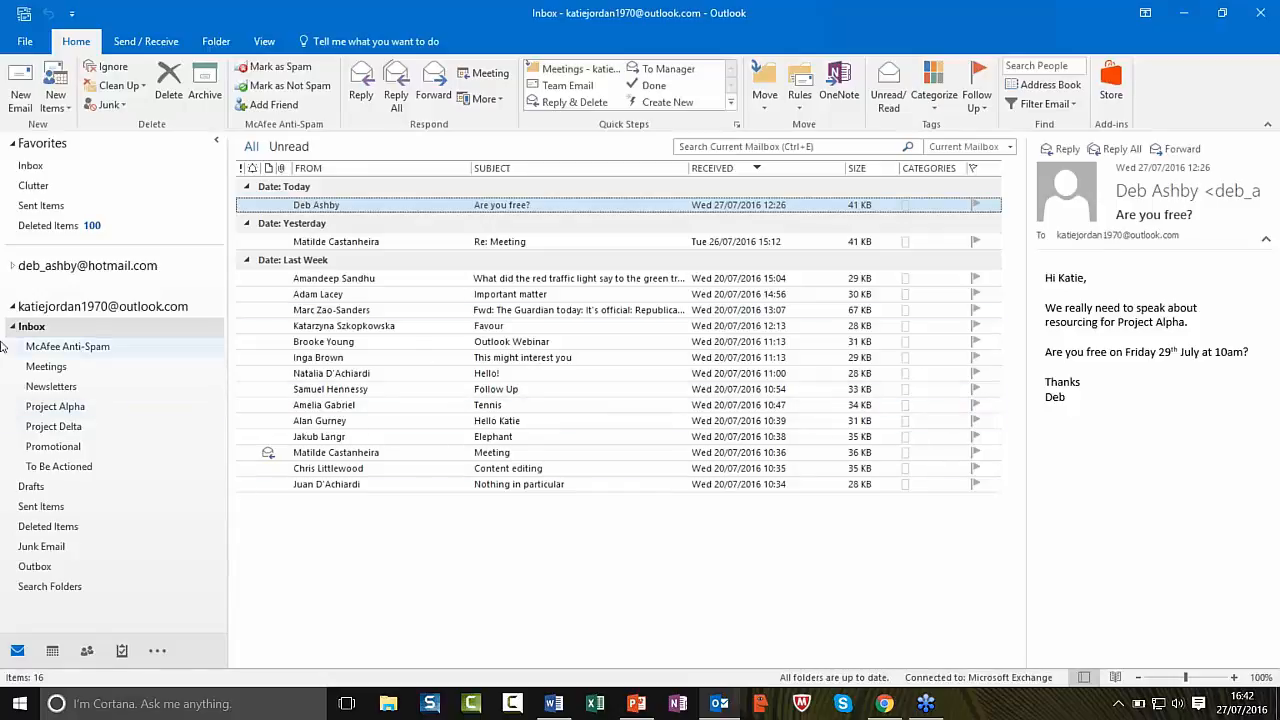
Step: Widen the Inbox reading pane to about a third of the window width and preview the "Re: Meeting" message
click(70, 334)
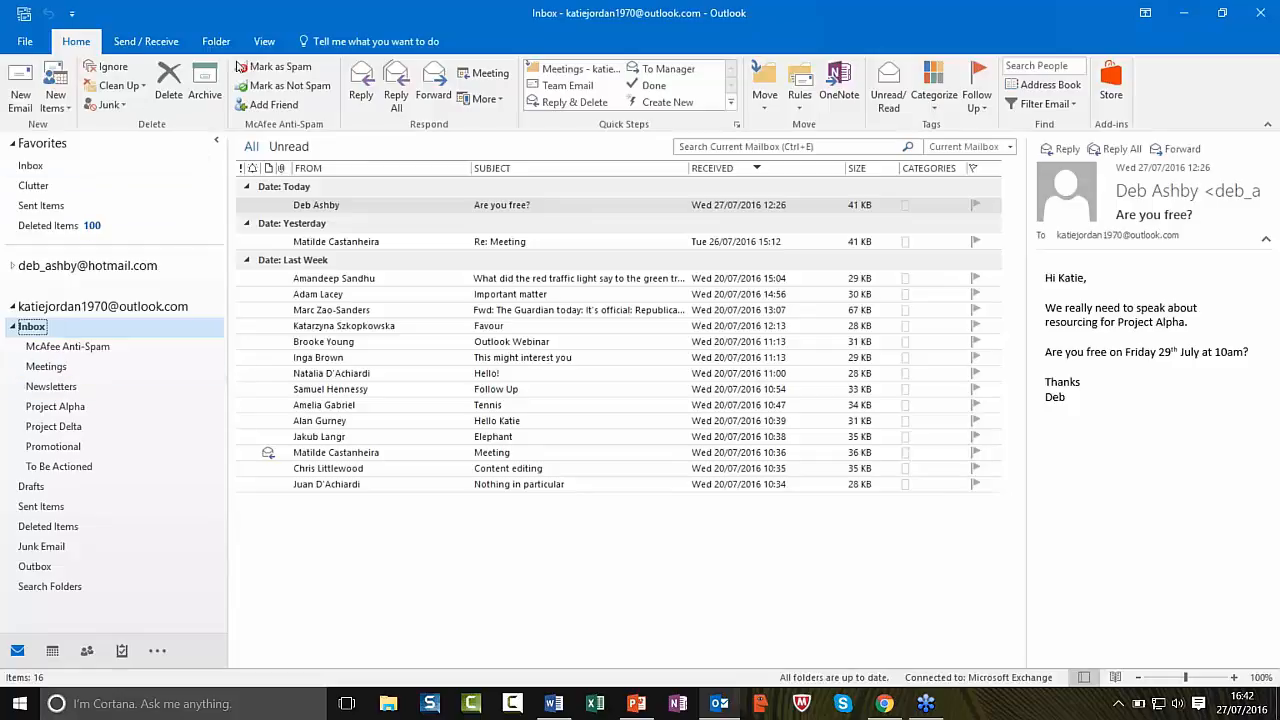
click(264, 41)
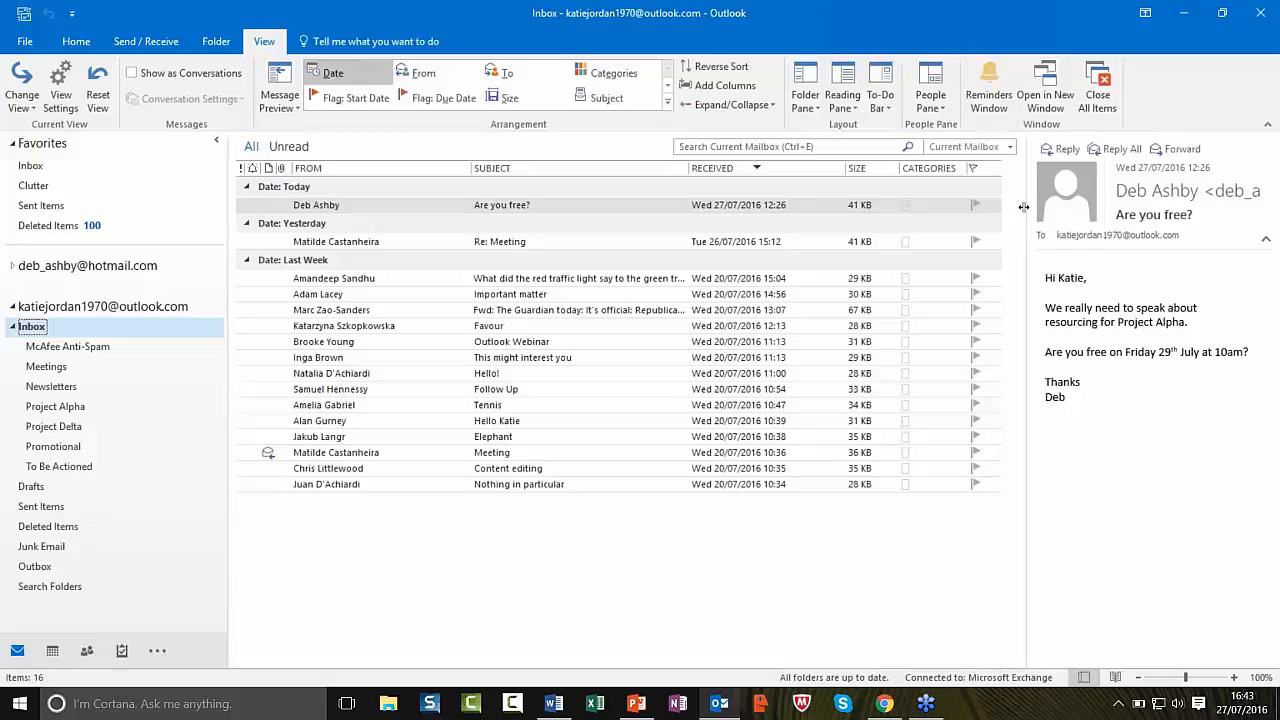
drag(1025, 208, 856, 227)
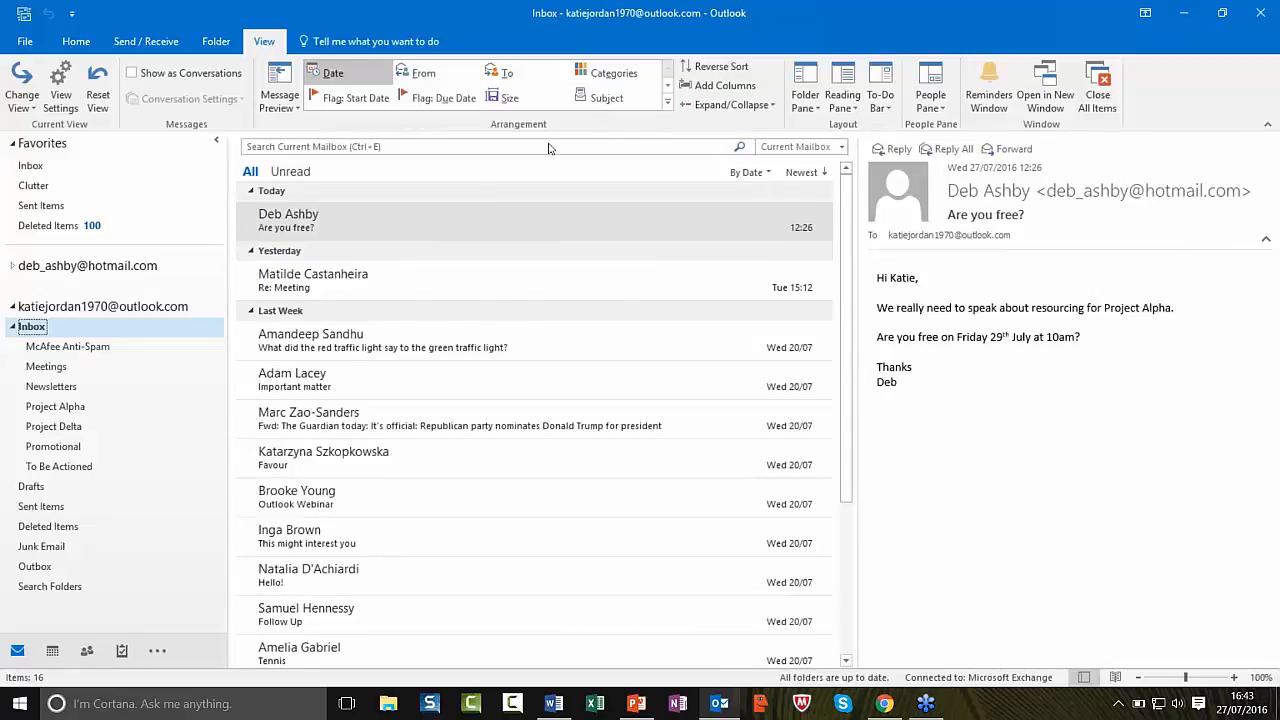
click(420, 281)
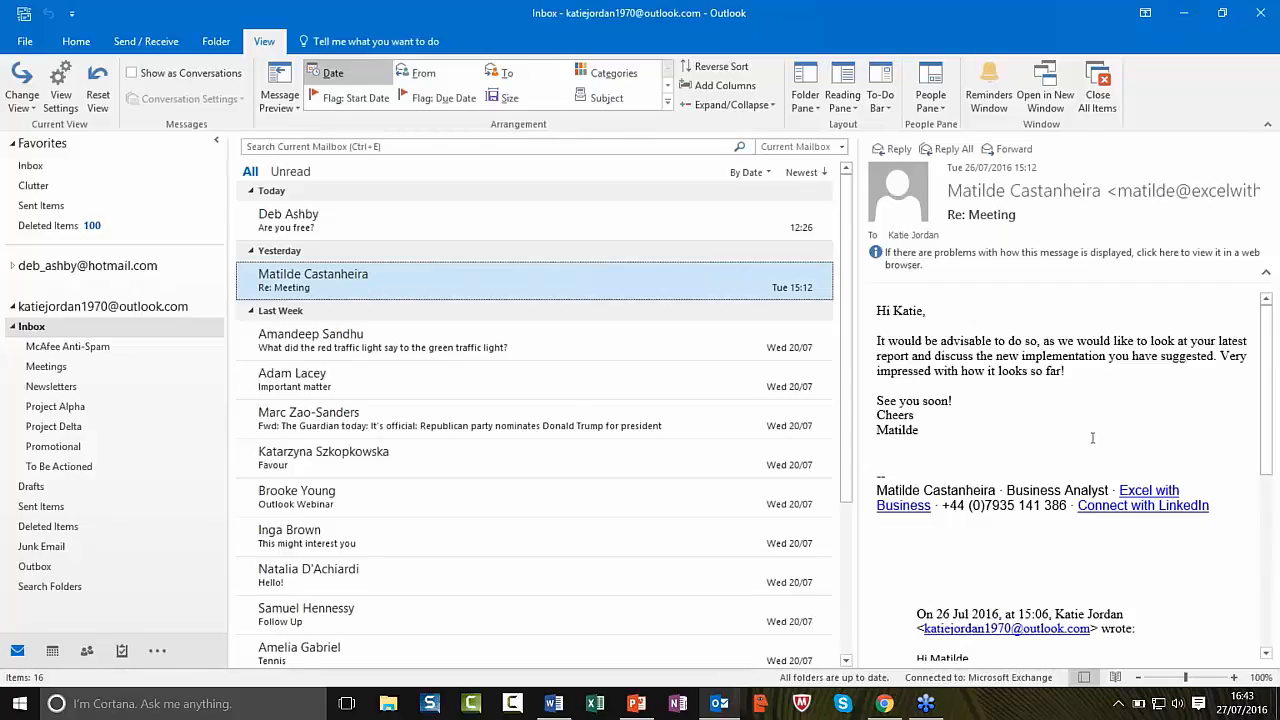
Step: Set the reading pane position to Bottom and then switch the reading pane off
click(850, 106)
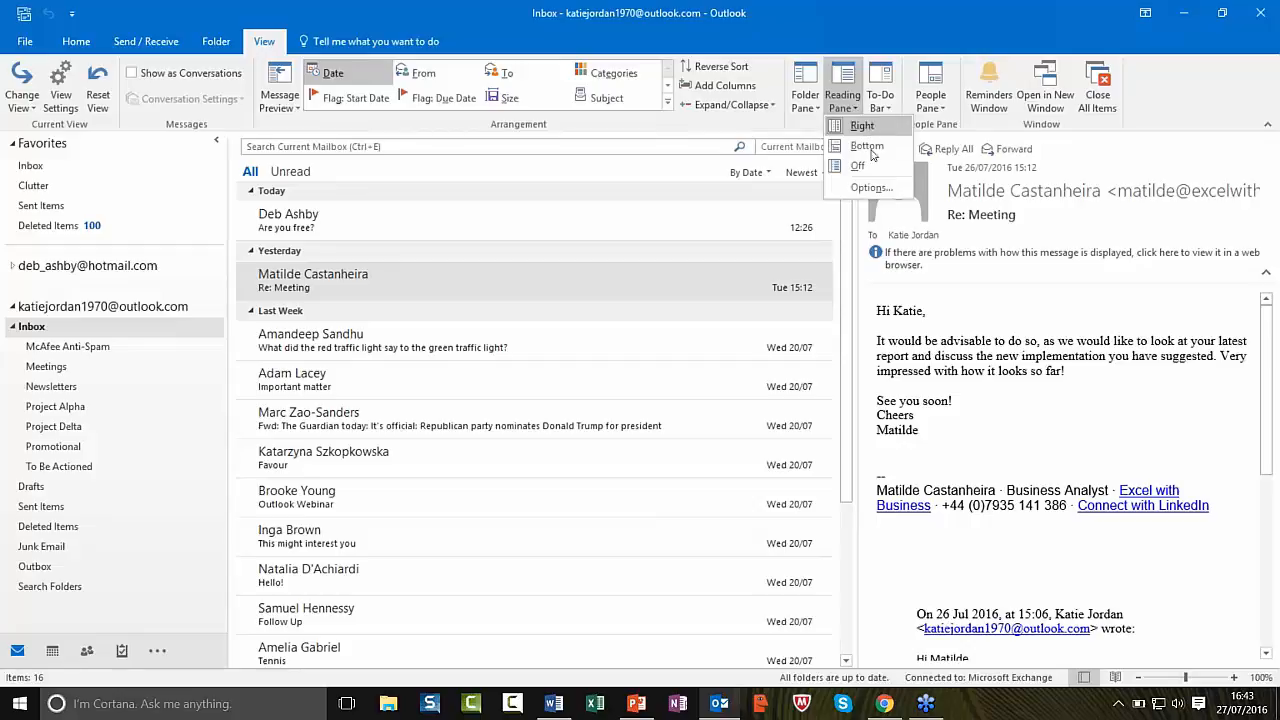
click(868, 148)
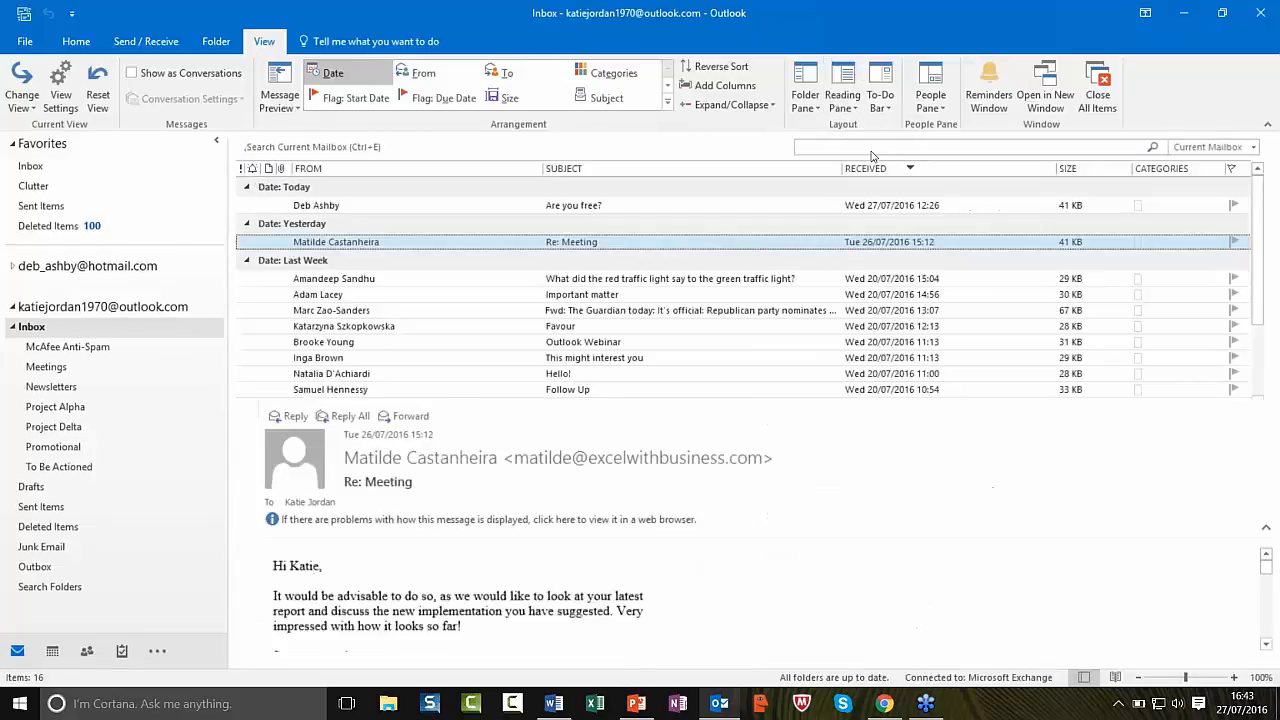
click(850, 106)
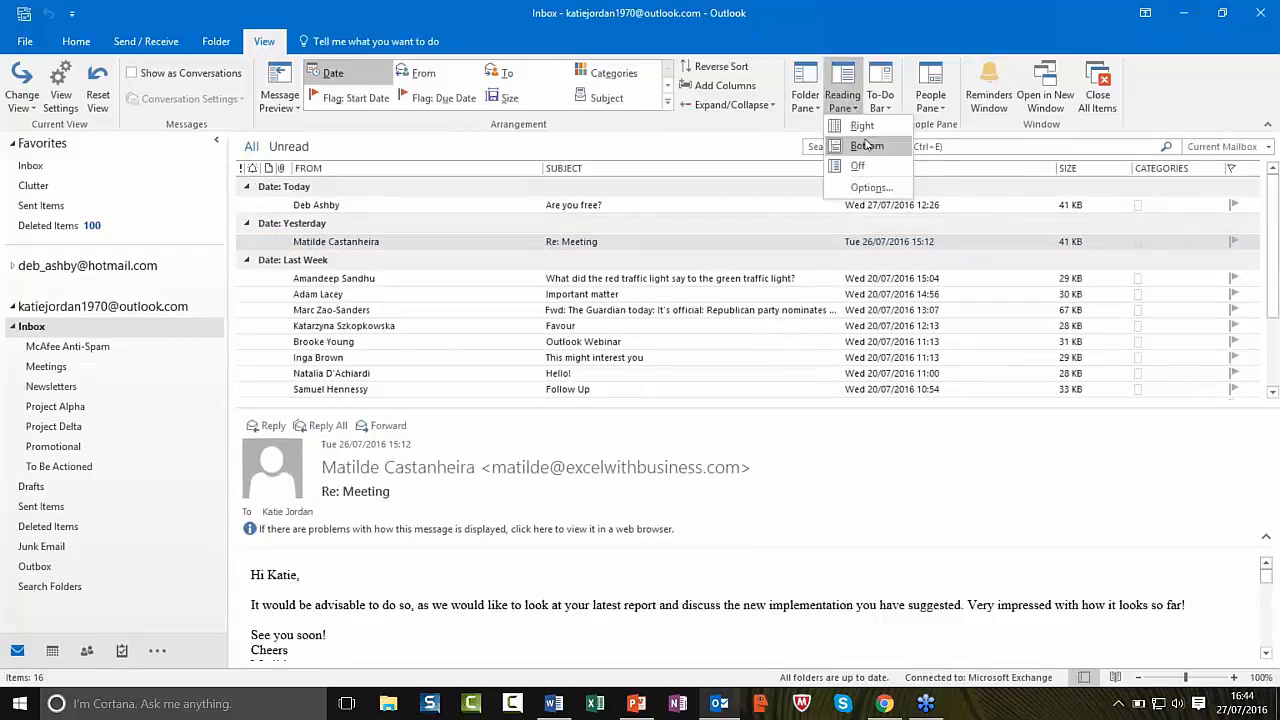
click(873, 174)
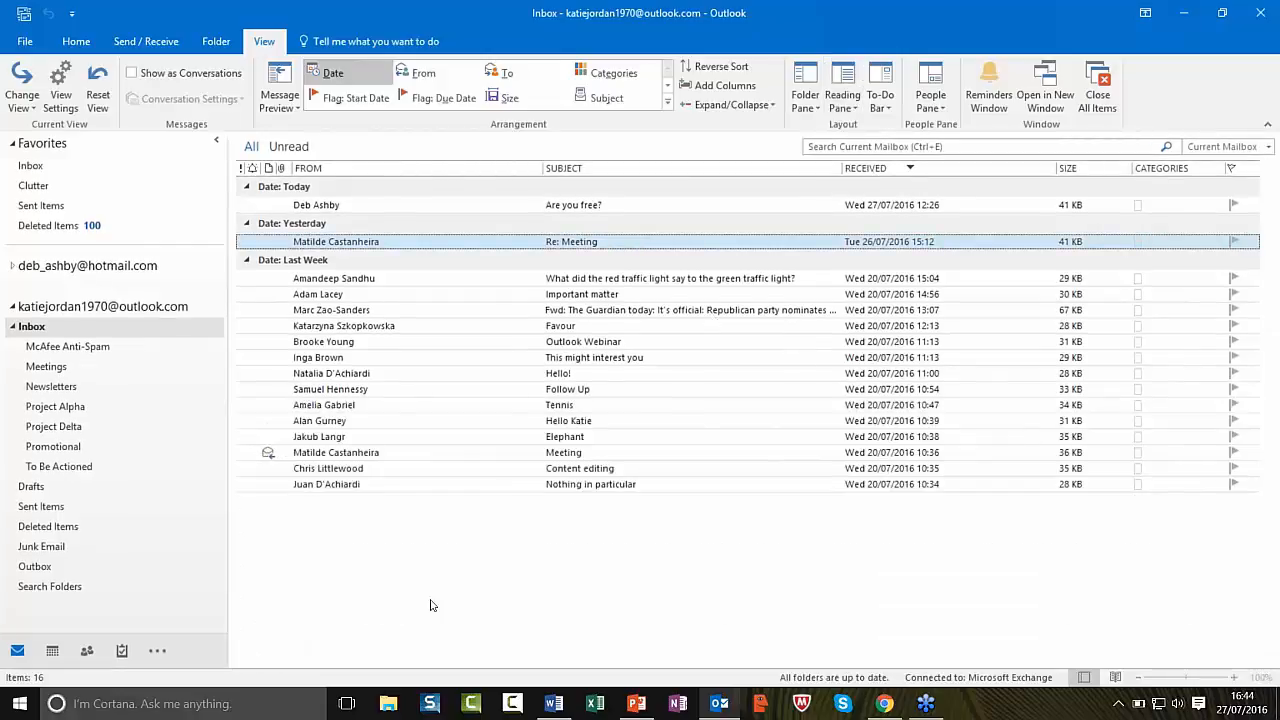
Step: View the "Re: Meeting" message in its own window, close it, and set the reading pane back to Right
double_click(490, 245)
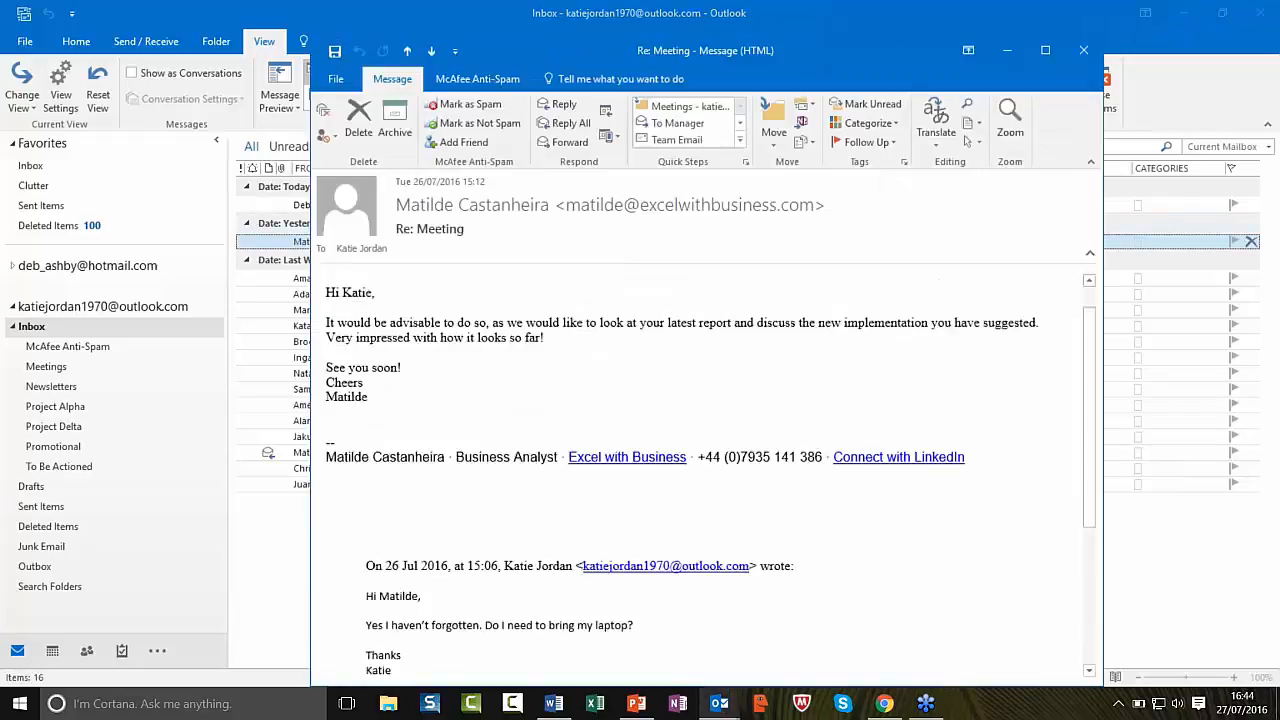
click(1083, 50)
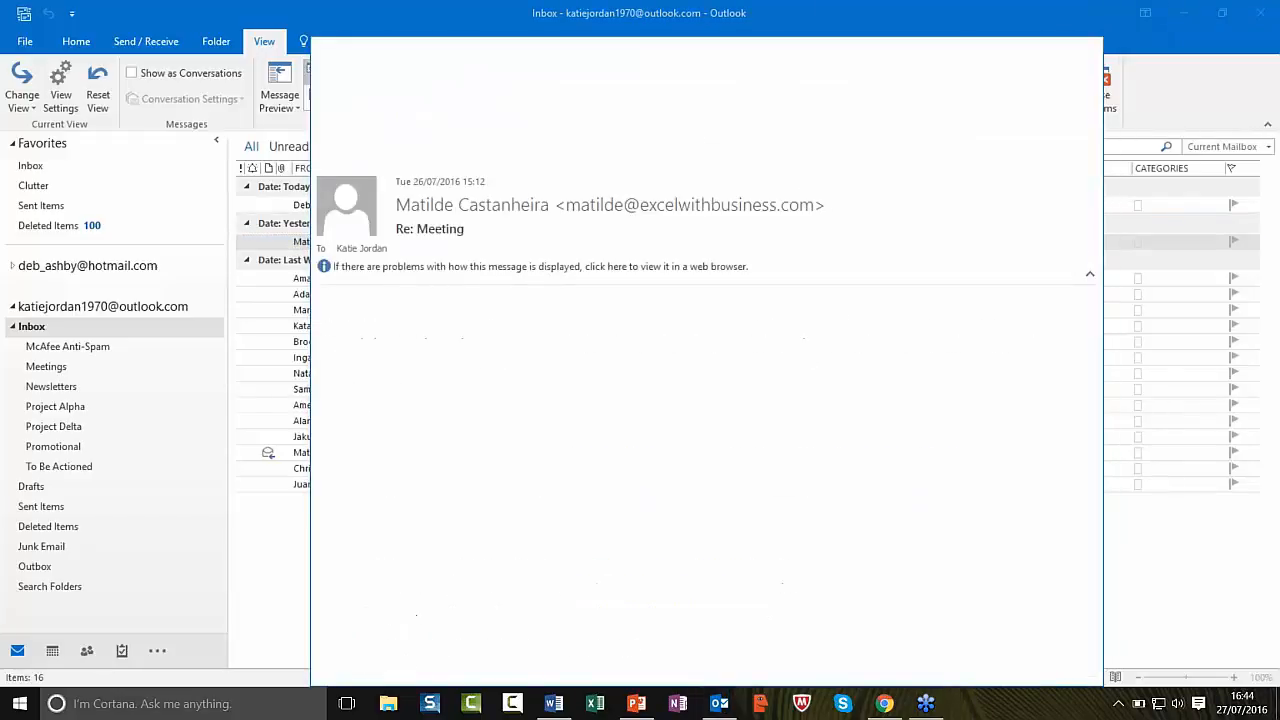
click(842, 96)
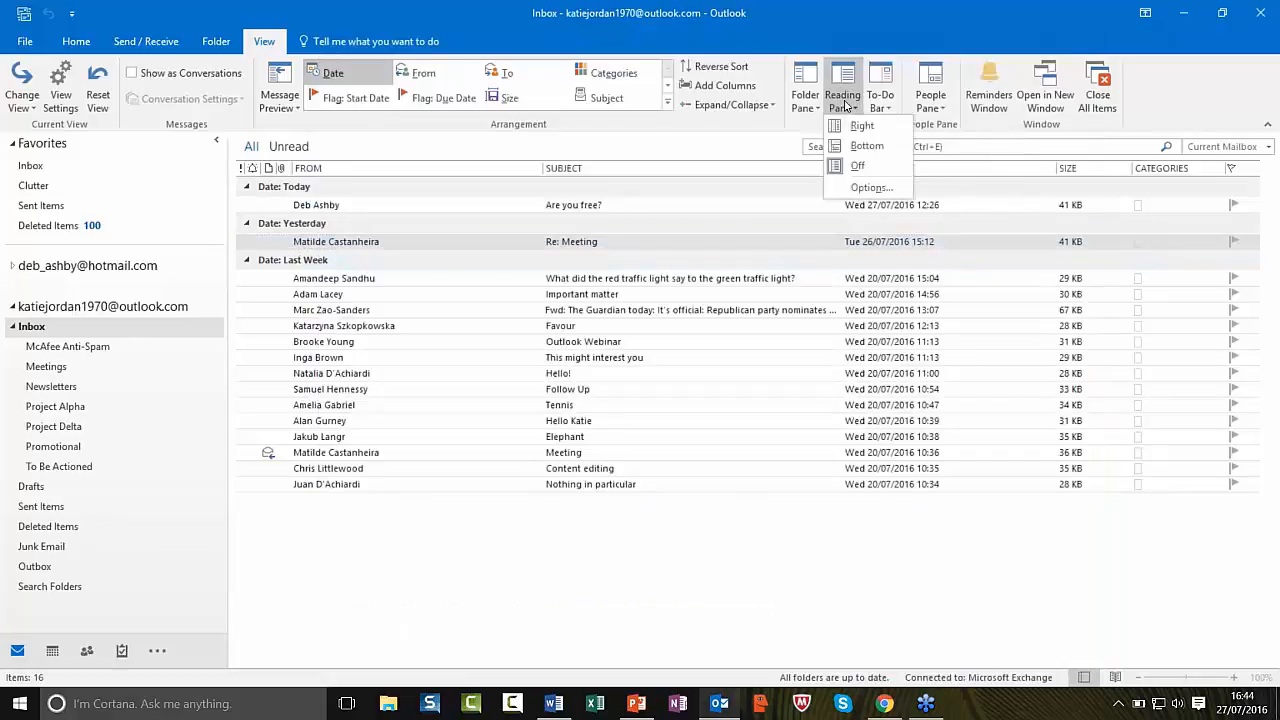
click(862, 128)
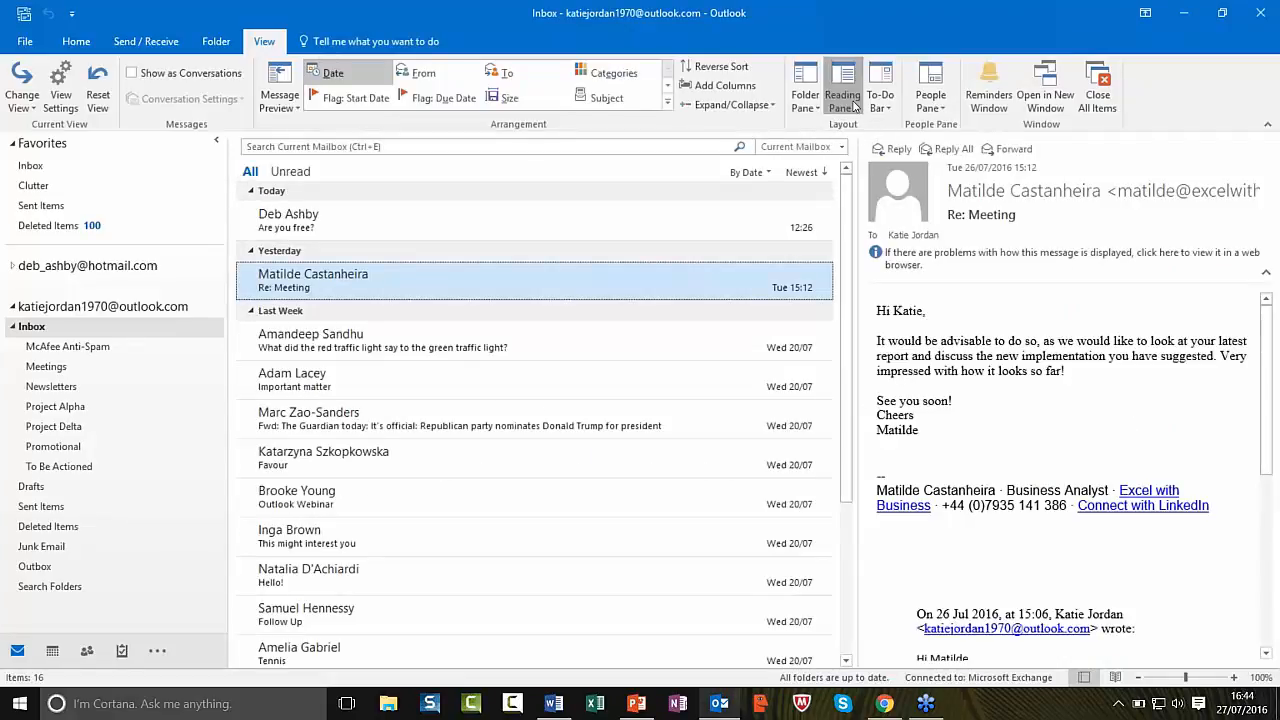
Step: Review the Reading Pane options for marking items as read, leaving the settings as they are
click(842, 100)
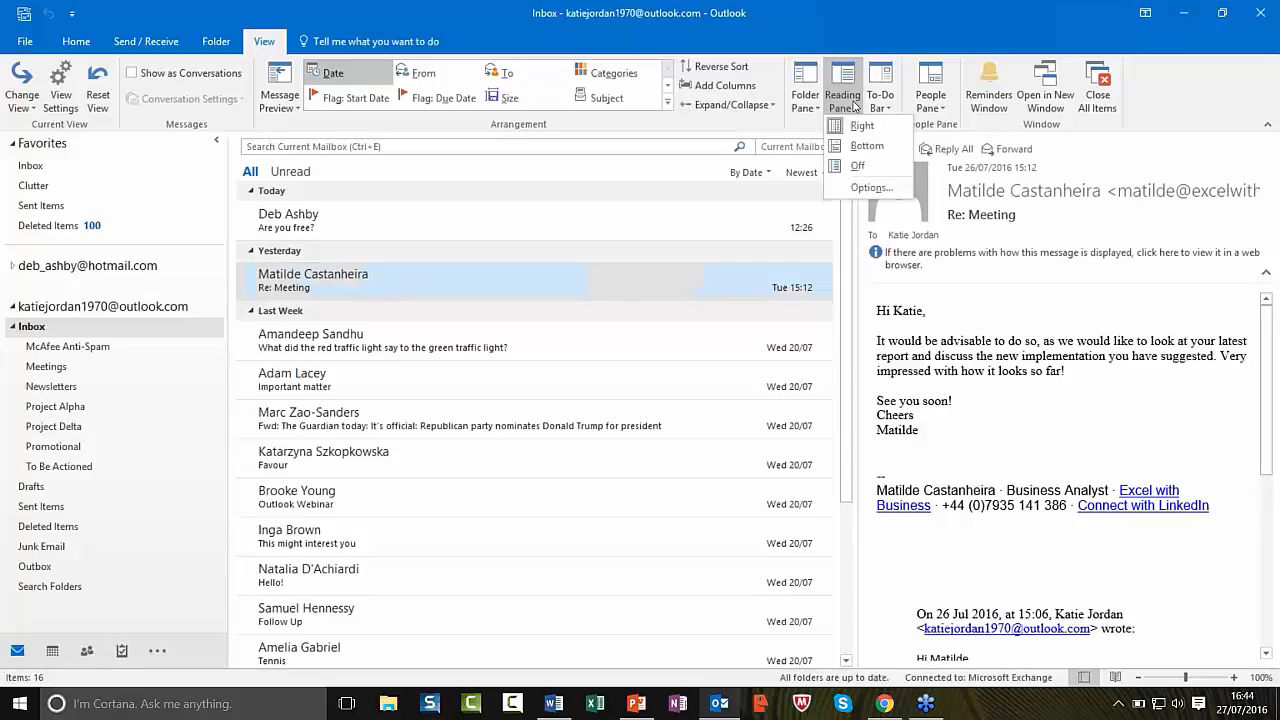
click(870, 188)
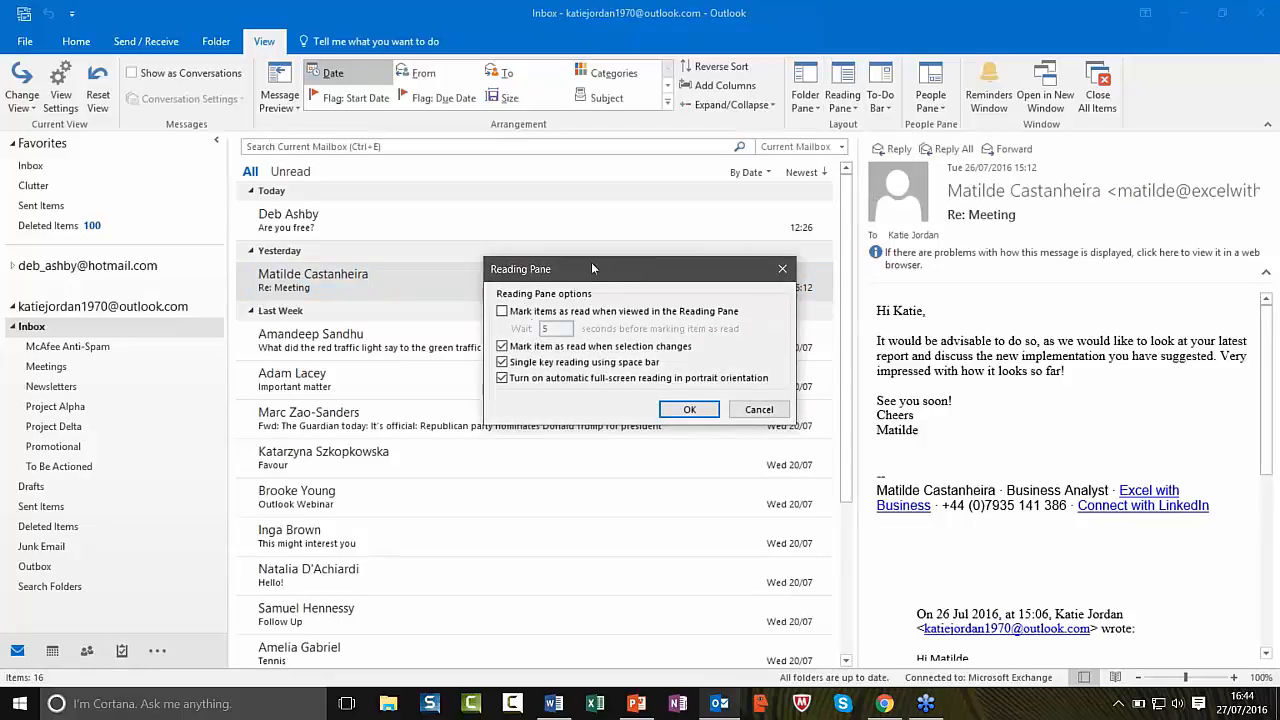
drag(576, 259, 522, 217)
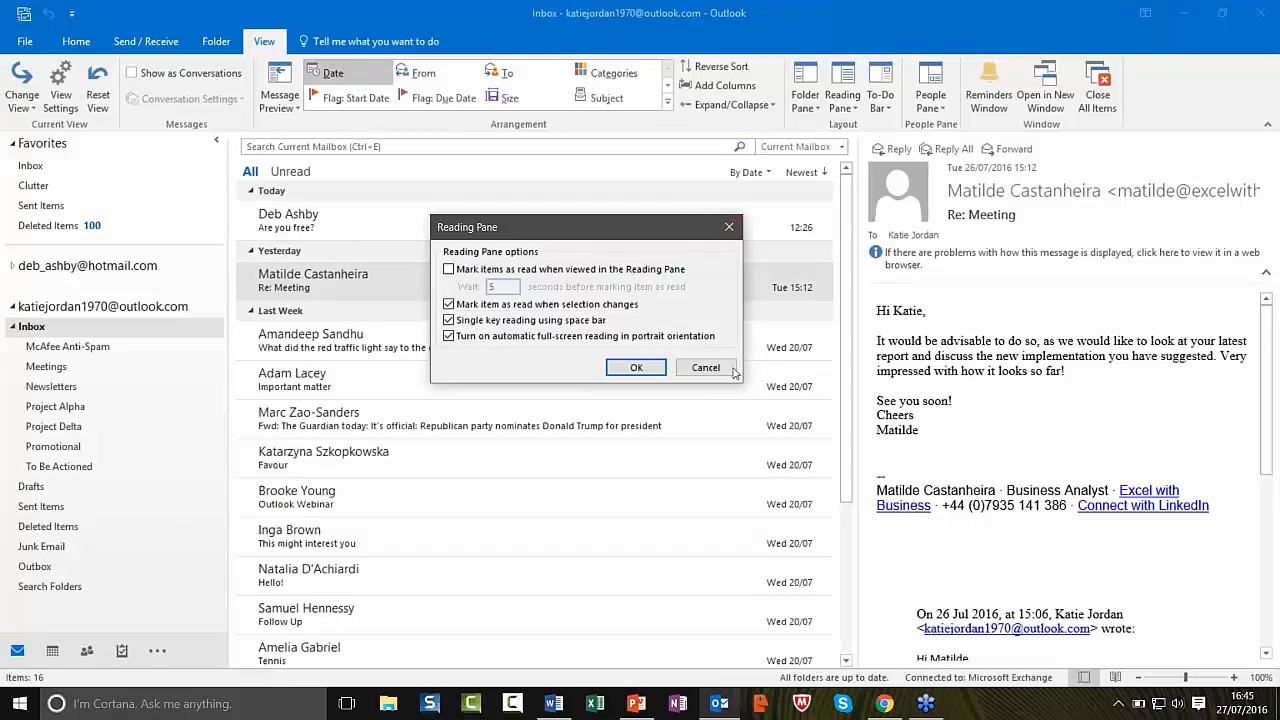
click(636, 367)
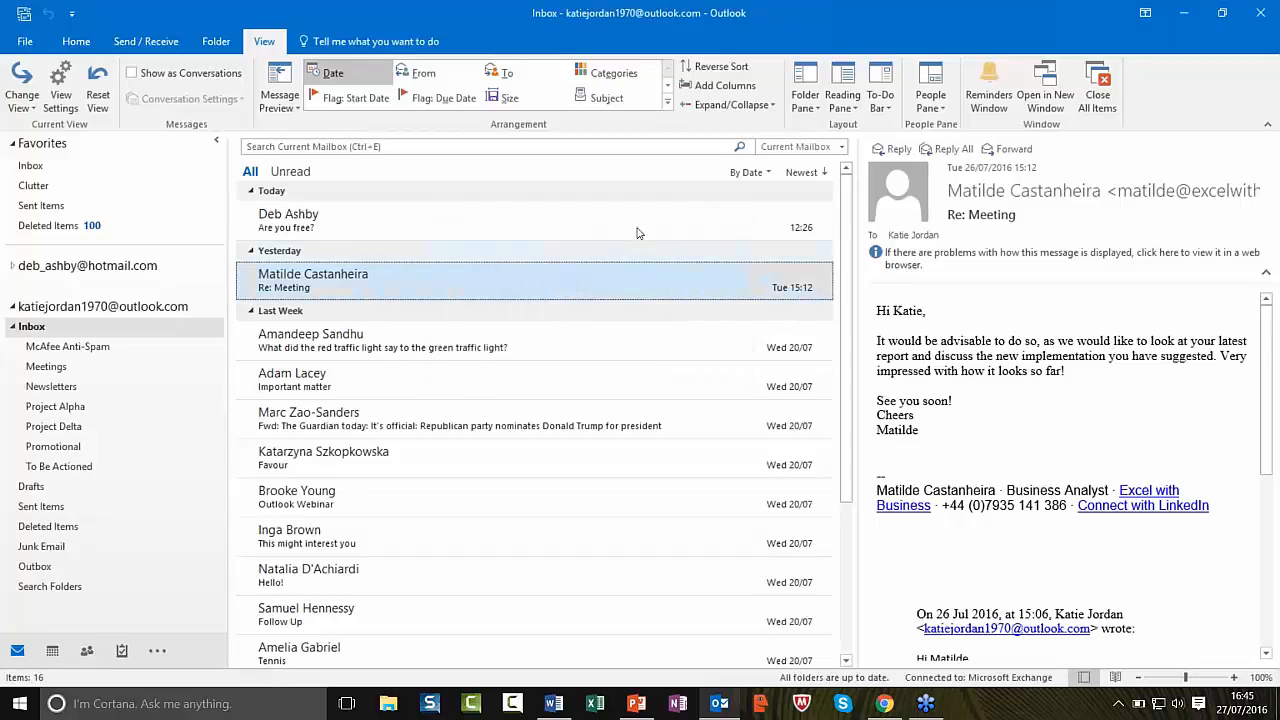
Step: Look up the same Reading Pane settings within the Mail section of Outlook Options and close without changes
click(37, 42)
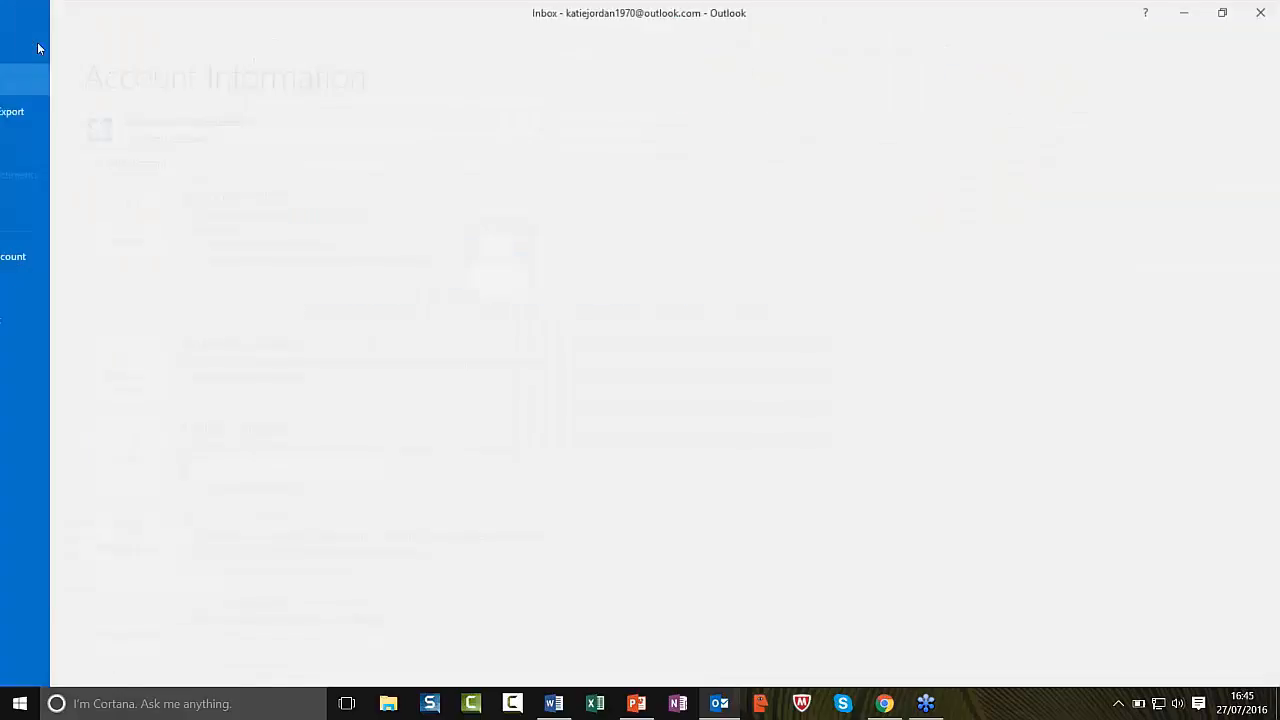
click(40, 288)
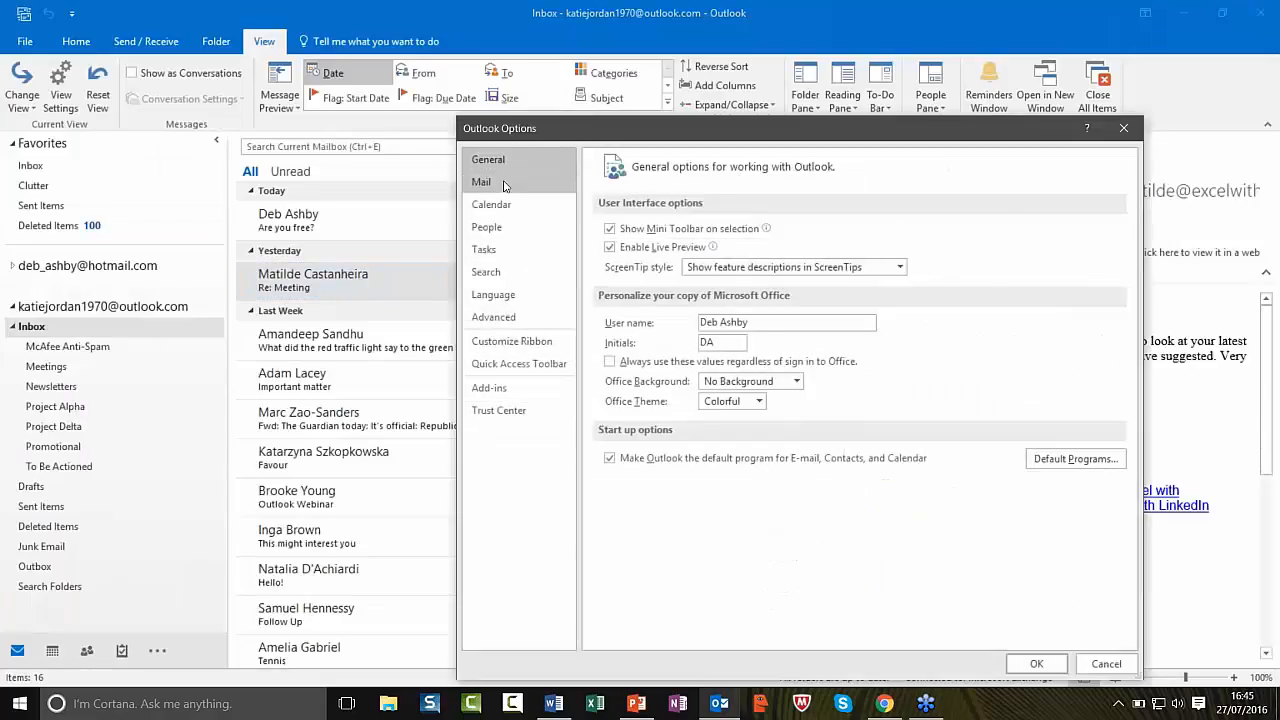
click(505, 186)
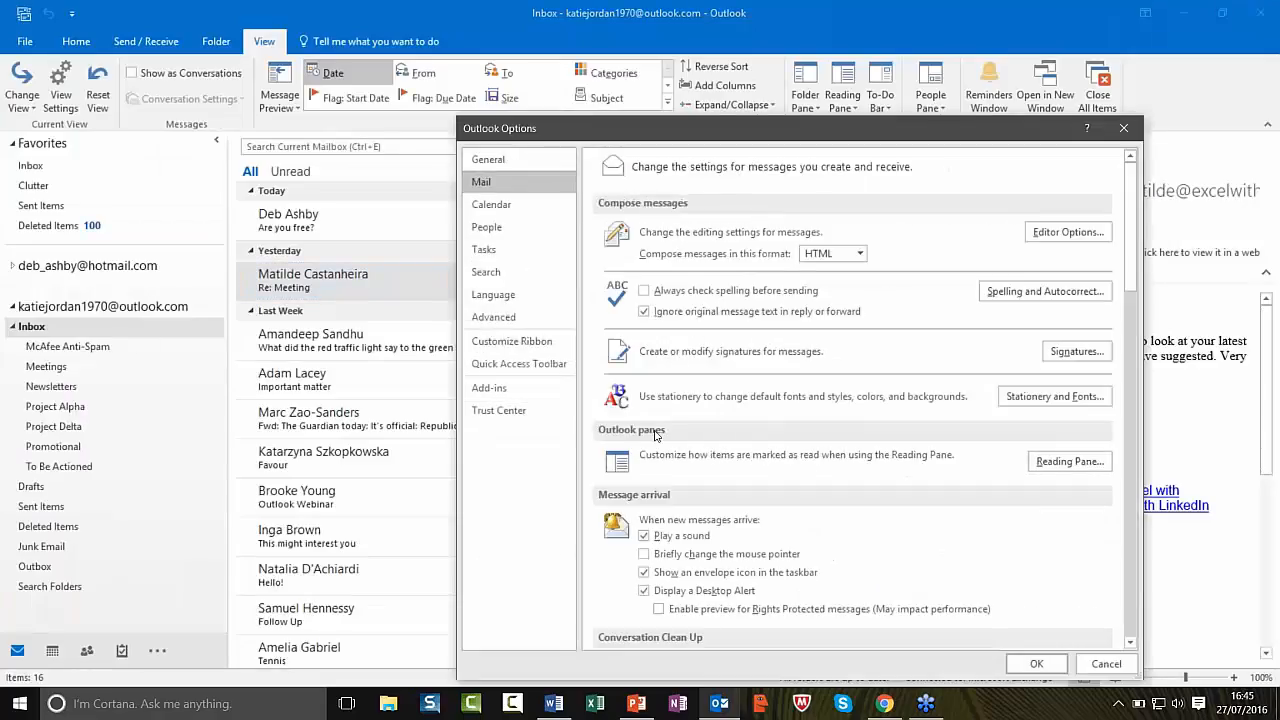
click(1072, 463)
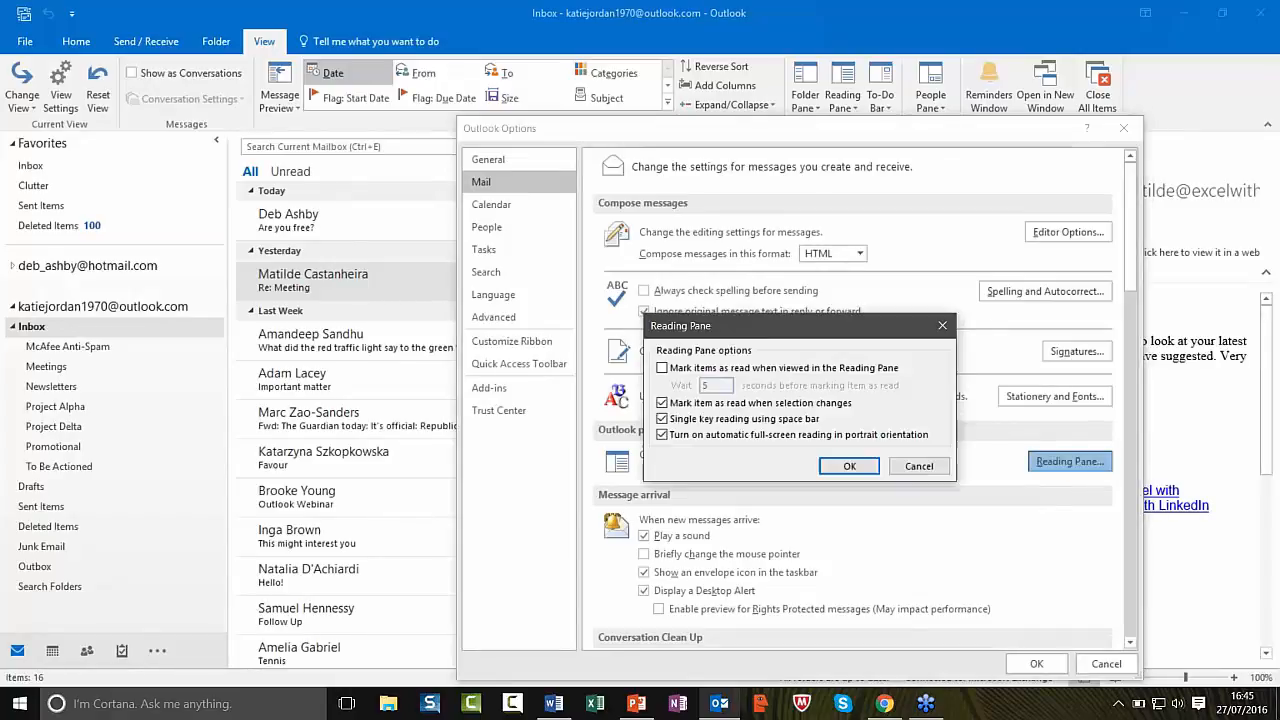
click(943, 327)
click(1123, 128)
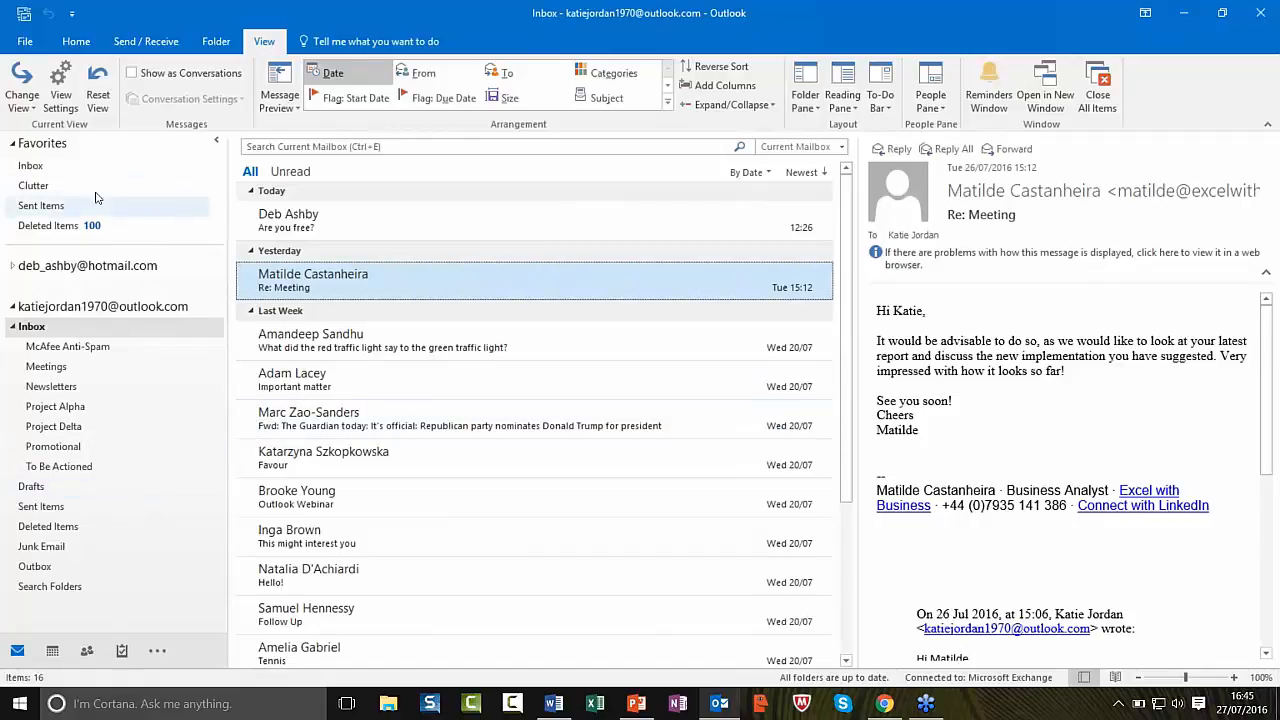
Step: Set the folder pane to Minimized and then turn it off completely
click(816, 104)
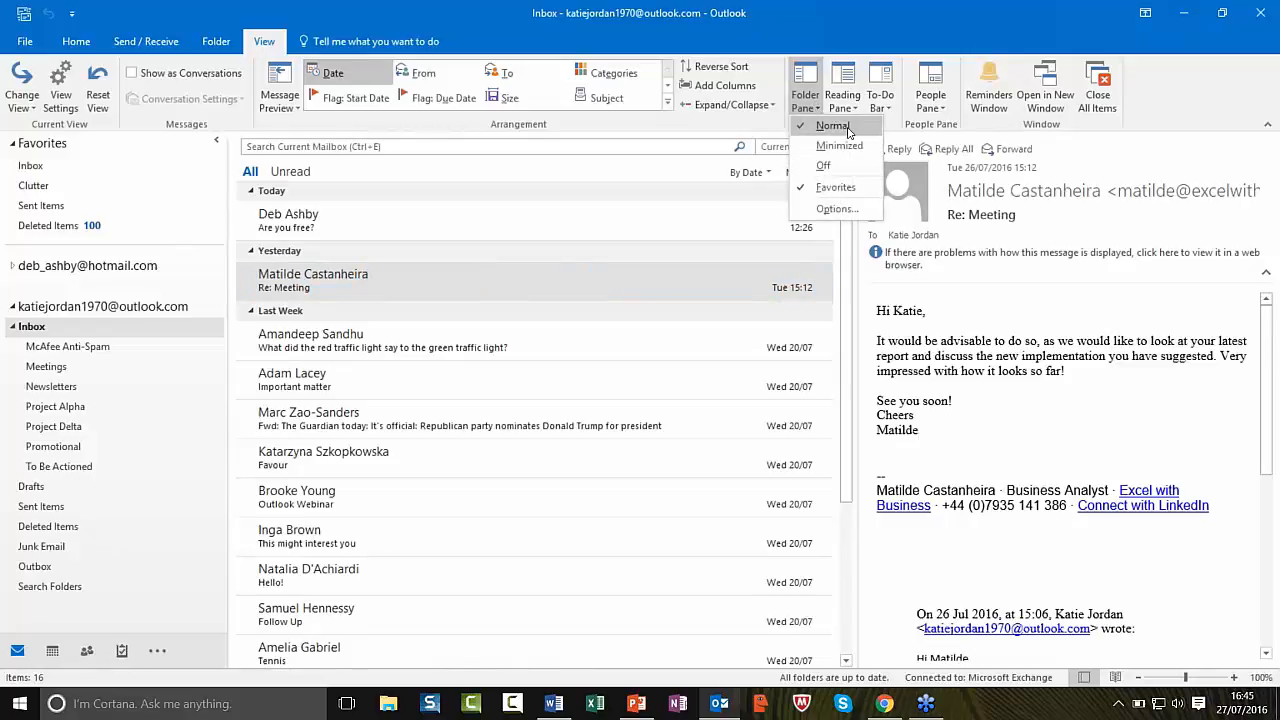
click(840, 146)
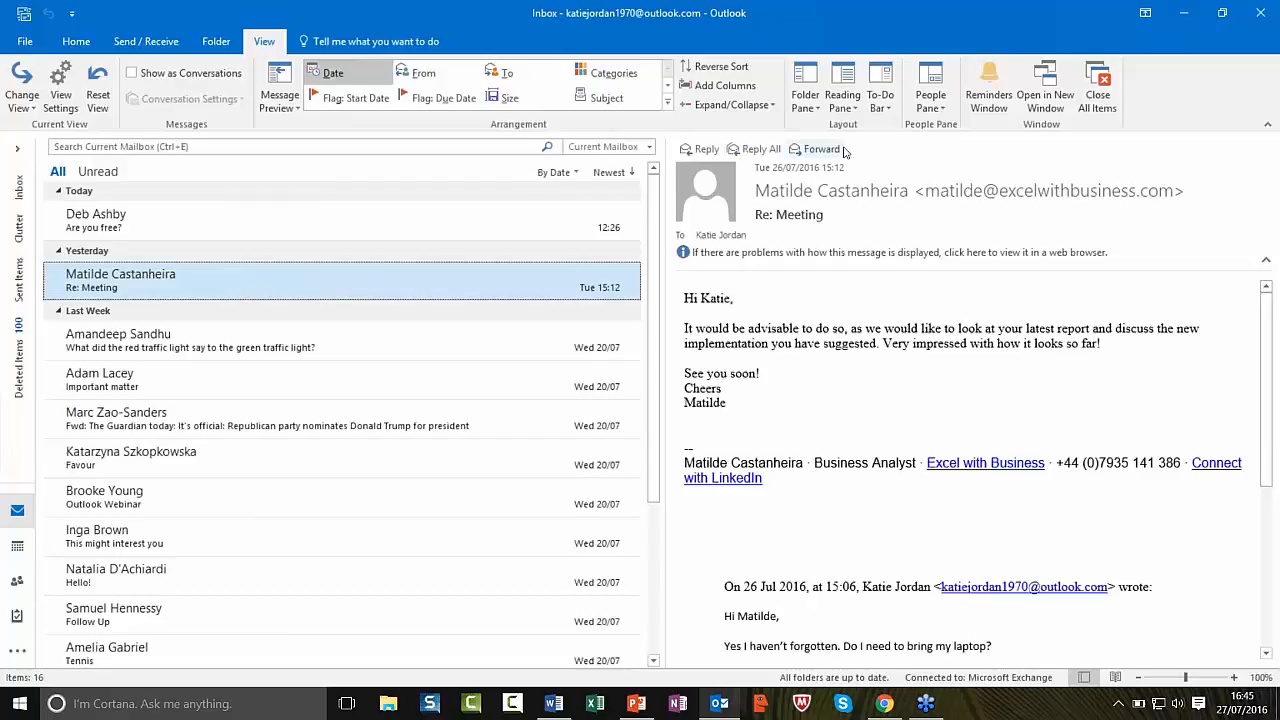
click(818, 104)
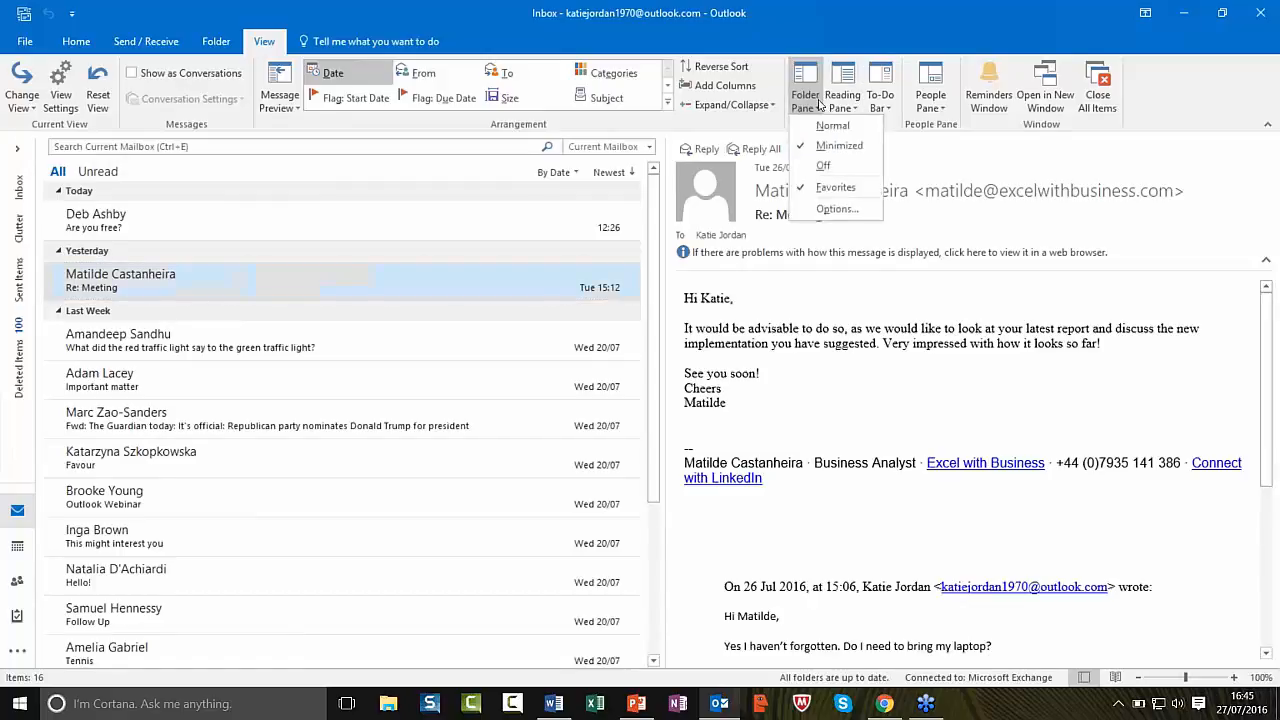
click(828, 170)
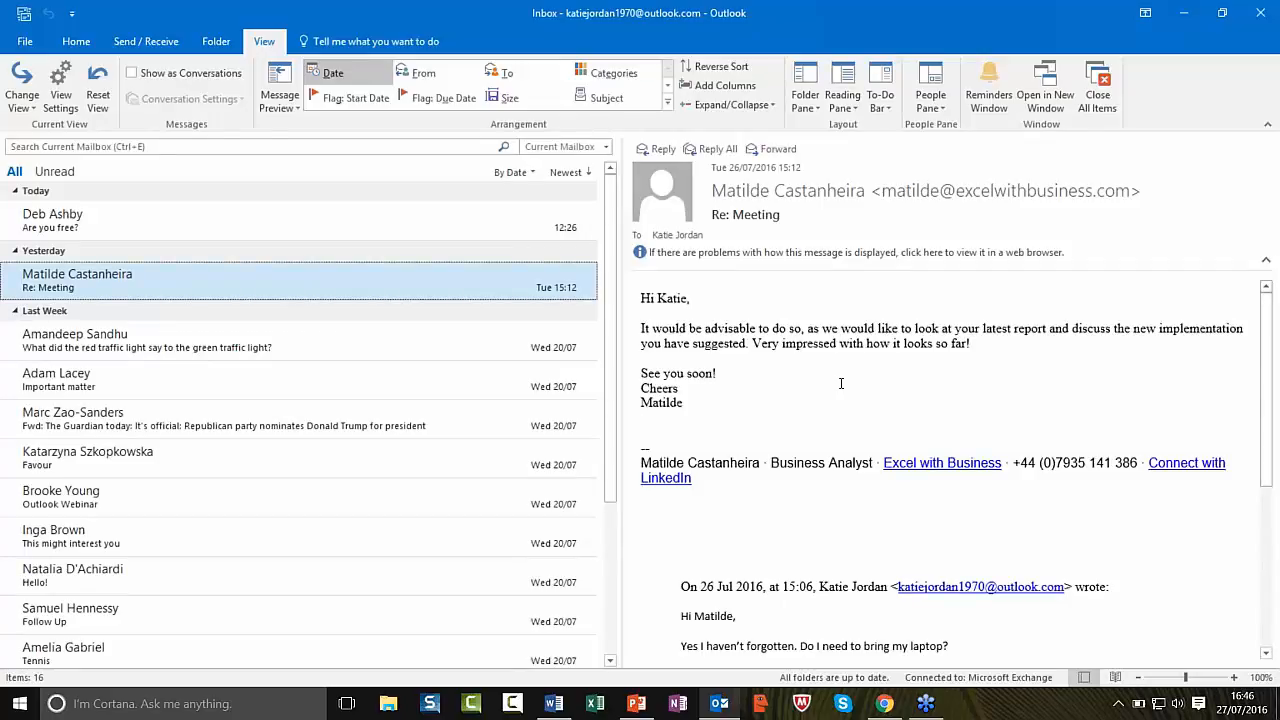
Step: Restore the folder pane to its Normal layout
click(806, 102)
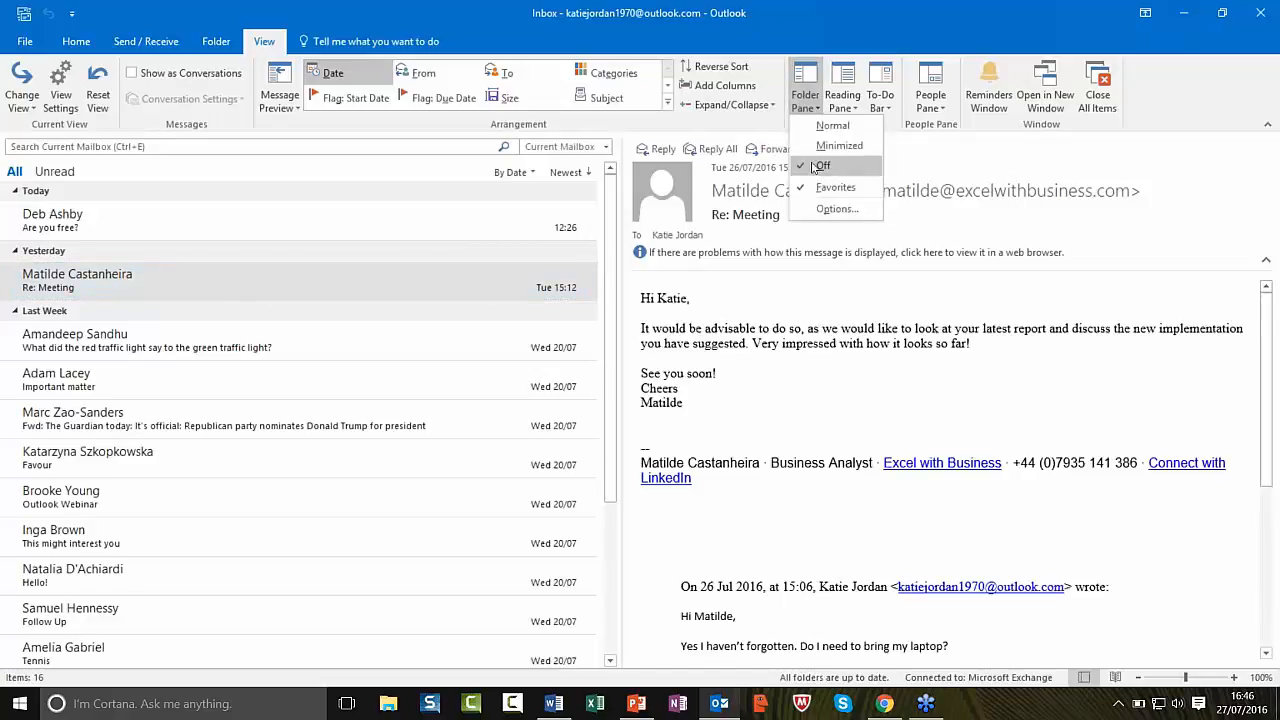
click(843, 129)
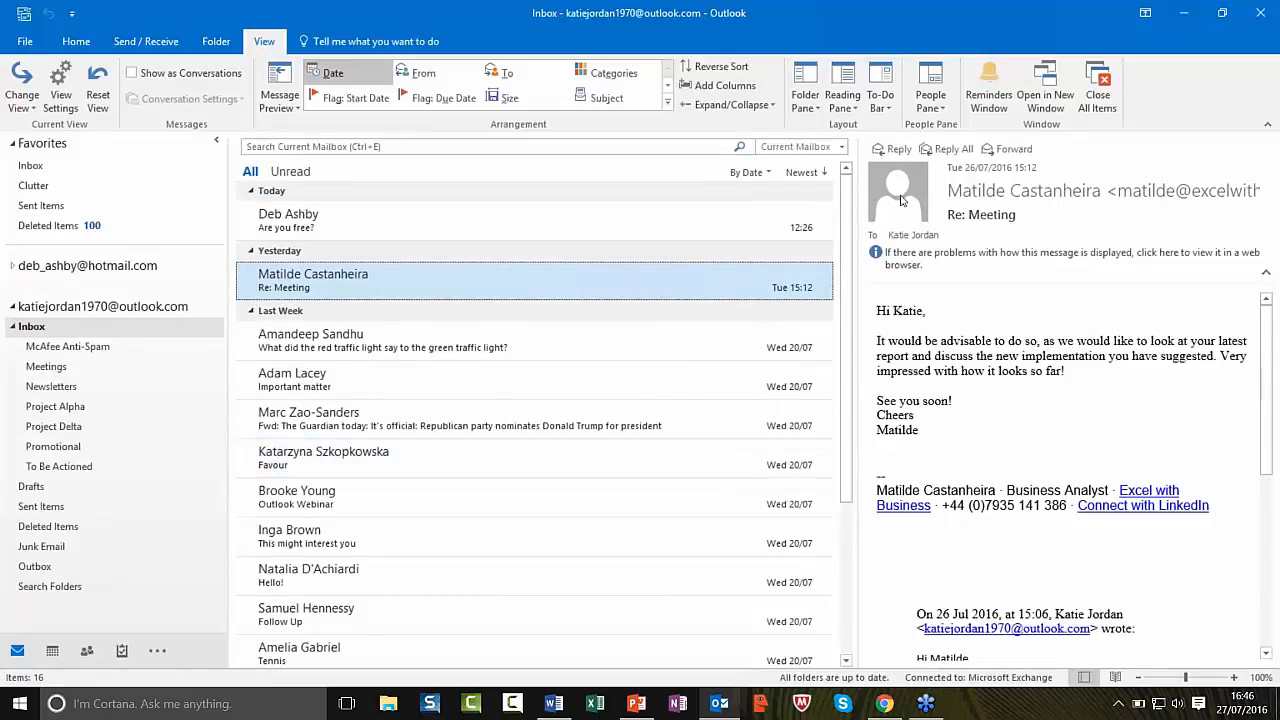
Step: Show the Calendar in the To-Do Bar and set the reading pane position to Bottom
click(886, 106)
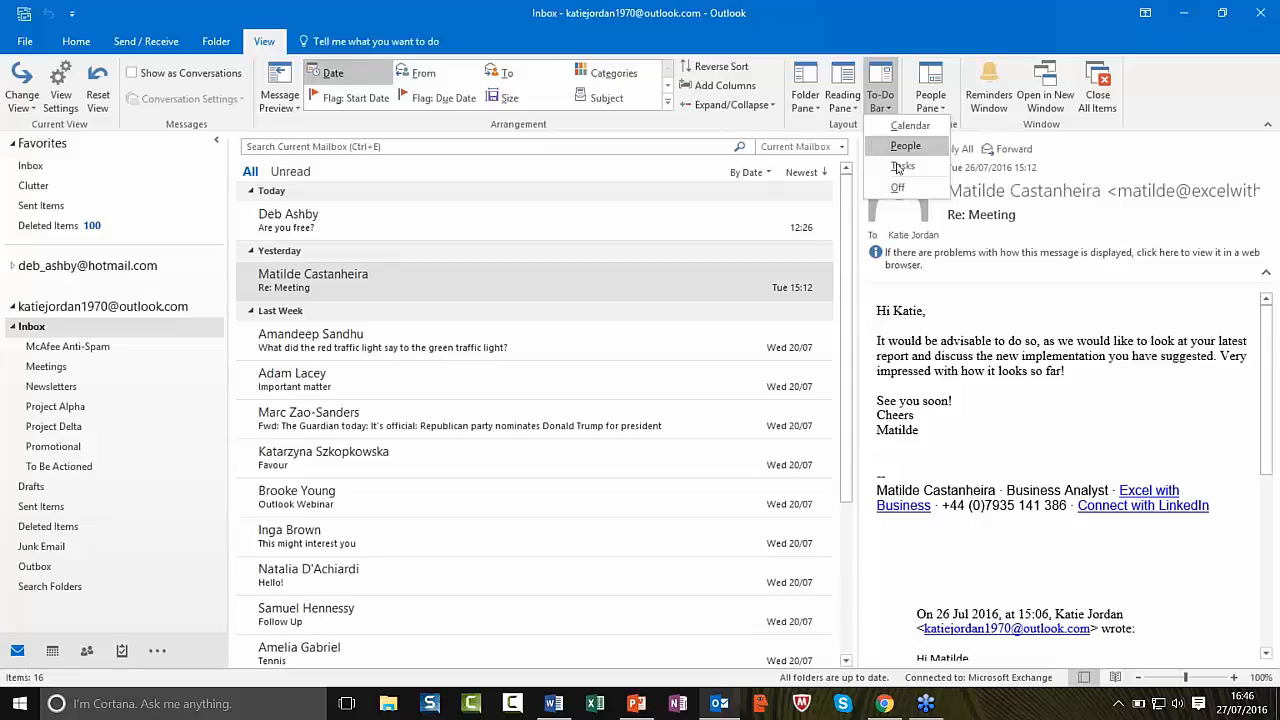
click(908, 126)
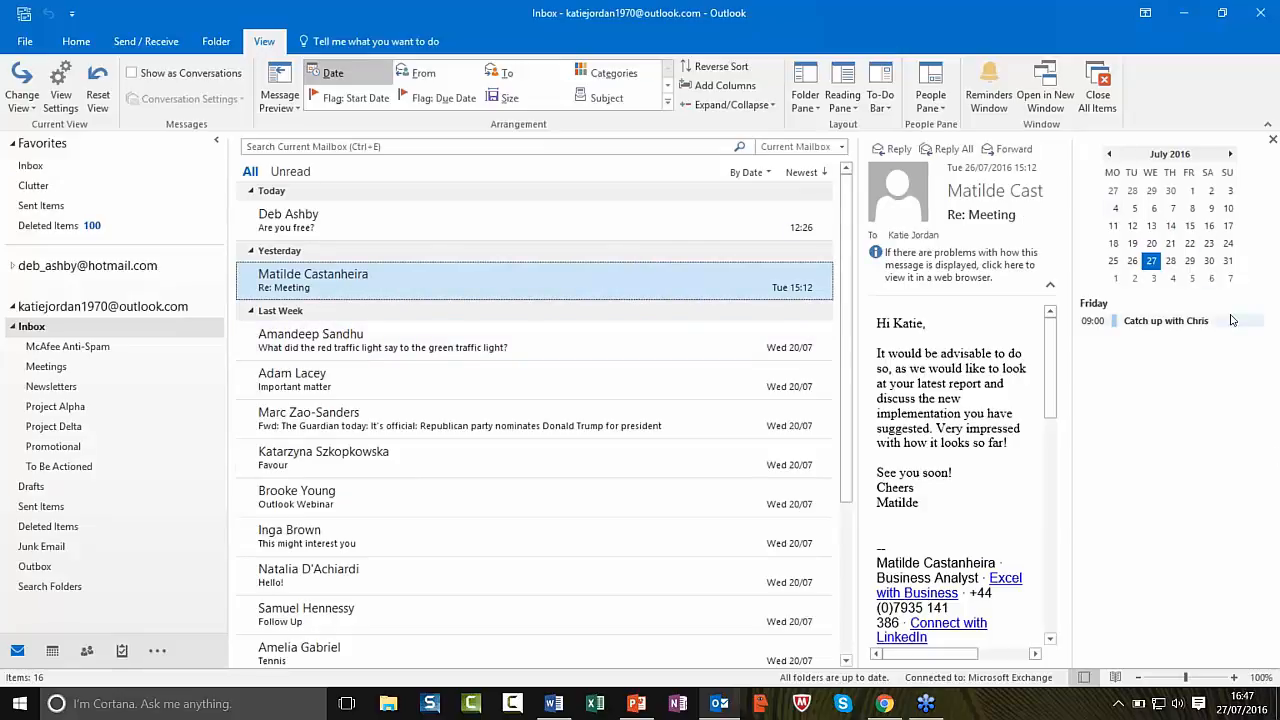
click(852, 104)
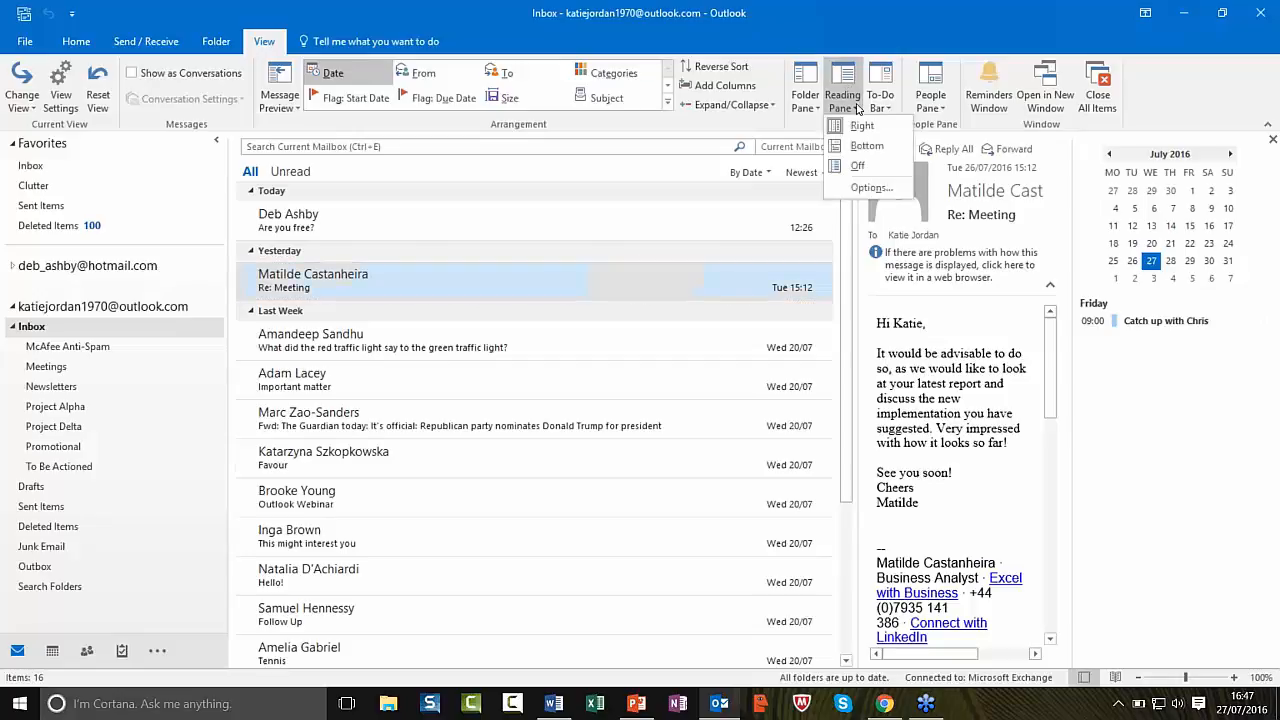
click(899, 148)
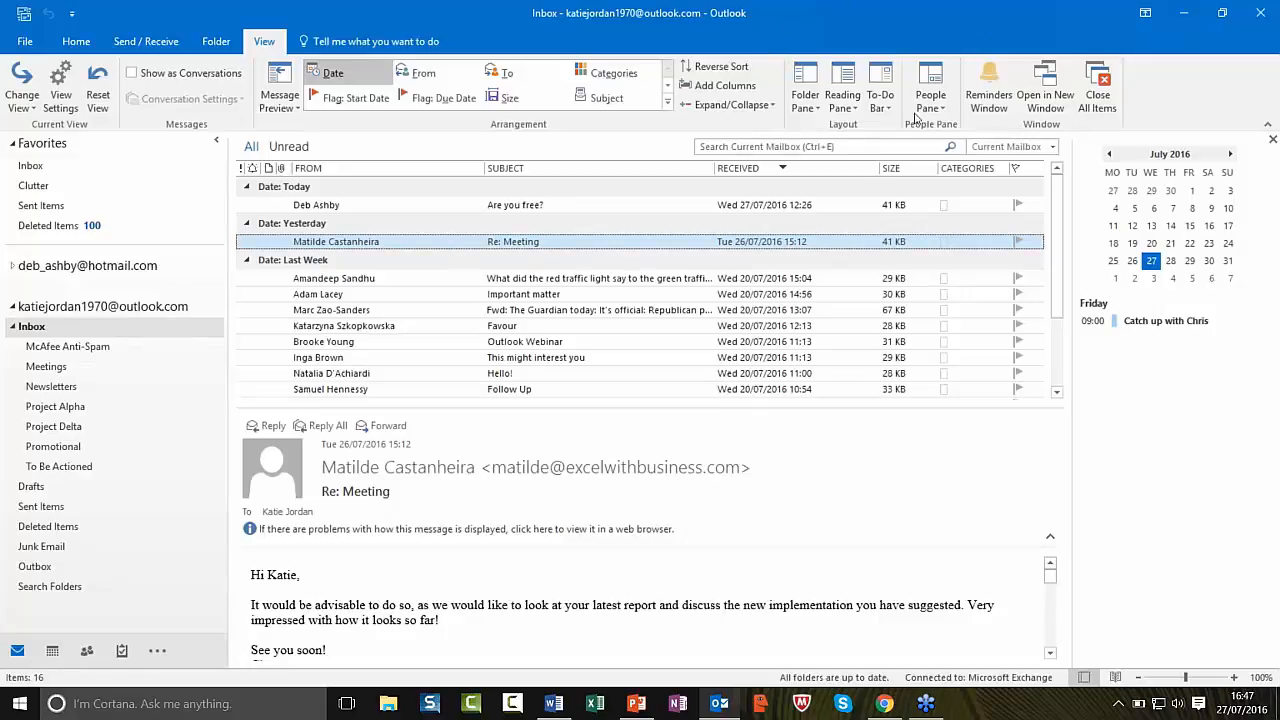
Step: Turn off the To-Do Bar and set the reading pane position back to Right
click(880, 95)
click(902, 192)
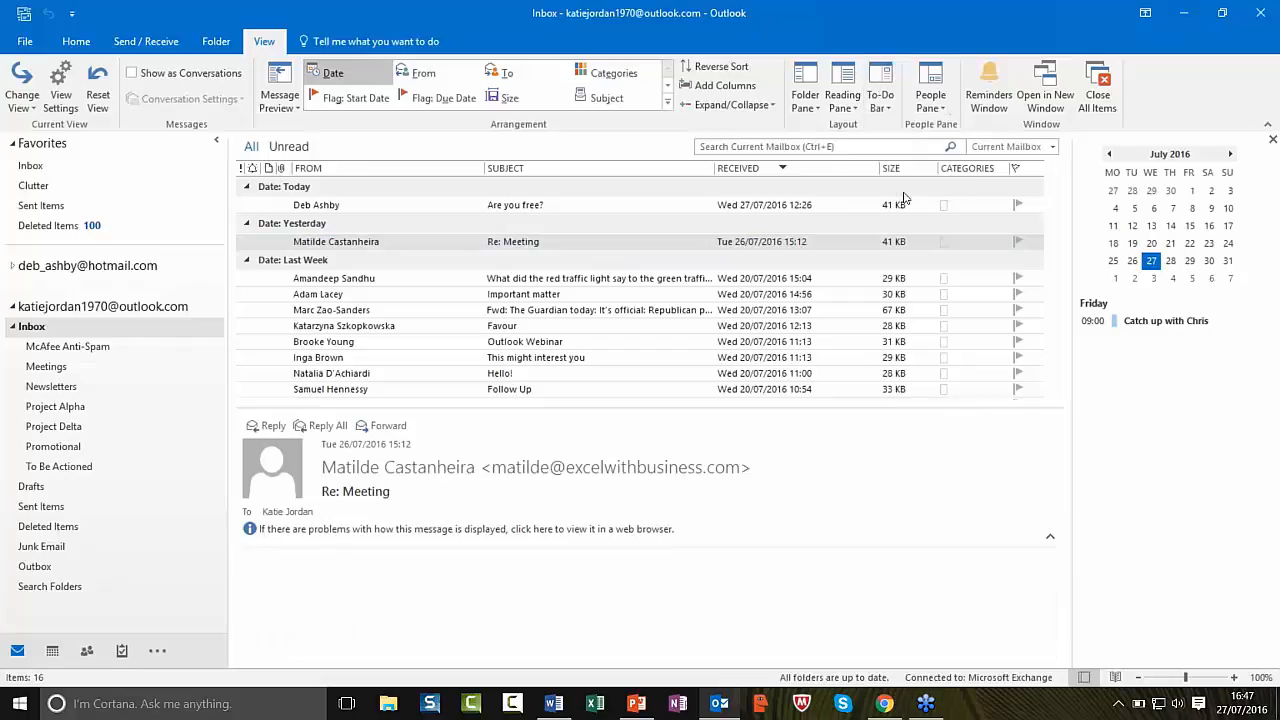
click(840, 107)
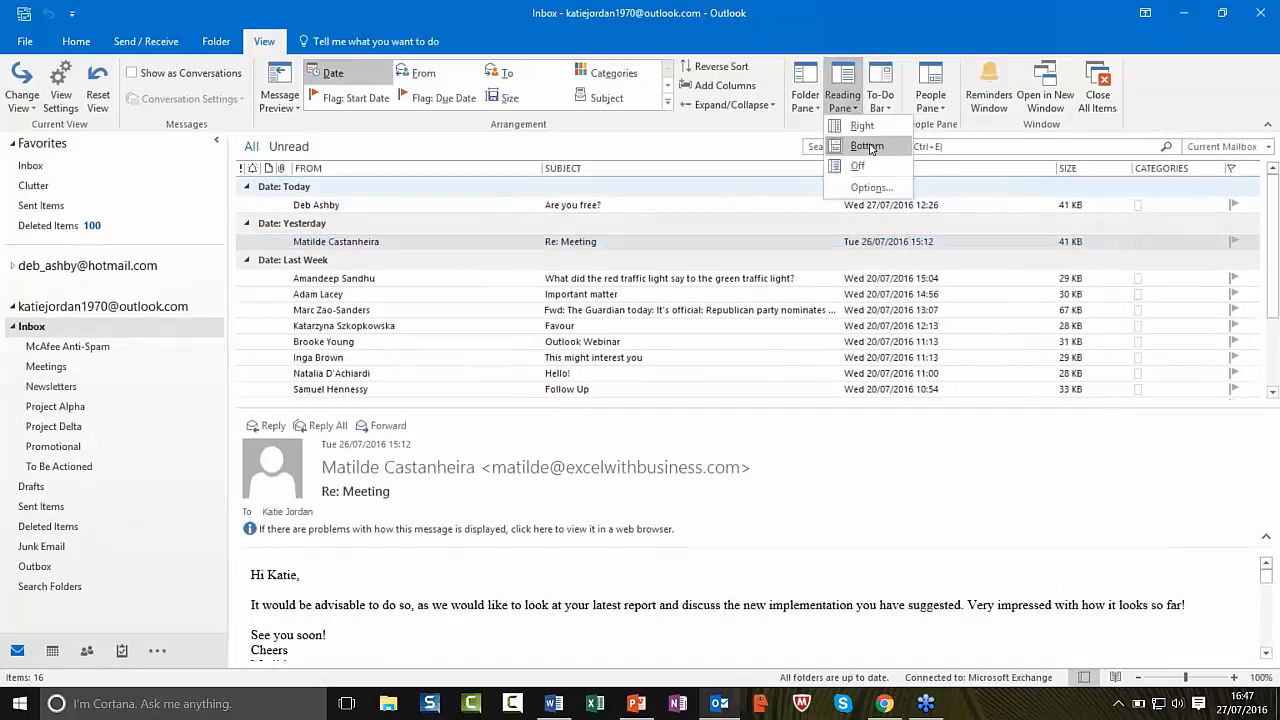
click(875, 130)
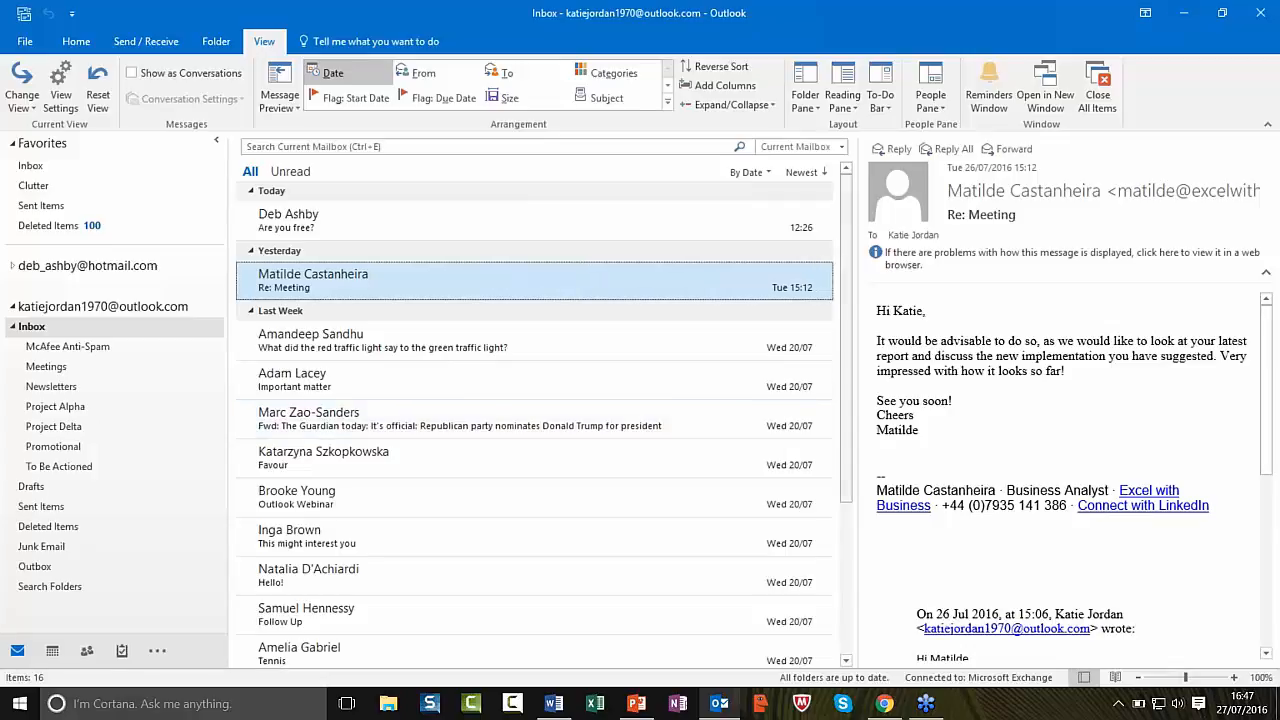
key(XF86AudioRaiseVolume)
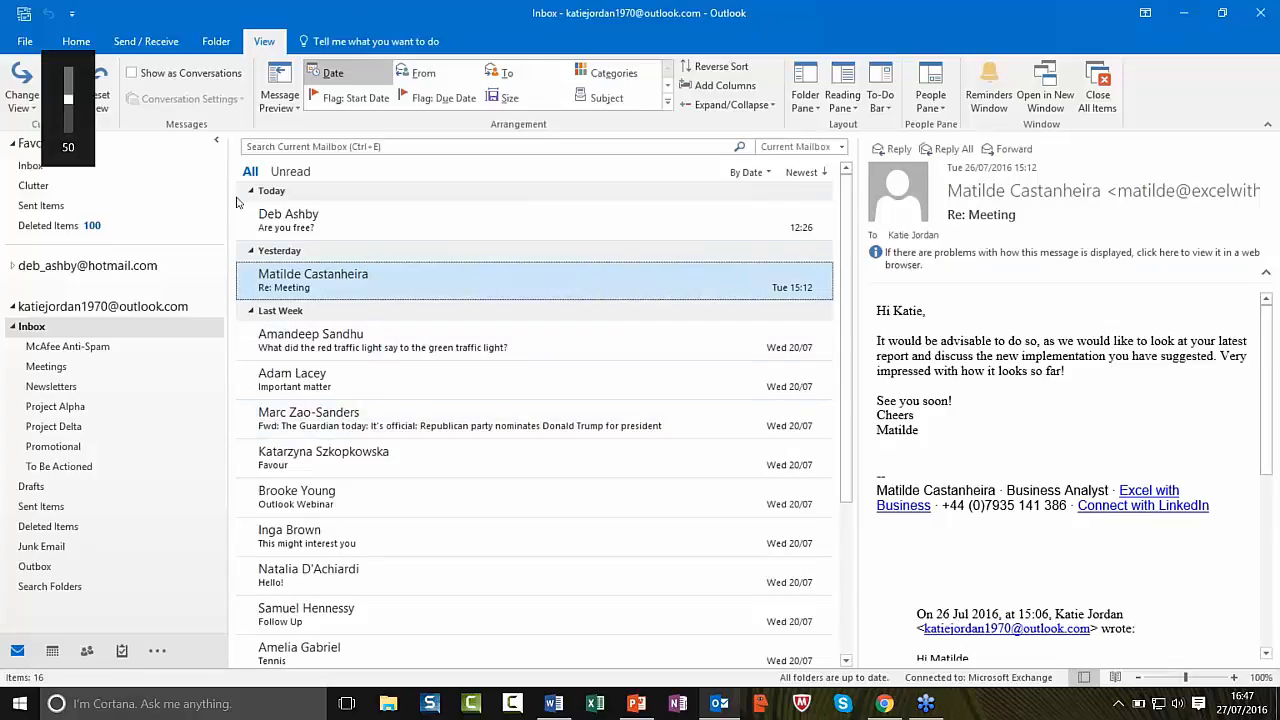
Step: Raise the system volume to 100
key(XF86AudioRaiseVolume)
key(XF86AudioRaiseVolume)
key(XF86AudioRaiseVolume)
key(XF86AudioRaiseVolume)
key(XF86AudioRaiseVolume)
key(XF86AudioRaiseVolume)
key(XF86AudioRaiseVolume)
key(XF86AudioRaiseVolume)
key(XF86AudioRaiseVolume)
key(XF86AudioRaiseVolume)
key(XF86AudioRaiseVolume)
key(XF86AudioRaiseVolume)
key(XF86AudioRaiseVolume)
key(XF86AudioRaiseVolume)
key(XF86AudioRaiseVolume)
key(XF86AudioRaiseVolume)
key(XF86AudioRaiseVolume)
key(XF86AudioRaiseVolume)
key(XF86AudioRaiseVolume)
key(XF86AudioRaiseVolume)
key(XF86AudioRaiseVolume)
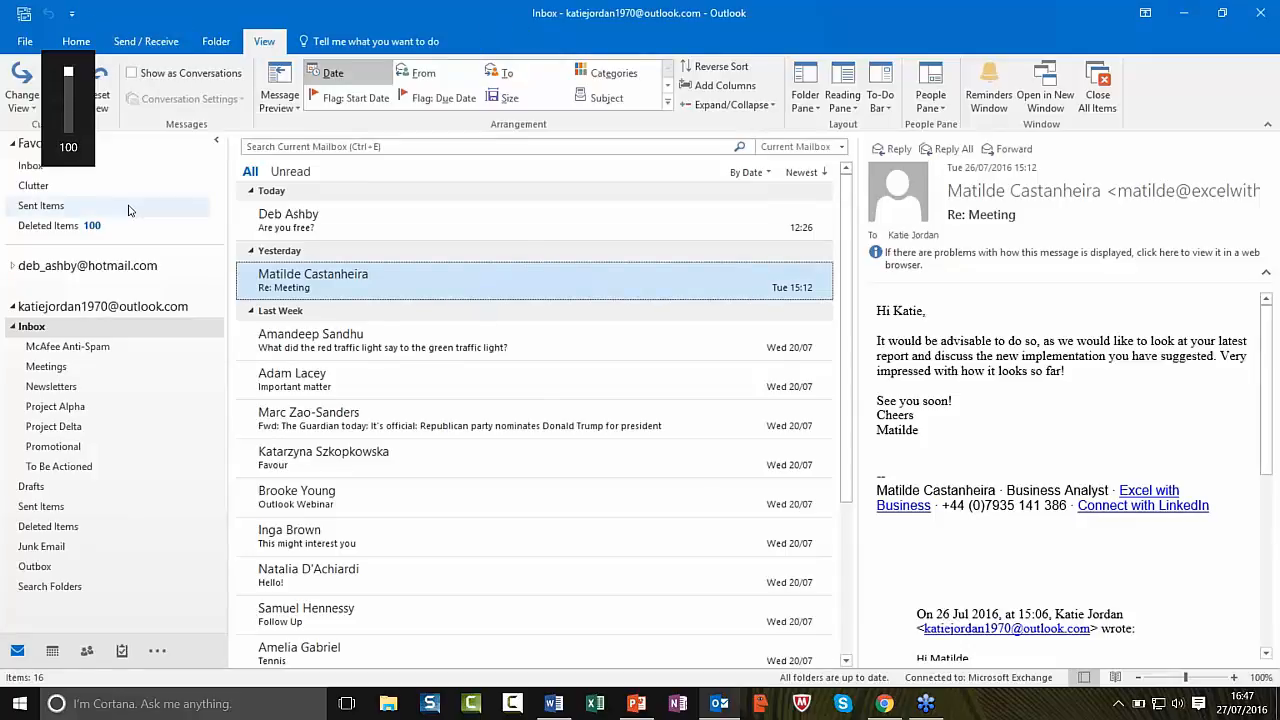
Step: Open the Inbox under Favorites, look over the Send/Receive commands and return to the View commands
click(155, 186)
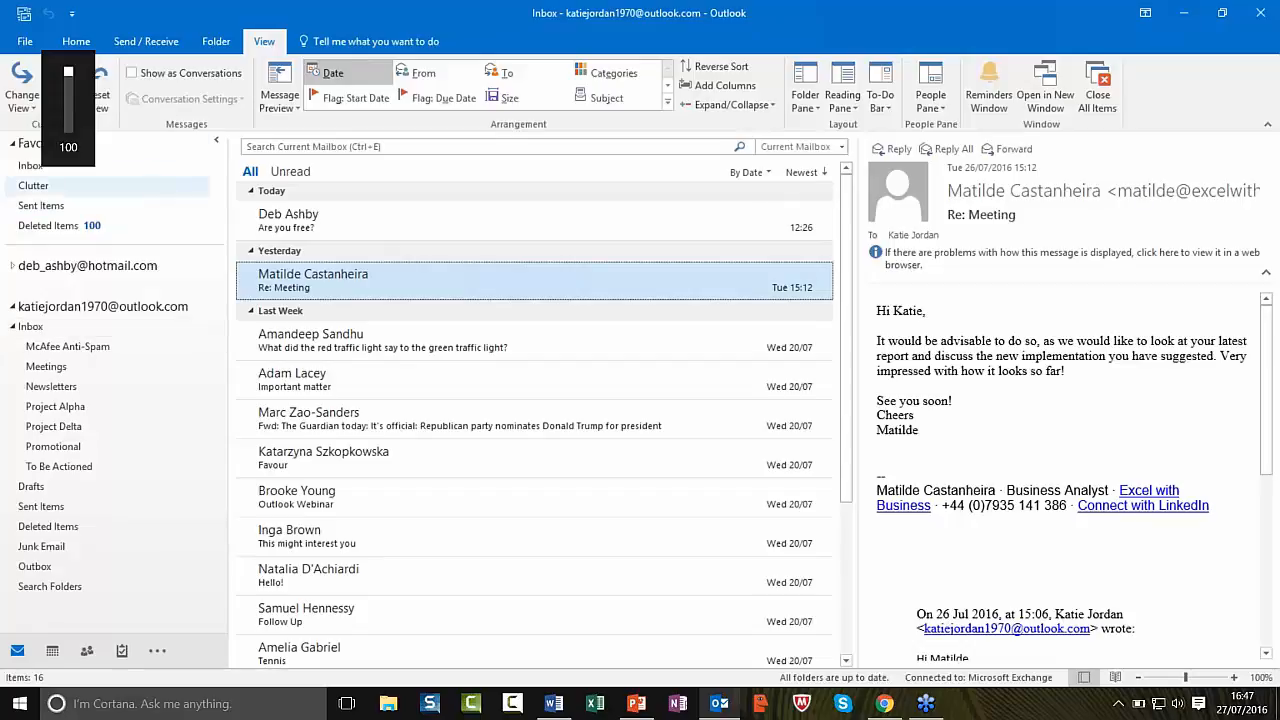
click(22, 168)
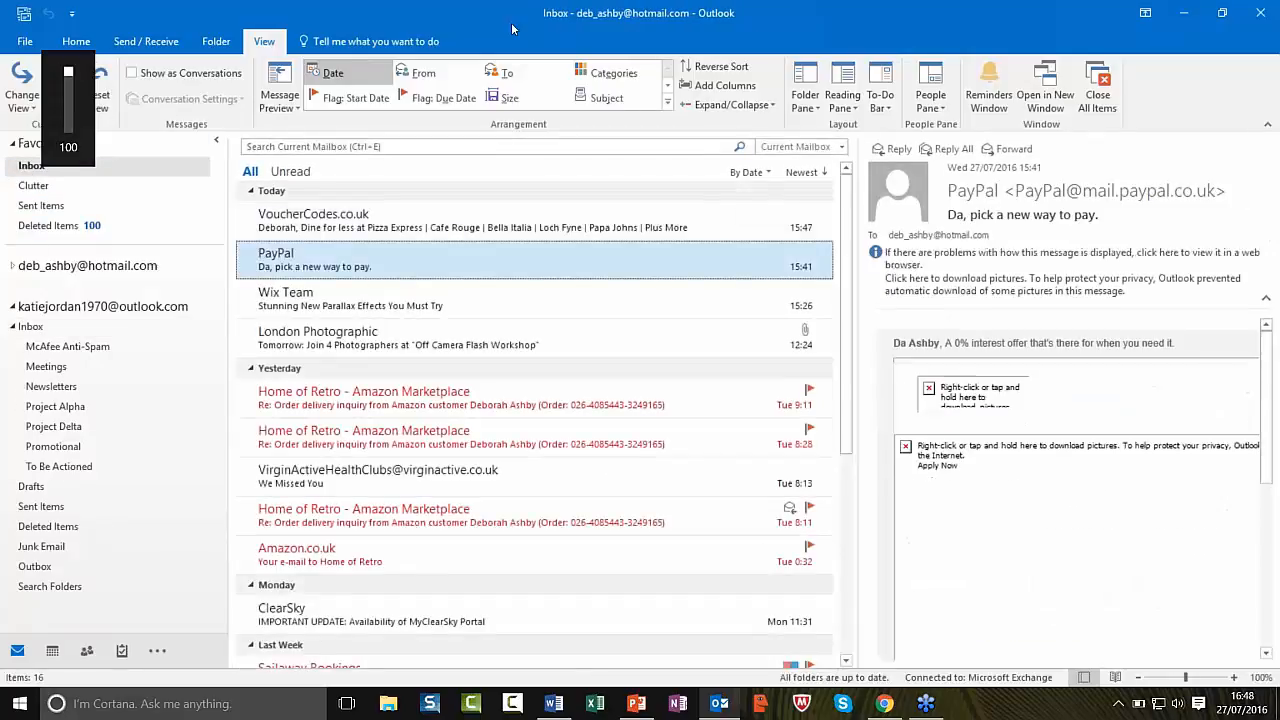
click(160, 42)
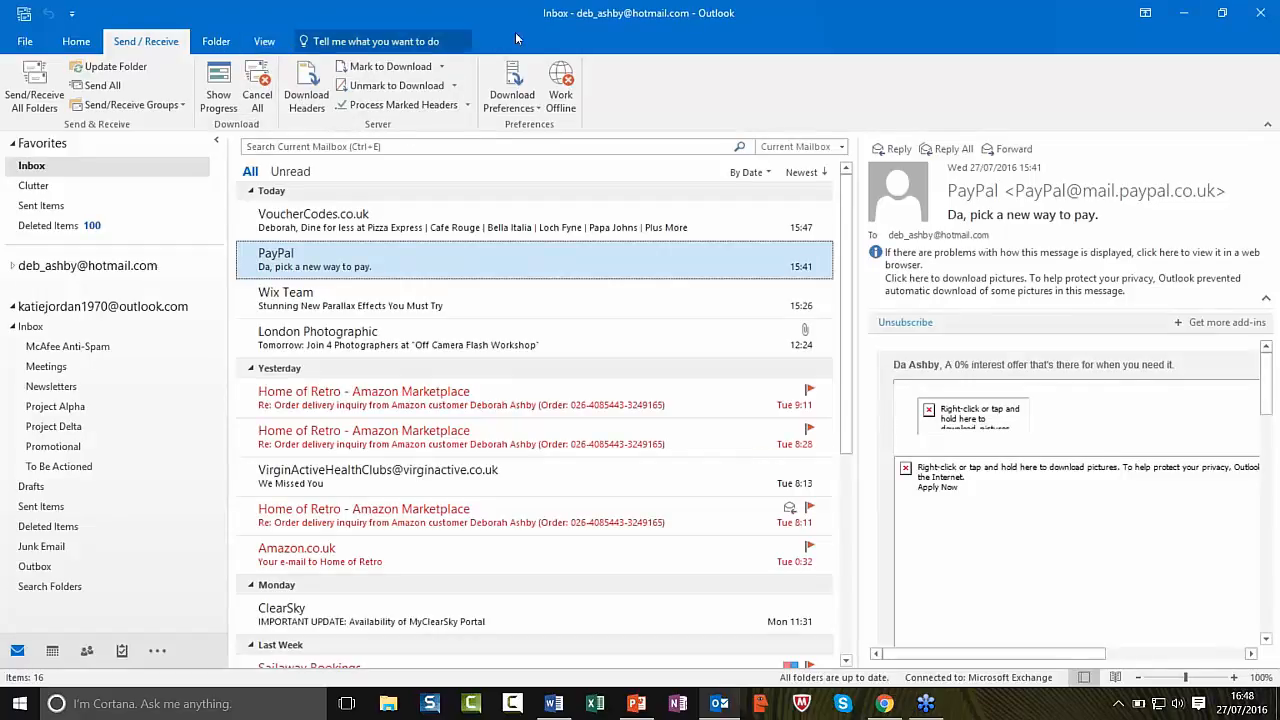
click(271, 45)
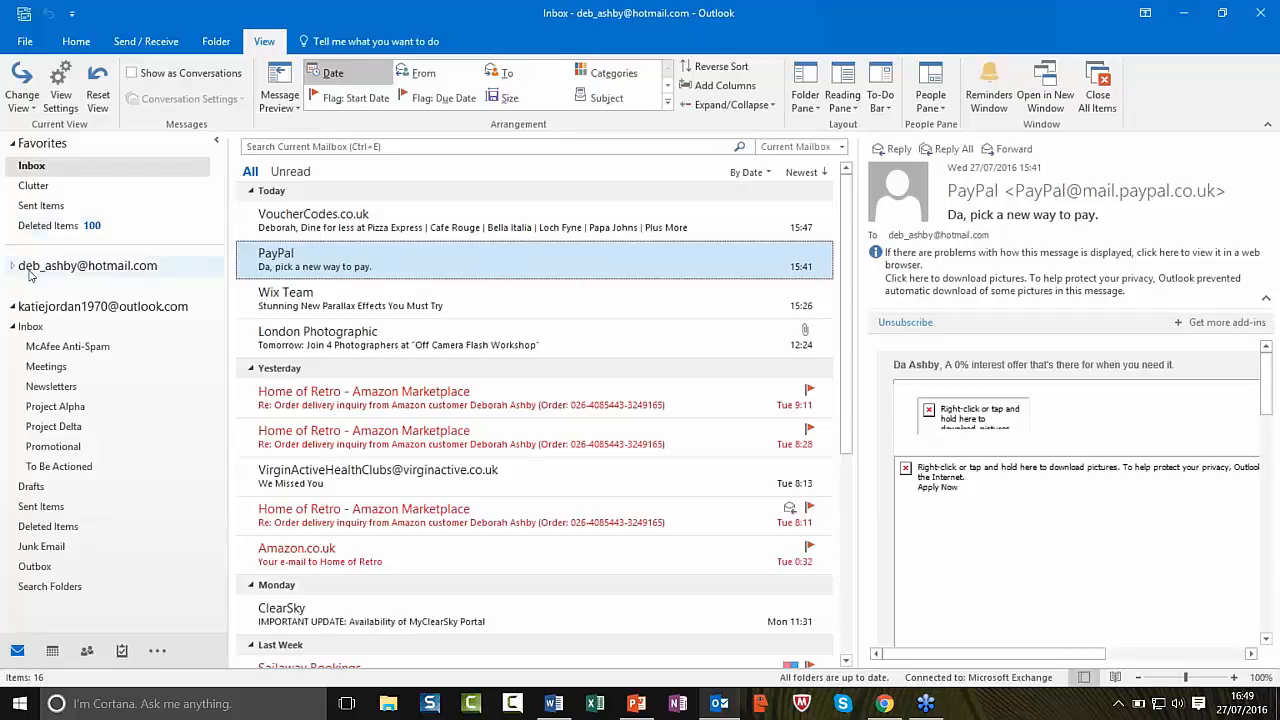
Step: Open the Outlook.com account's Inbox and widen the message list until it switches to a single-line column layout
click(32, 326)
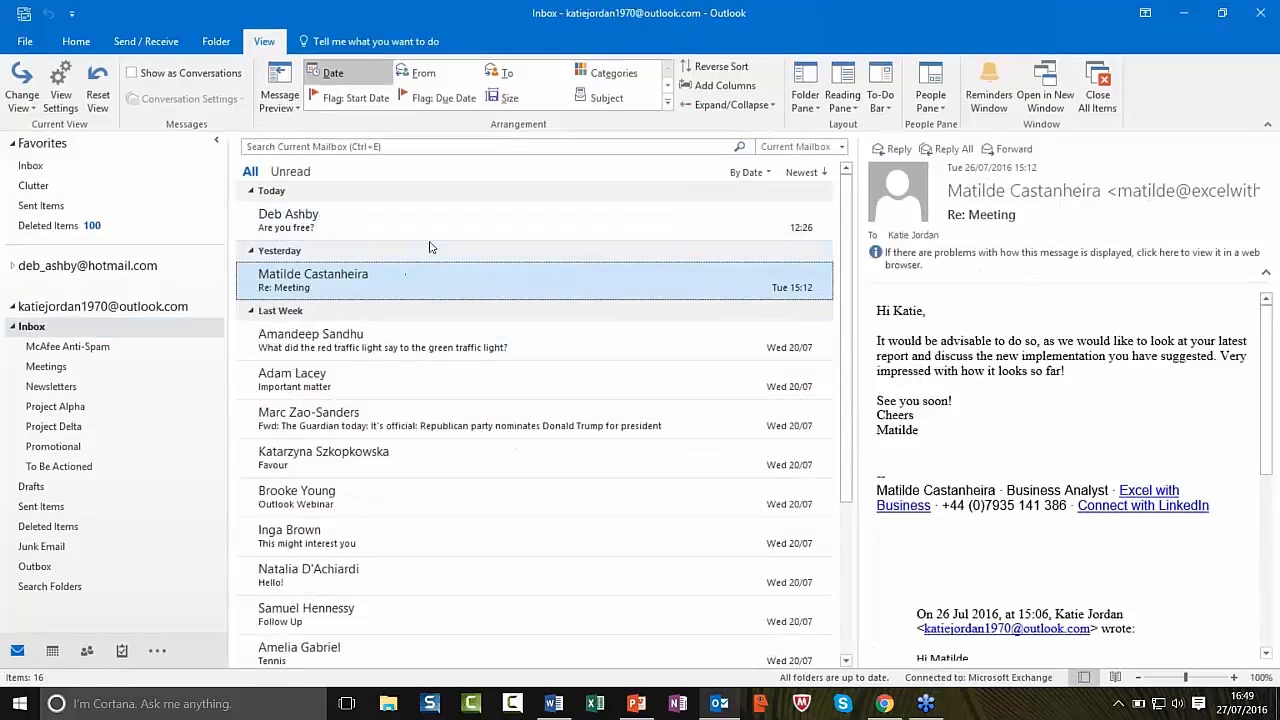
drag(853, 215, 930, 204)
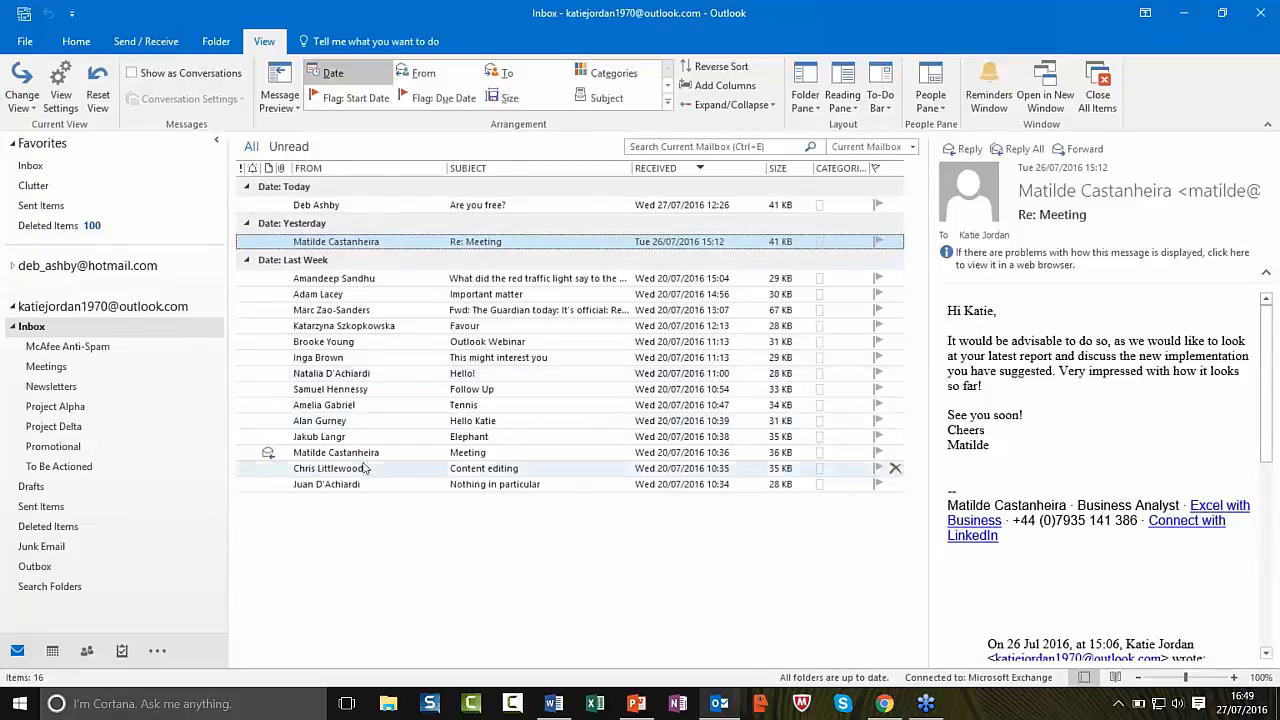
Step: Show messages as conversations in this folder only, and expand and collapse the Meeting conversation
click(130, 73)
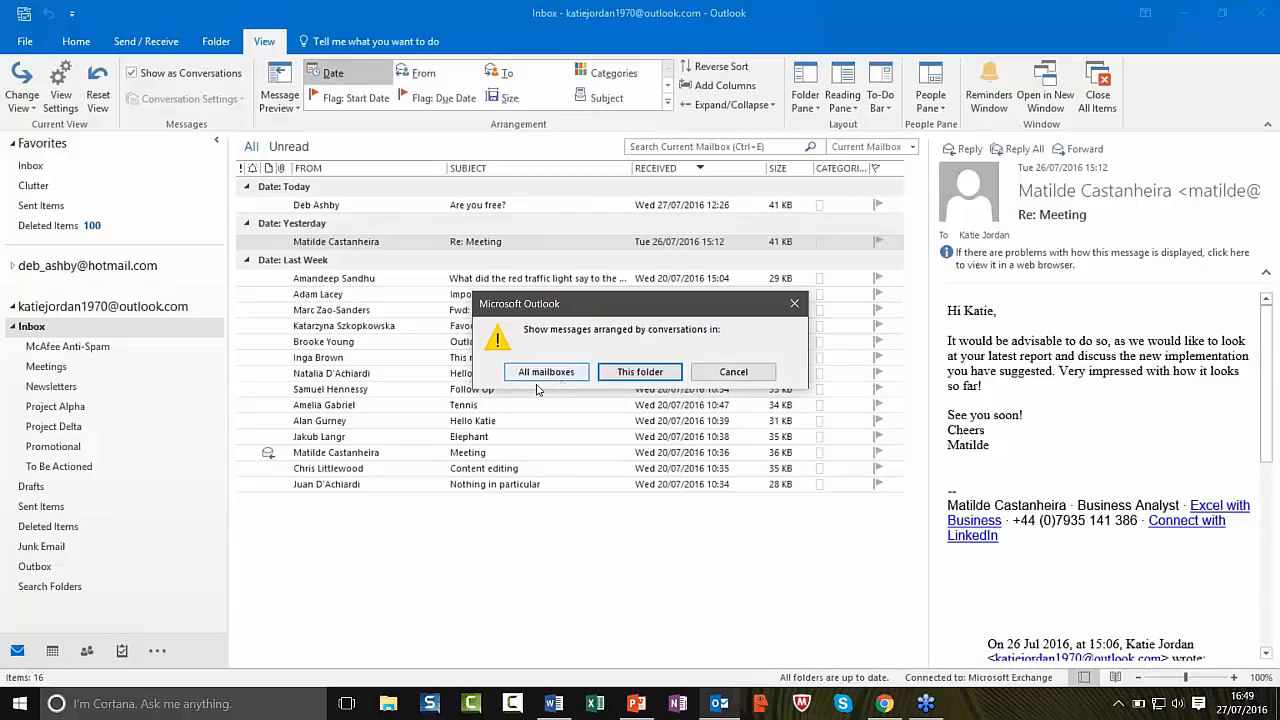
click(640, 371)
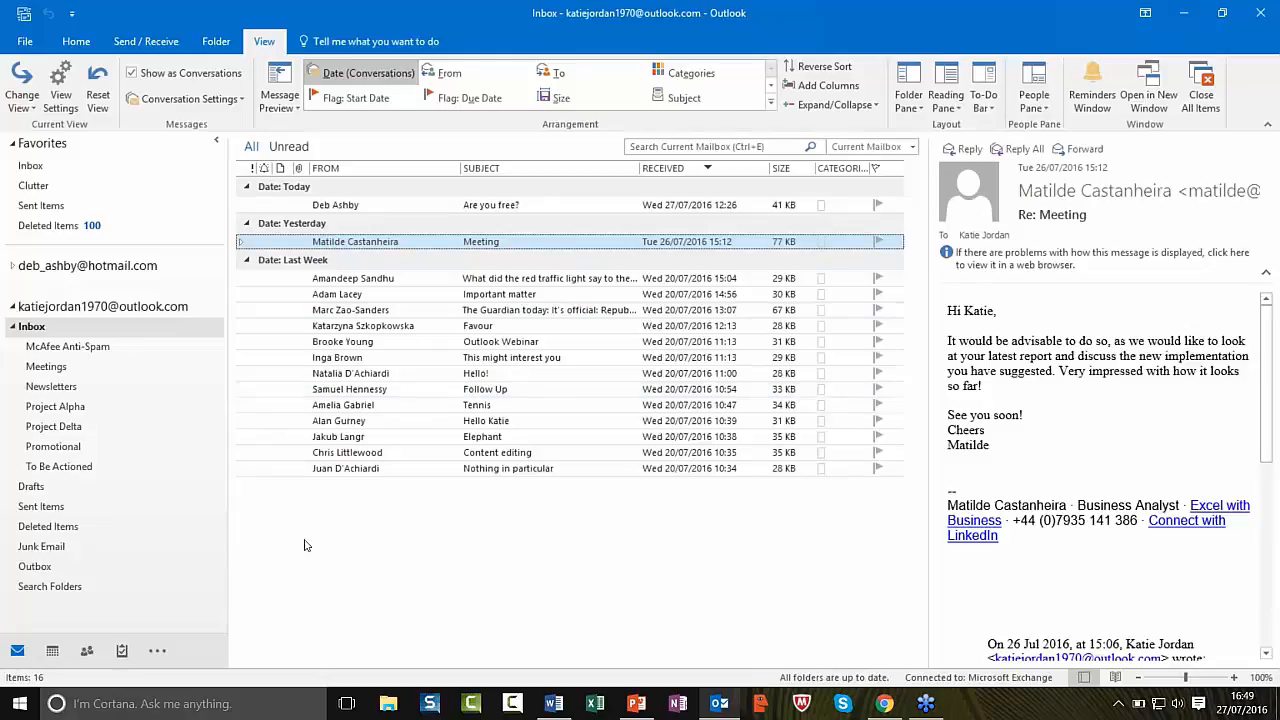
click(241, 242)
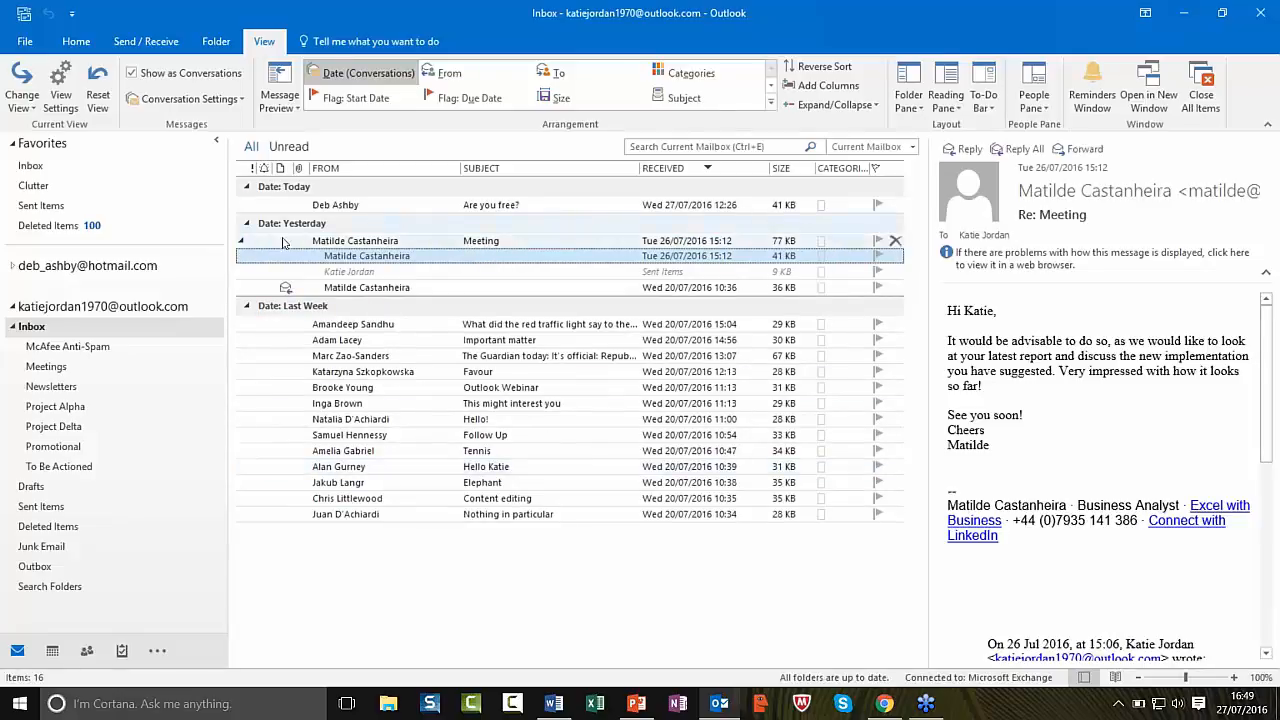
click(241, 242)
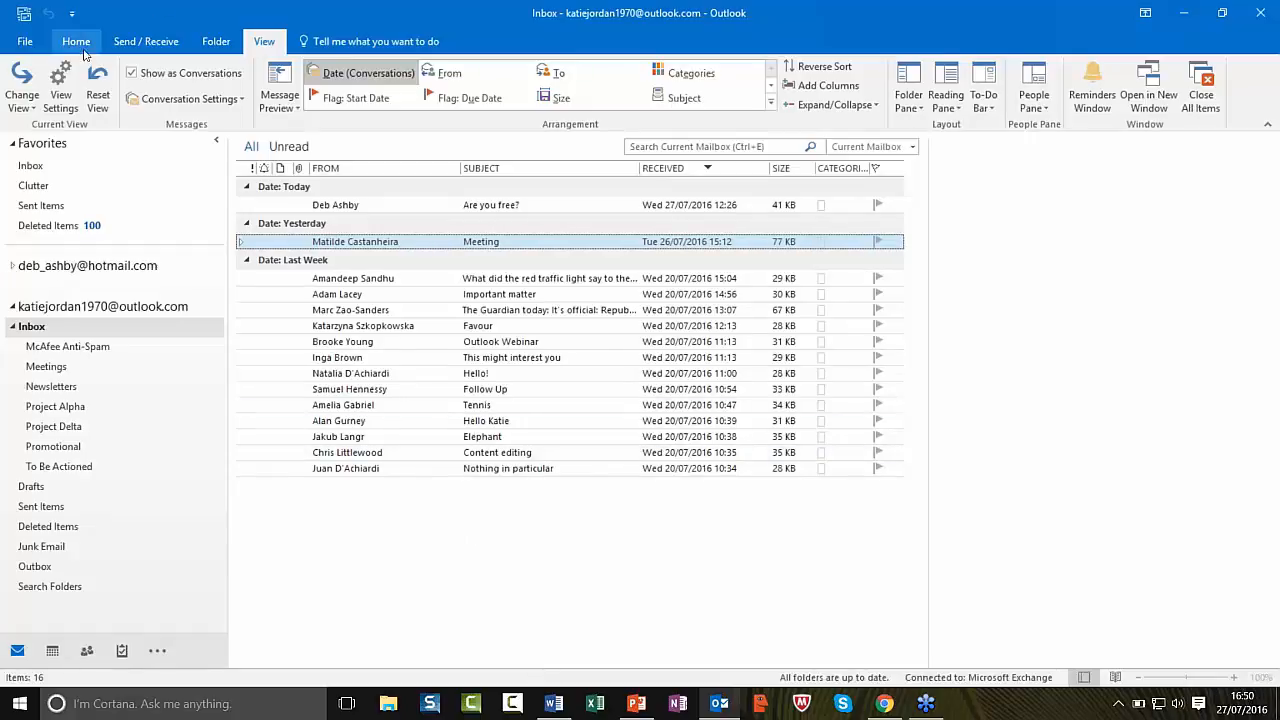
Step: Turn off the conversation arrangement for this folder only
click(132, 73)
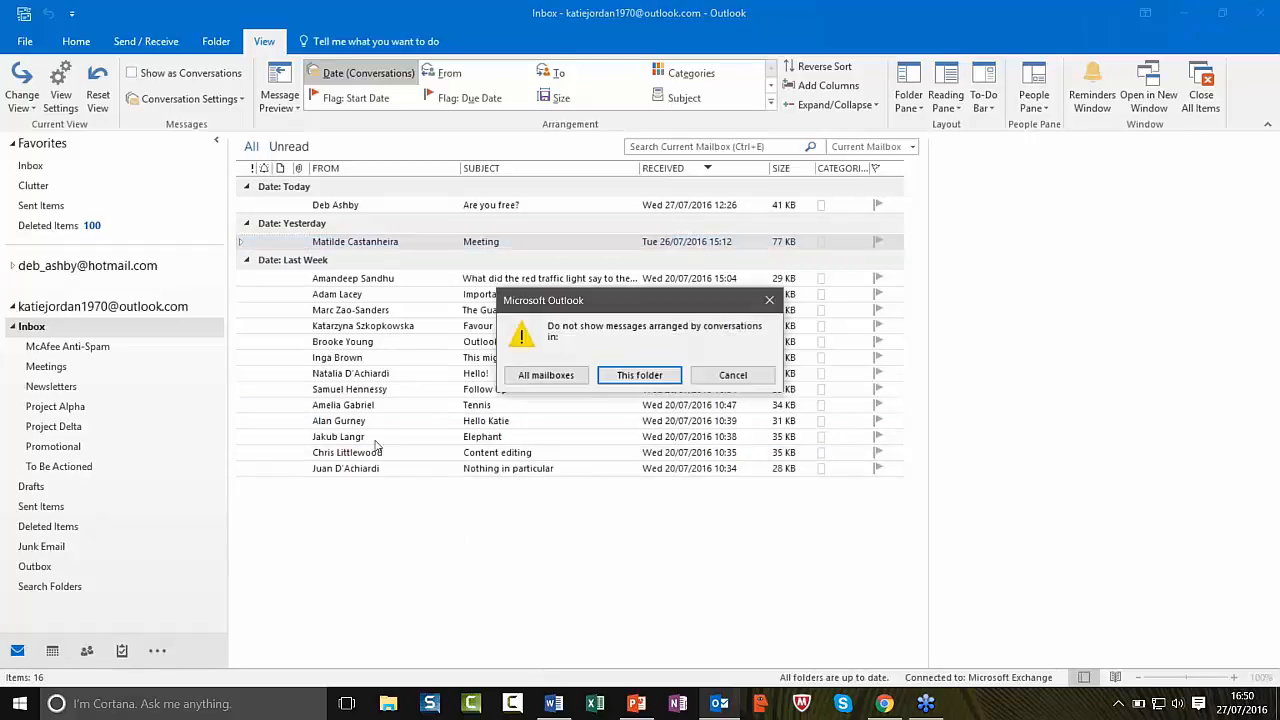
click(632, 376)
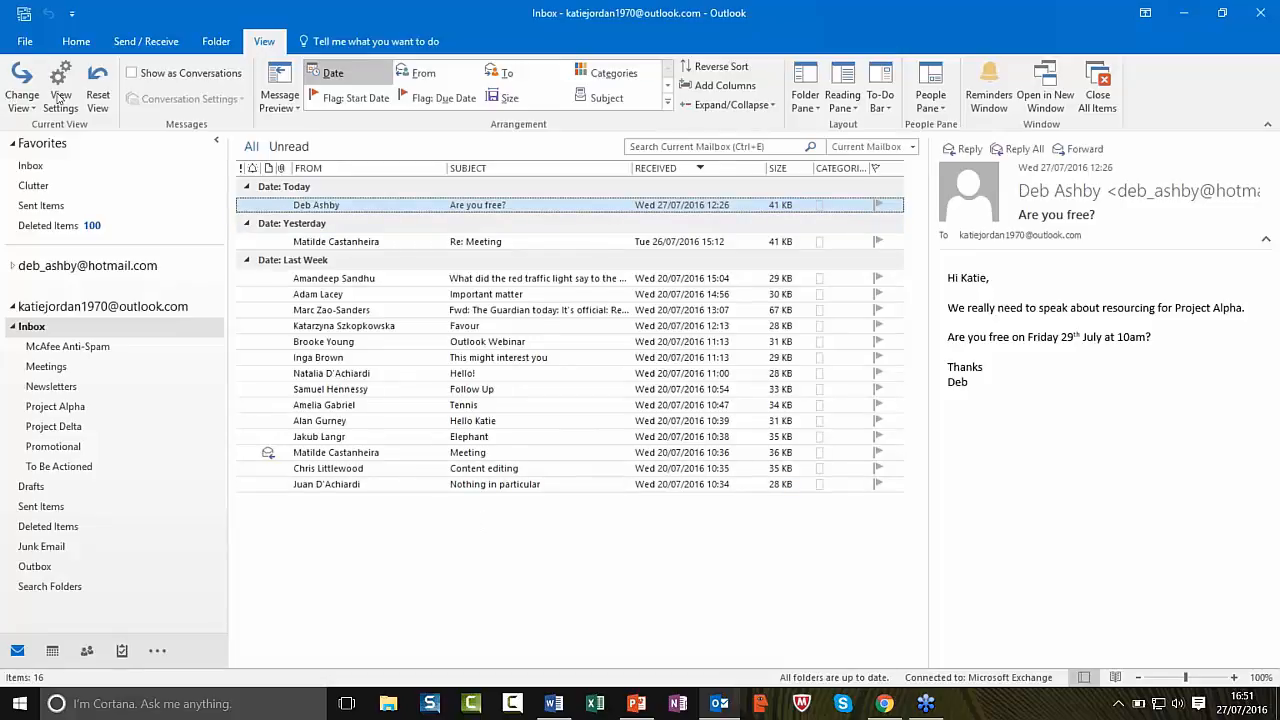
Step: Check the available view types and remove the Size column from the Inbox message list
click(22, 100)
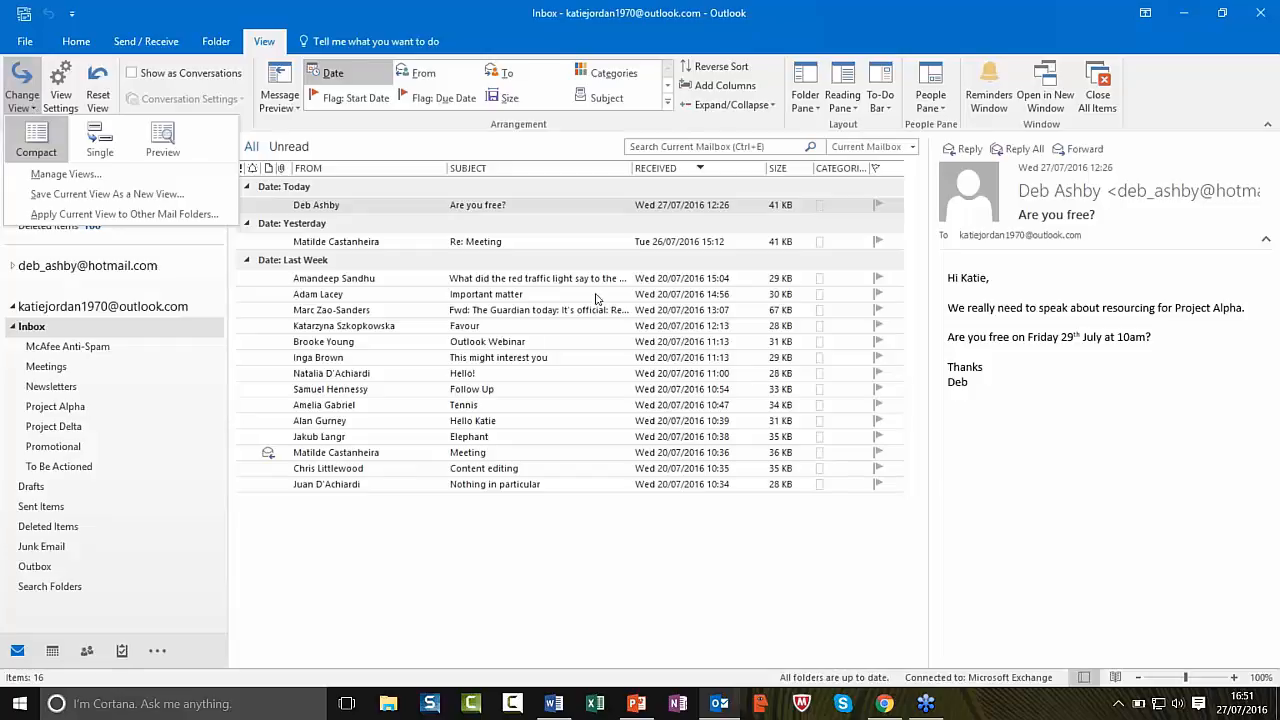
click(614, 610)
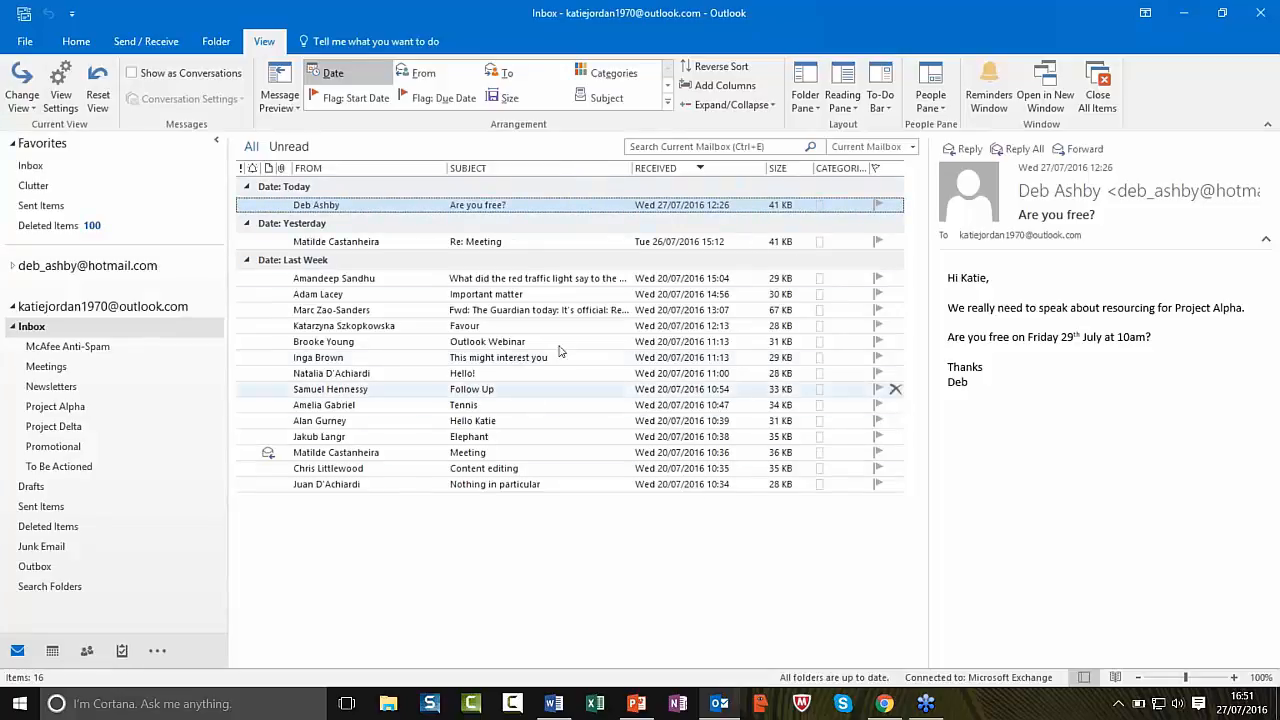
drag(828, 176, 575, 125)
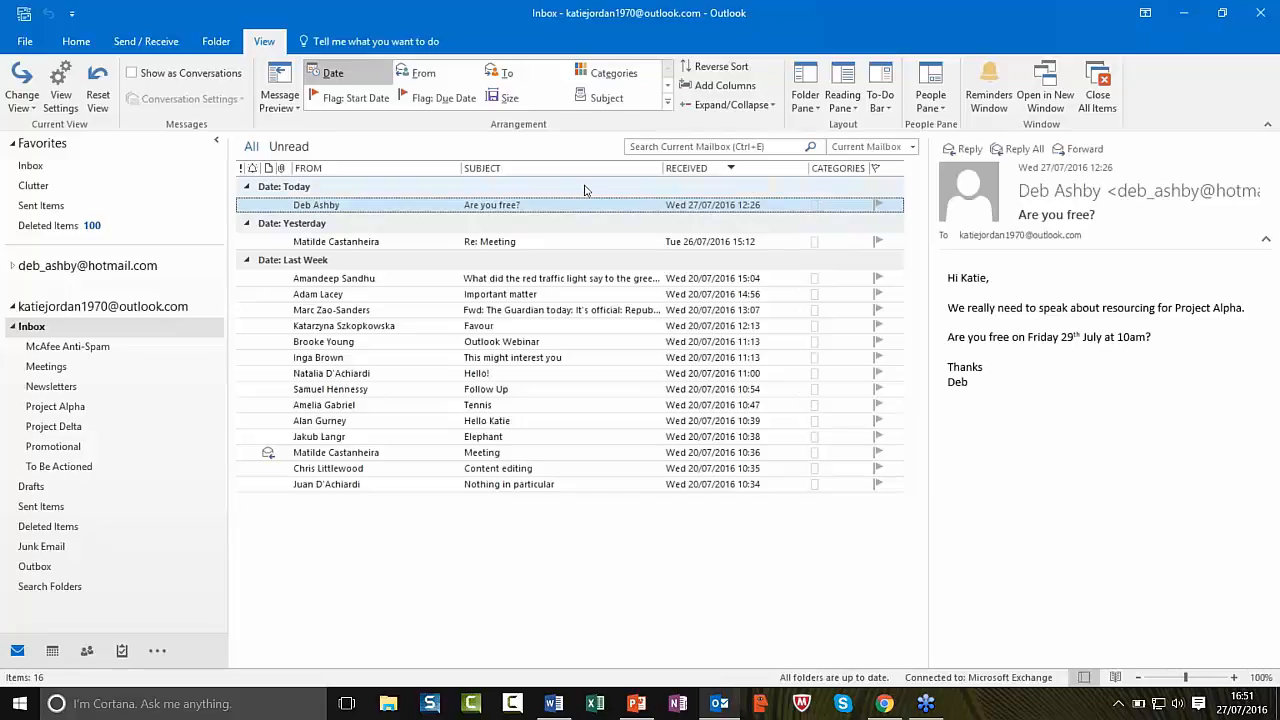
Step: Examine the All Mail fields in the Field Chooser, select the Cc field and close the chooser
right_click(787, 172)
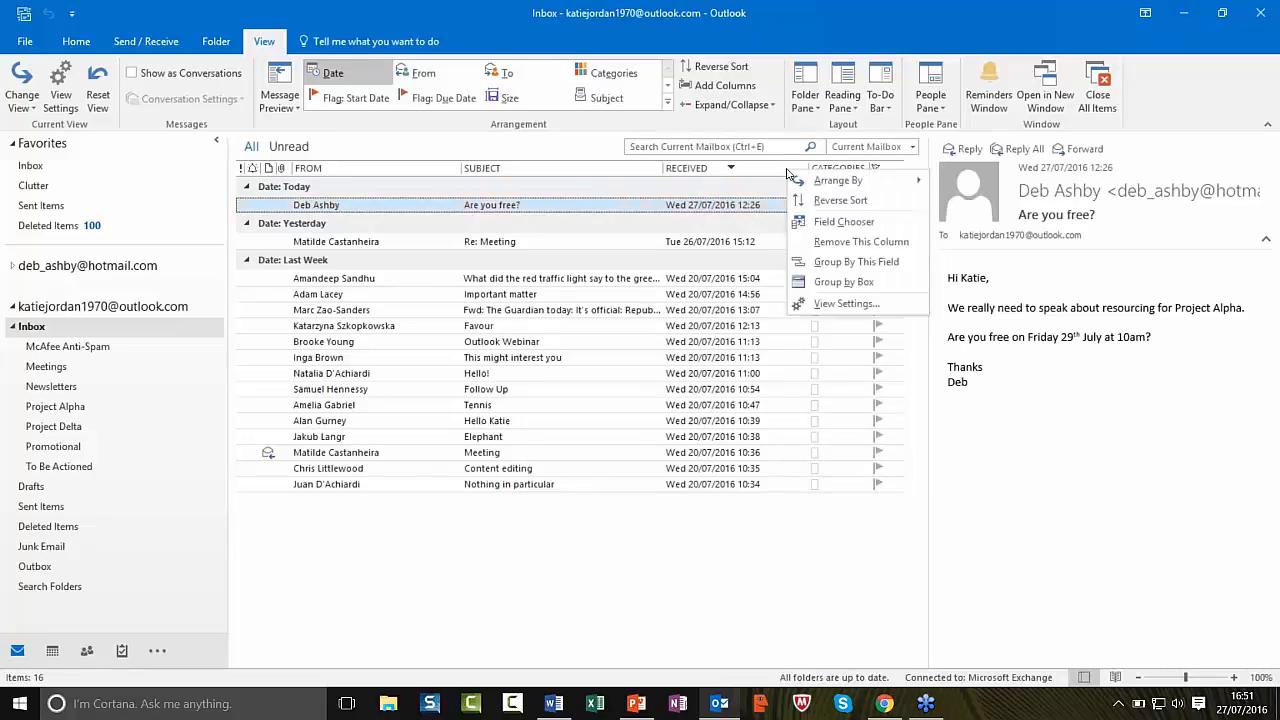
click(840, 222)
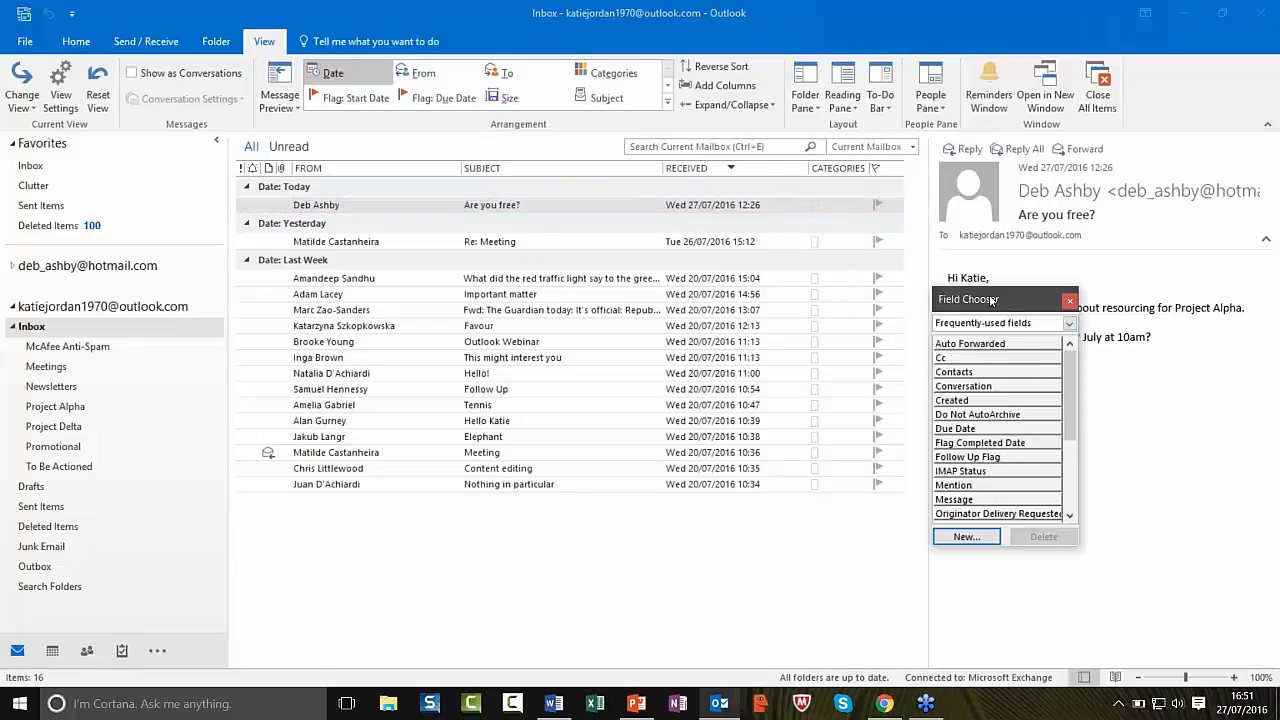
drag(1003, 305, 547, 225)
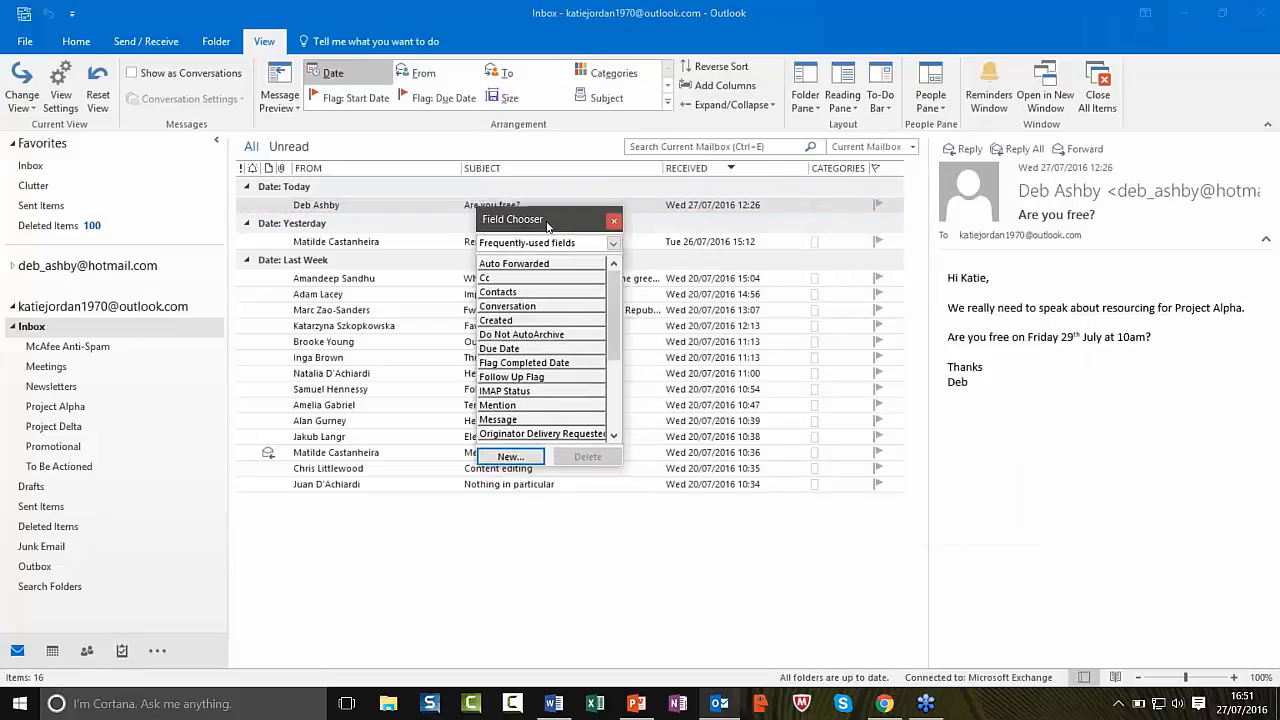
click(614, 245)
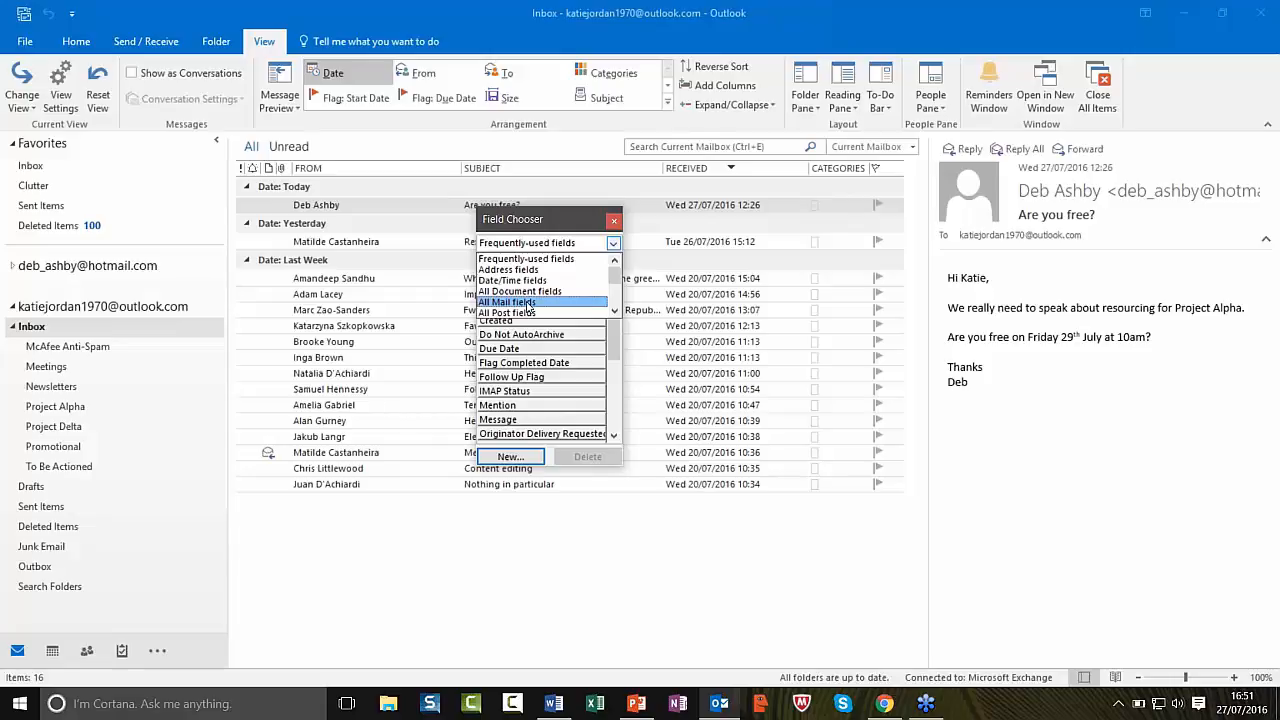
click(528, 302)
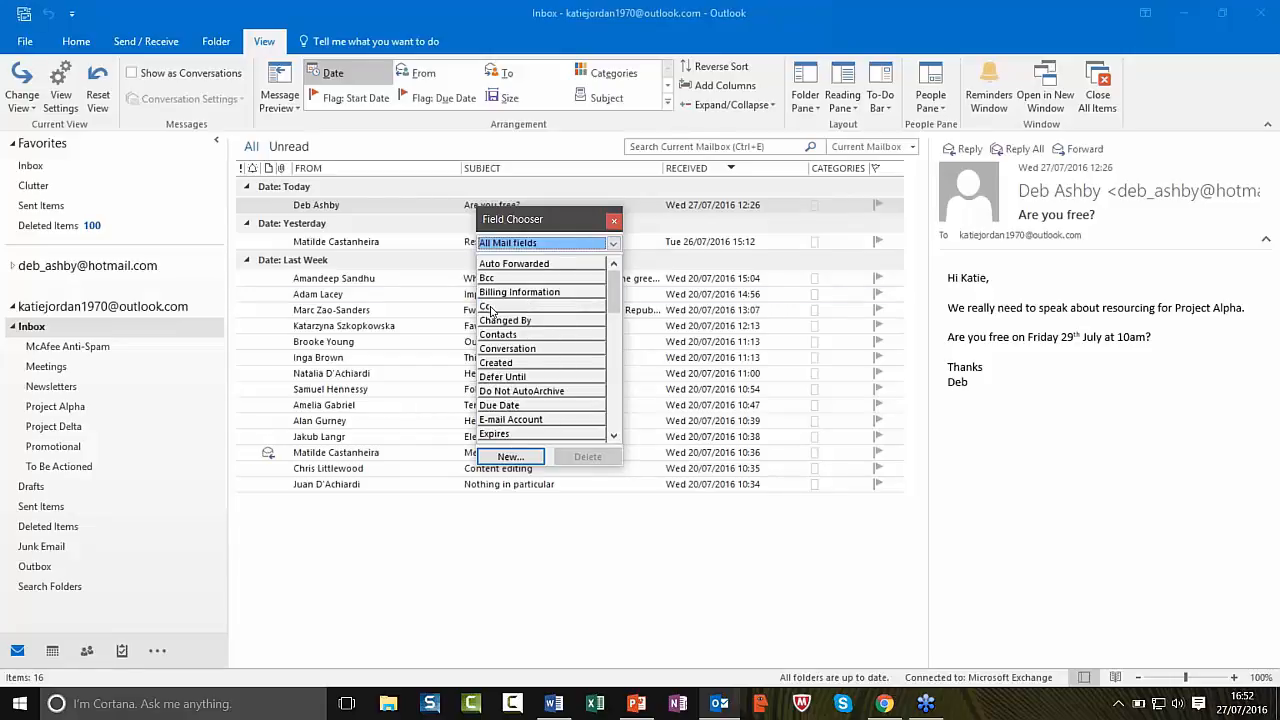
click(490, 307)
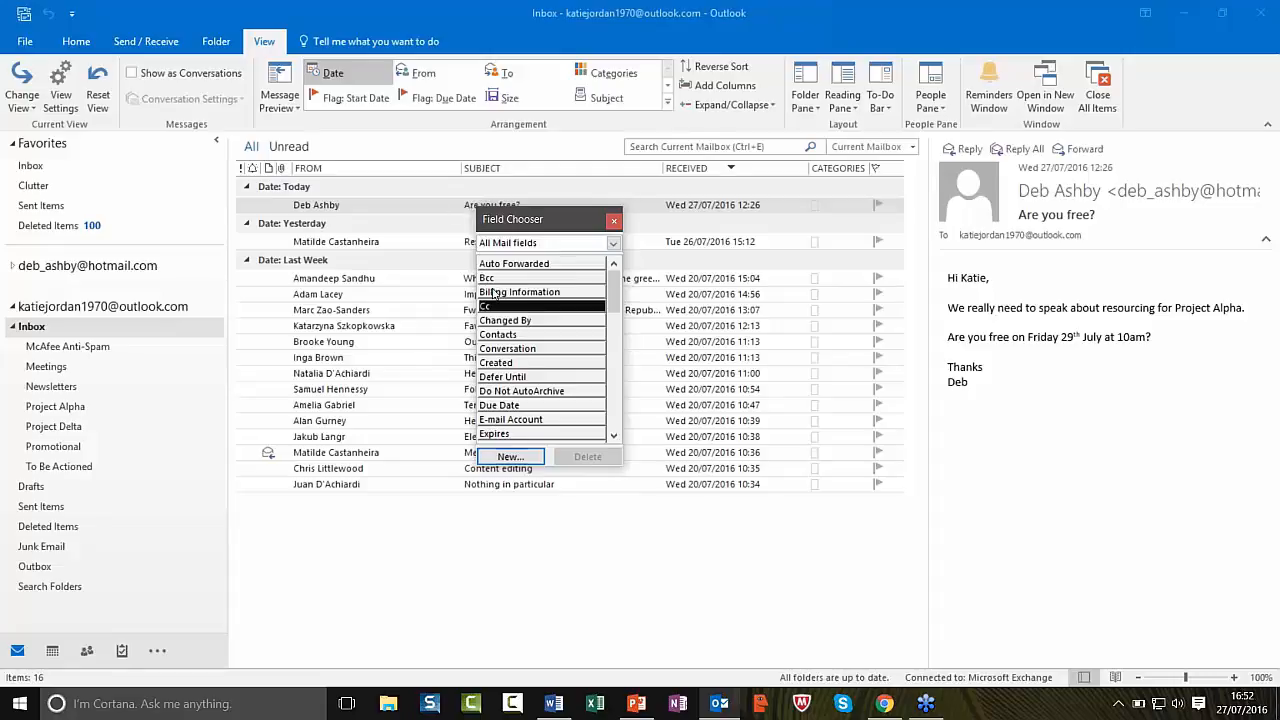
drag(542, 229, 552, 255)
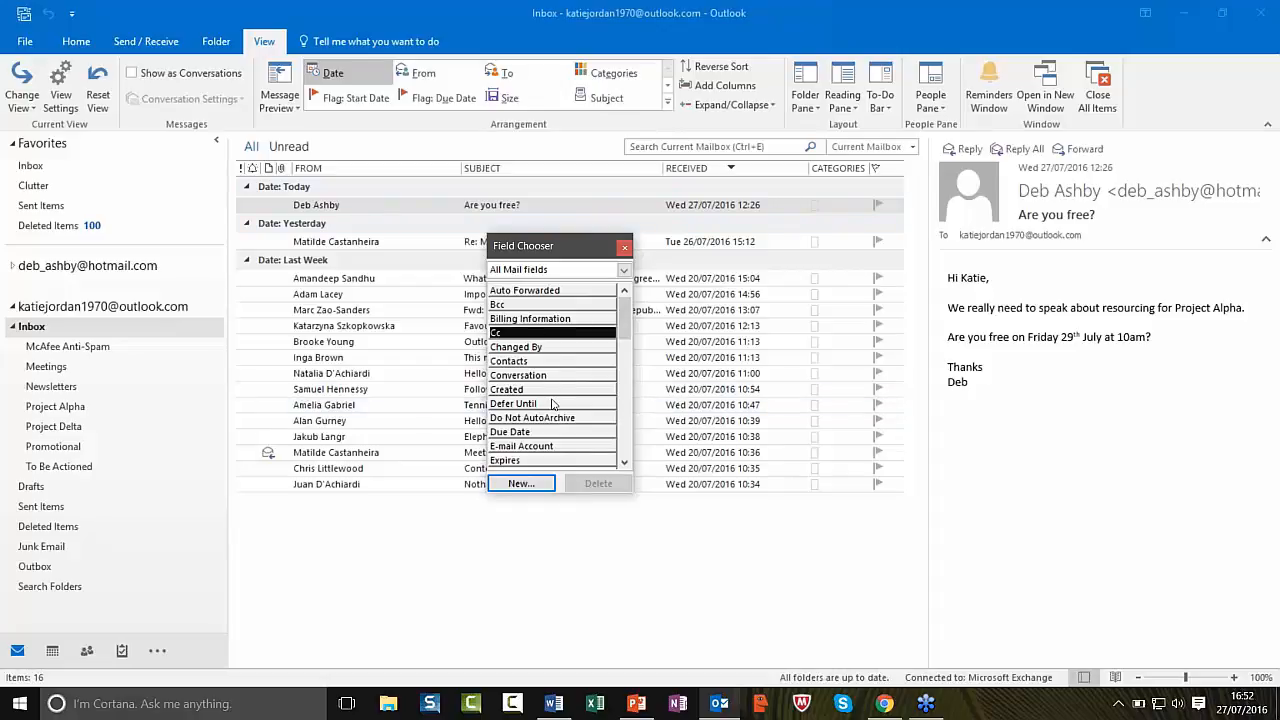
click(624, 247)
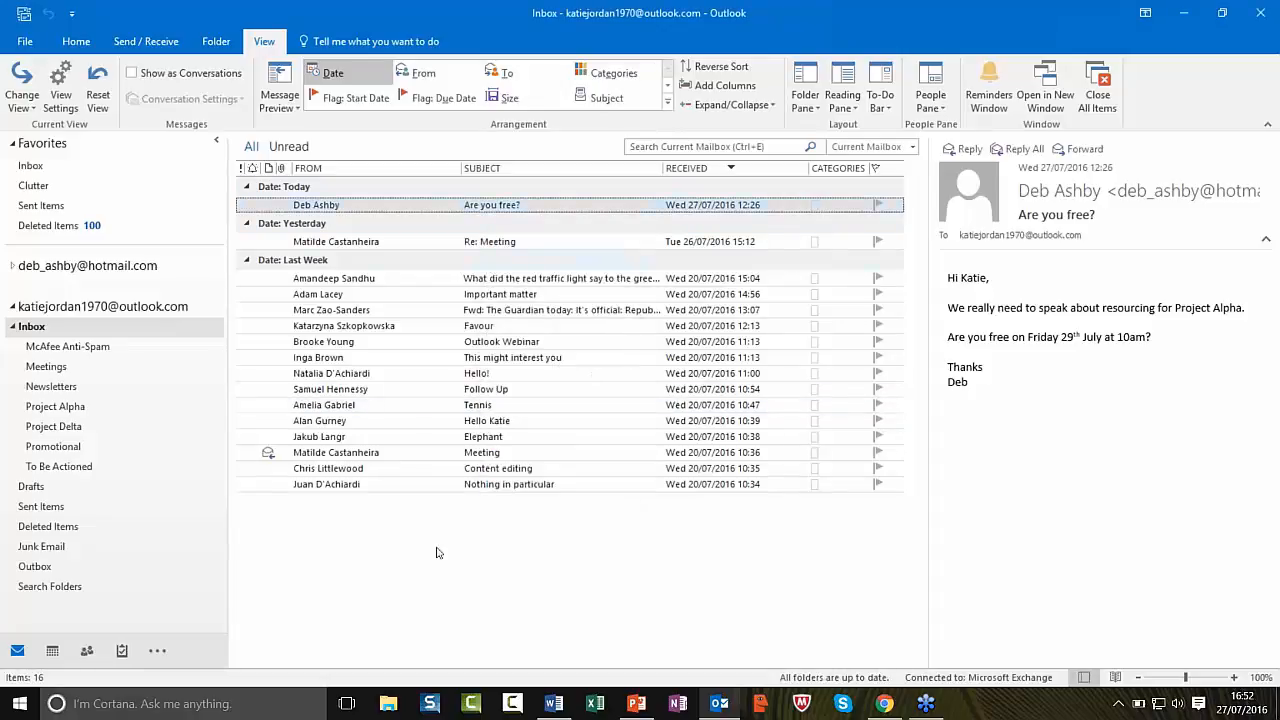
Step: Open the Manage All Views dialog, move it clear of the message list and select the Compact view
click(22, 102)
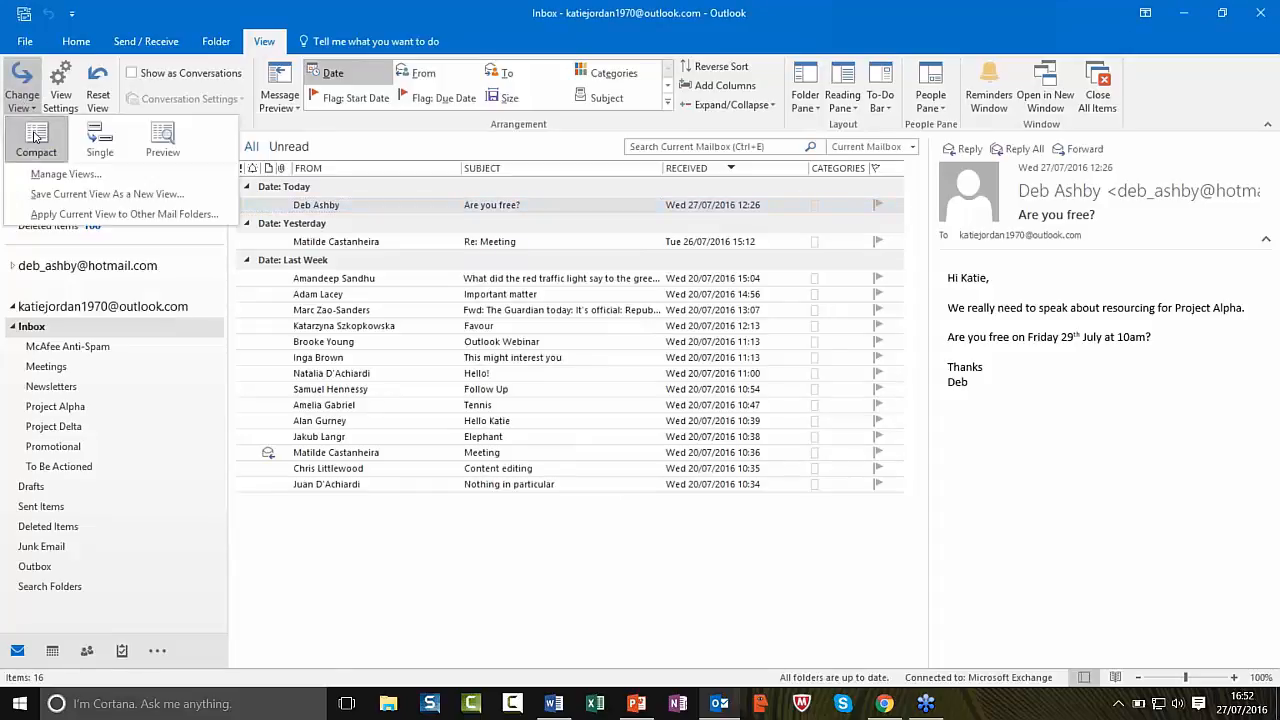
click(50, 175)
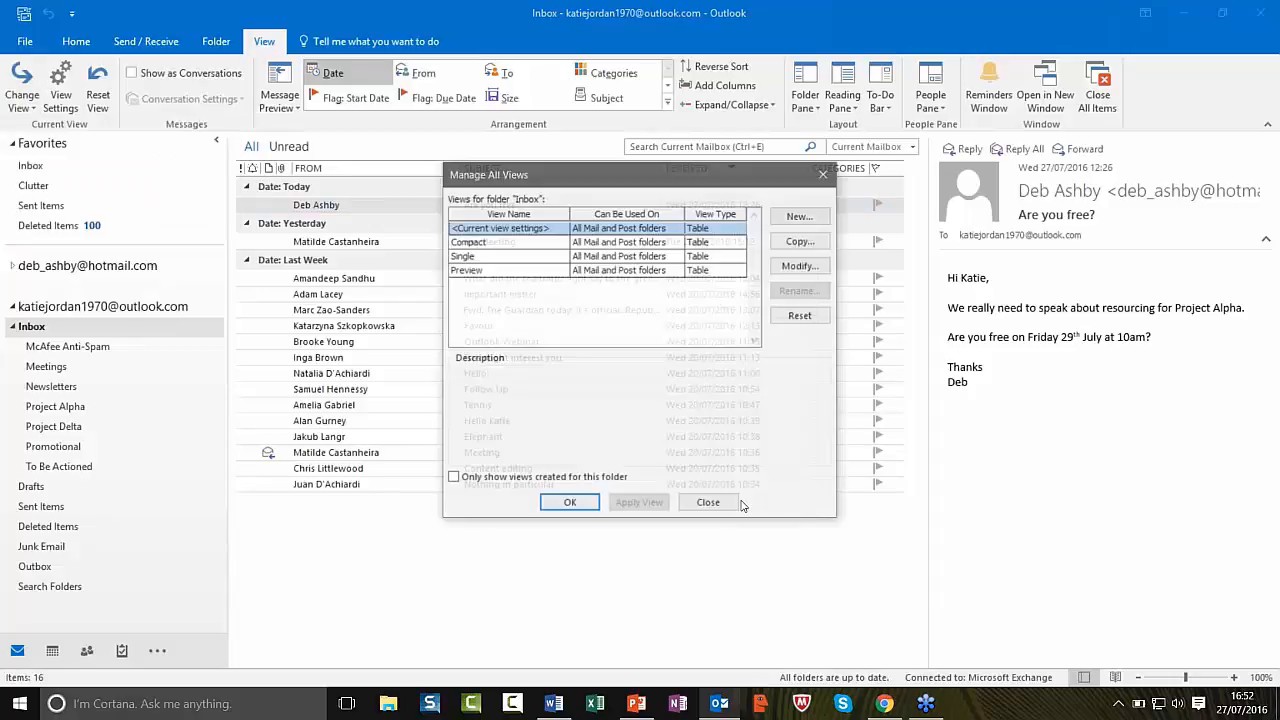
drag(641, 178, 601, 173)
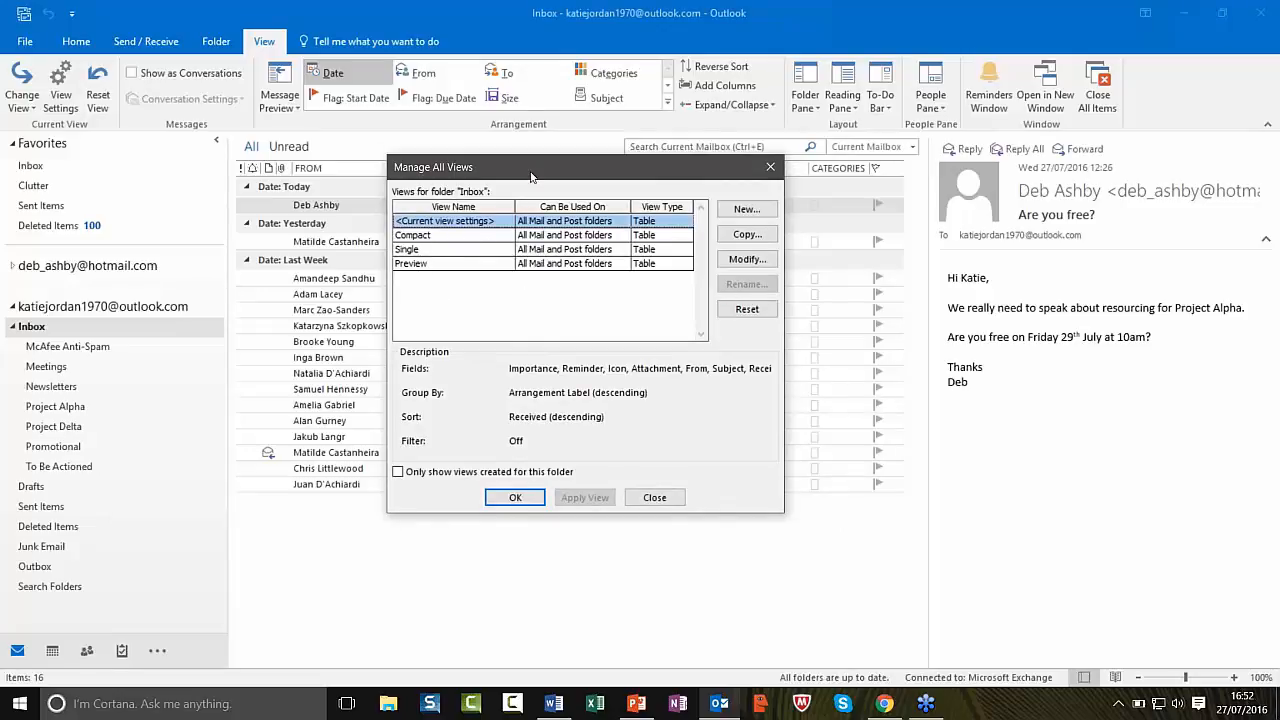
drag(534, 175, 963, 167)
click(885, 228)
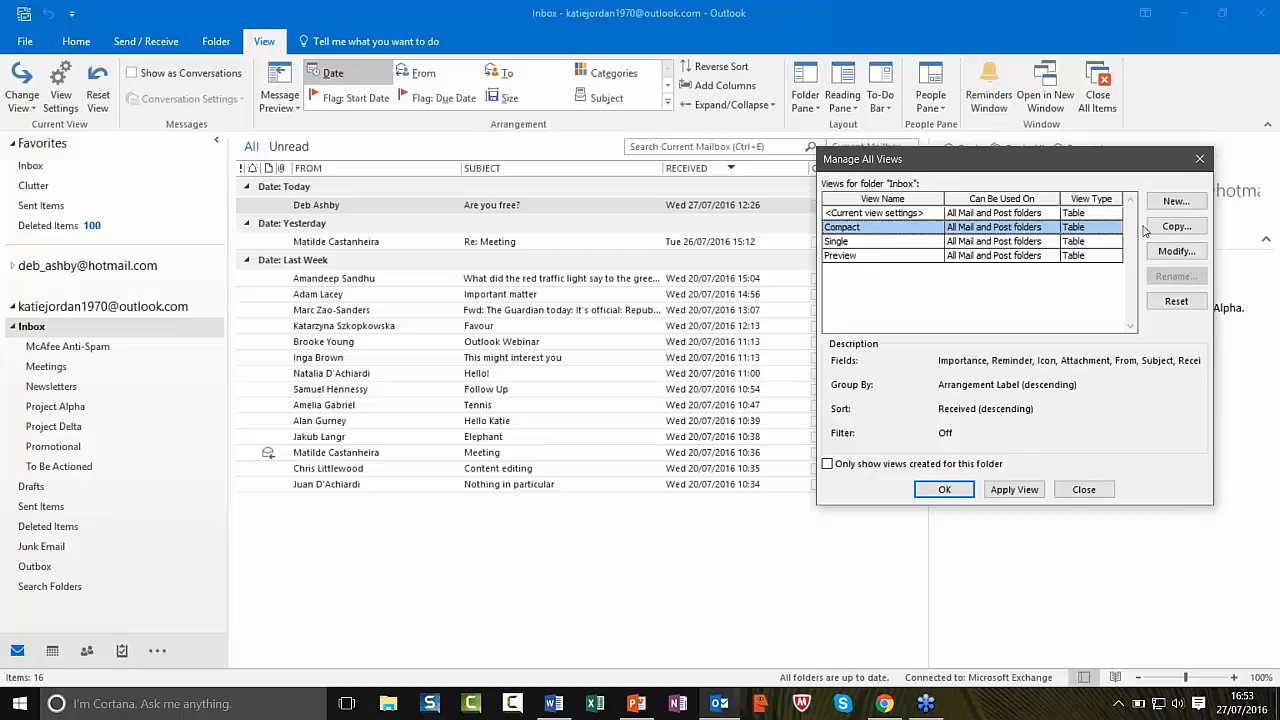
Step: Create a new Table view for All Mail and Post folders, named with the account owner's first name
click(1176, 202)
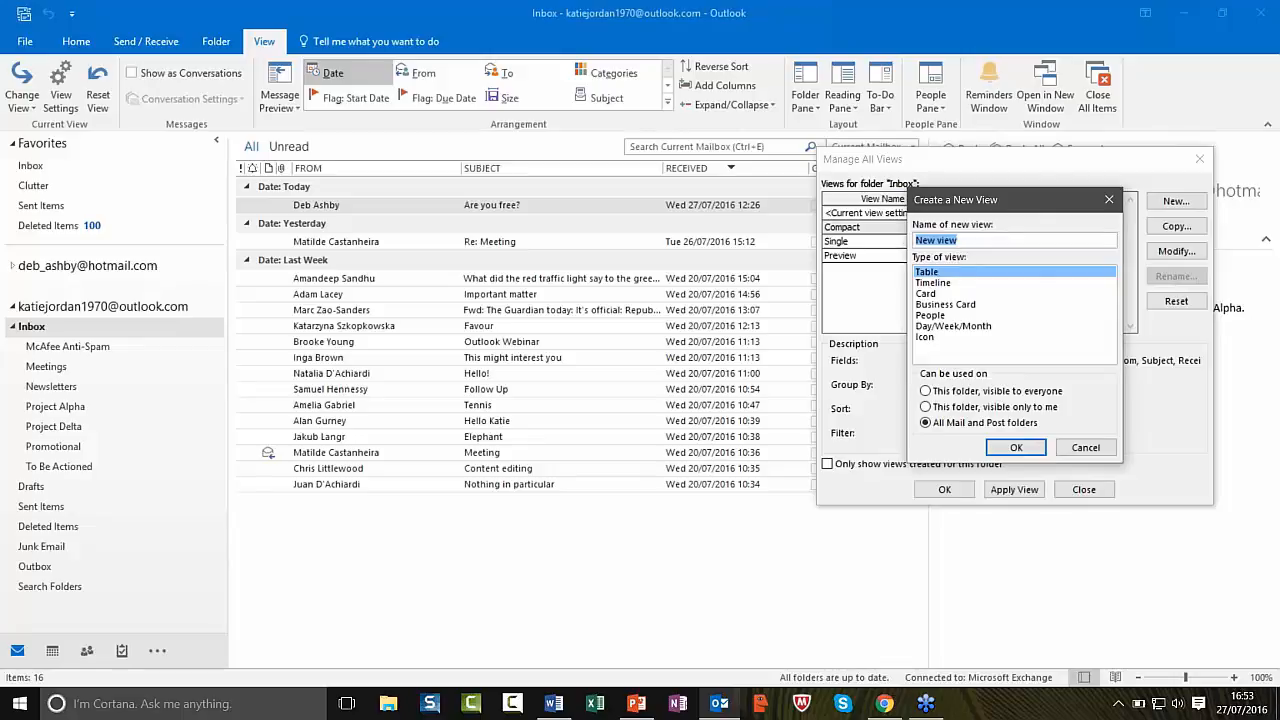
text(Katie)
click(1031, 451)
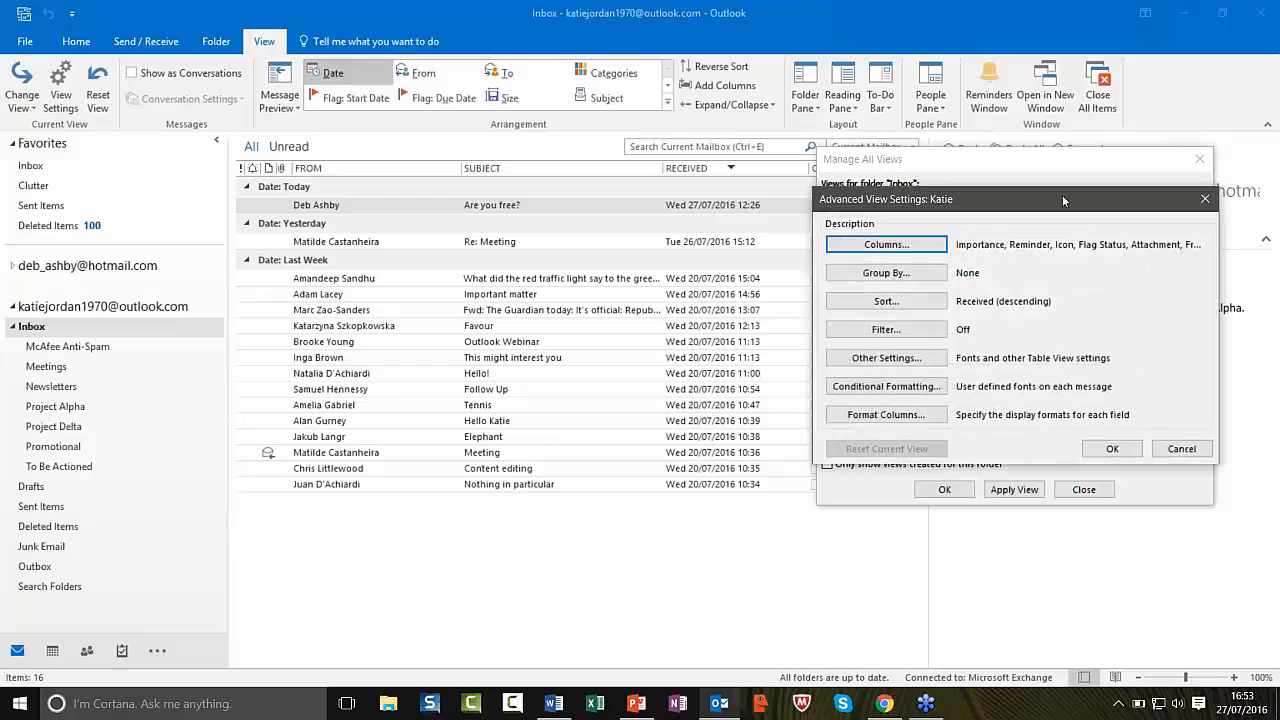
Step: Open the new view's column settings, look at the All Mail fields and return to Frequently-used fields
drag(1086, 192, 751, 262)
click(574, 300)
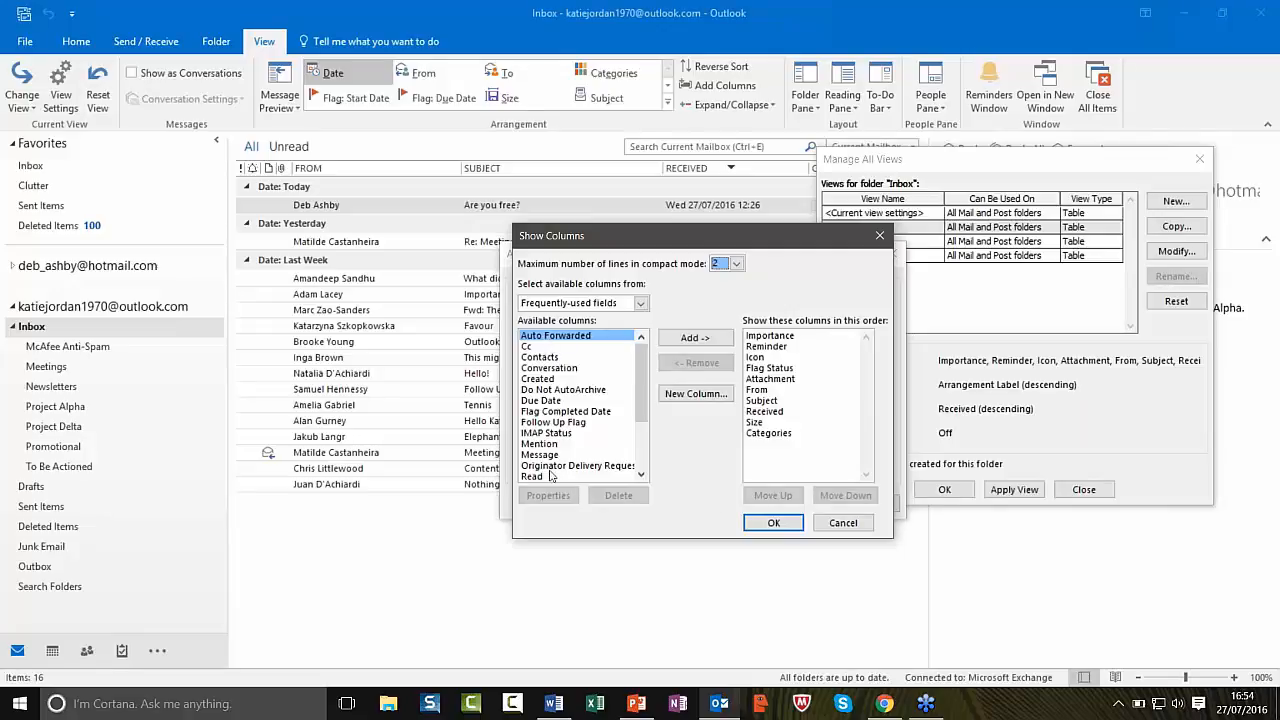
click(641, 304)
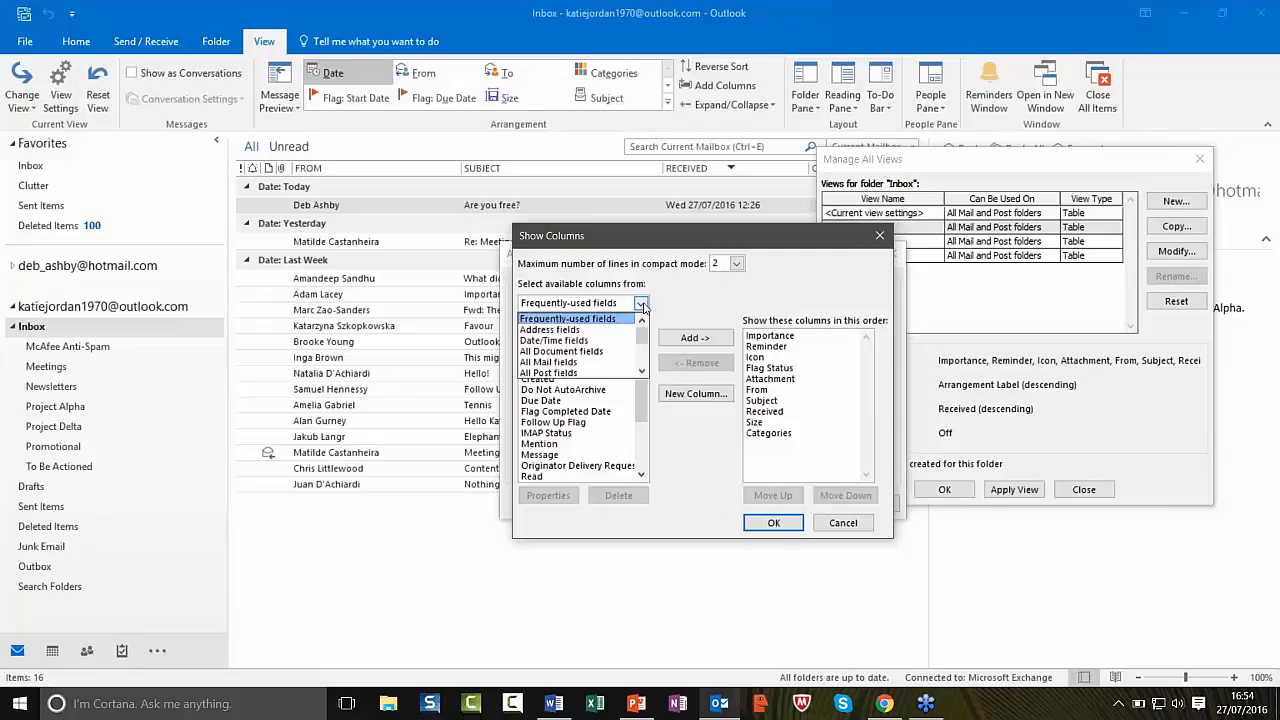
click(565, 366)
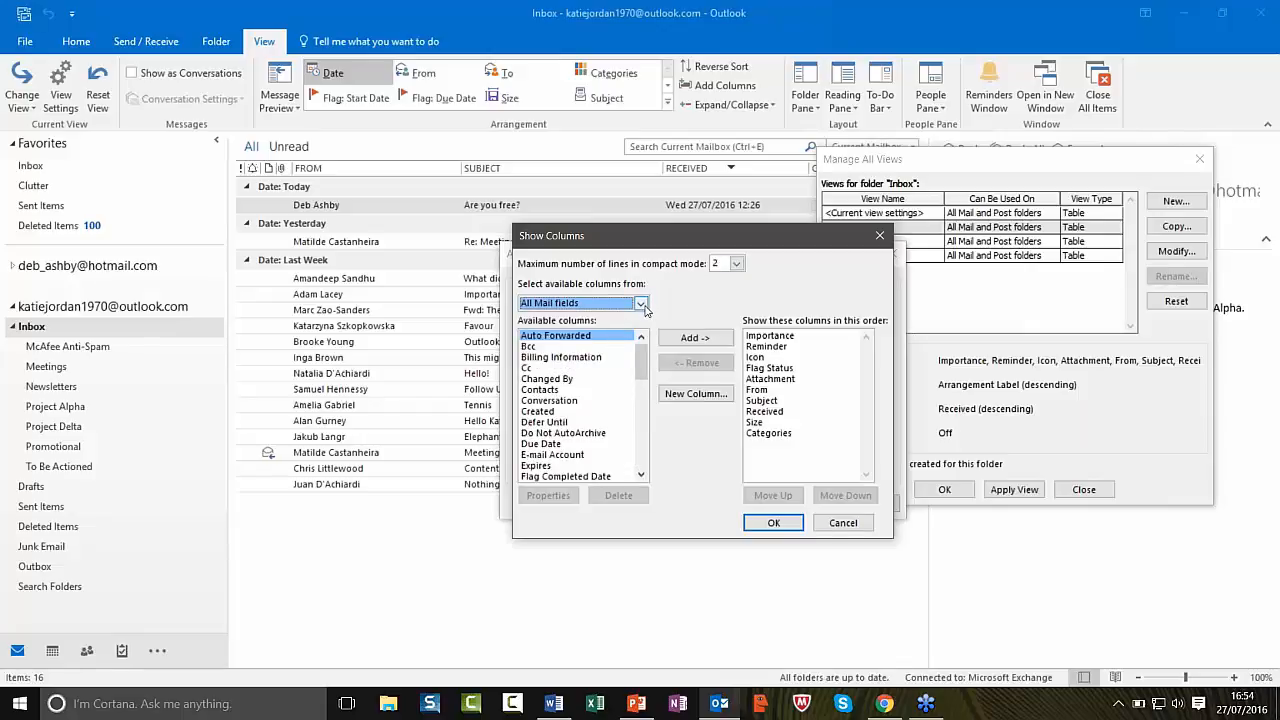
click(641, 303)
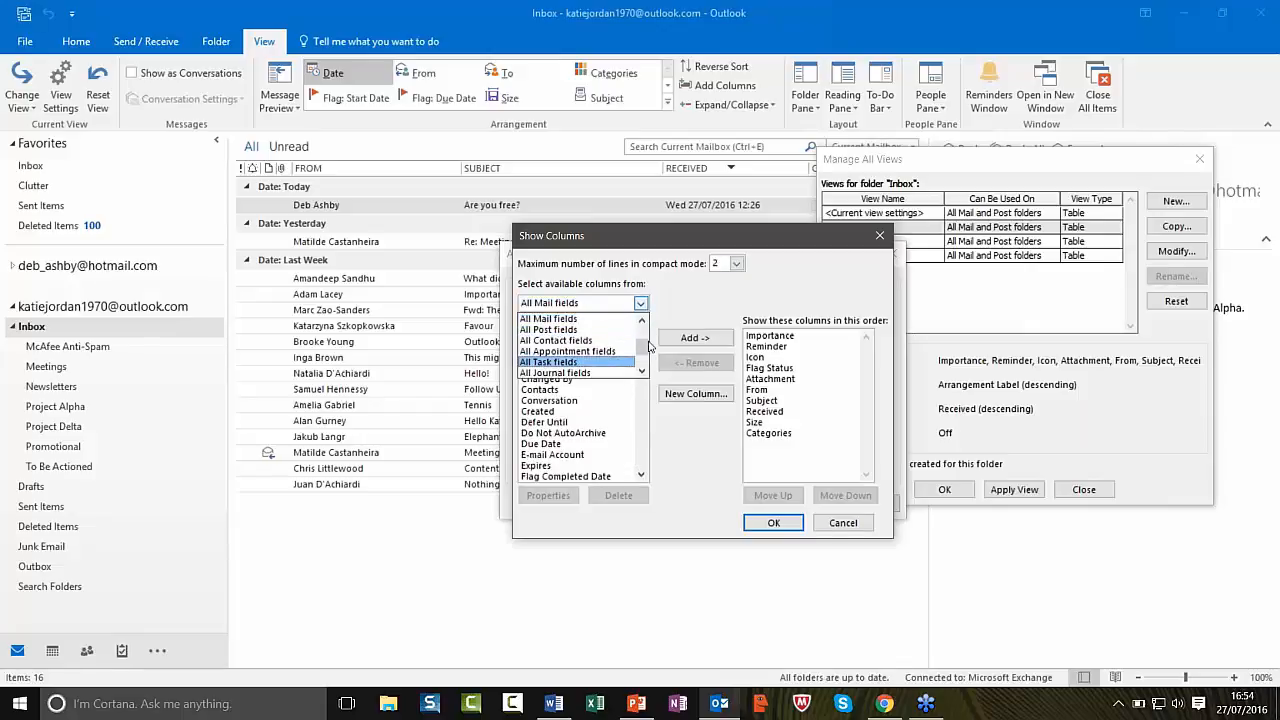
scroll(648, 345, up, 2)
click(570, 318)
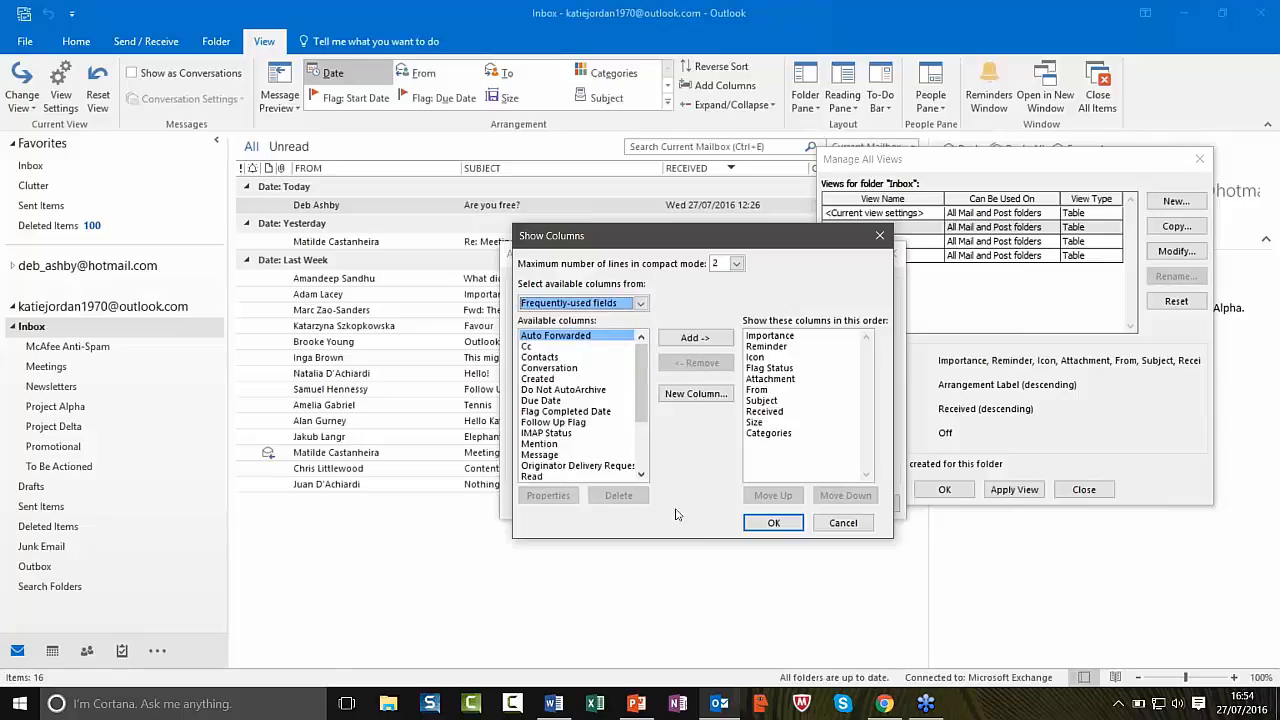
Step: Remove the Reminder, Icon and Size columns from the new view
click(776, 347)
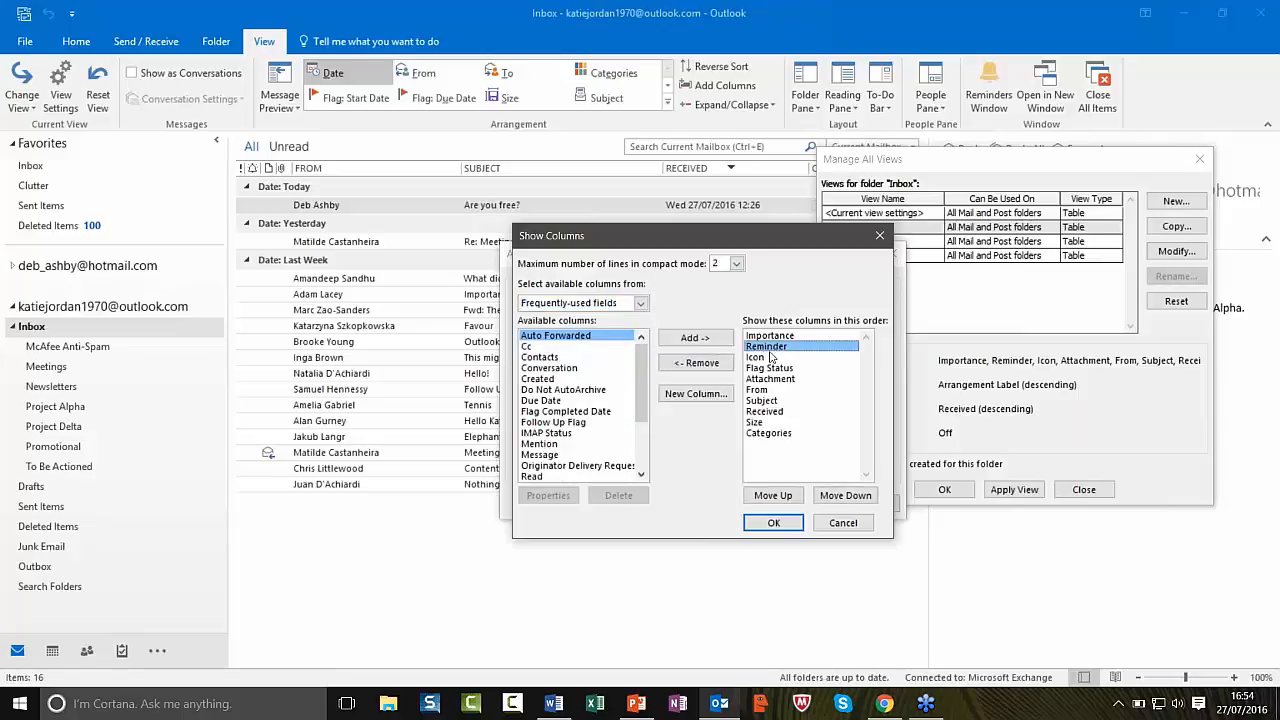
click(696, 362)
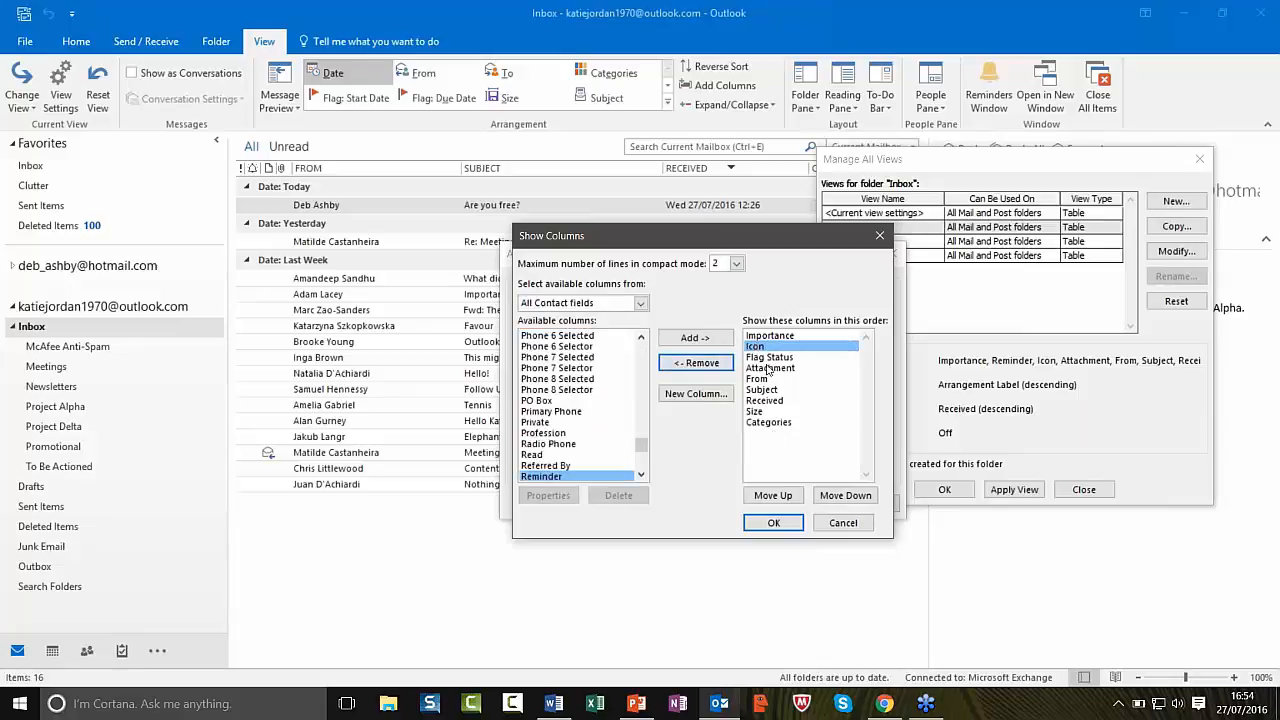
click(686, 372)
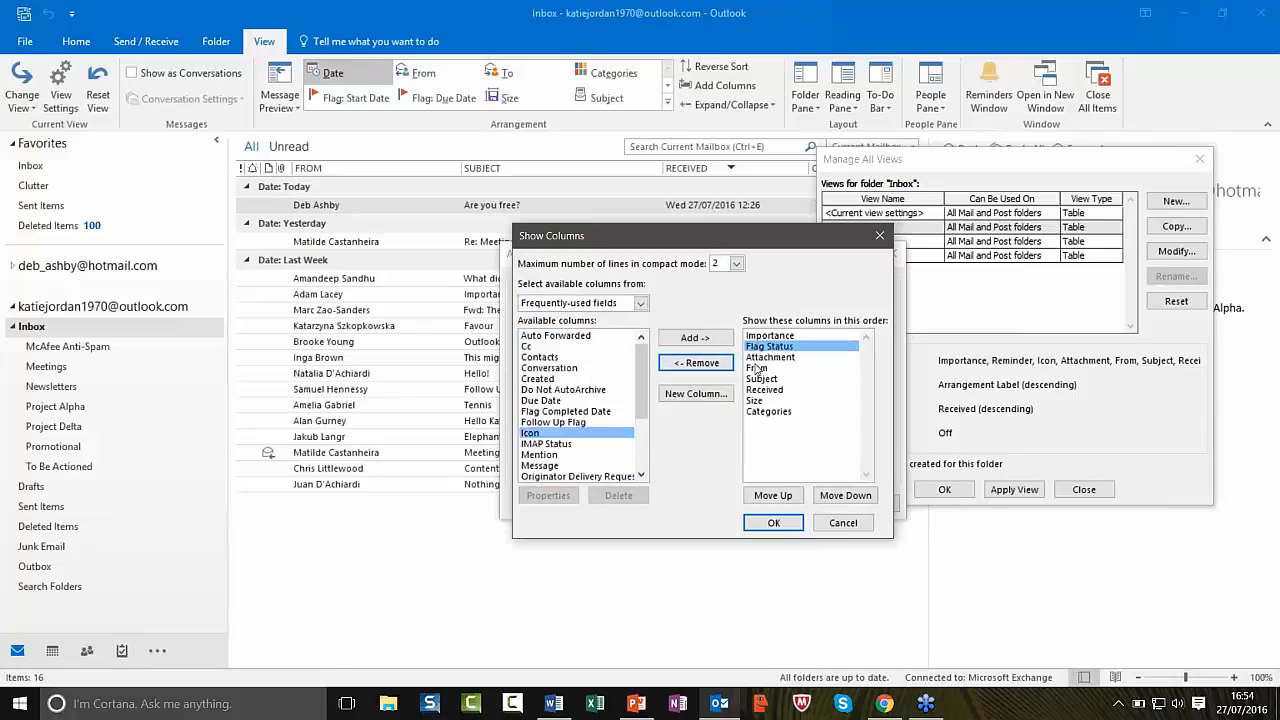
click(755, 401)
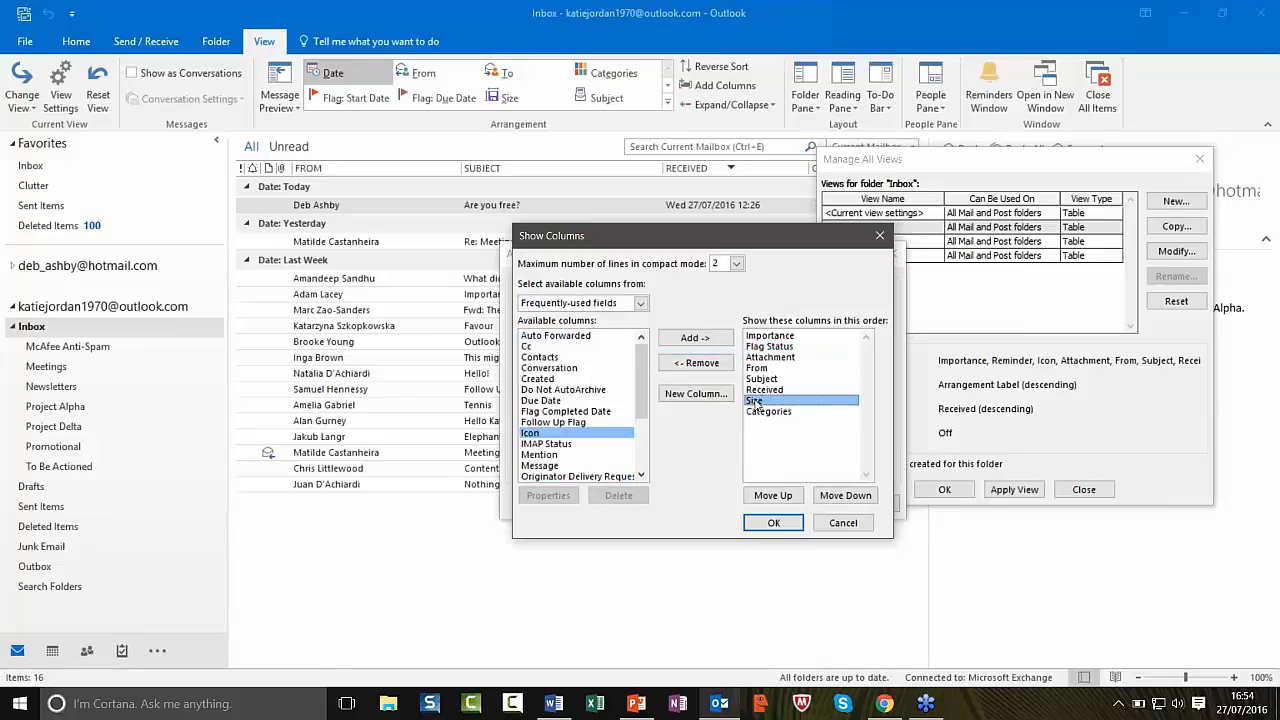
click(676, 373)
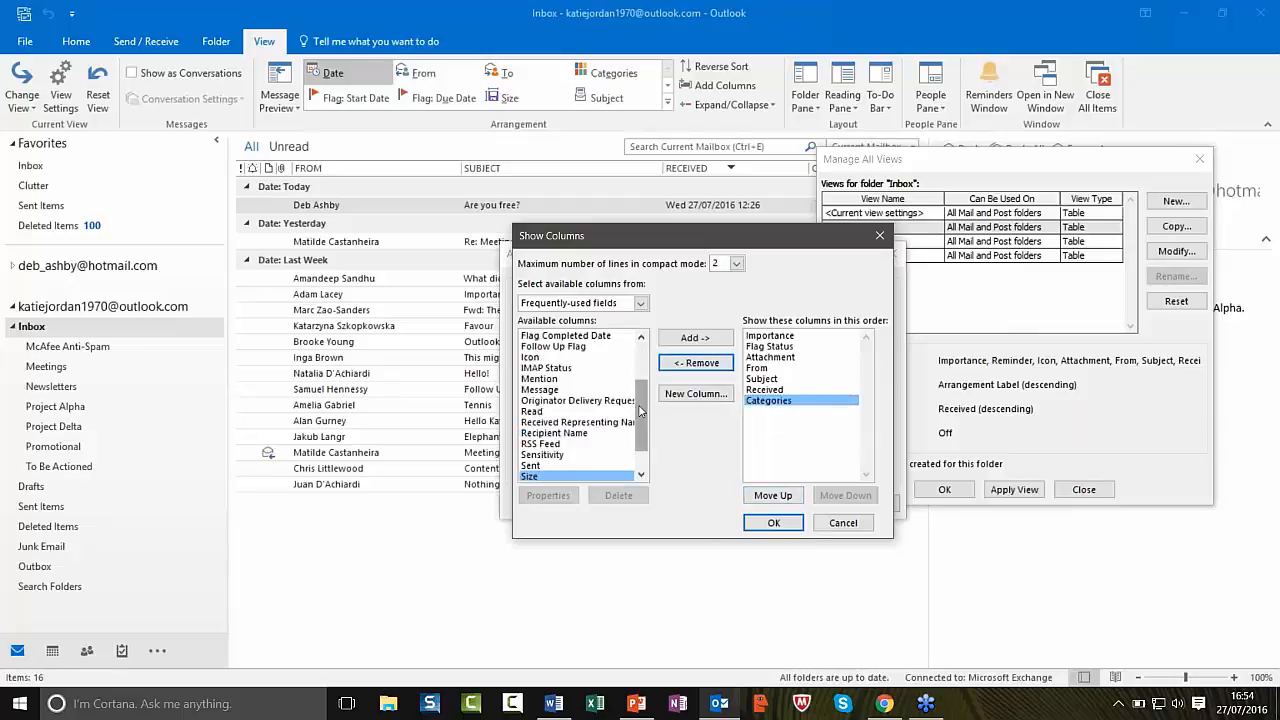
Step: Add the Cc and Created columns to the new view and confirm the column selection
scroll(640, 411, up, 3)
click(575, 347)
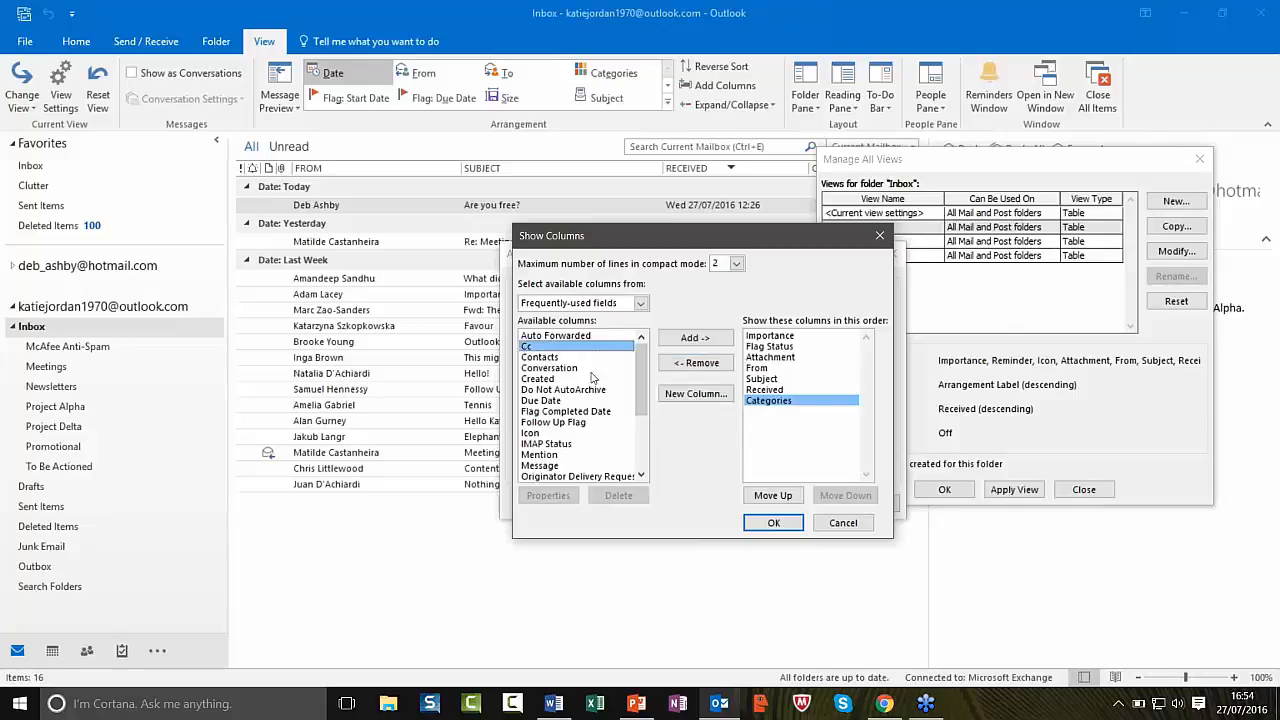
click(695, 338)
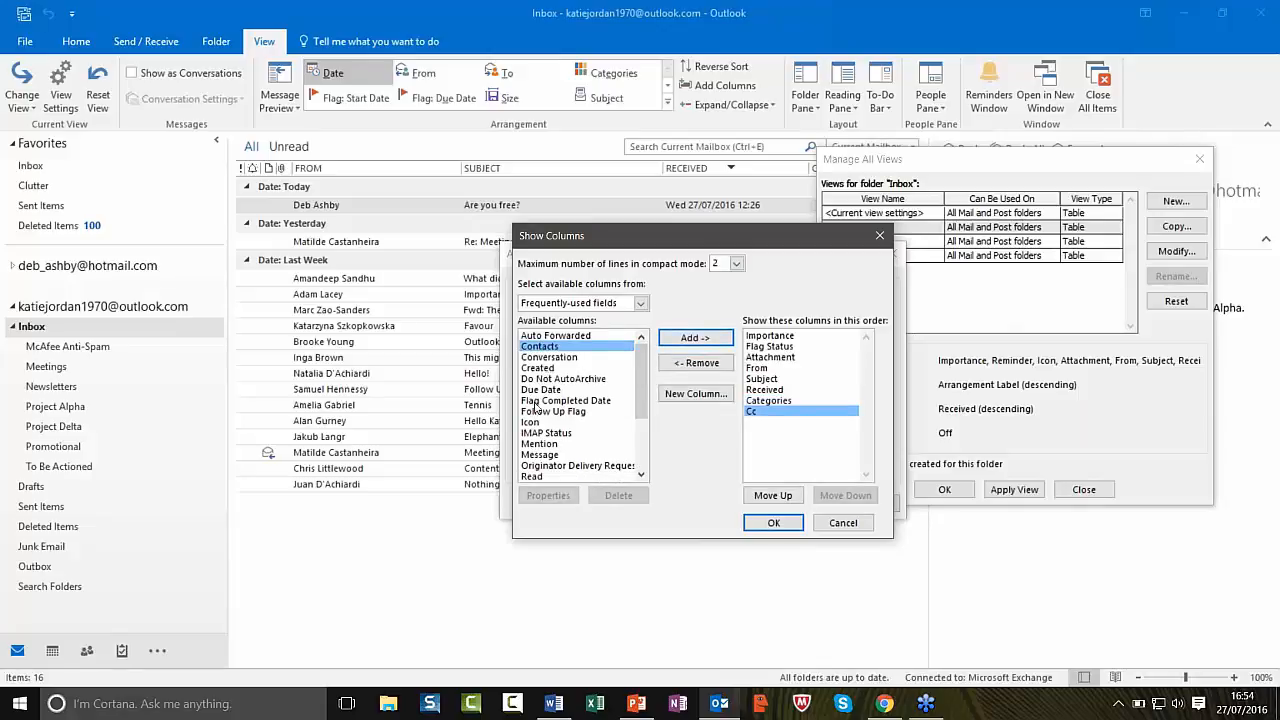
click(541, 369)
click(703, 340)
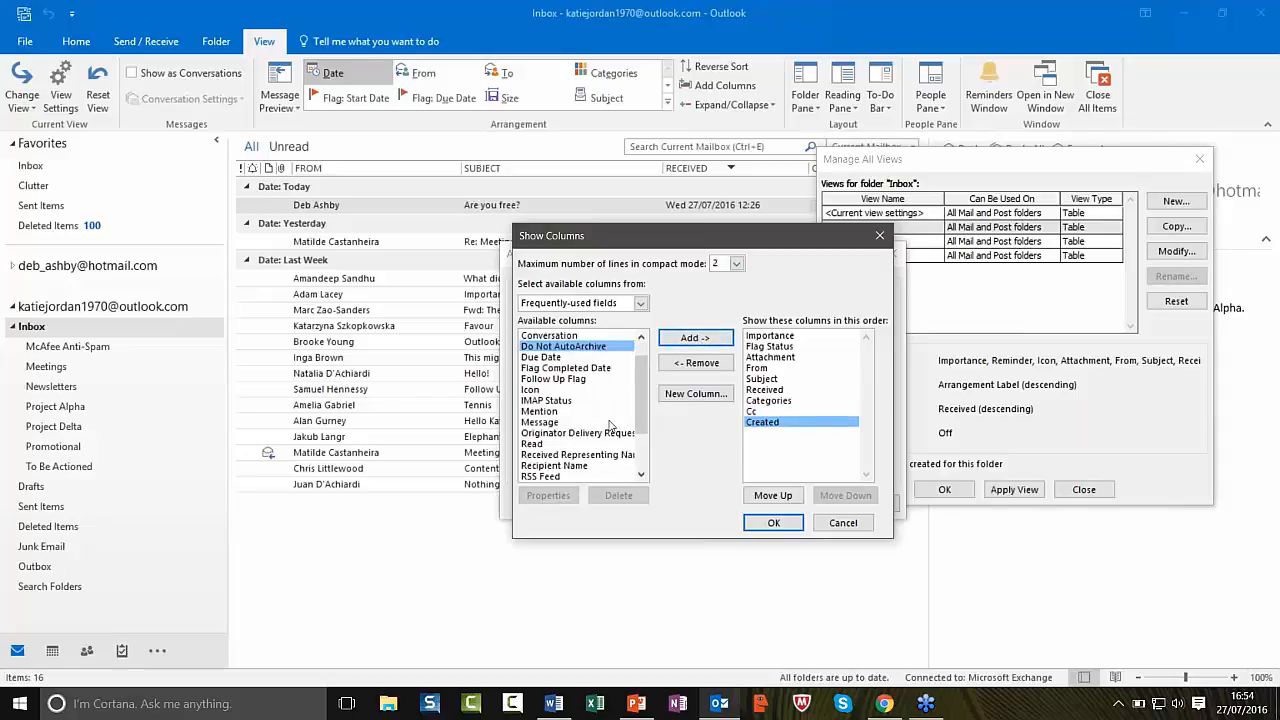
click(776, 523)
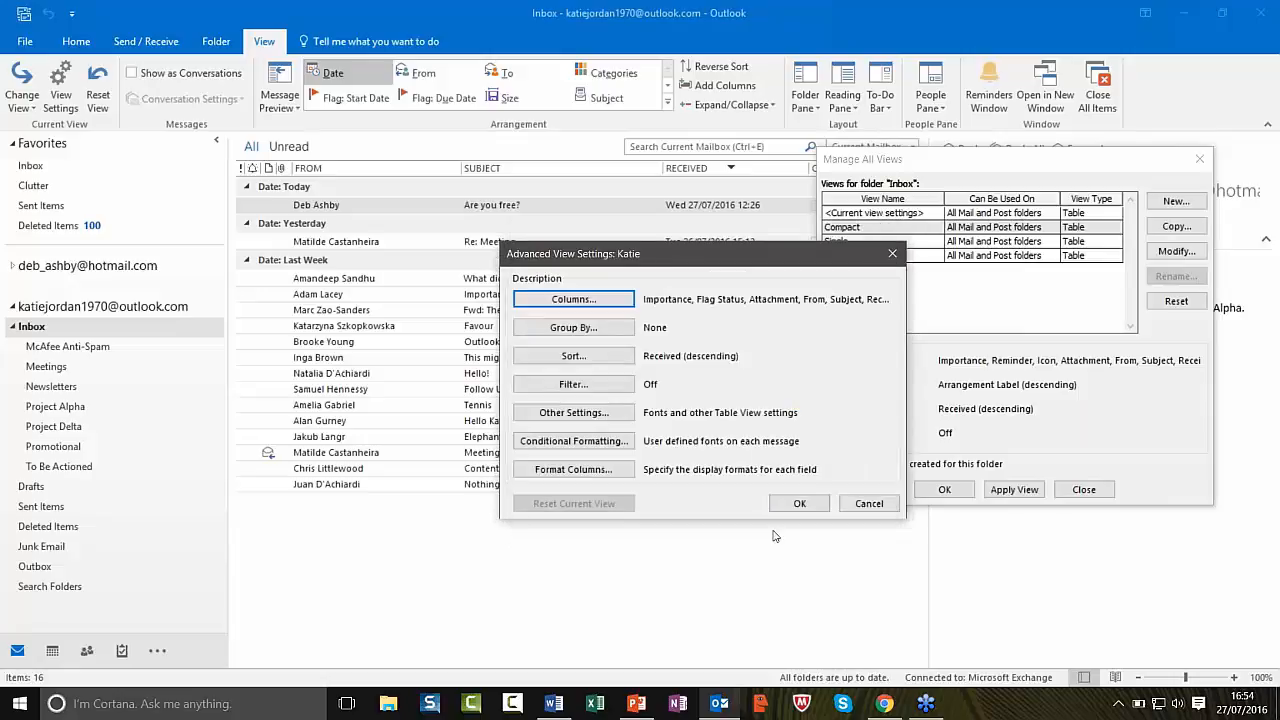
Step: Turn off automatic grouping, group the new view by Due Date ascending and apply the view to the Inbox
click(573, 330)
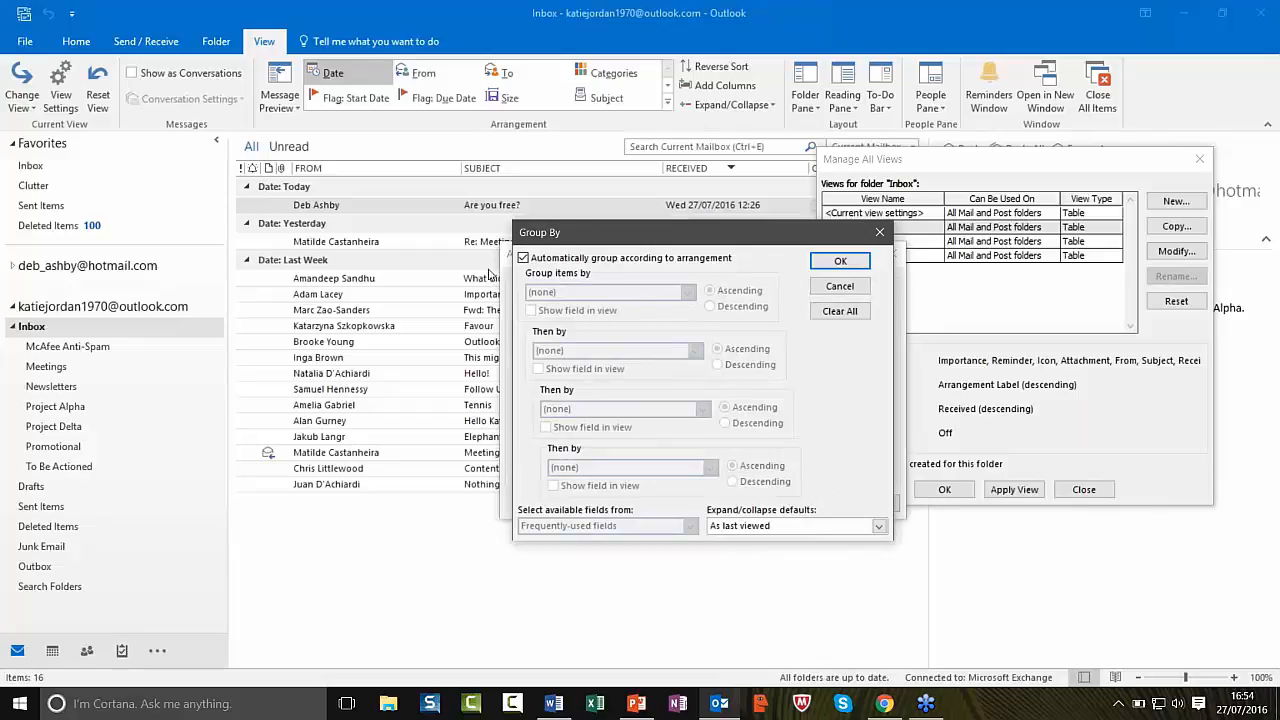
click(522, 258)
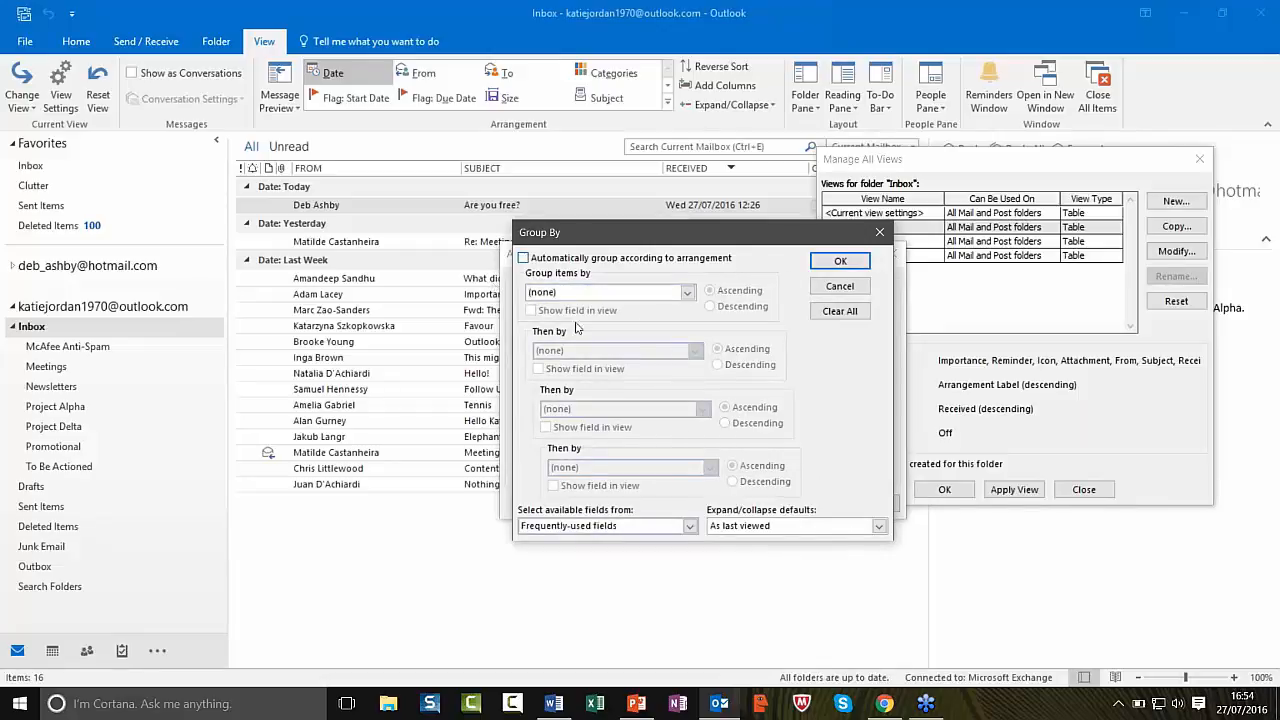
click(687, 292)
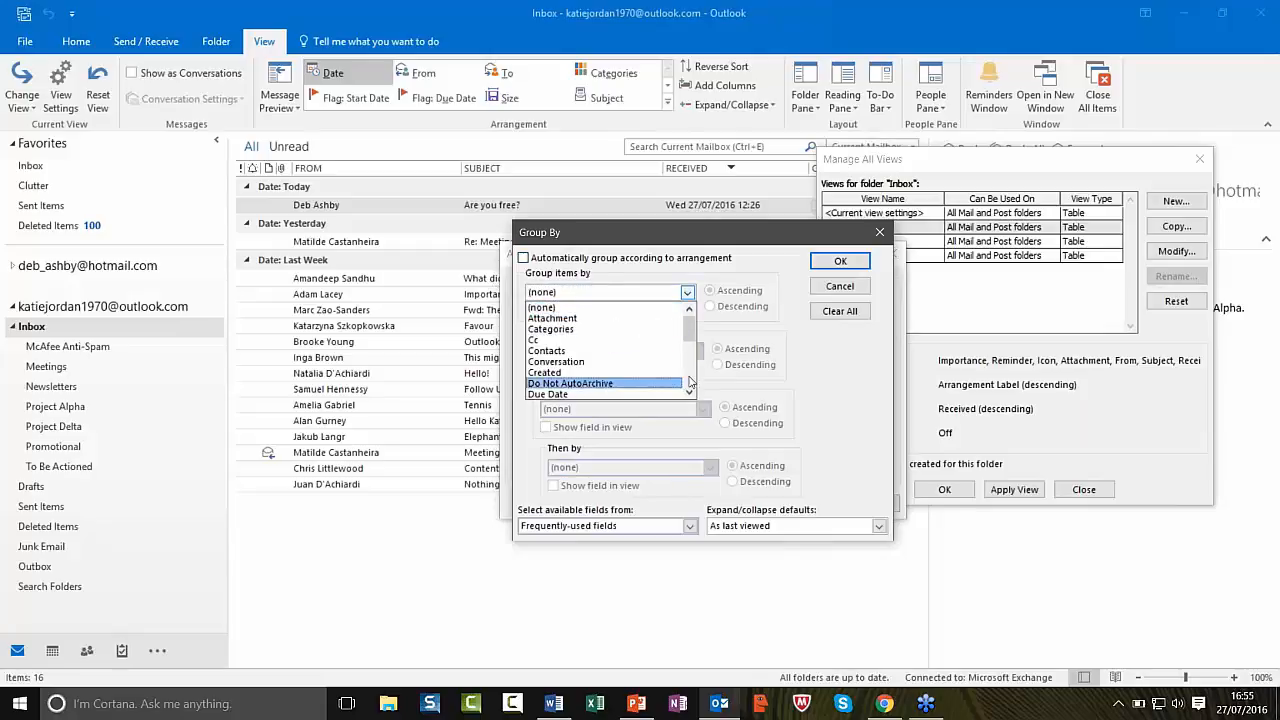
click(689, 392)
click(689, 392)
click(689, 392)
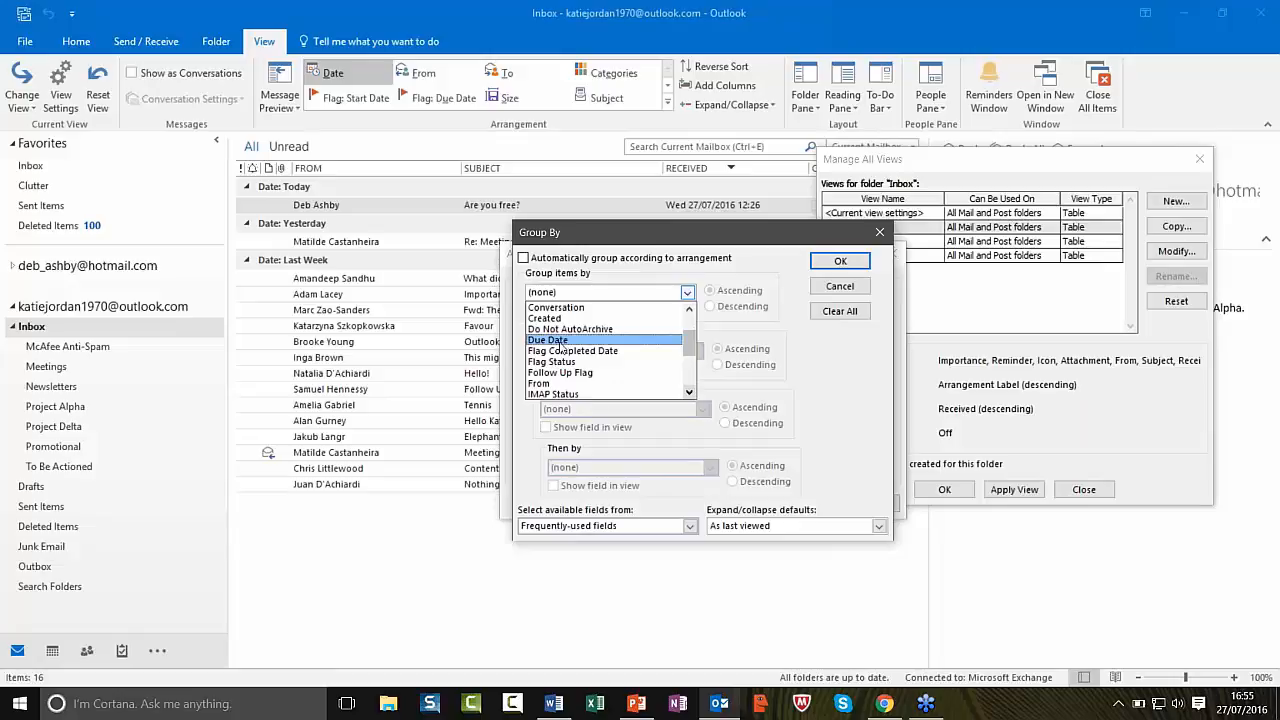
click(565, 340)
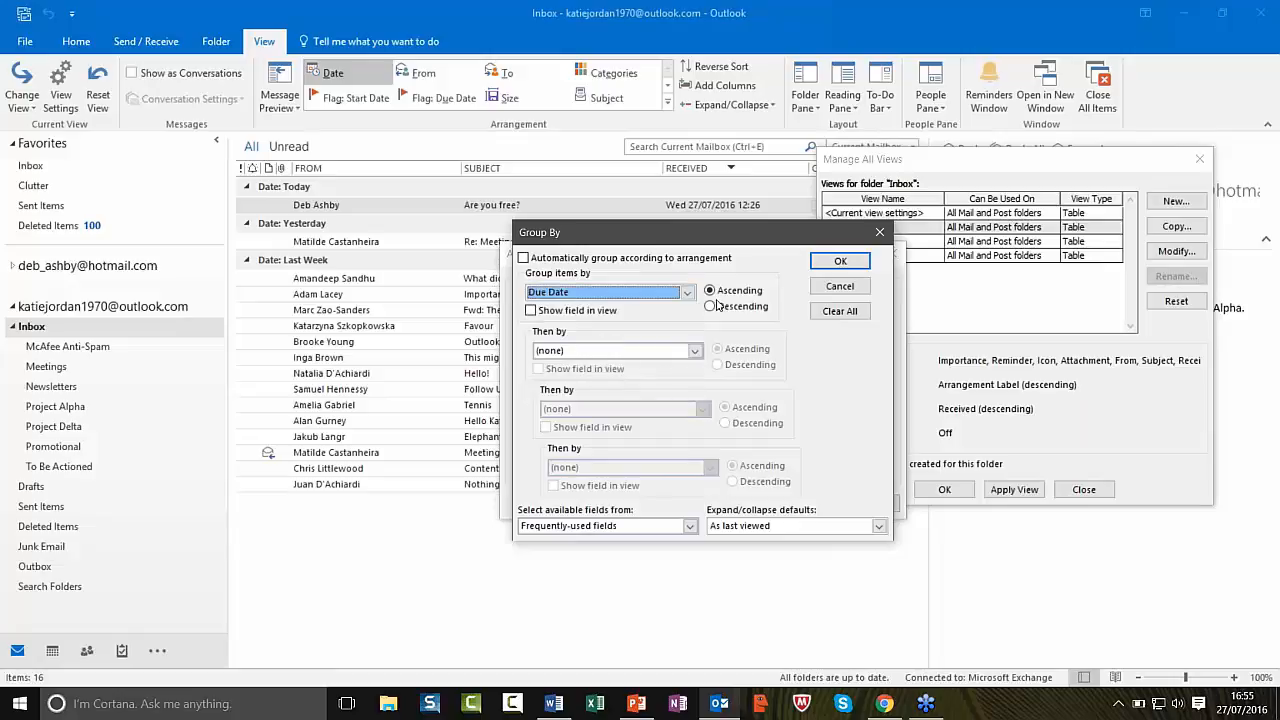
click(848, 262)
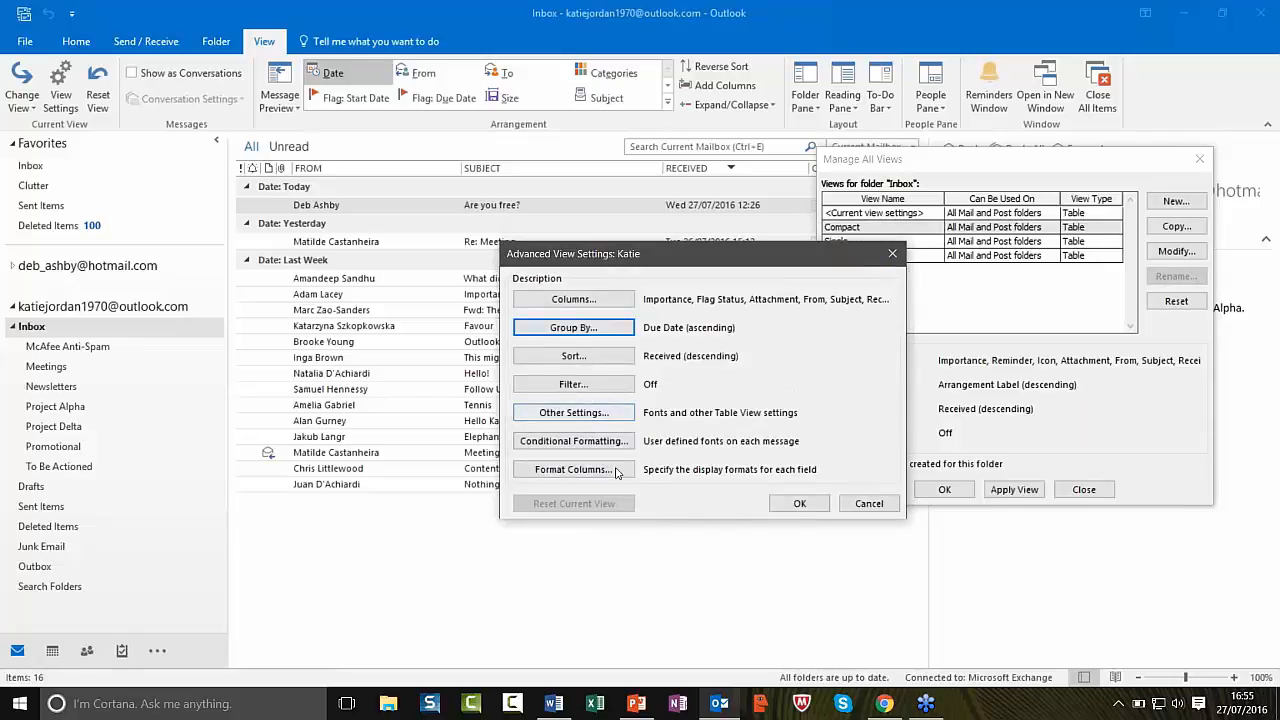
click(805, 503)
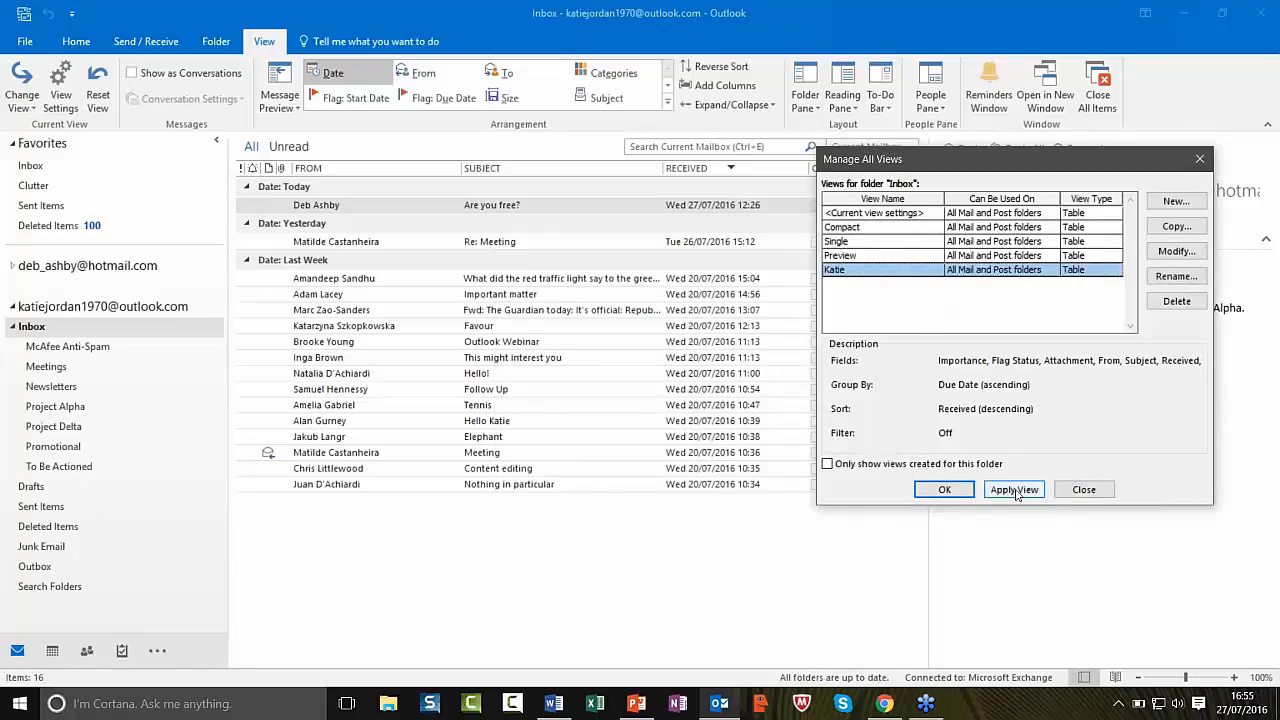
click(1015, 490)
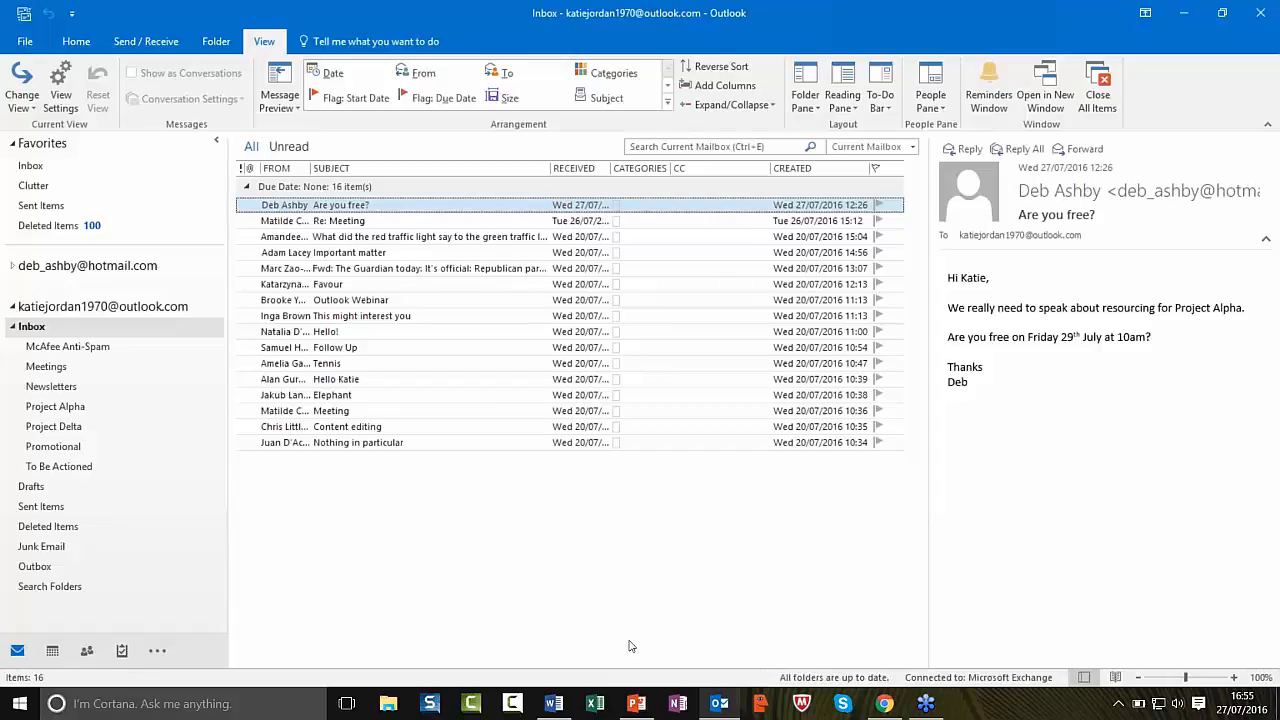
Step: Switch the Inbox back to the Compact view through Manage All Views
click(24, 95)
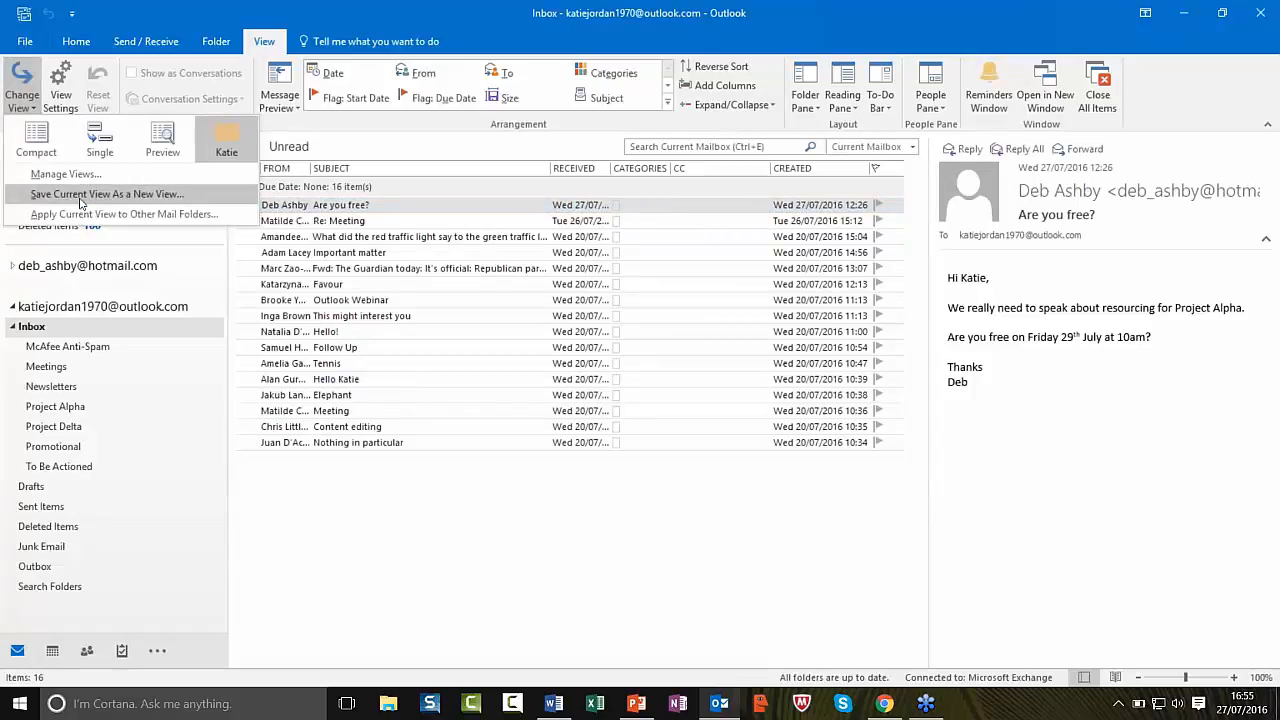
click(62, 174)
click(520, 248)
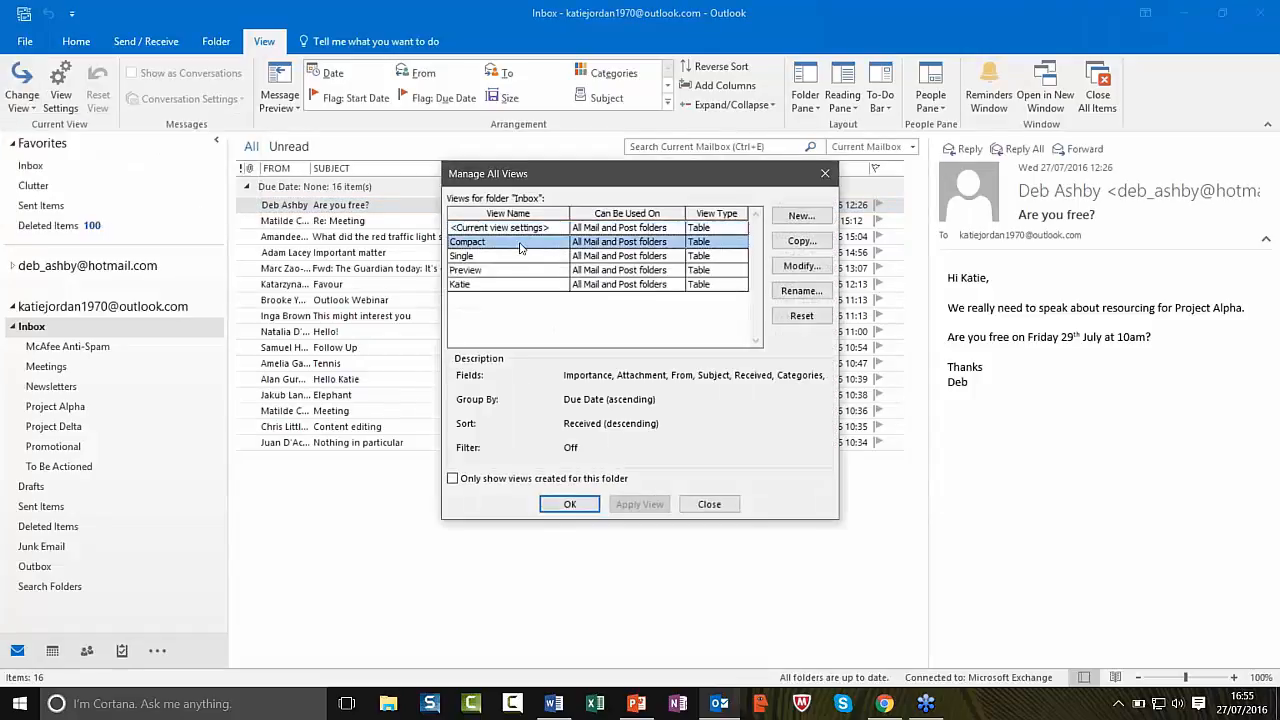
click(640, 506)
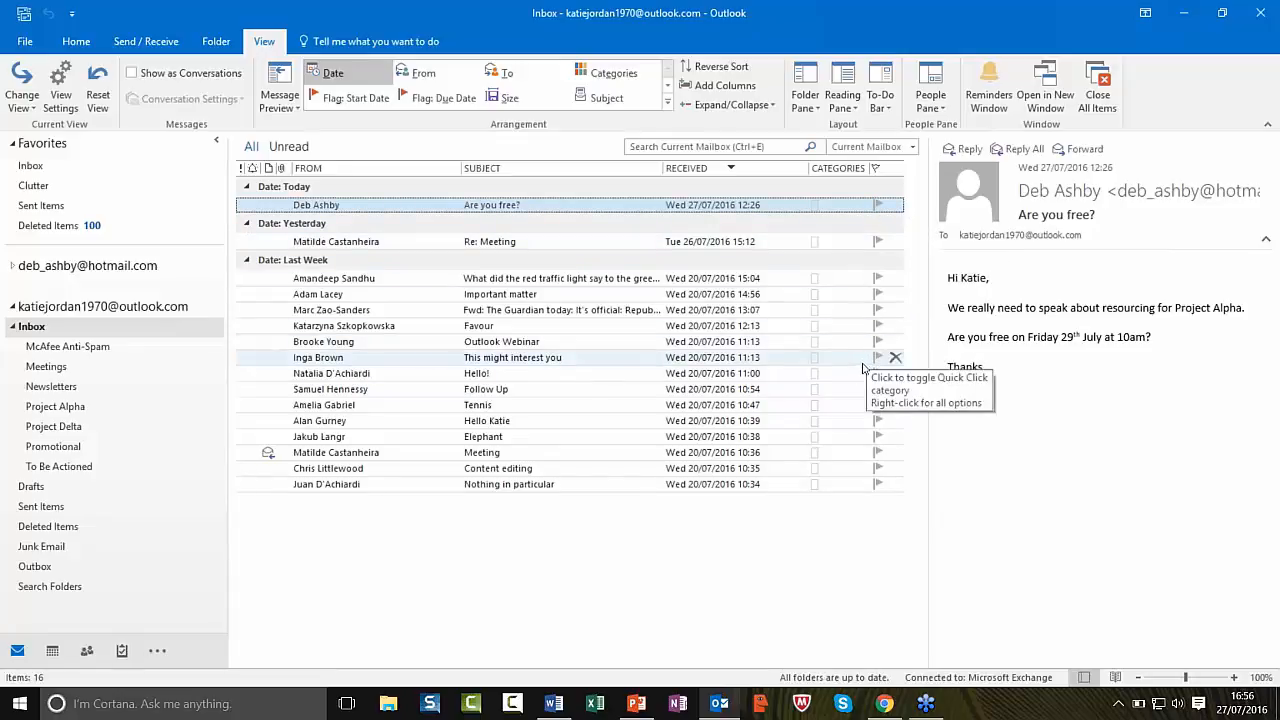
Step: Flag the "Re: Meeting" email for follow-up and check the available flag date options without changing them
click(879, 242)
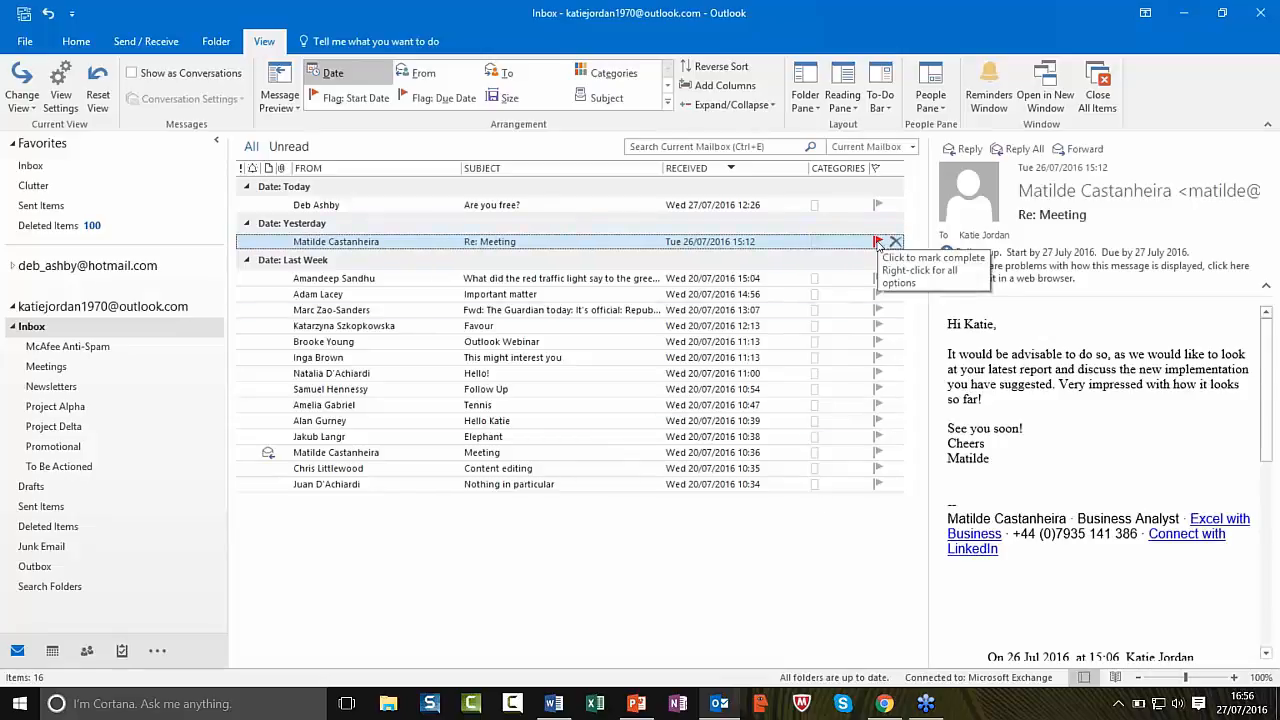
right_click(877, 242)
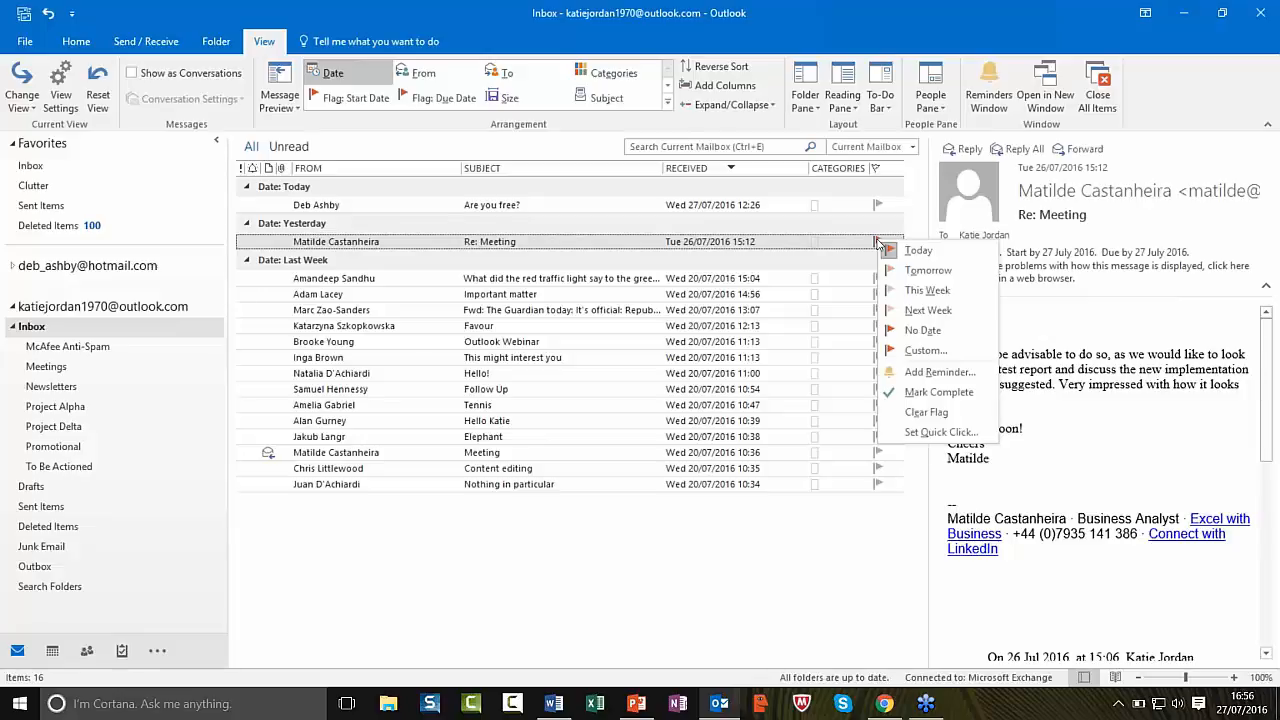
click(697, 597)
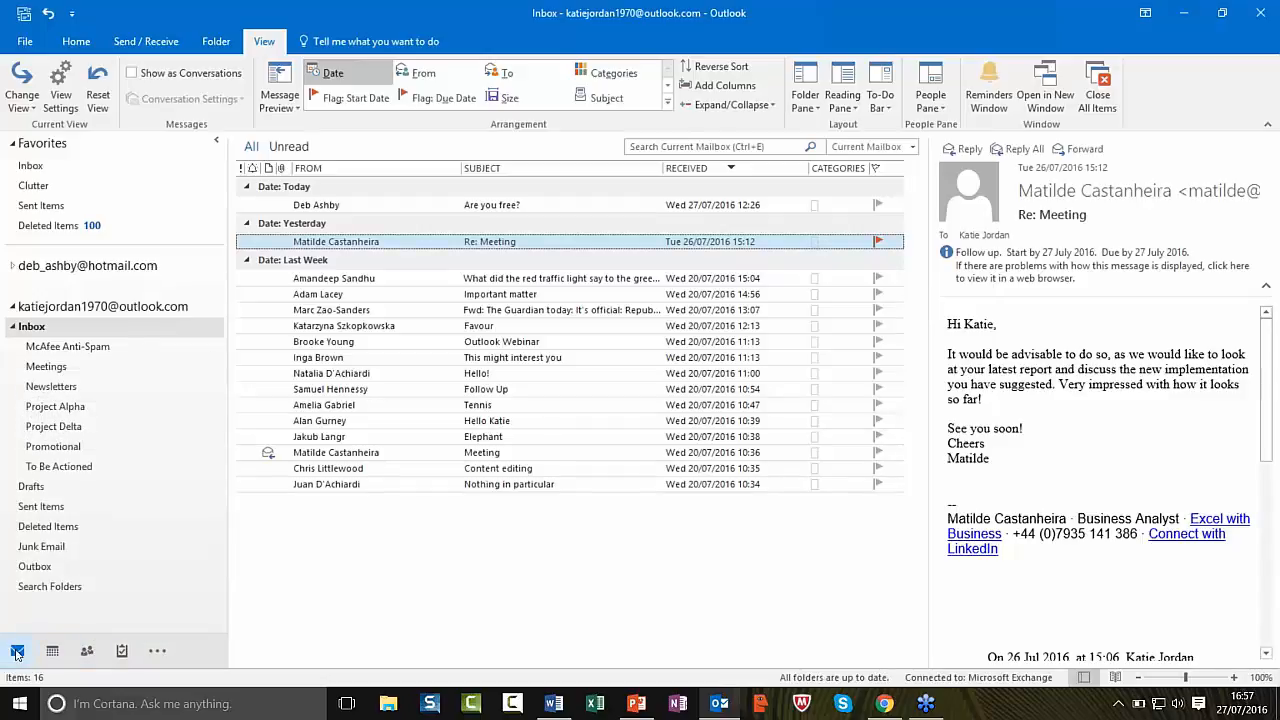
Step: Open Tasks, check both accounts' task folders and display the To-Do List in the To-Do List view
mouse_move(56, 654)
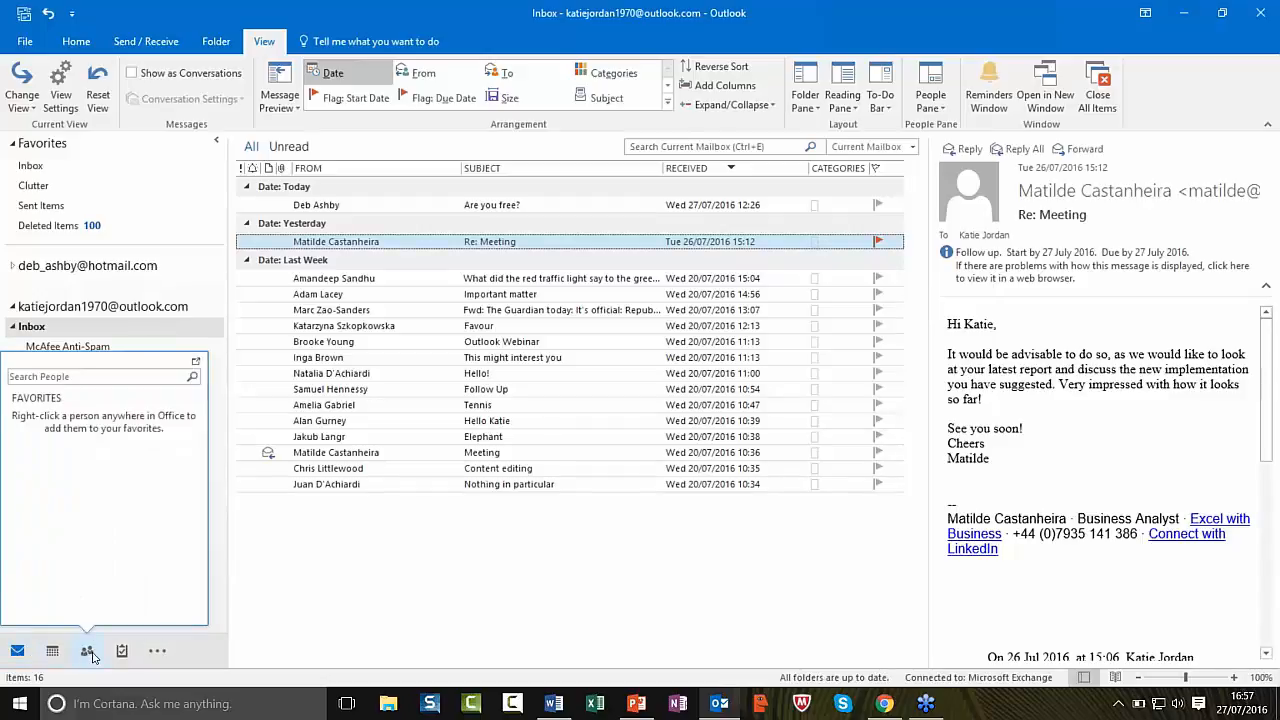
mouse_move(123, 652)
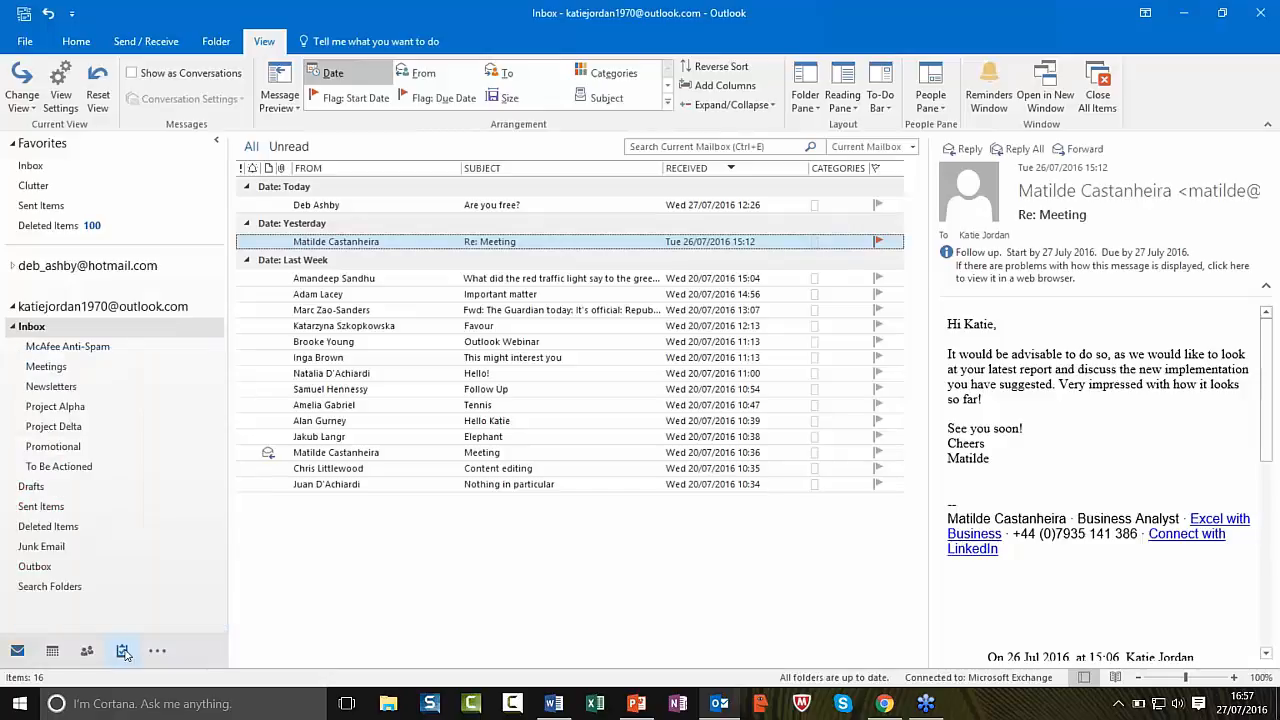
click(123, 651)
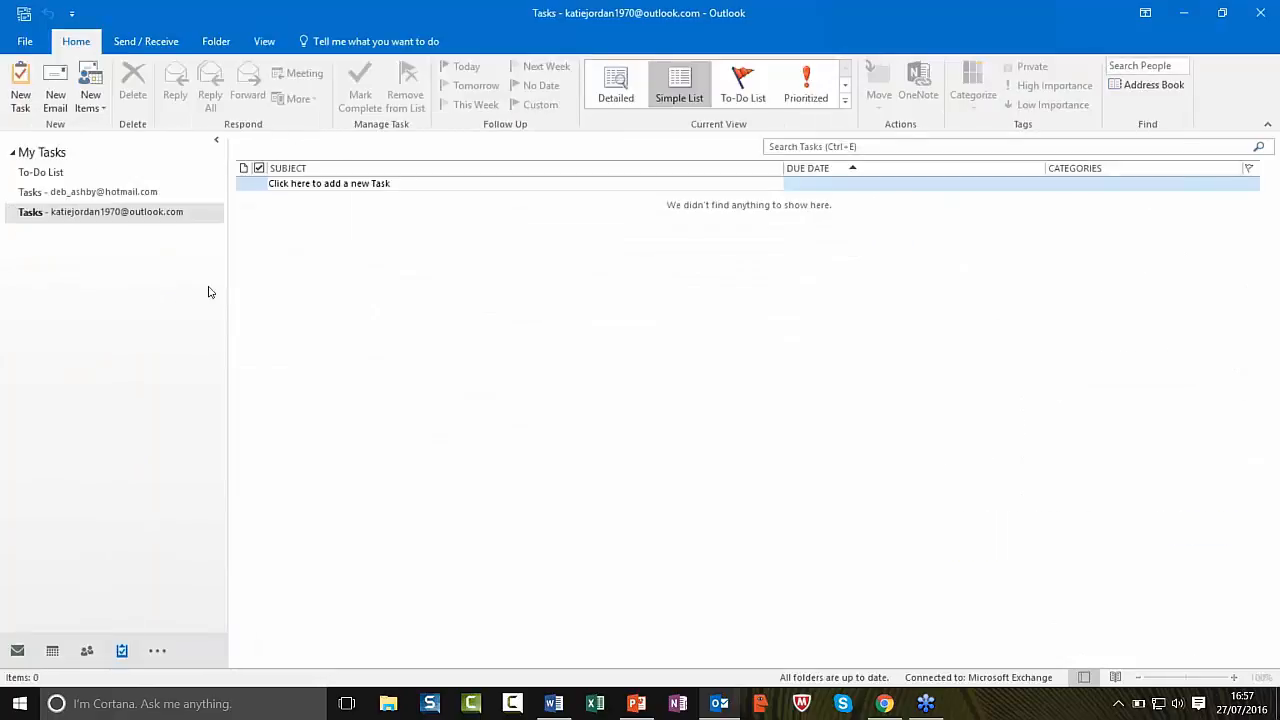
click(81, 214)
click(72, 193)
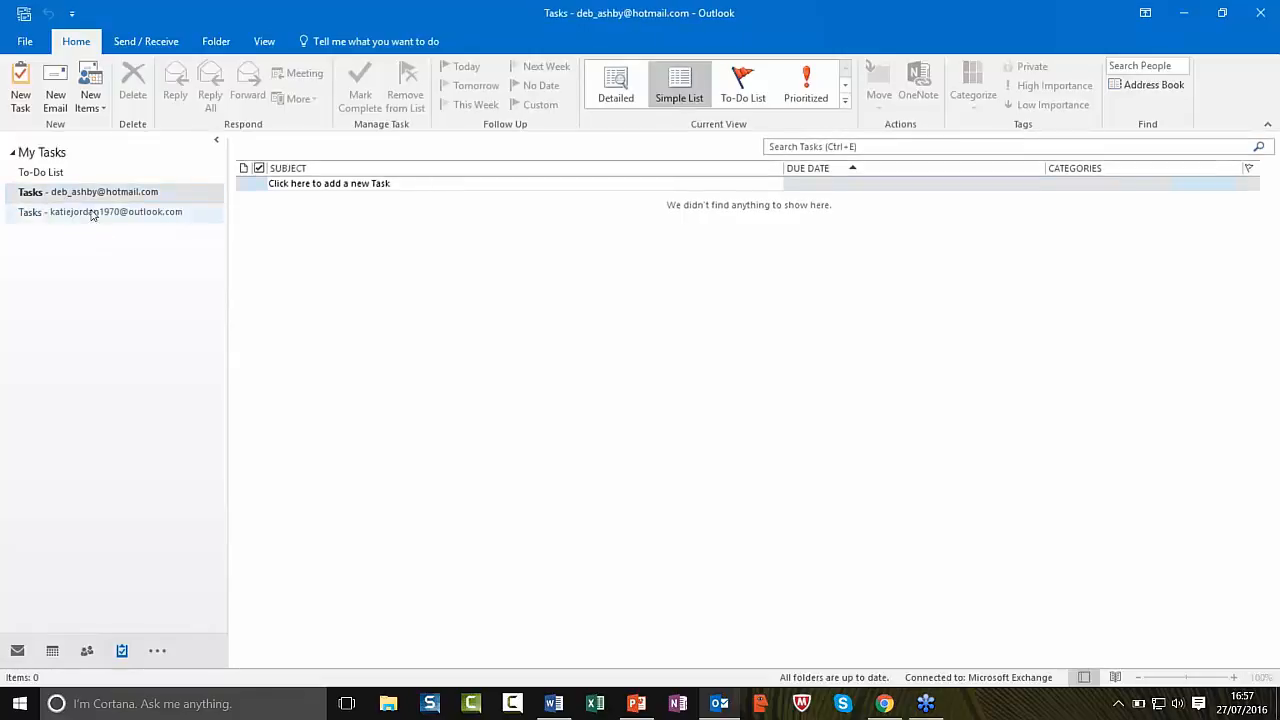
click(54, 215)
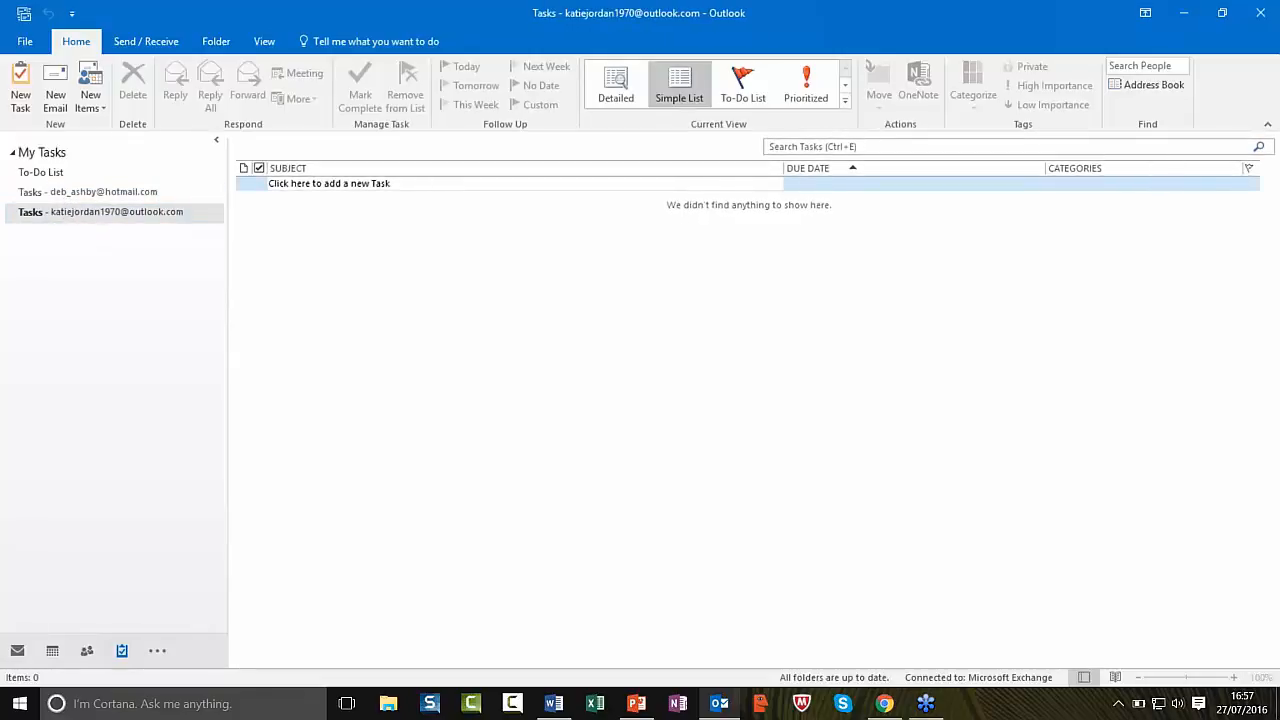
click(36, 171)
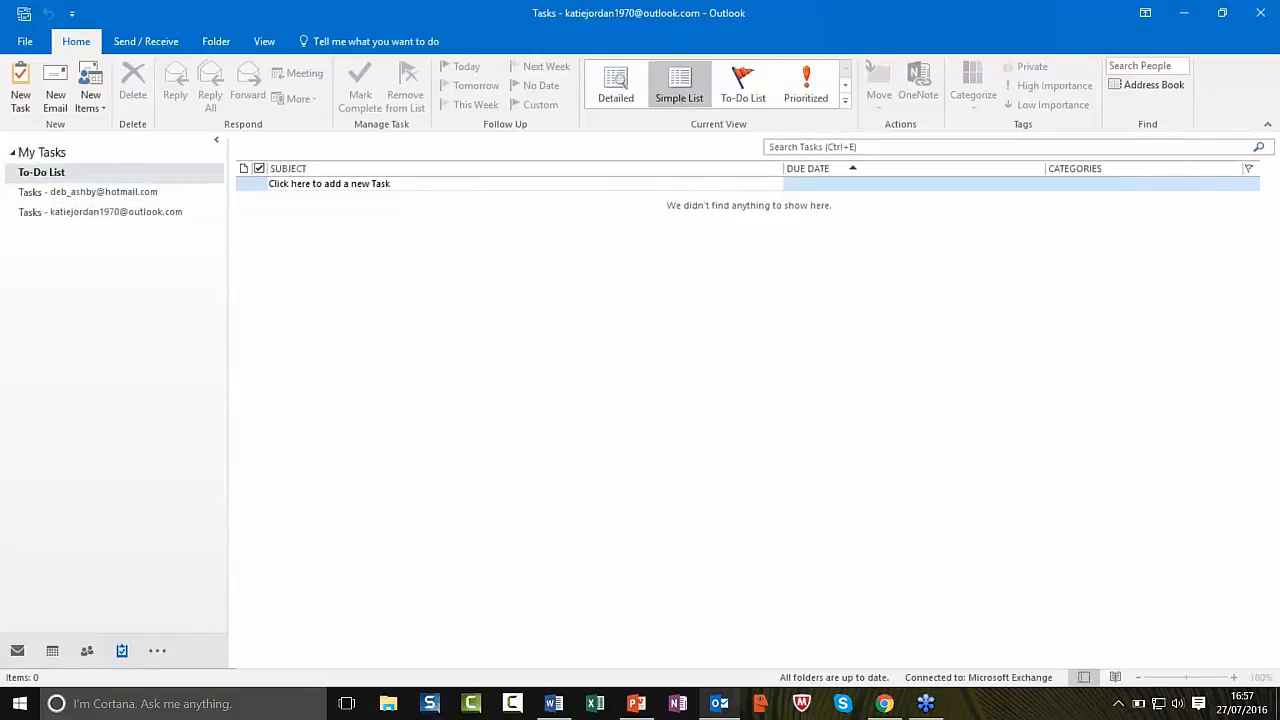
click(743, 85)
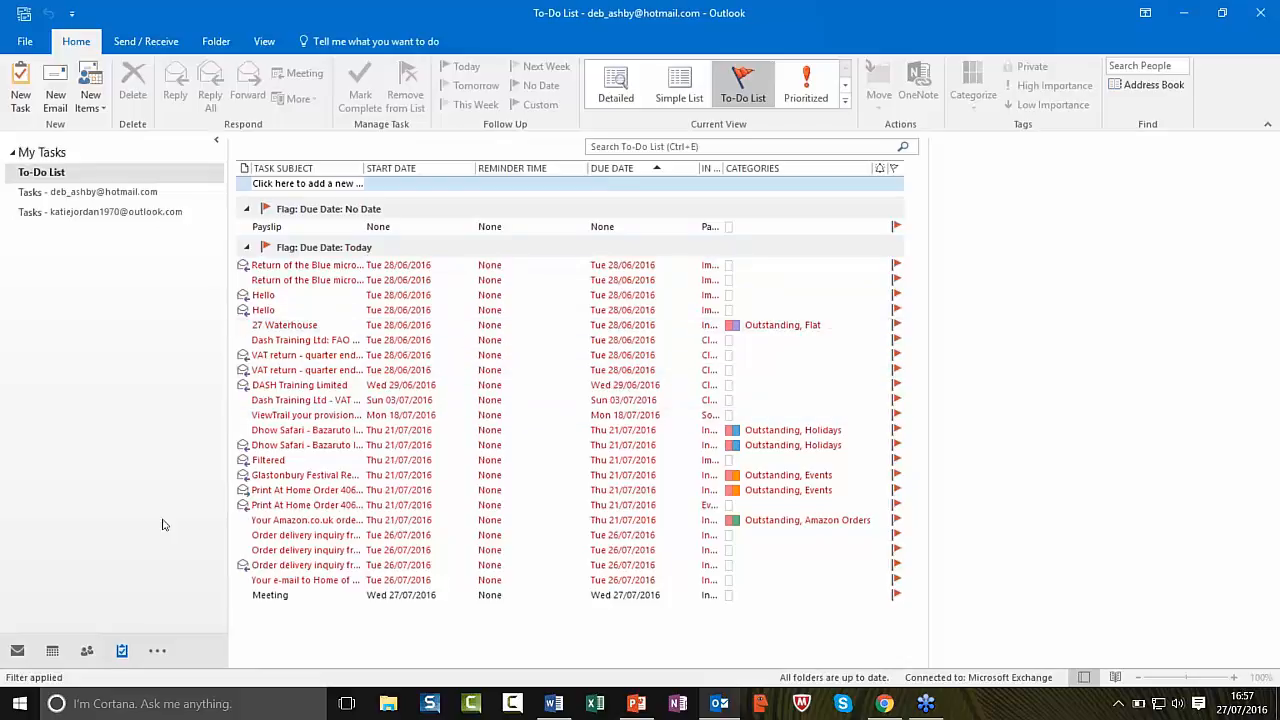
Step: Return to the mail Inbox and check the follow-up options for the "Re: Meeting" email
click(17, 652)
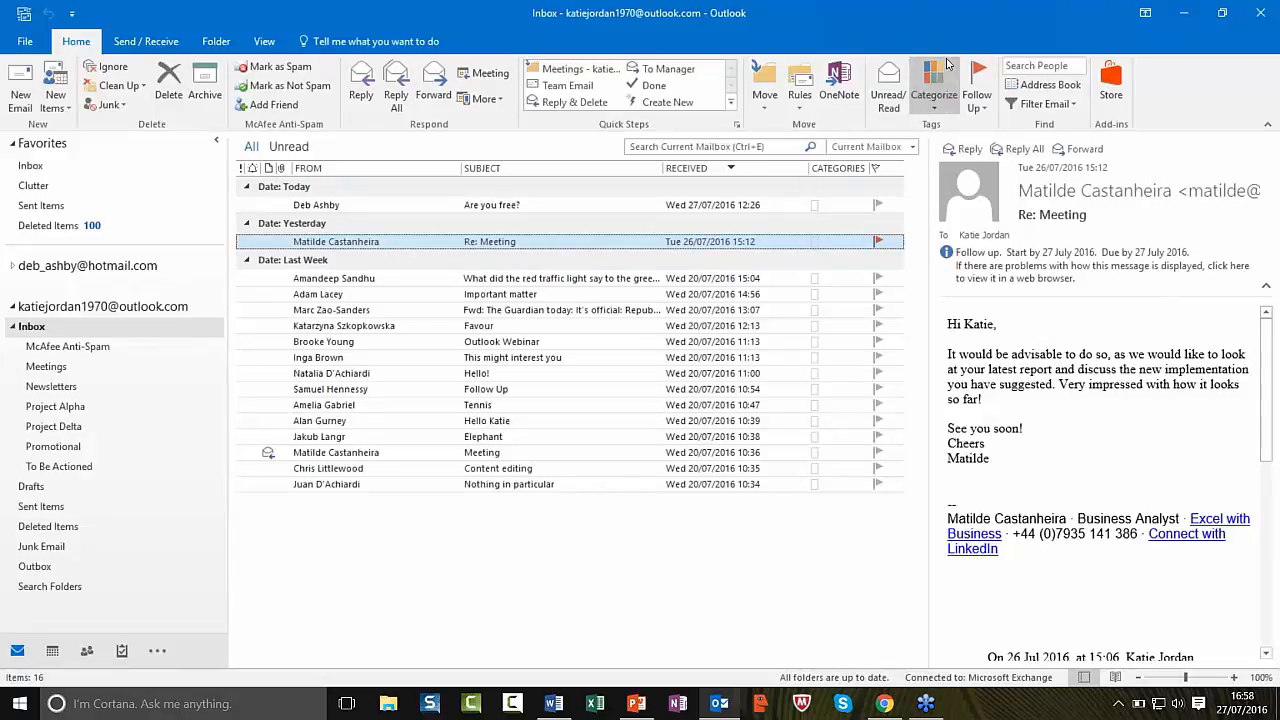
click(980, 102)
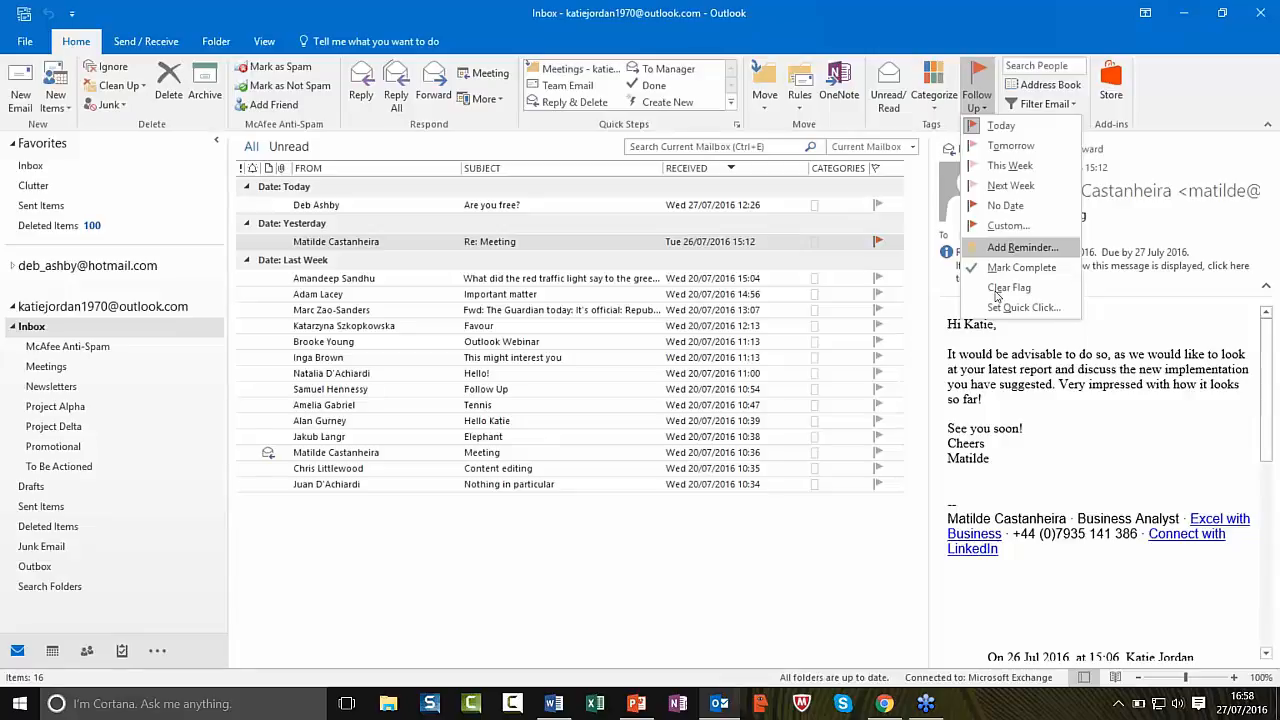
Step: Open the full list of color categories and rename the blue category as Project Alpha
click(937, 107)
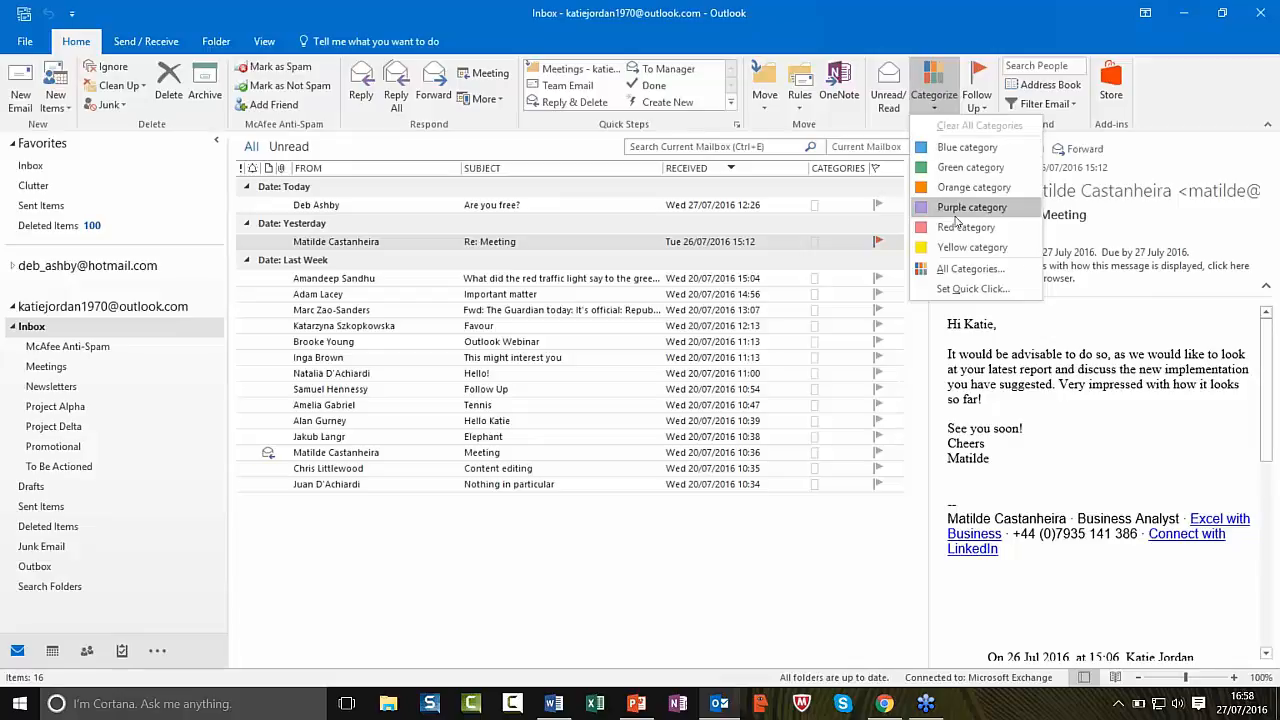
click(1004, 268)
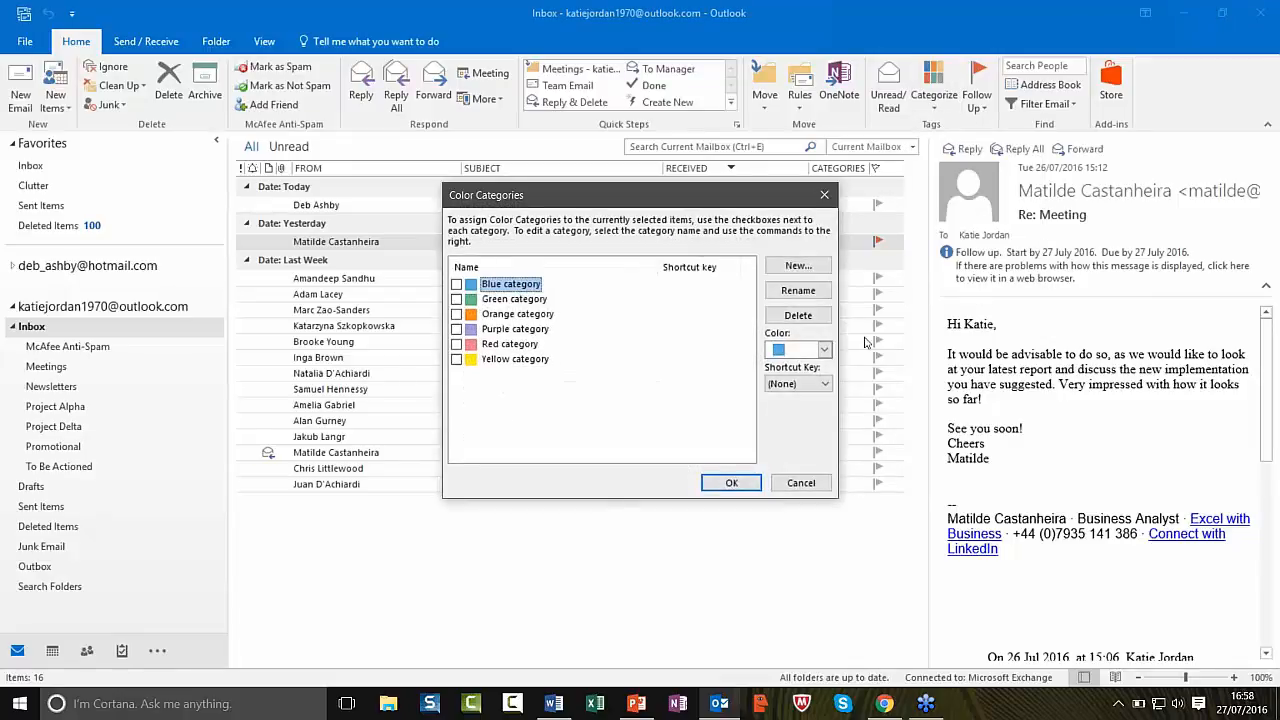
click(810, 292)
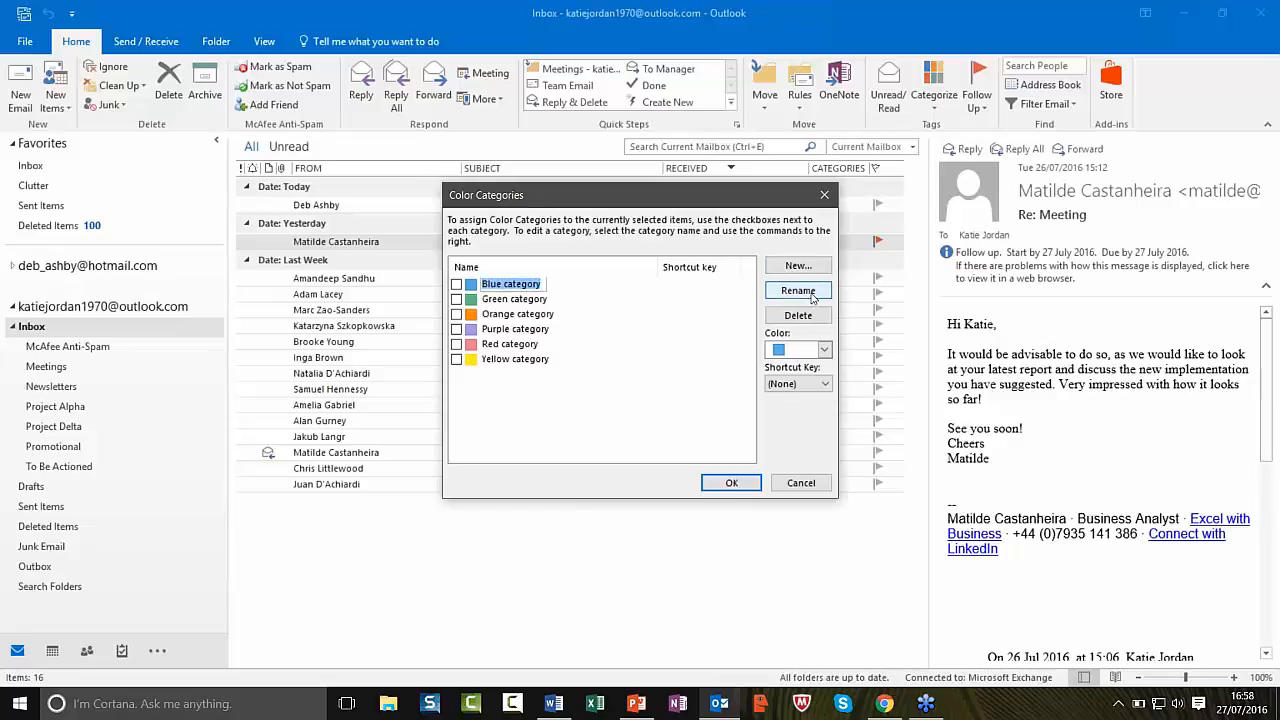
text(Pr)
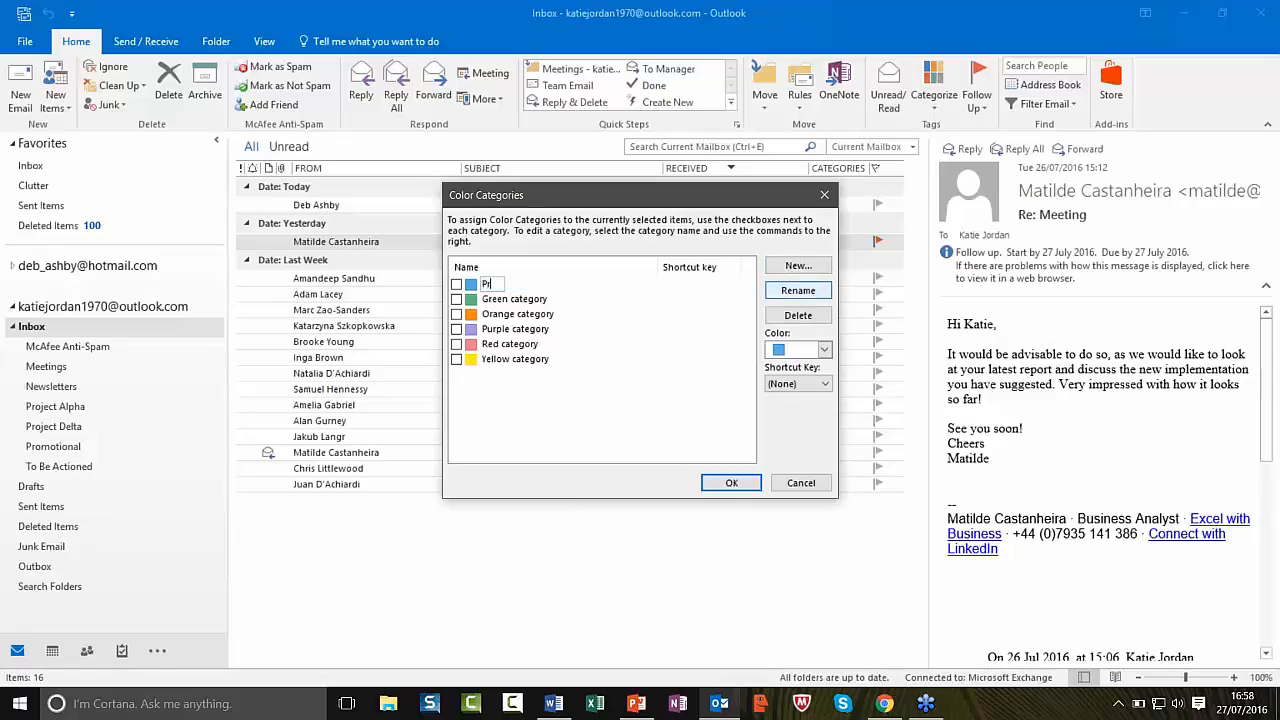
text(oject Alpha)
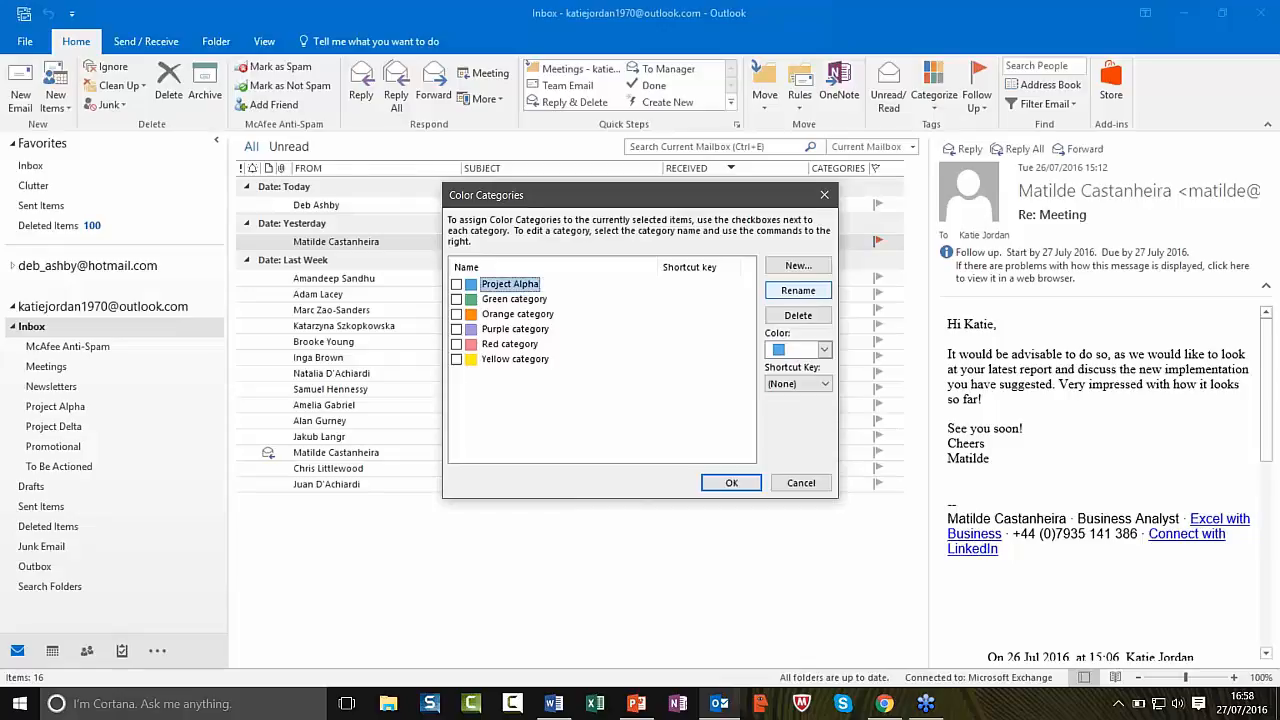
Step: Rename the green category as Project Delta
click(531, 301)
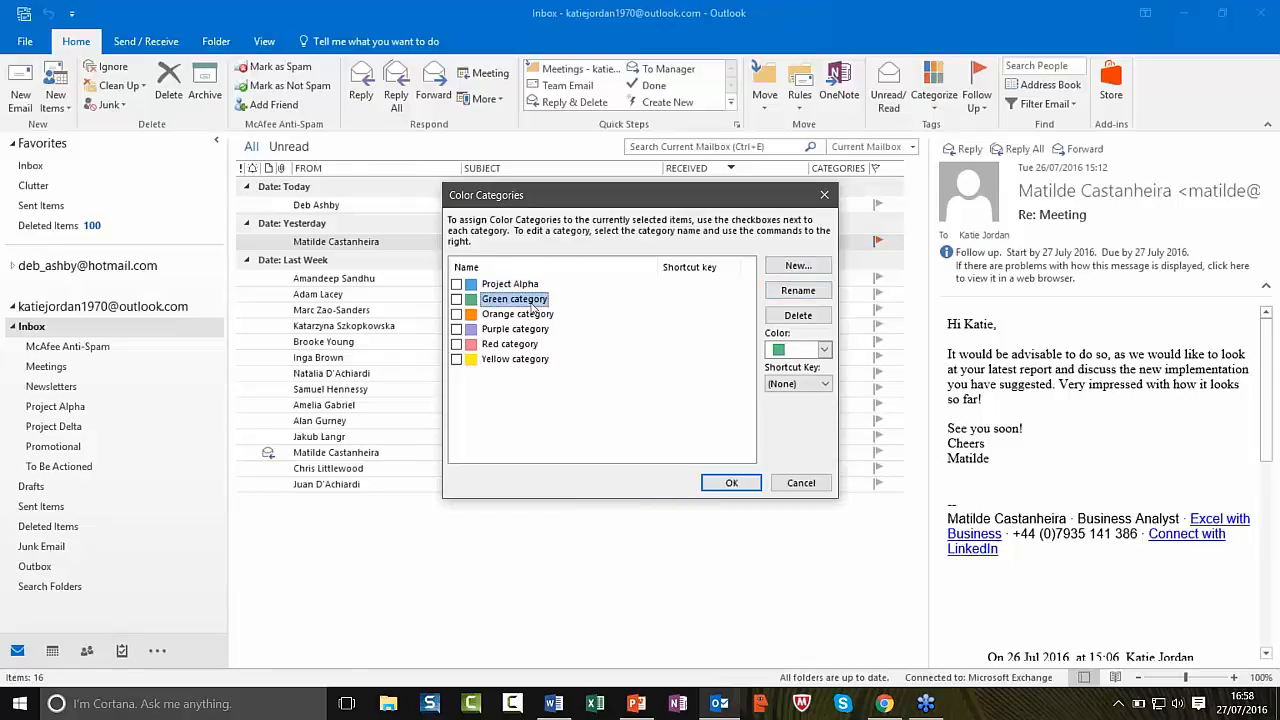
click(796, 292)
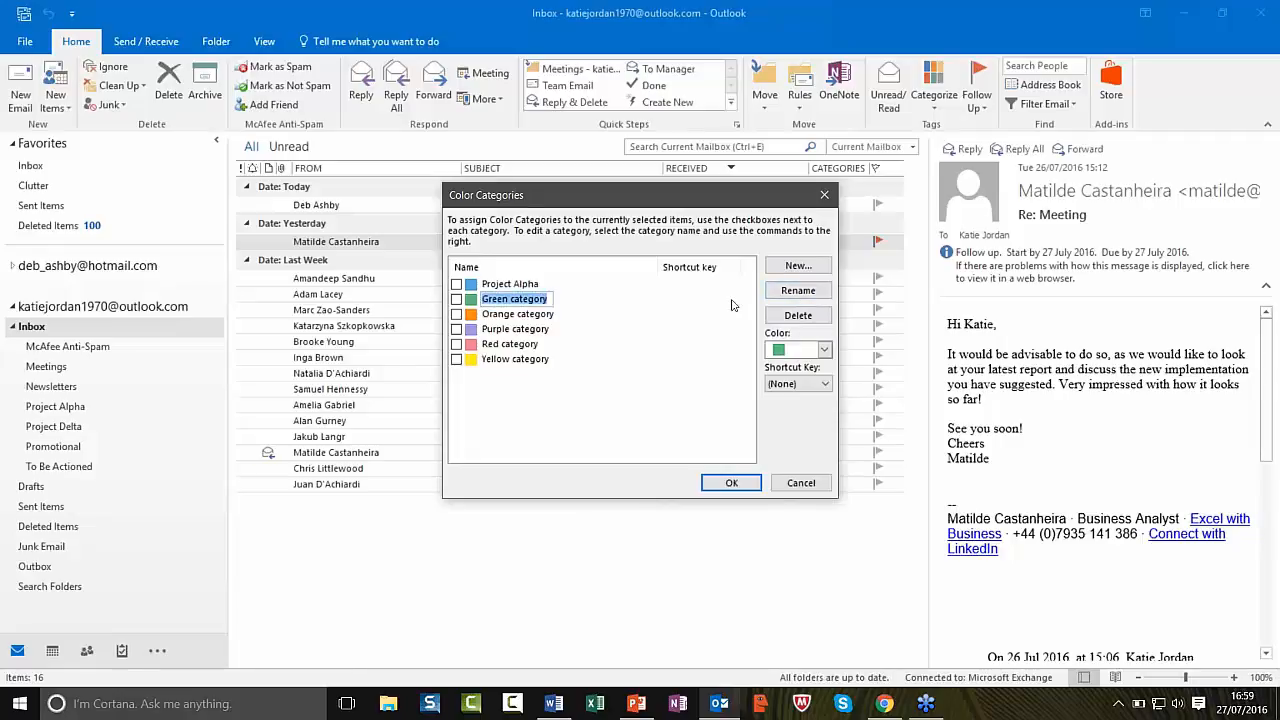
text(Project)
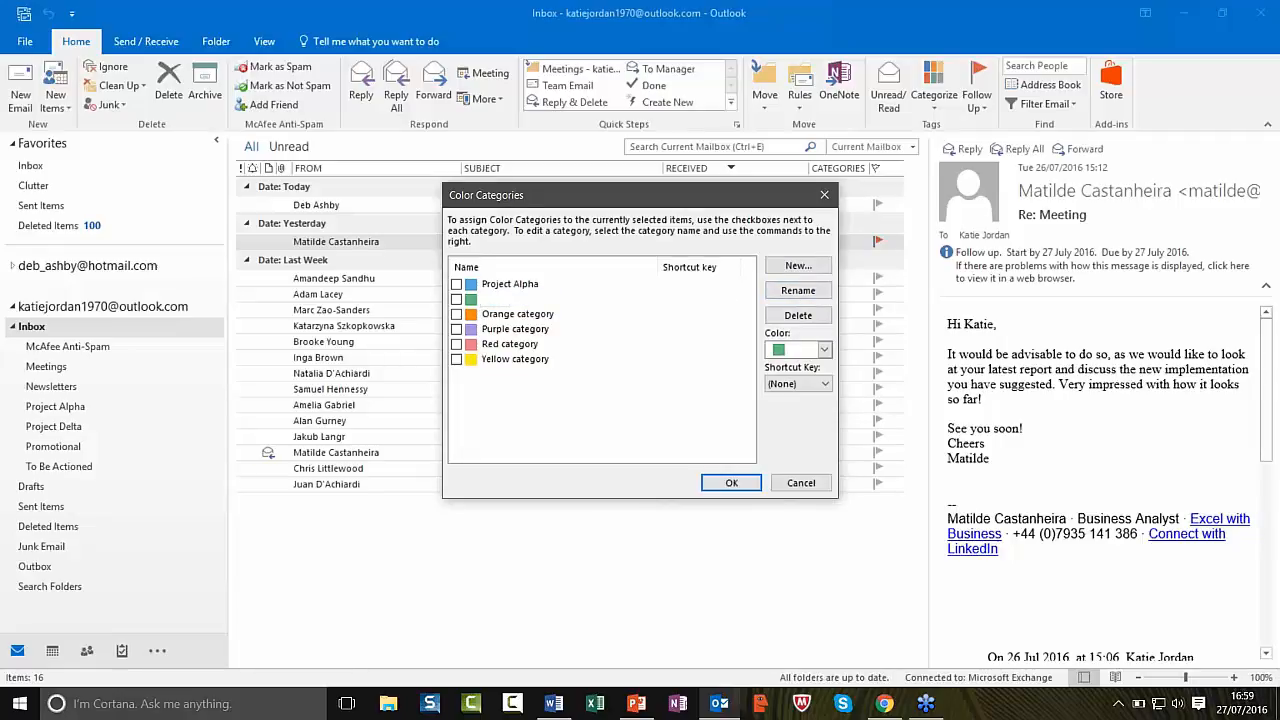
text( Delta)
key(Return)
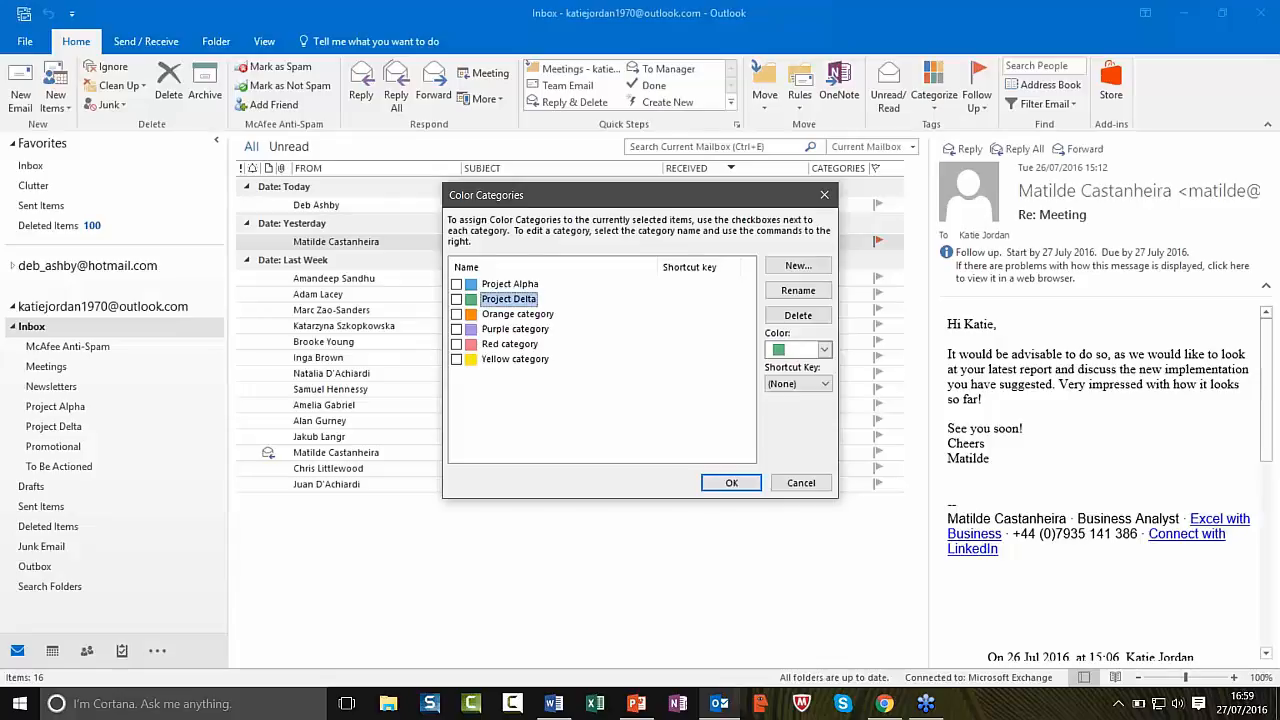
Step: Rename the orange category as Meetings and save the category changes
click(554, 317)
click(798, 266)
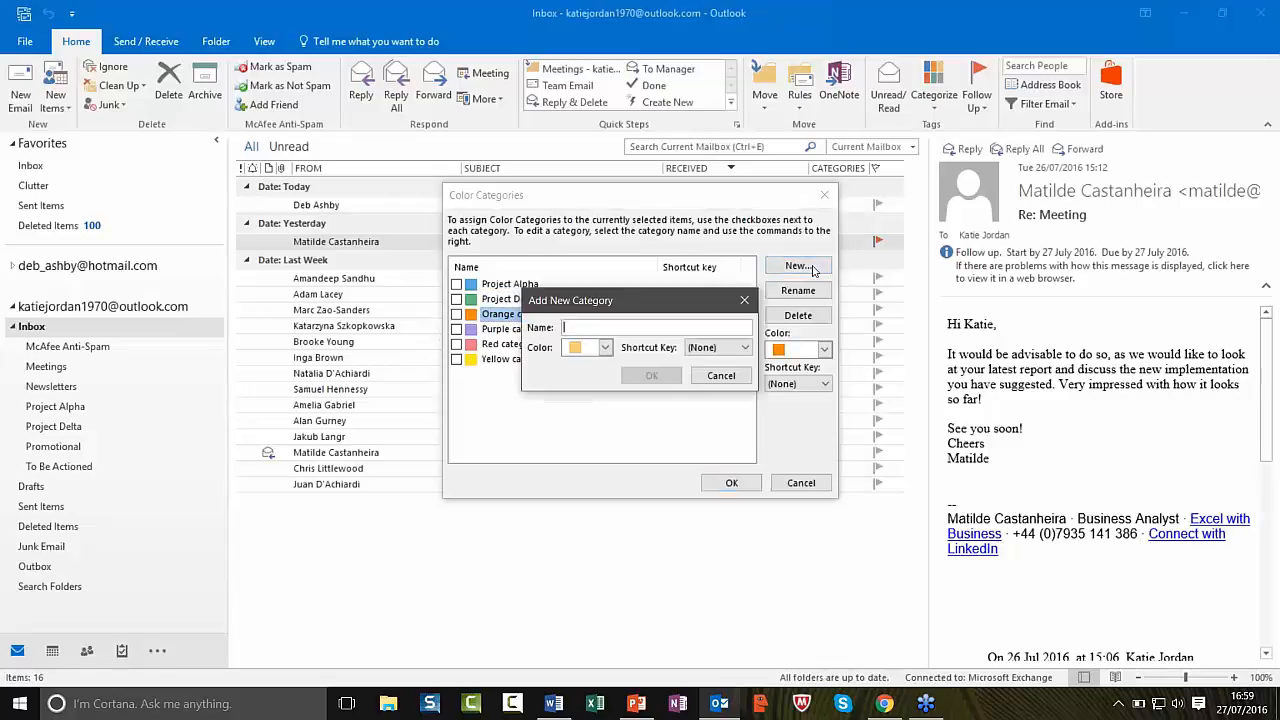
text(Meeti)
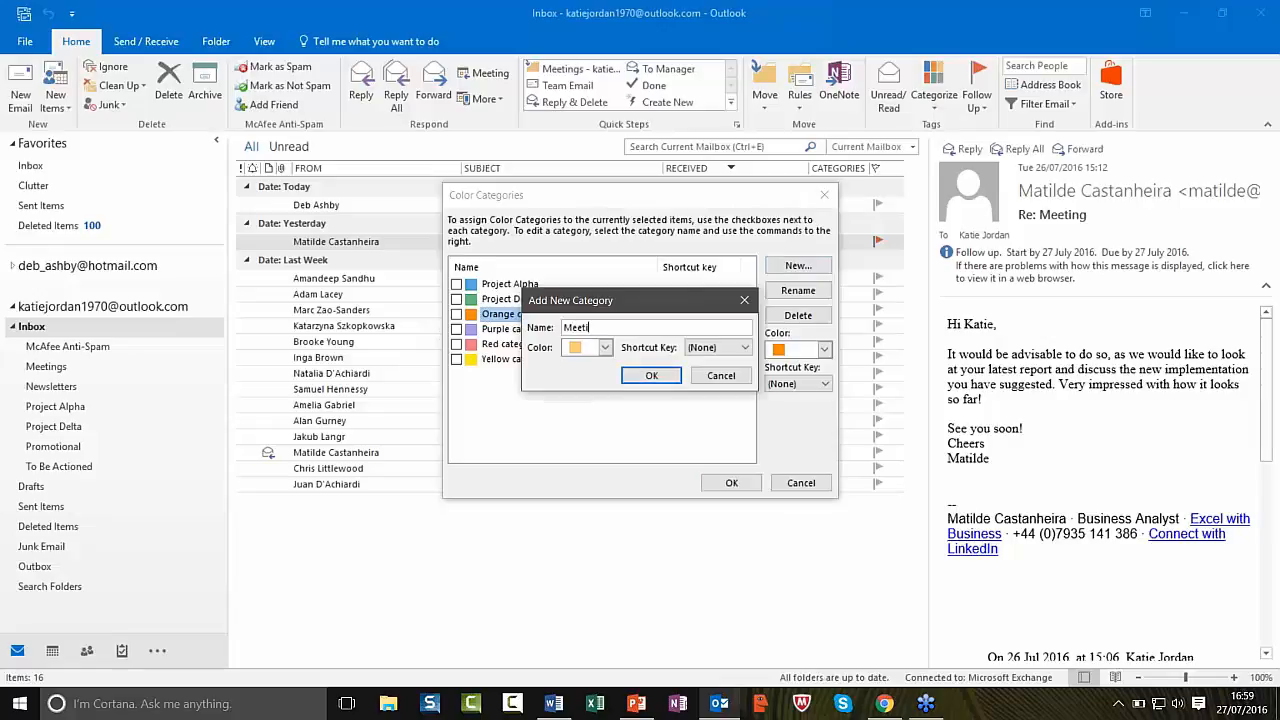
click(745, 301)
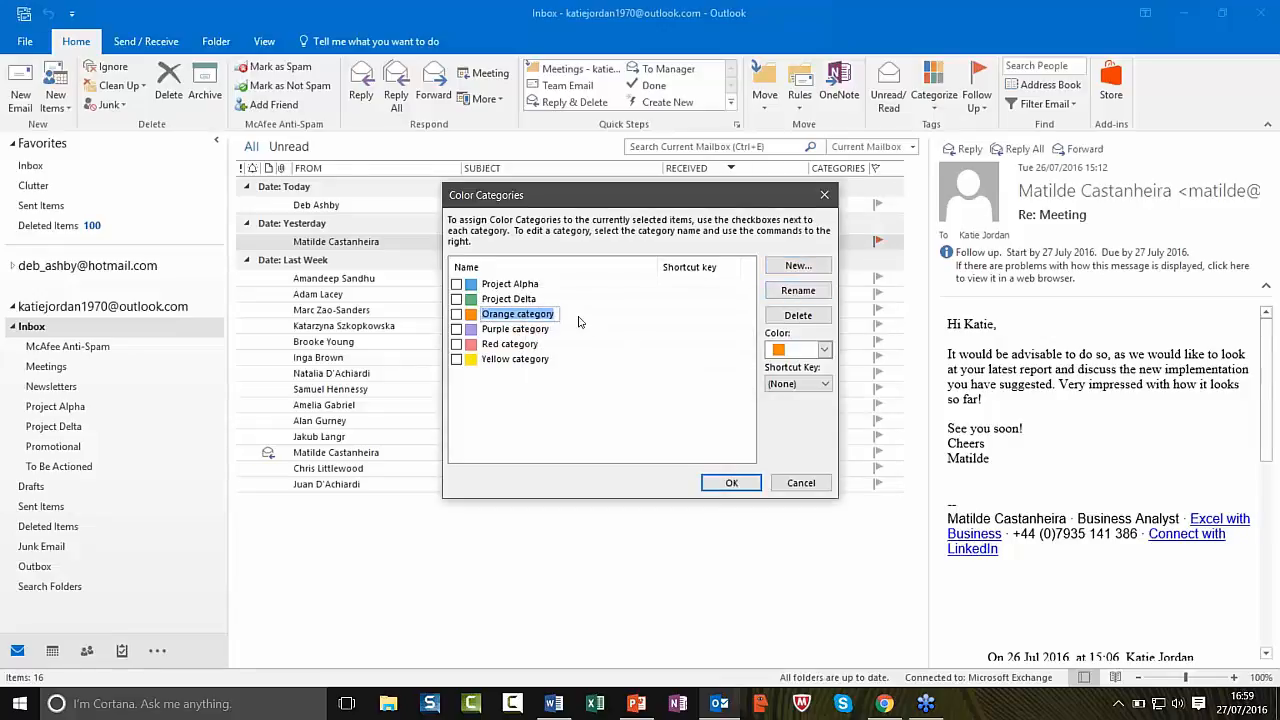
text(Meetings)
key(Return)
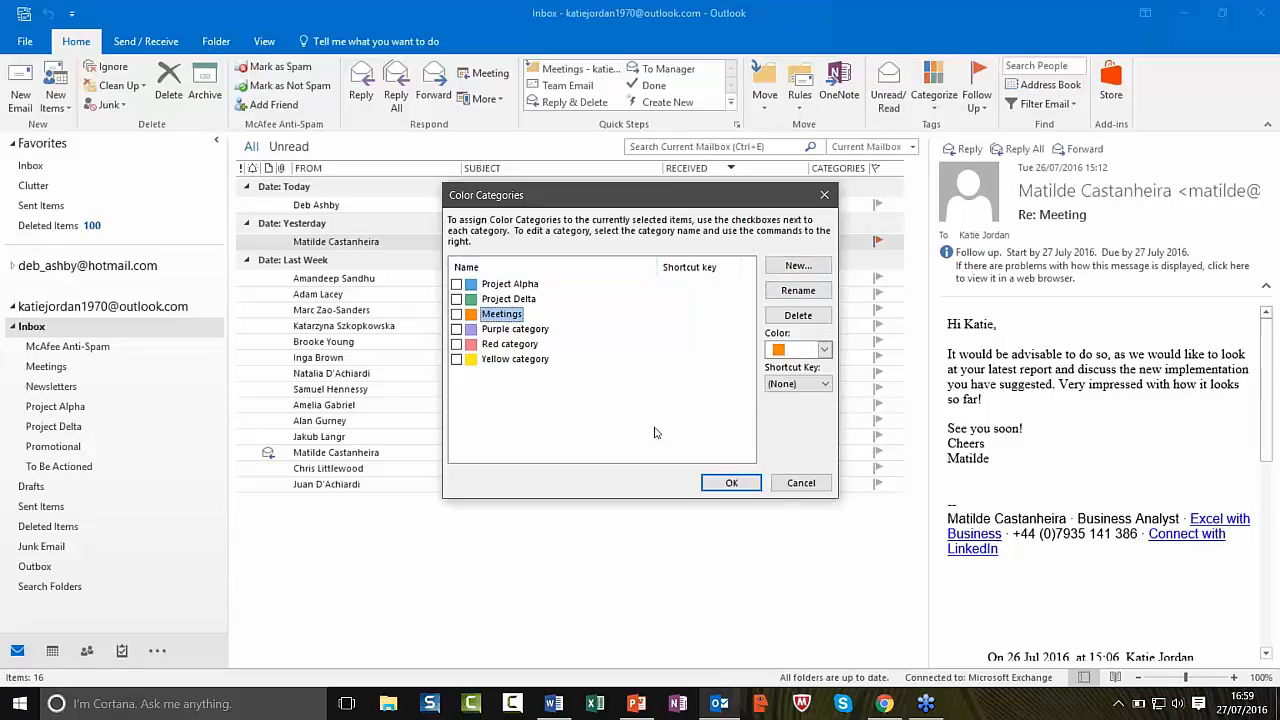
click(732, 482)
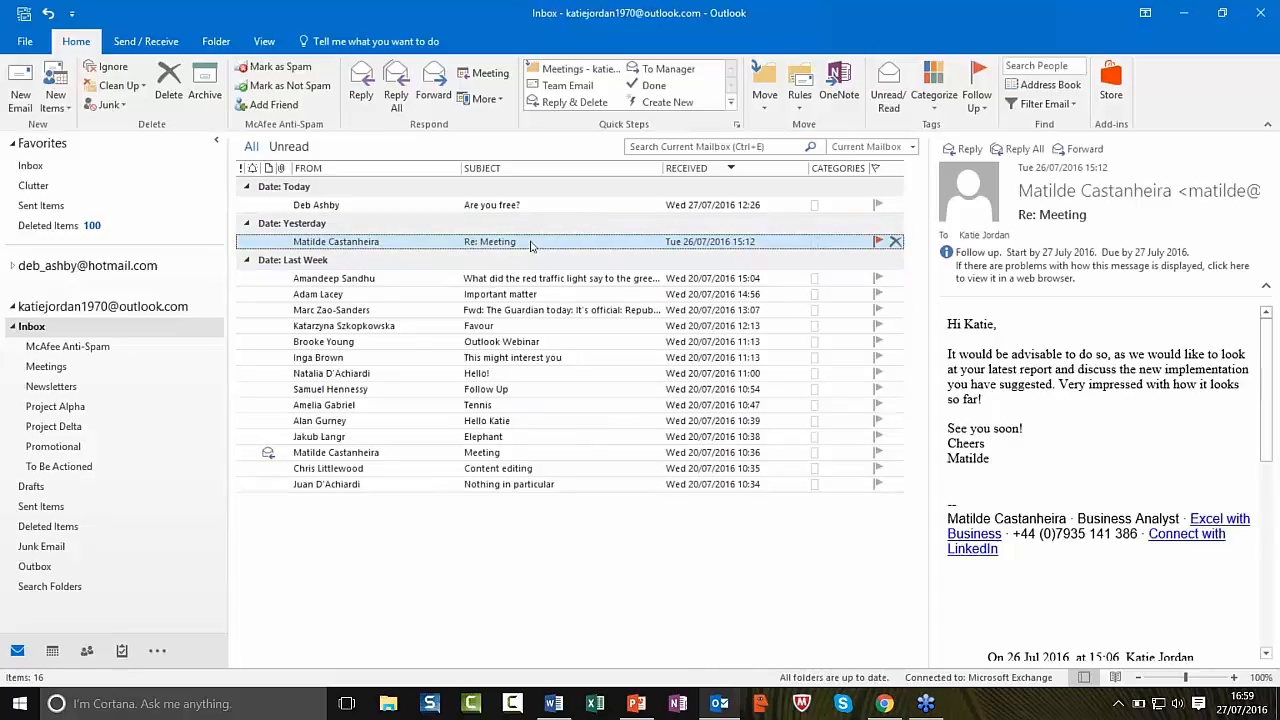
Step: Assign the Meetings category to the "Re: Meeting" email
click(942, 96)
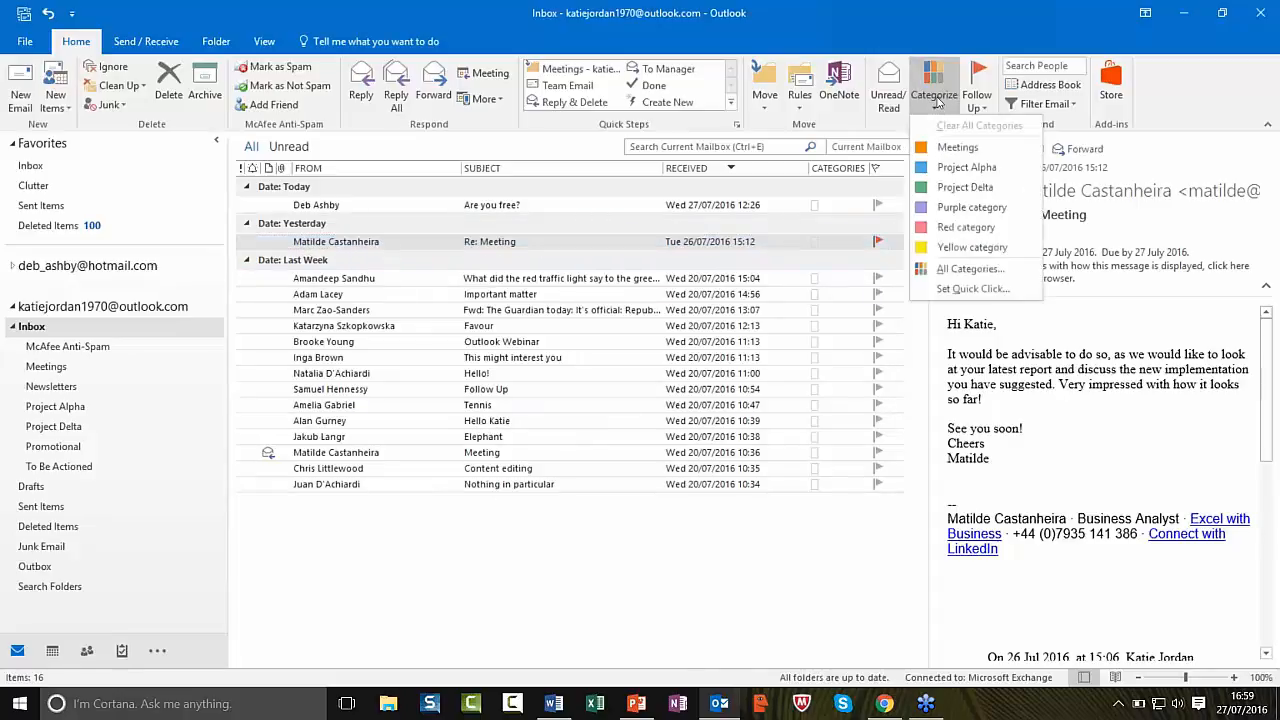
click(945, 148)
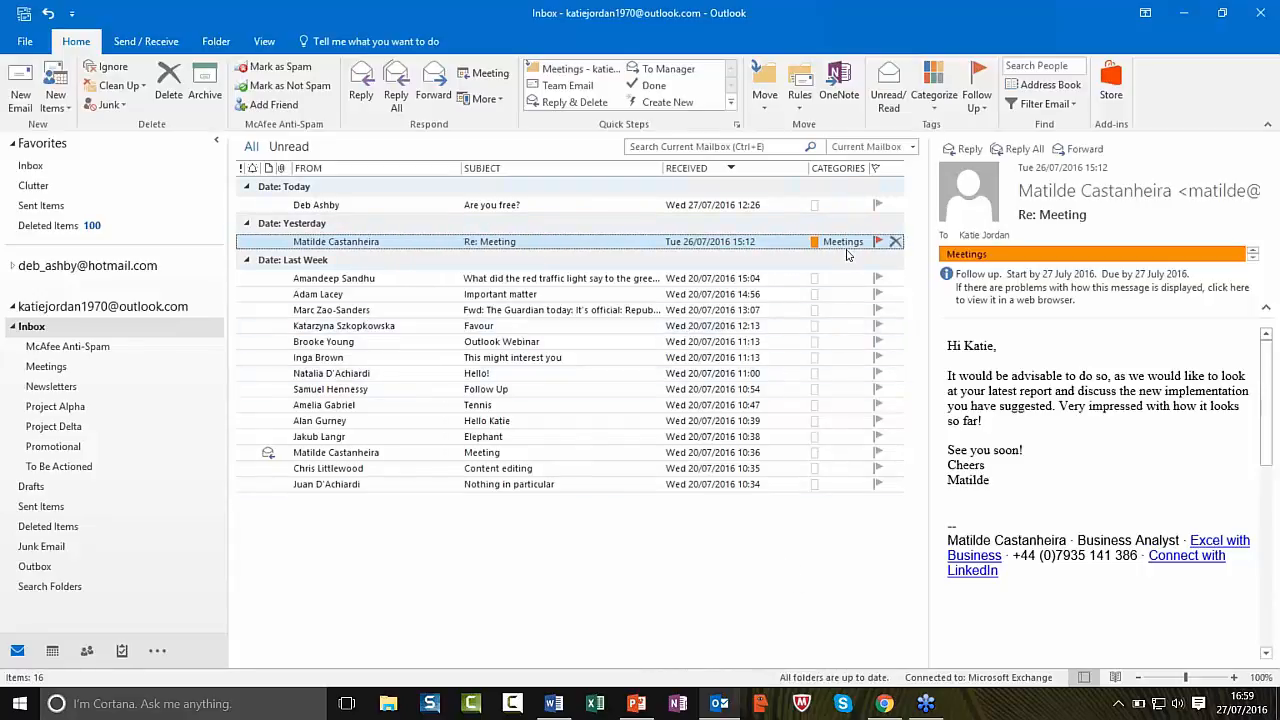
Step: Examine the categorized emails in the other account's Inbox and return to the first account's Inbox
click(12, 266)
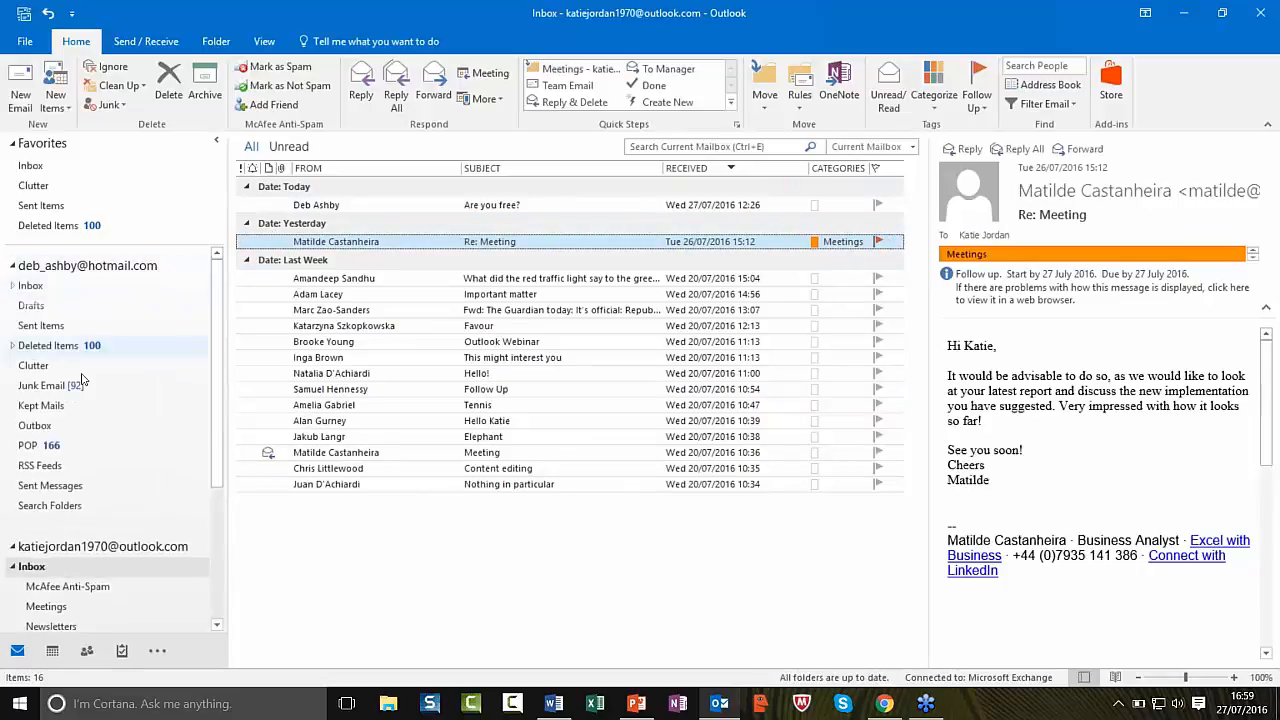
click(33, 288)
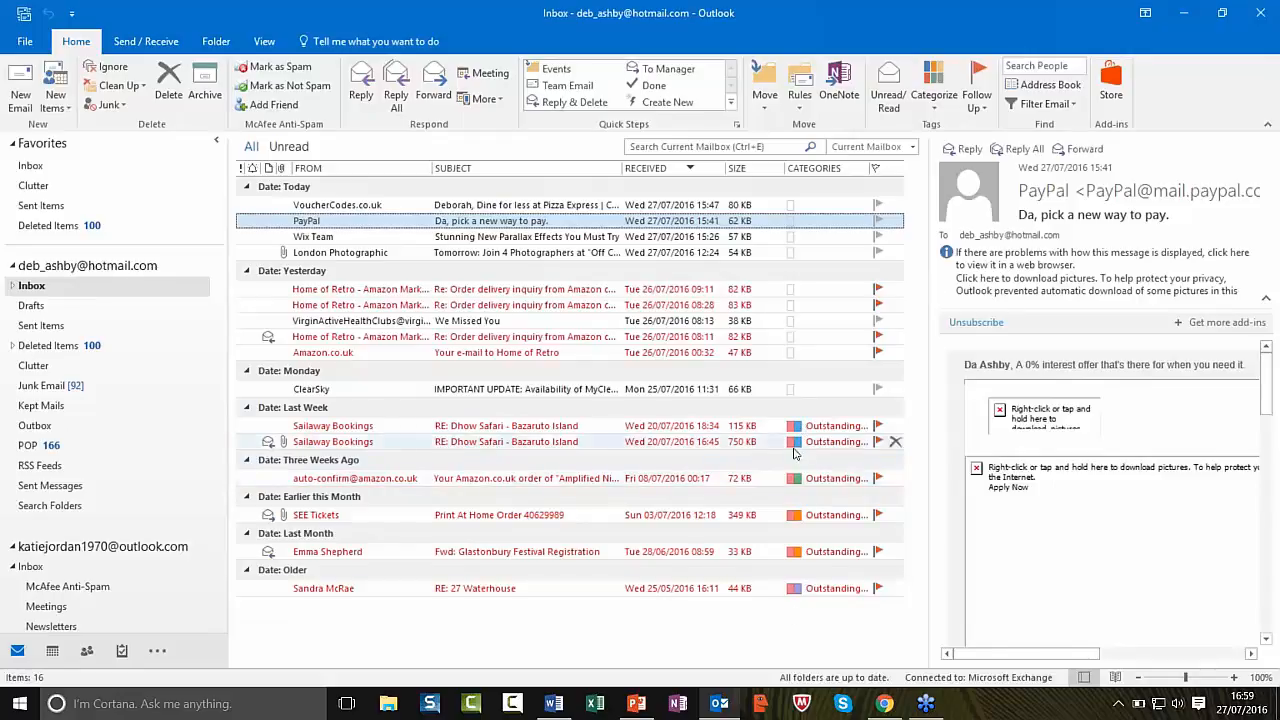
click(36, 568)
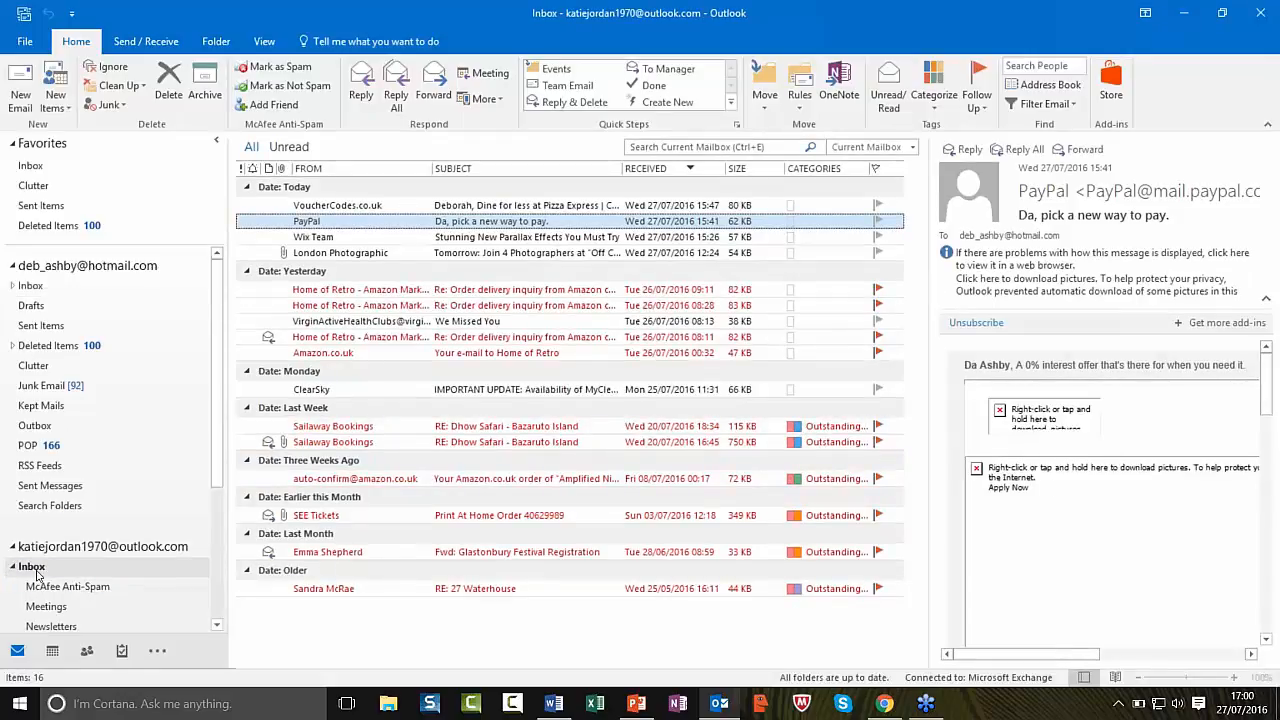
Step: Add the Project Alpha category to the "Re: Meeting" email and collapse the other account's folder list
click(933, 90)
click(945, 166)
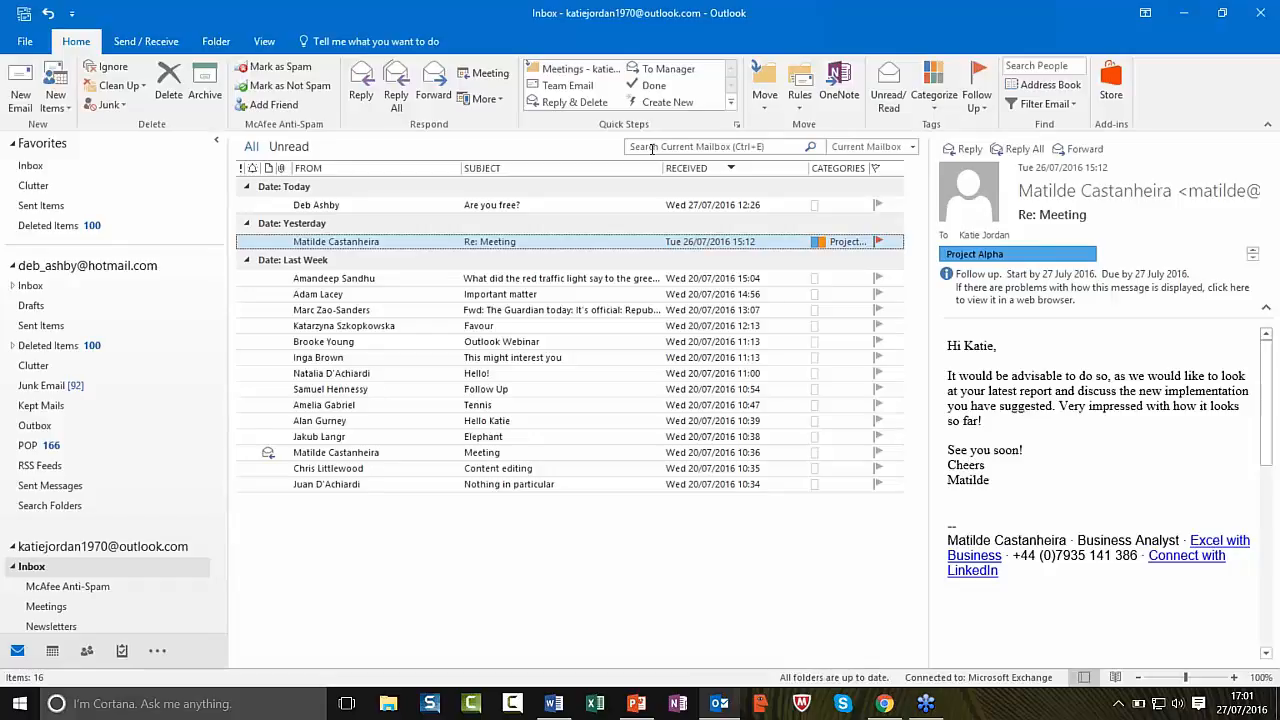
click(12, 265)
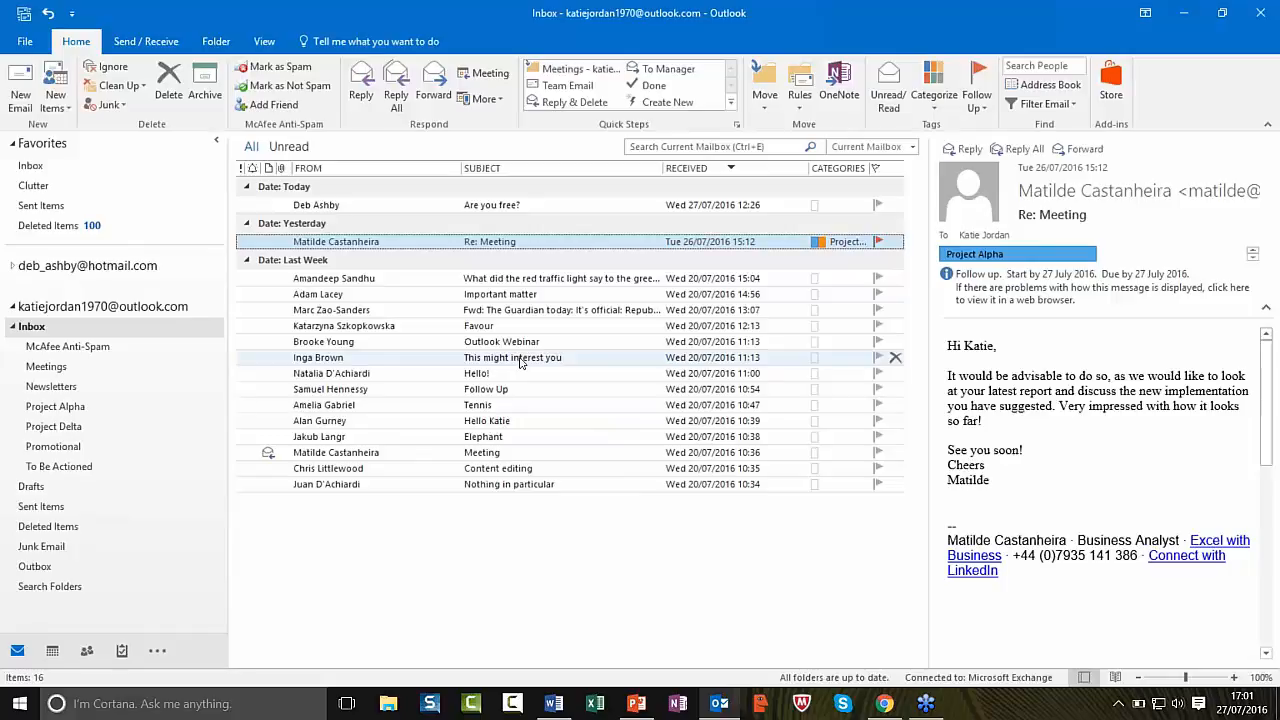
Step: Locate Manage Rules & Alerts in the account information and return to the Inbox
click(25, 43)
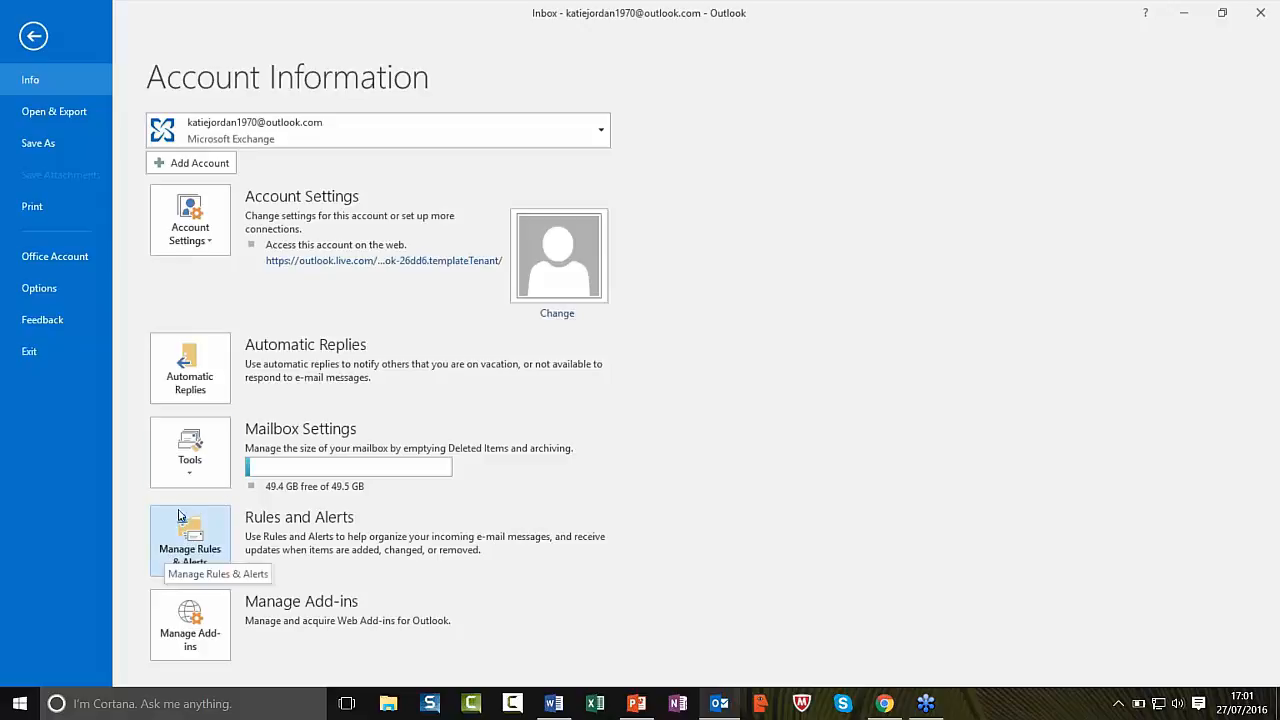
click(34, 37)
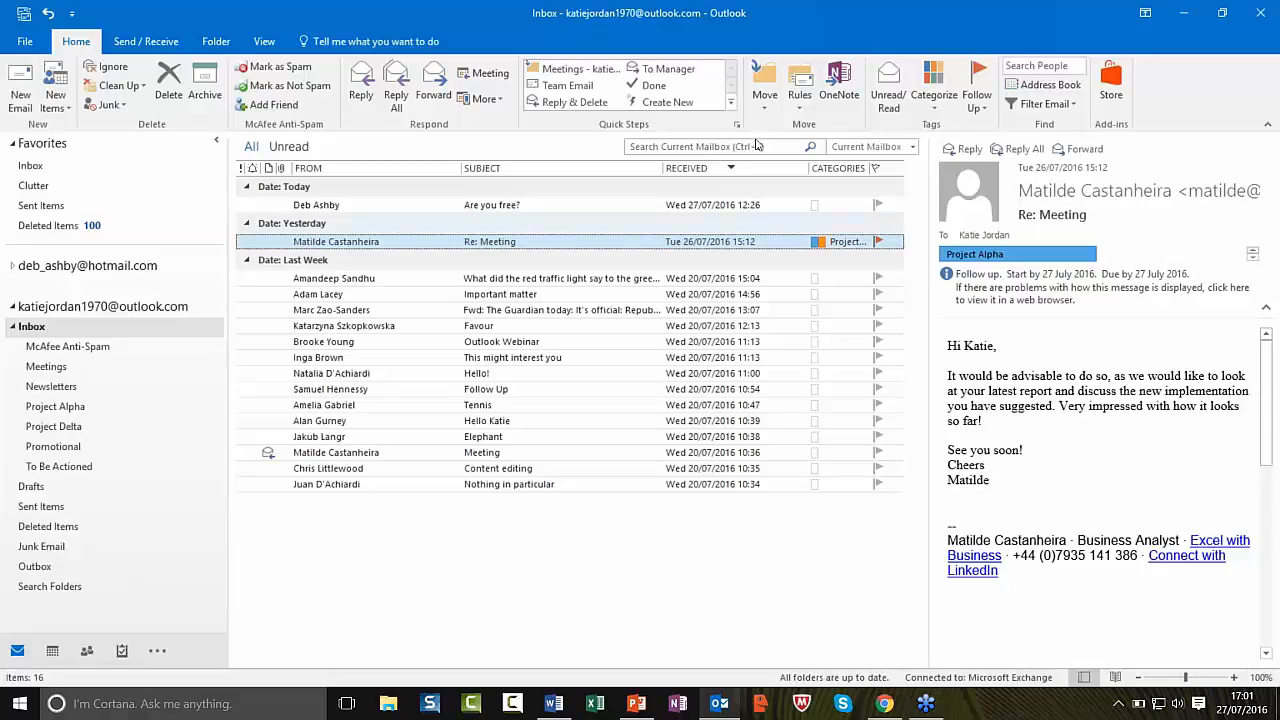
Step: Start creating a rule from the "Re: Meeting" email and open its advanced options in the Rules Wizard
click(800, 100)
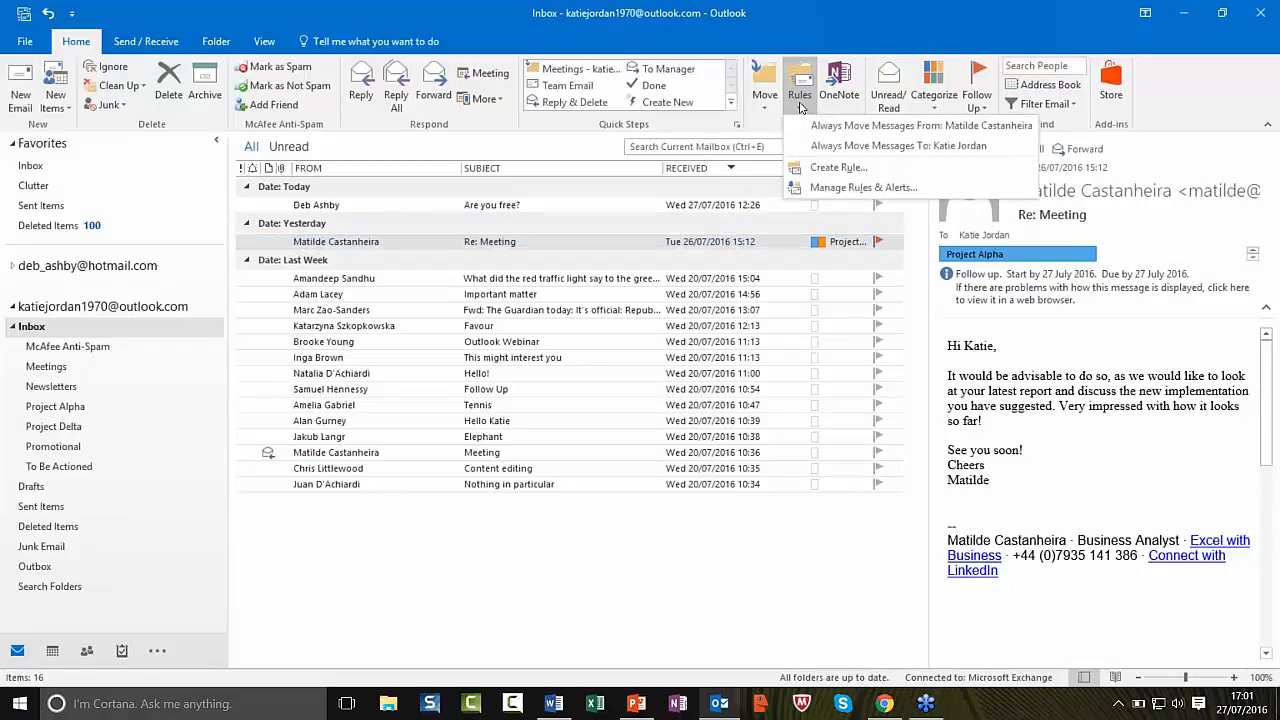
click(929, 176)
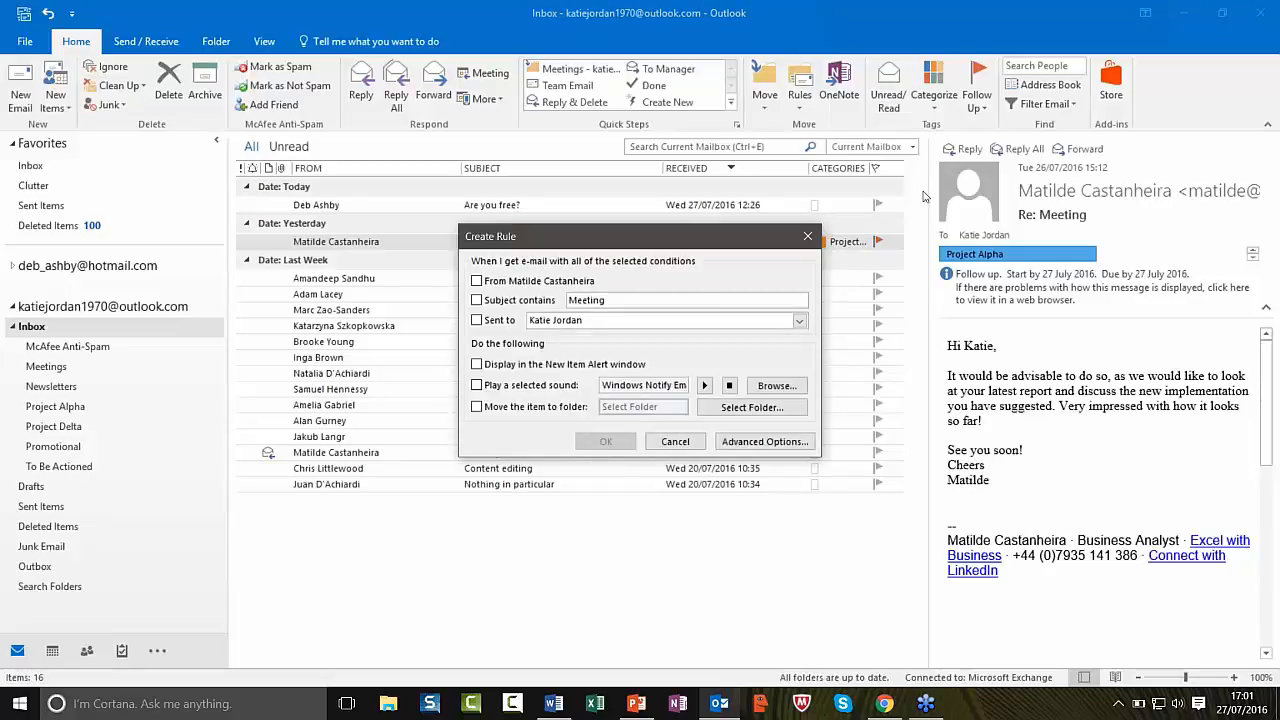
drag(662, 236, 944, 293)
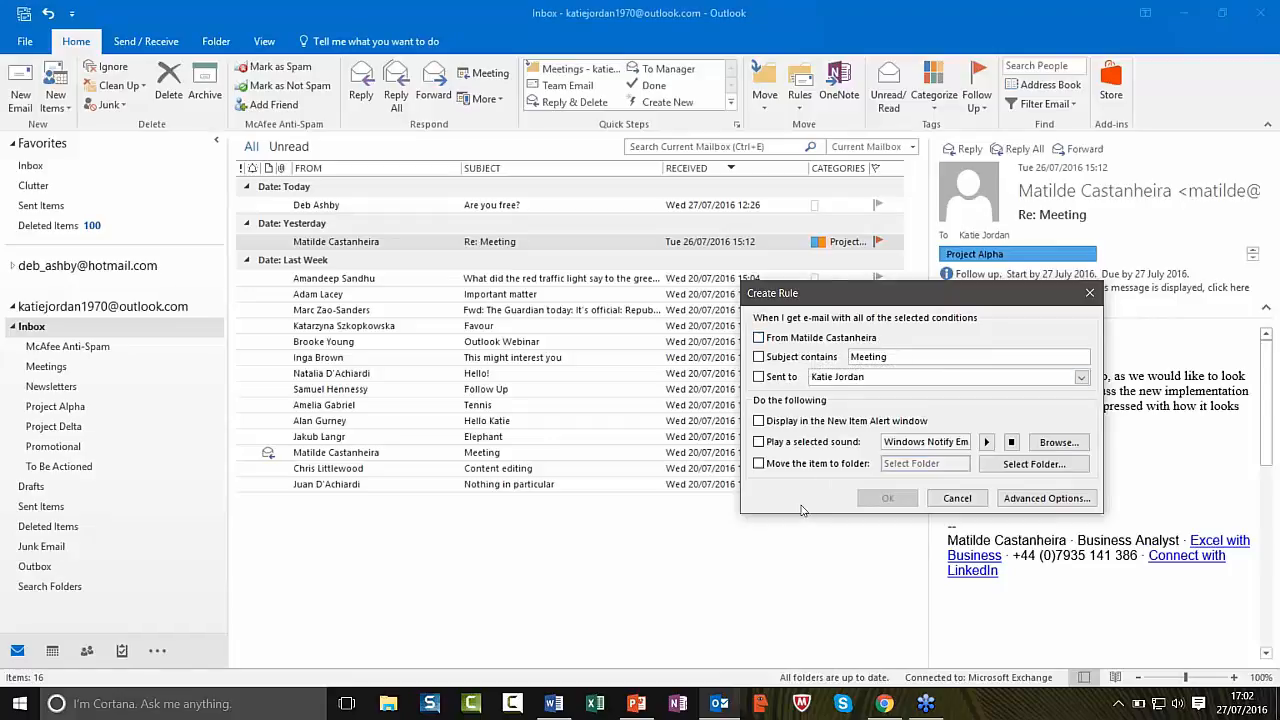
drag(842, 302, 791, 274)
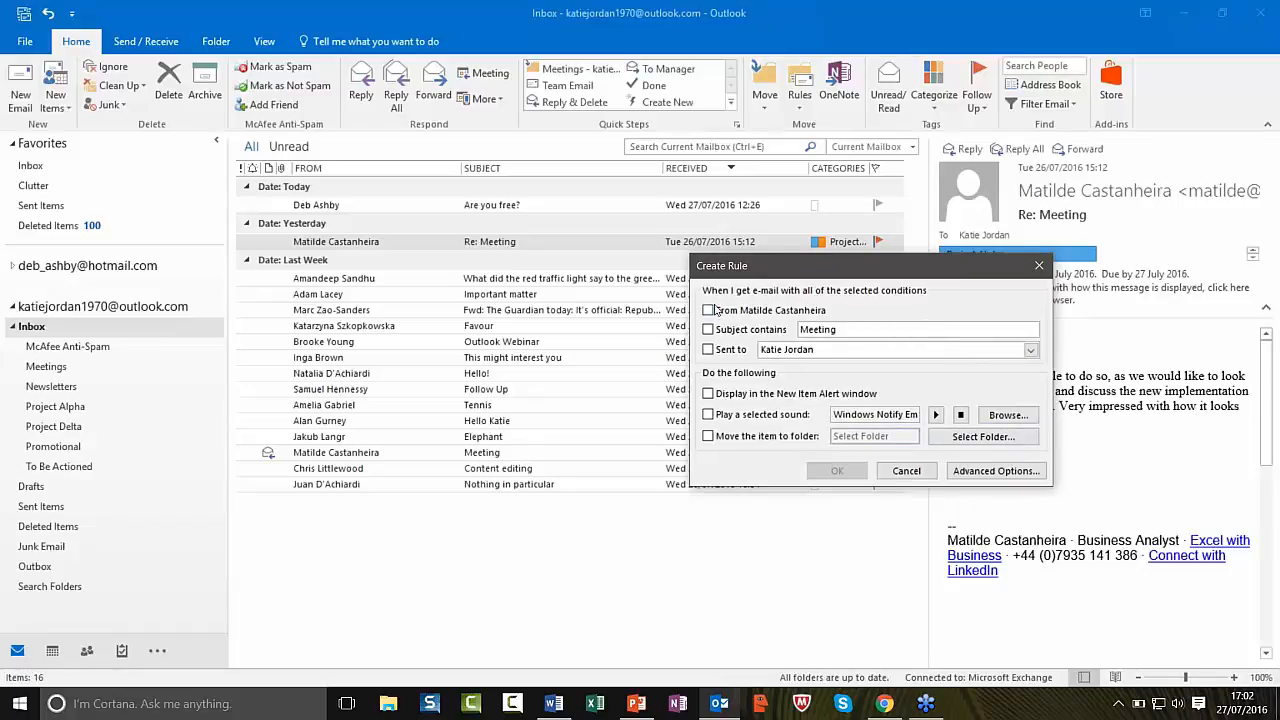
click(995, 471)
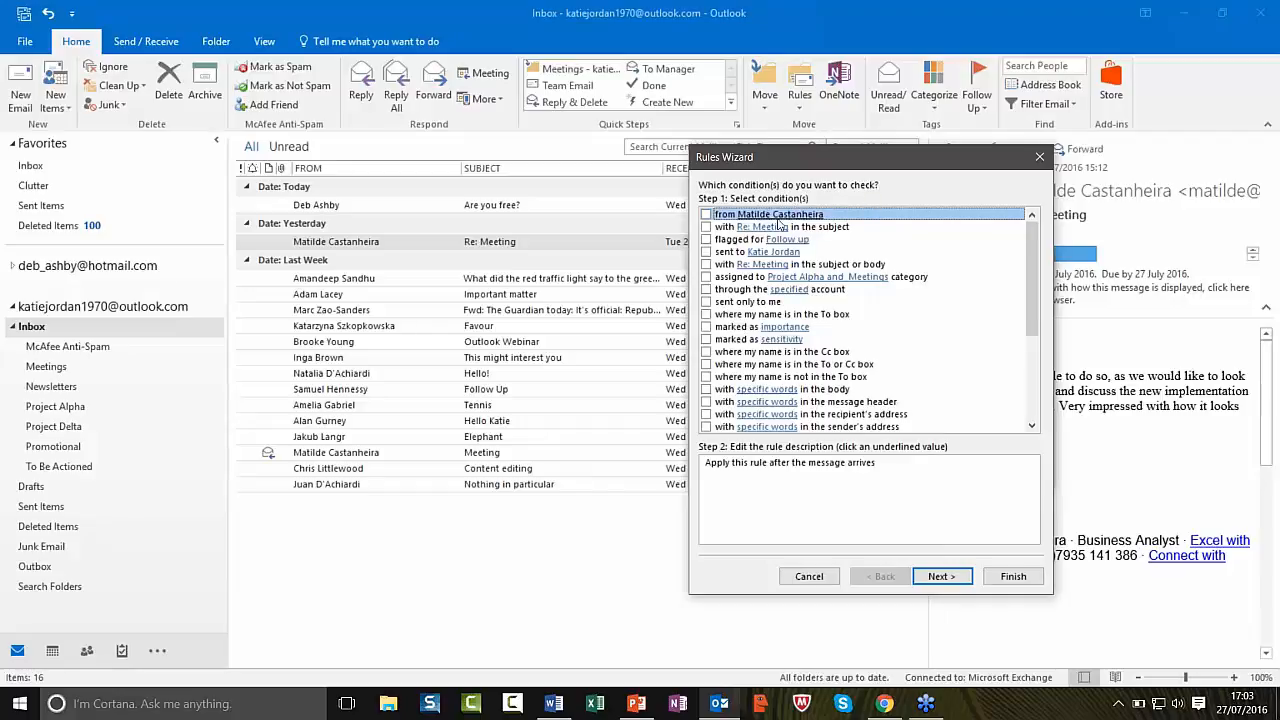
Step: Set the rule conditions to the email's sender and "Re: Meeting" in the subject, and check the sender address selection without changing it
click(706, 215)
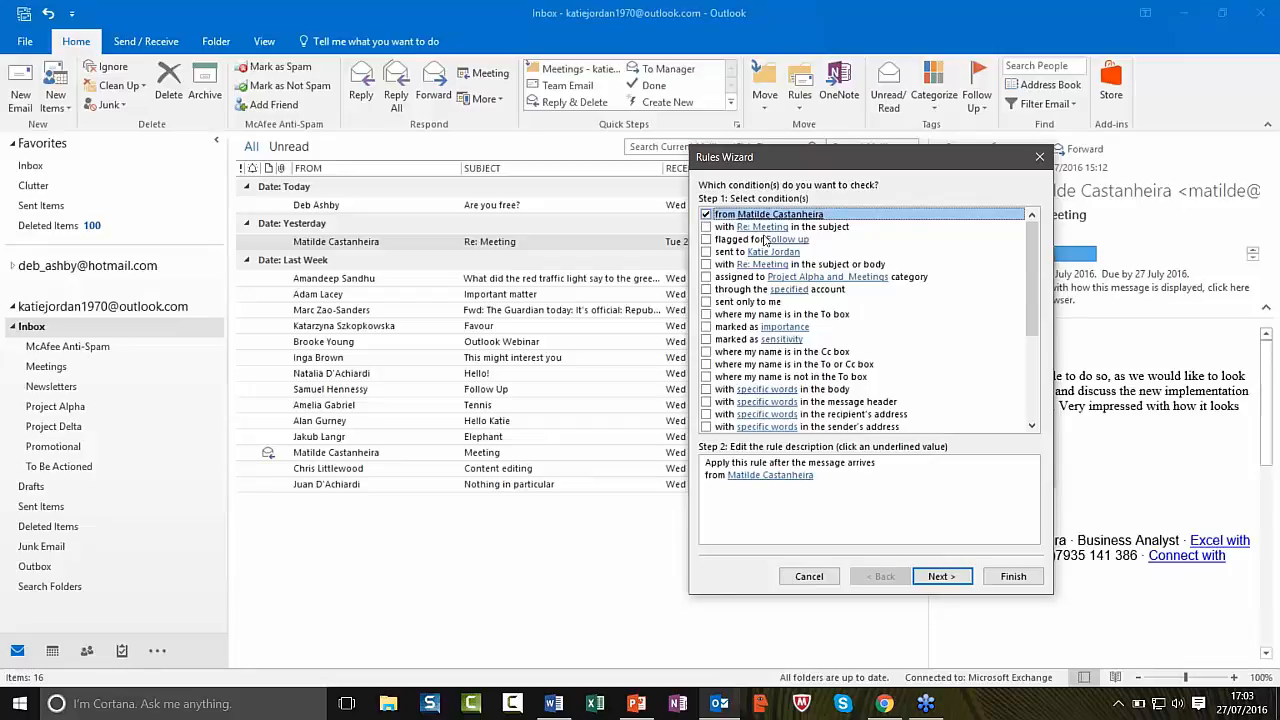
click(706, 228)
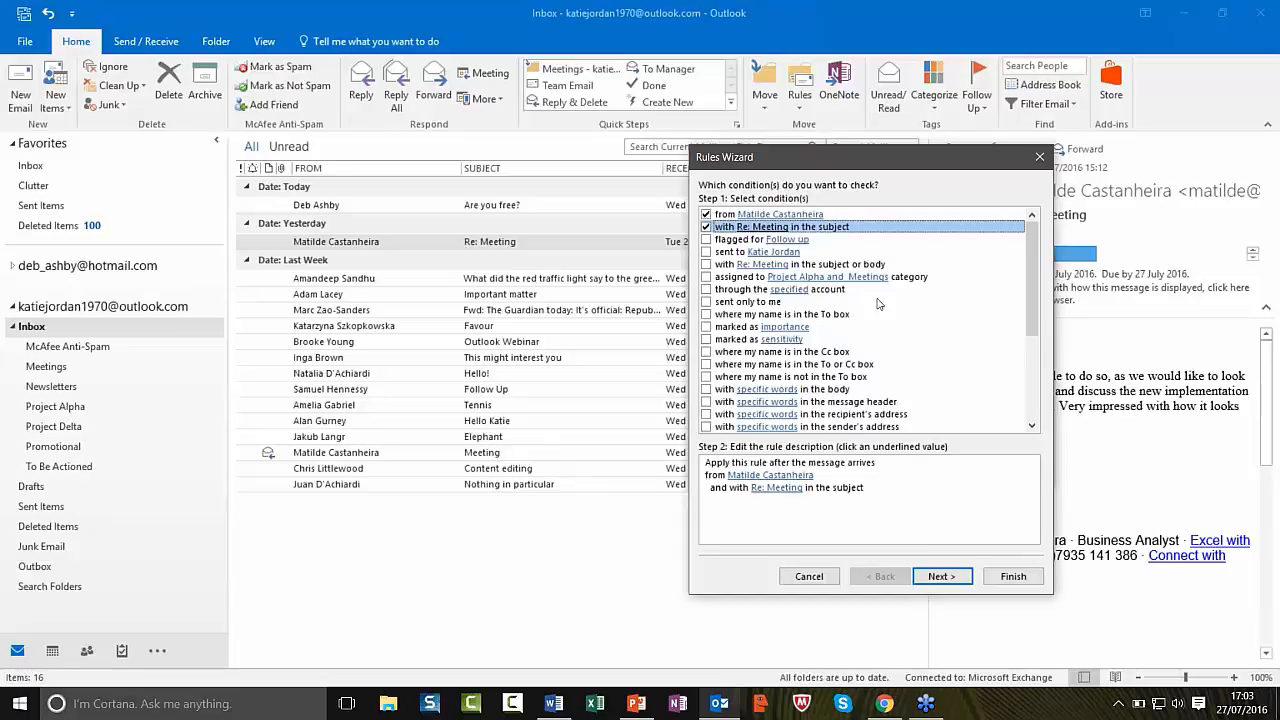
click(777, 489)
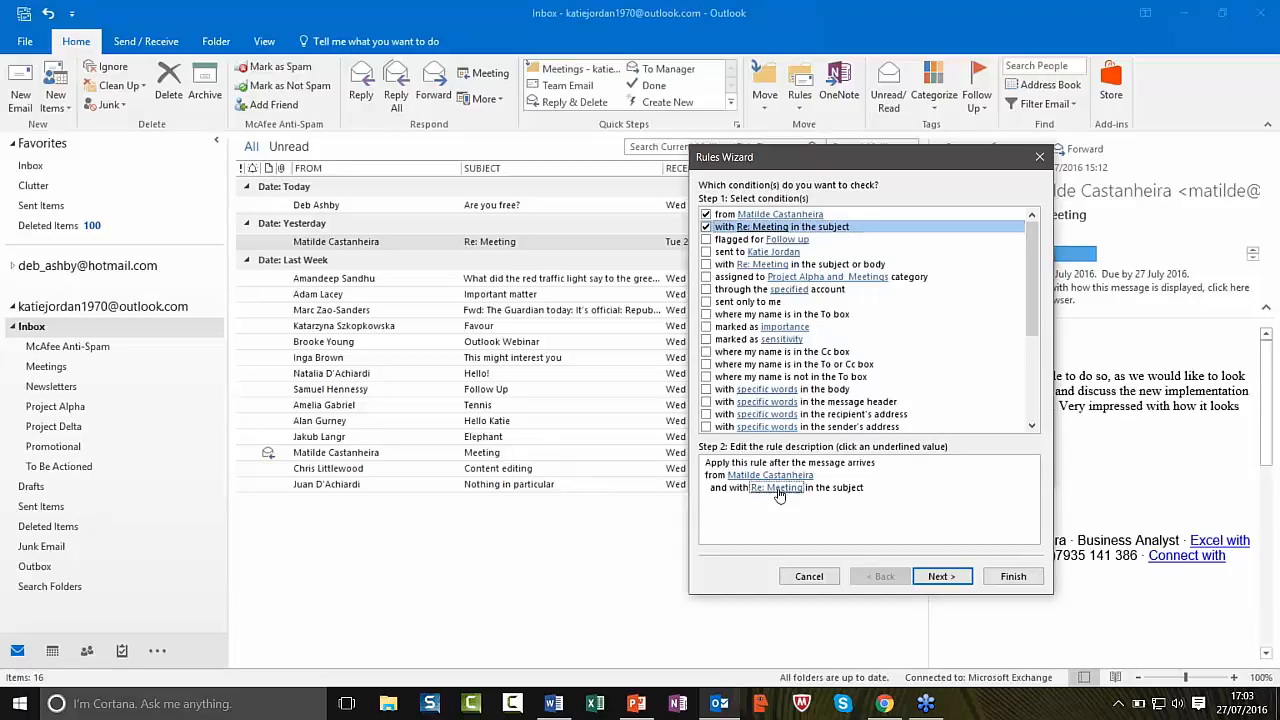
click(758, 476)
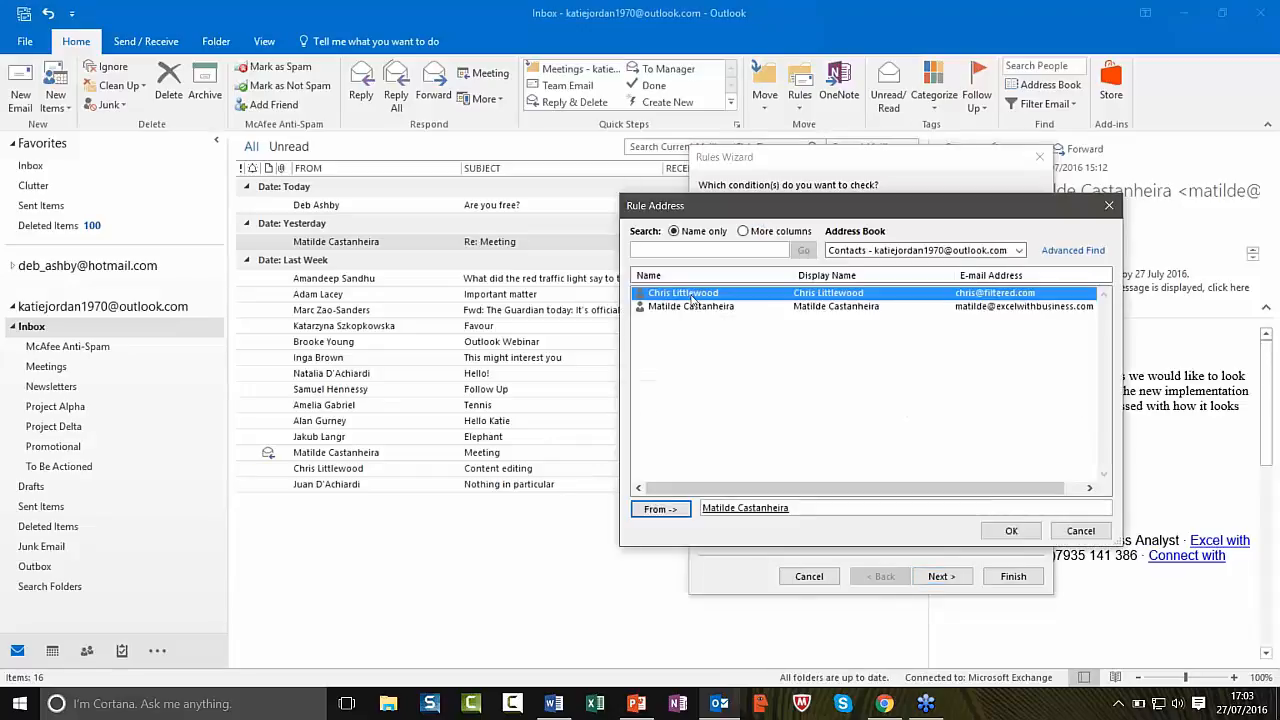
click(1107, 208)
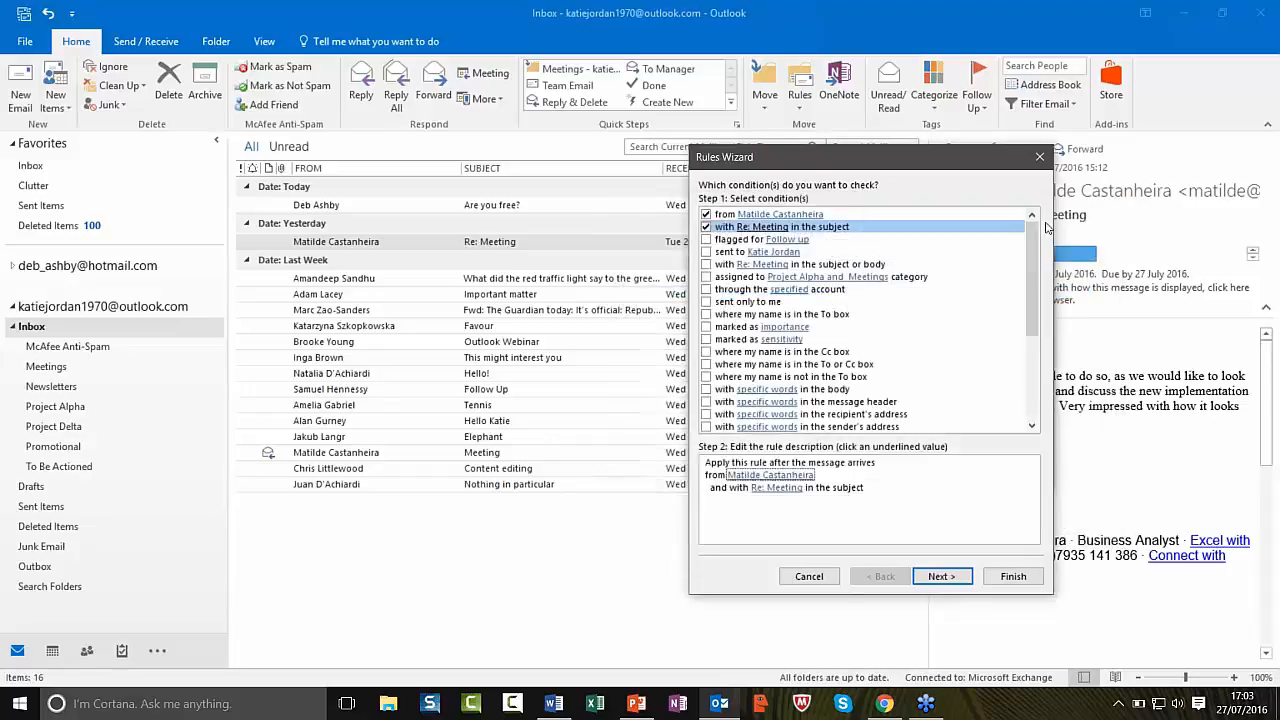
Step: Add "Meeting" as an alternative phrase to "Re: Meeting" in the rule's subject condition
click(779, 490)
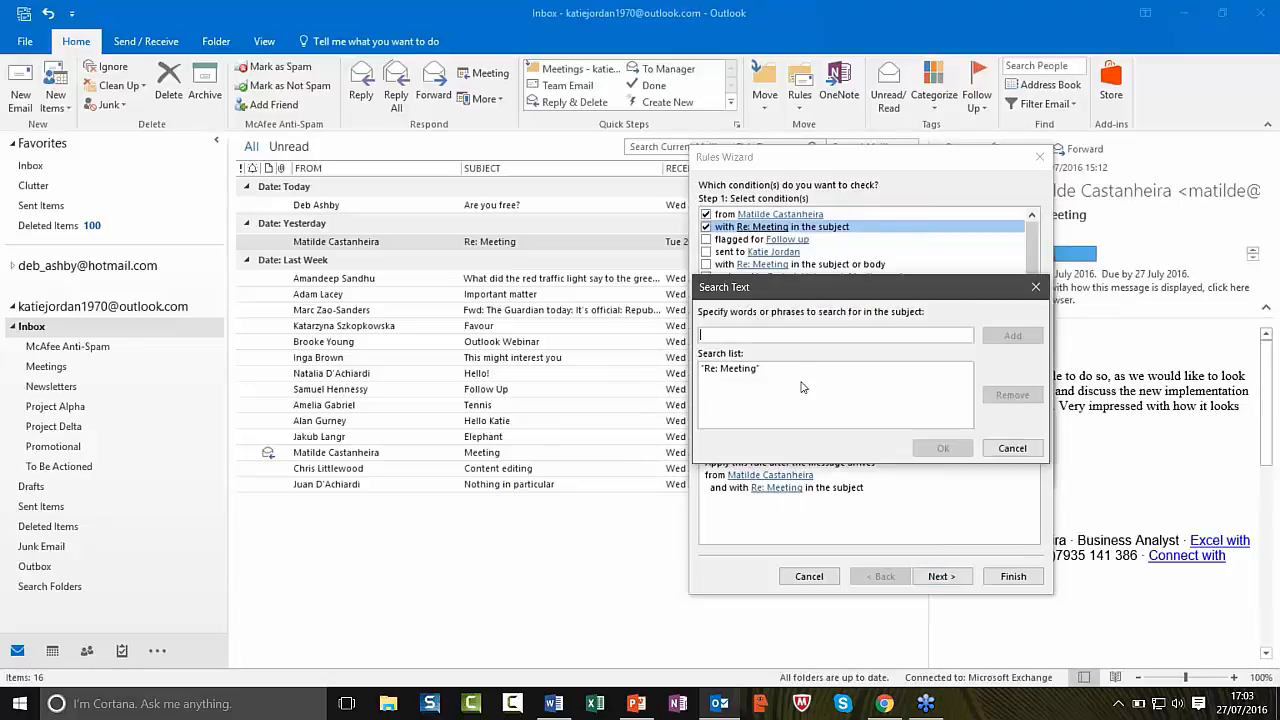
text(Meeting)
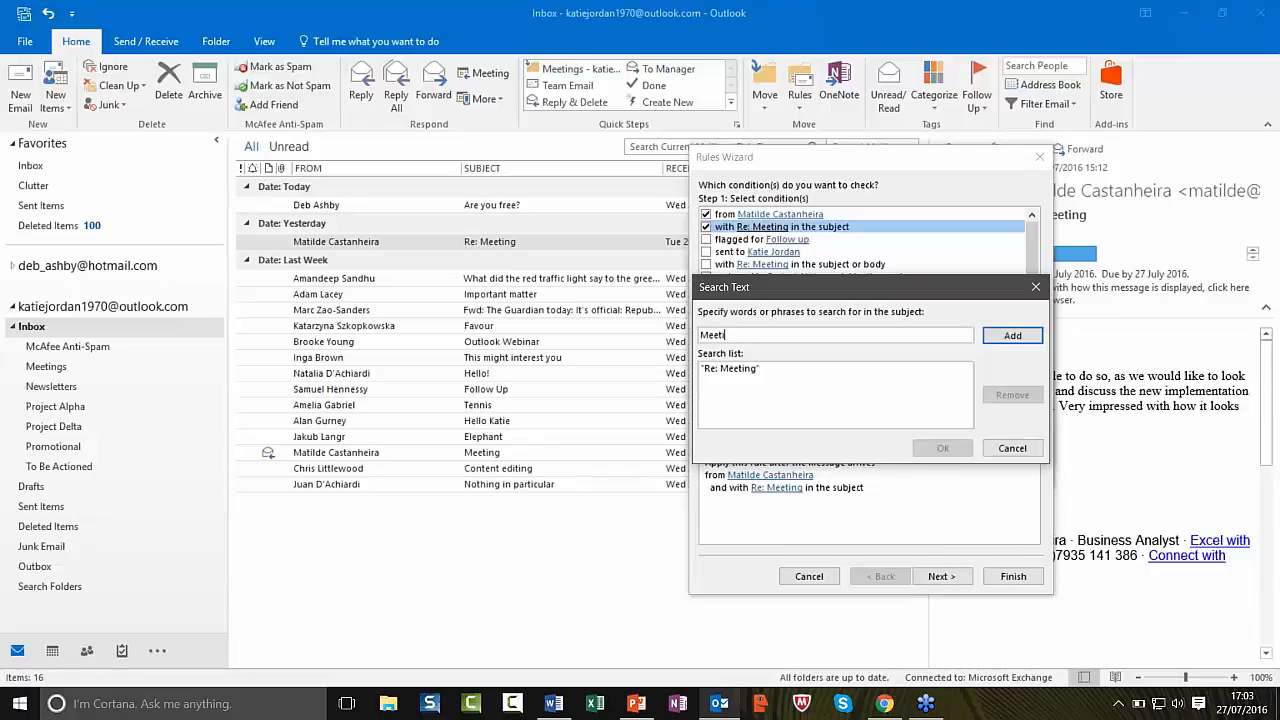
click(1012, 335)
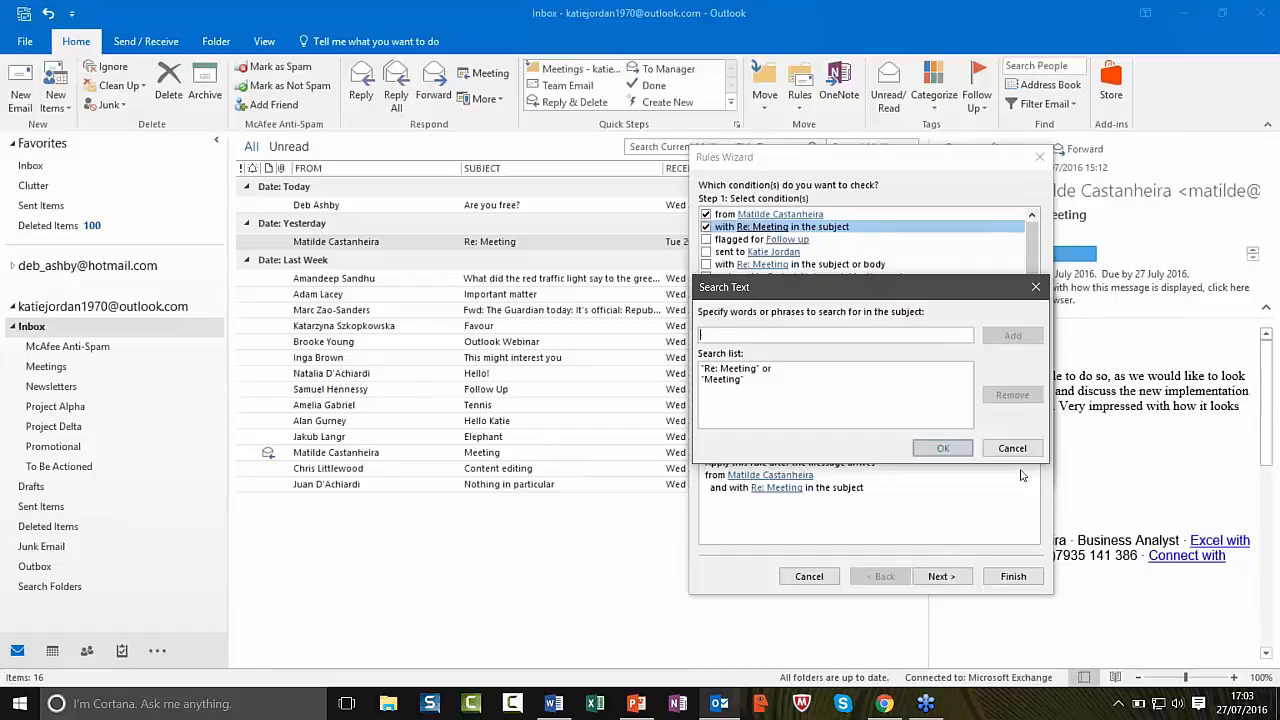
click(943, 448)
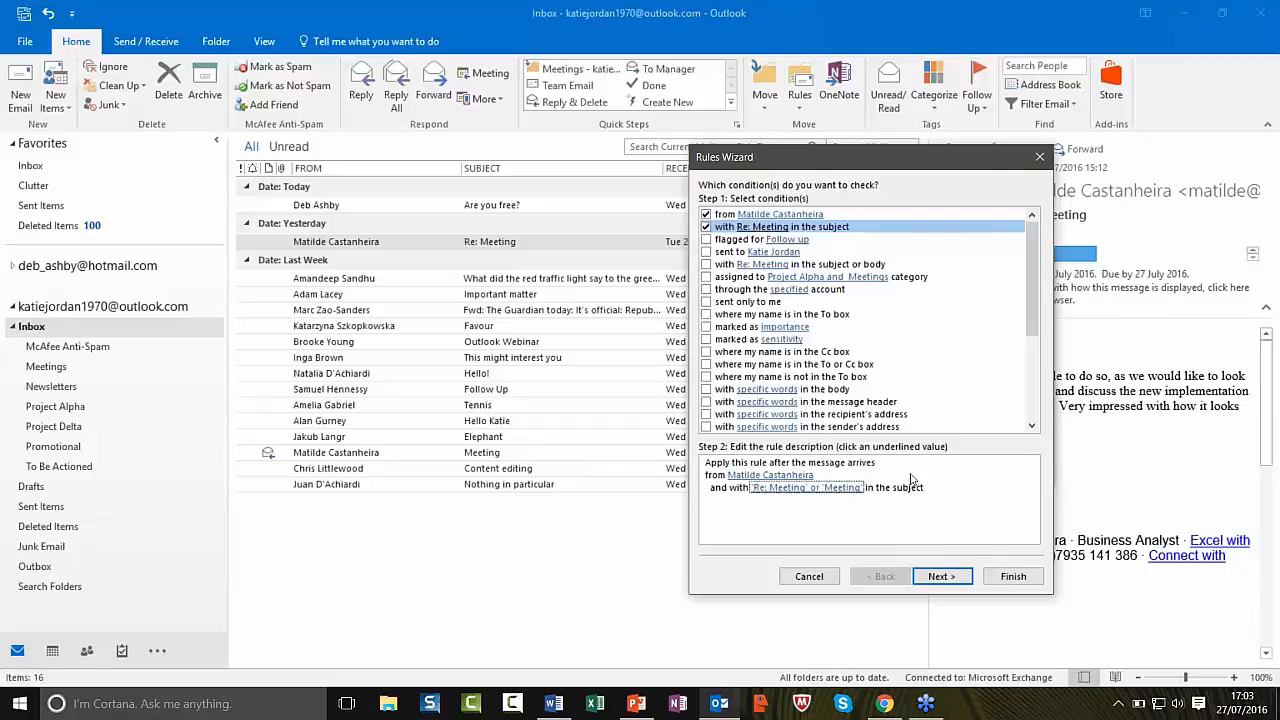
Step: Set the rule's action to move matching messages to the Meetings folder and finish the rule without exceptions
click(940, 576)
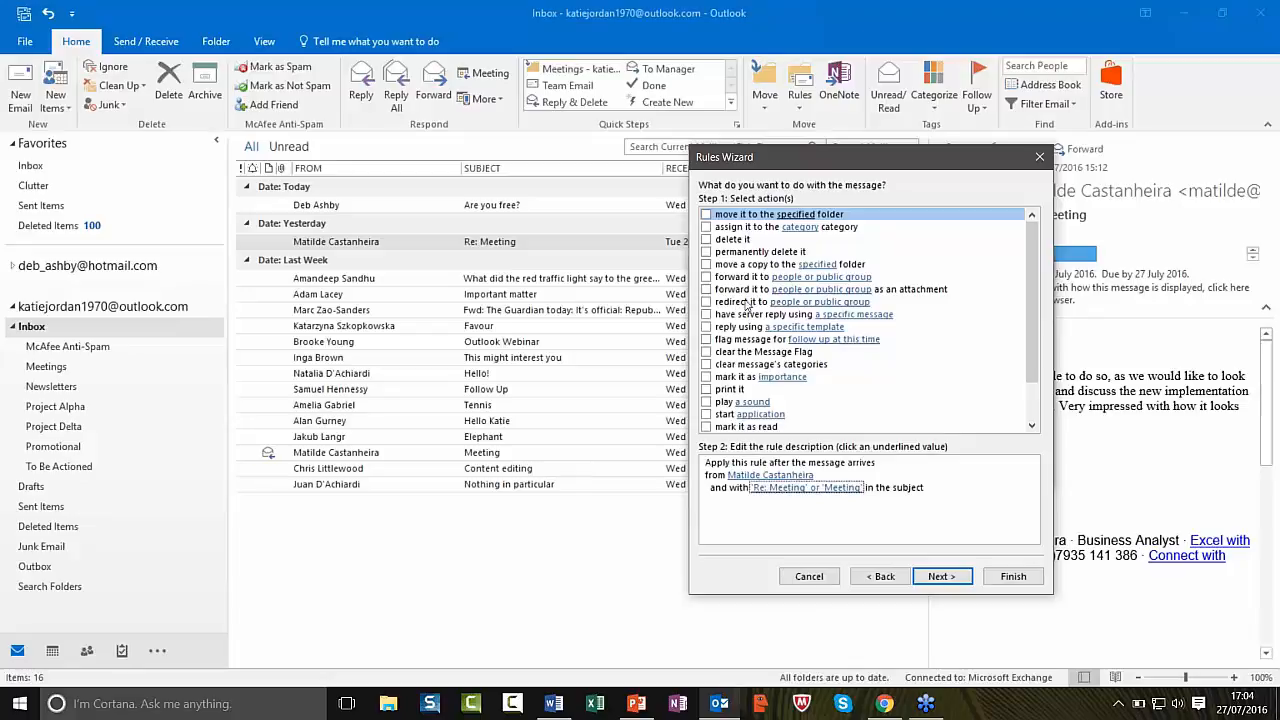
click(706, 215)
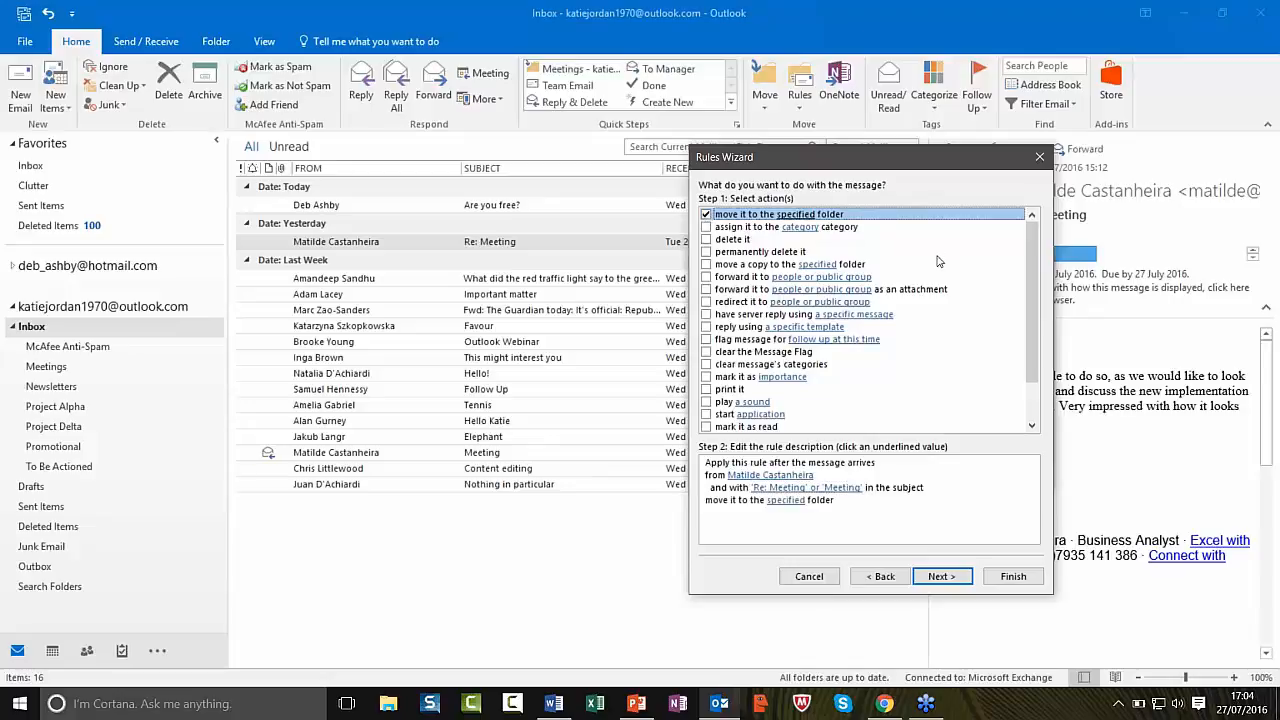
click(786, 500)
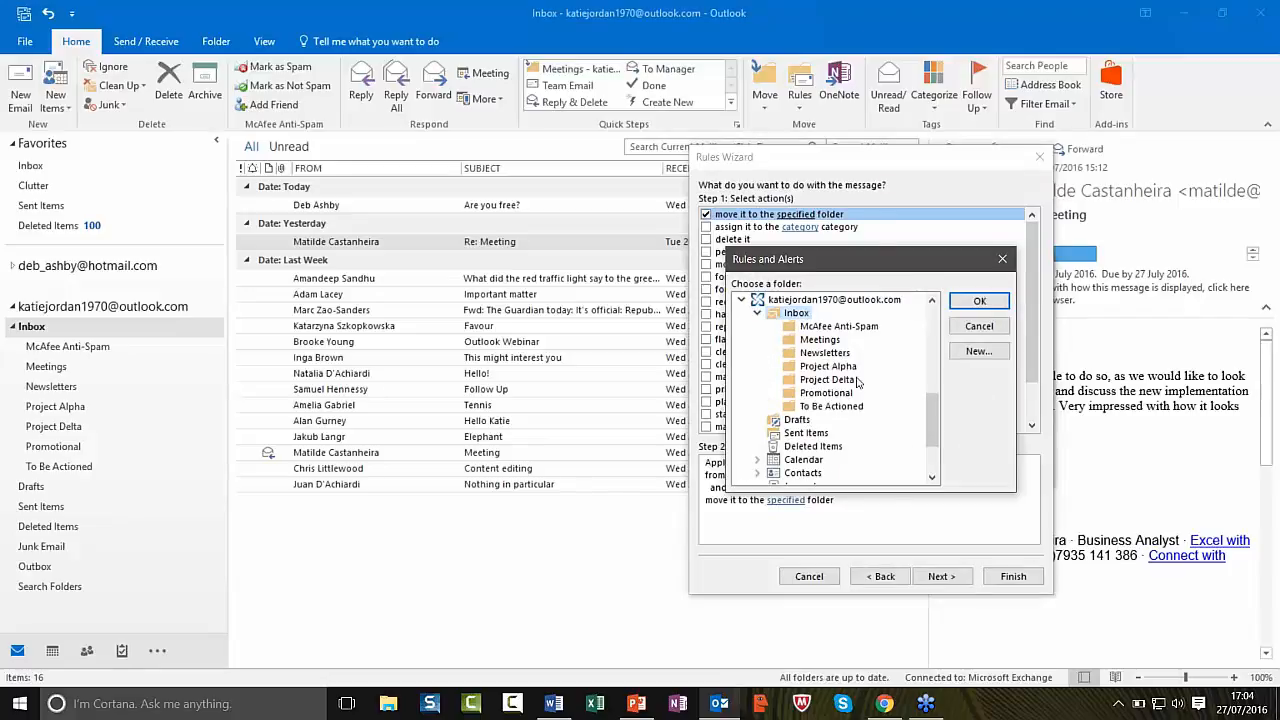
click(824, 340)
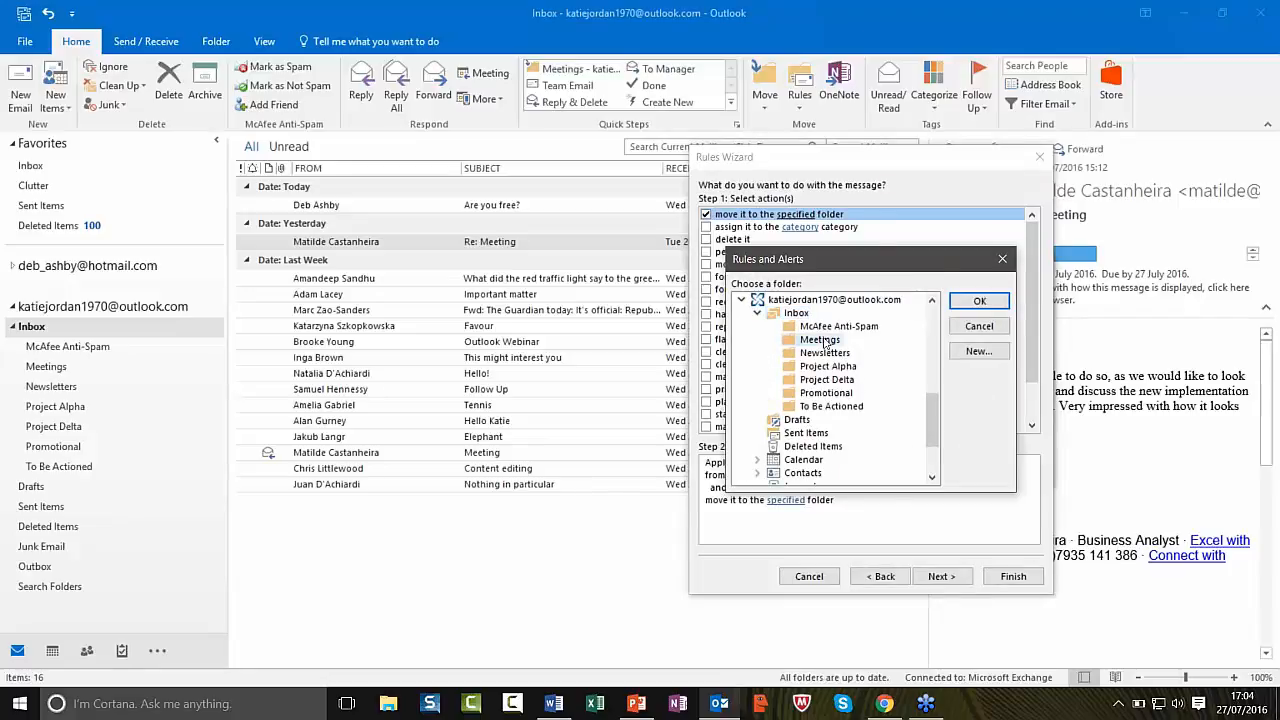
click(979, 302)
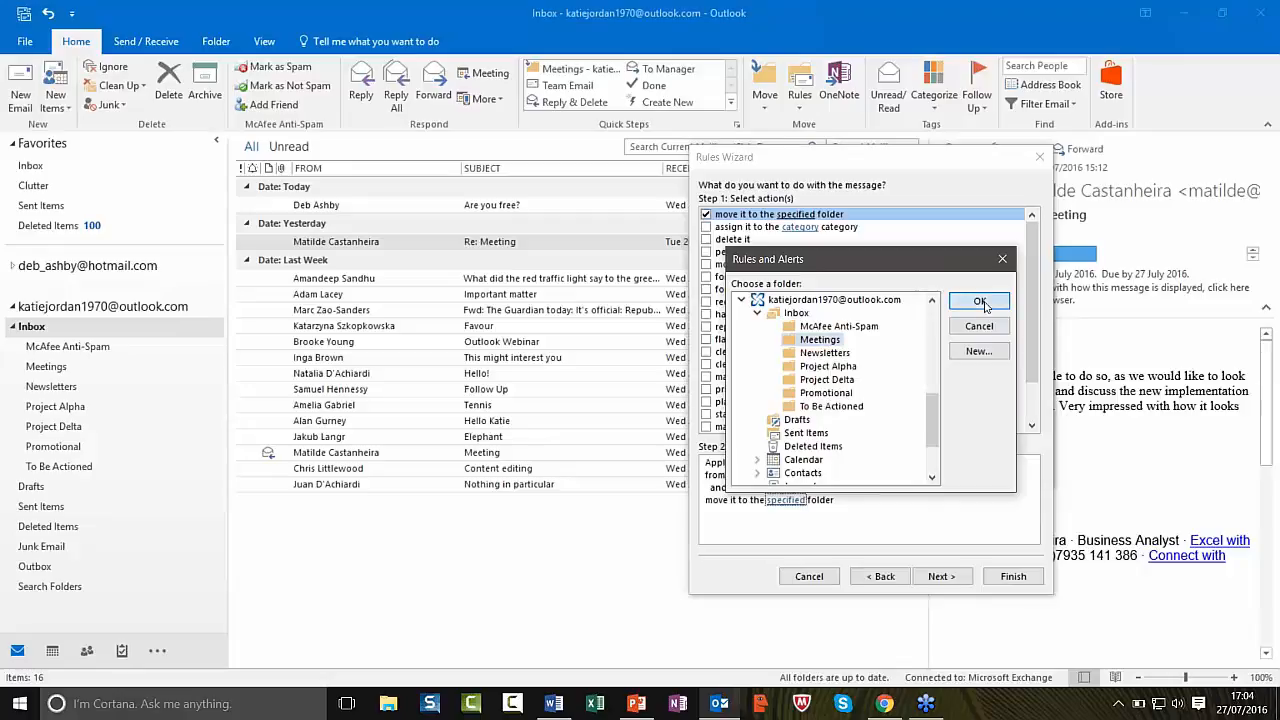
click(934, 580)
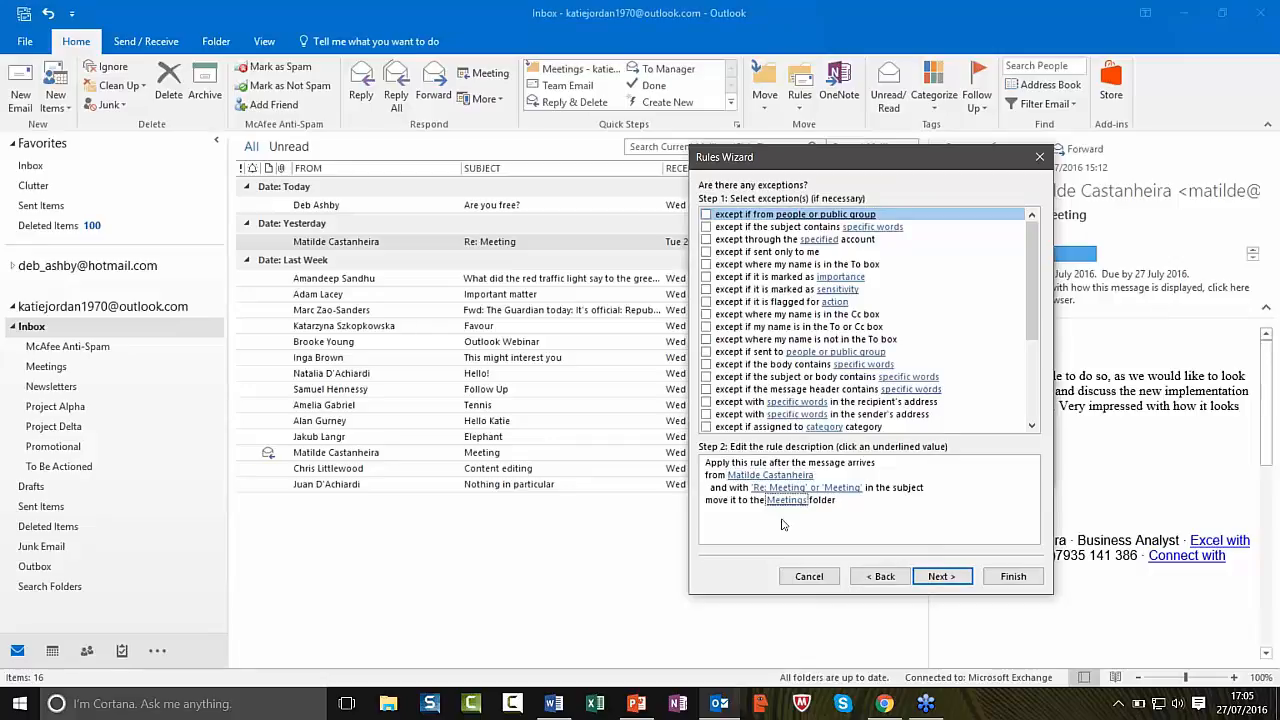
click(1028, 582)
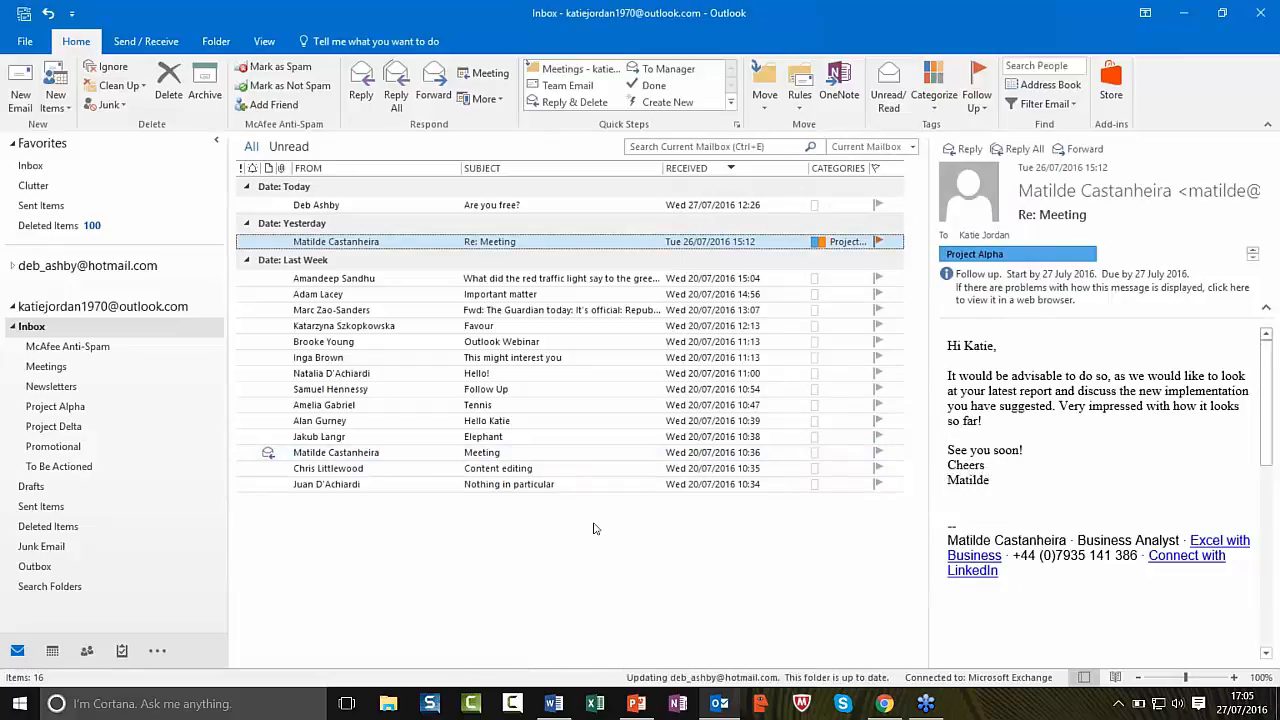
Step: Review the new rule's description in Manage Rules & Alerts for the outlook.com account's Inbox and close the dialog
click(47, 366)
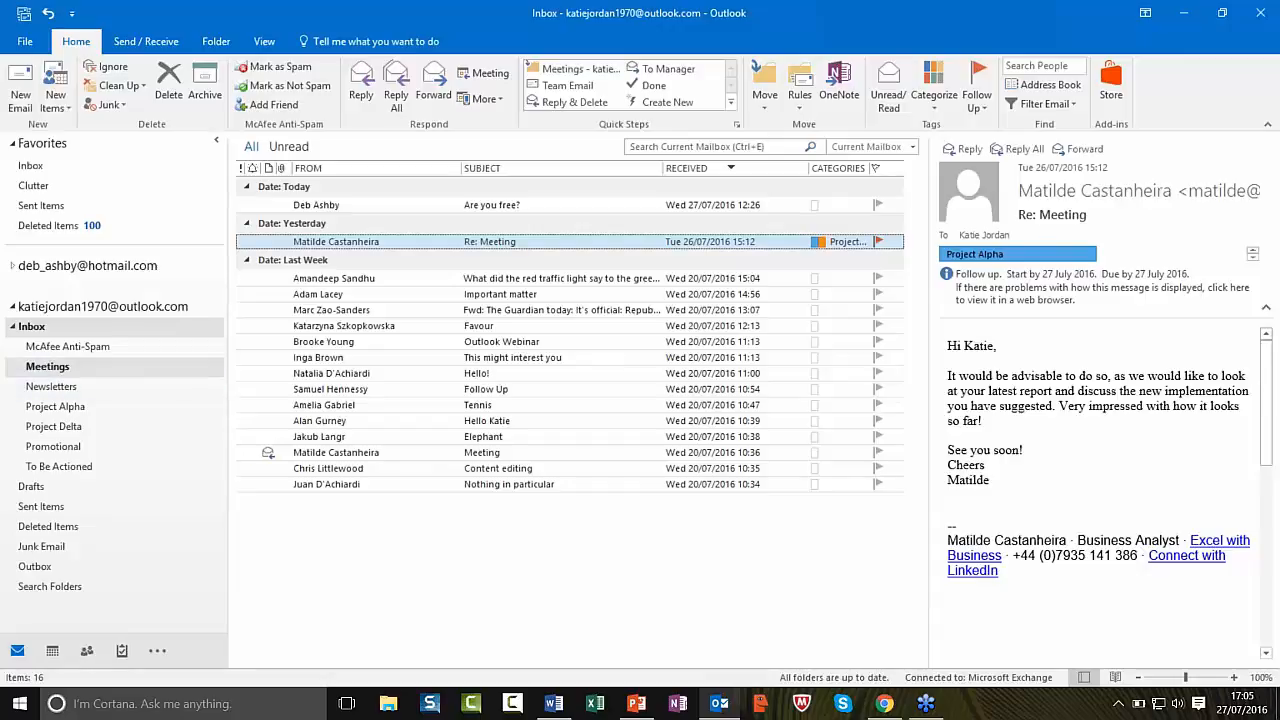
click(33, 166)
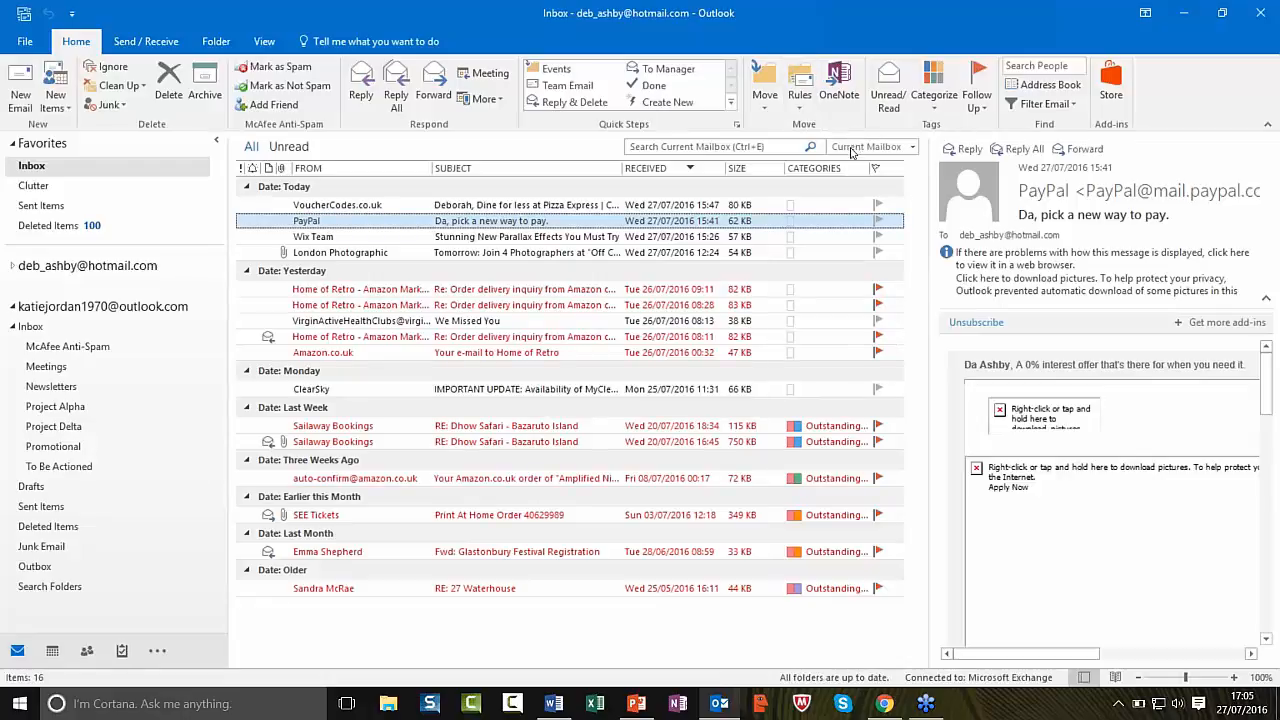
click(806, 108)
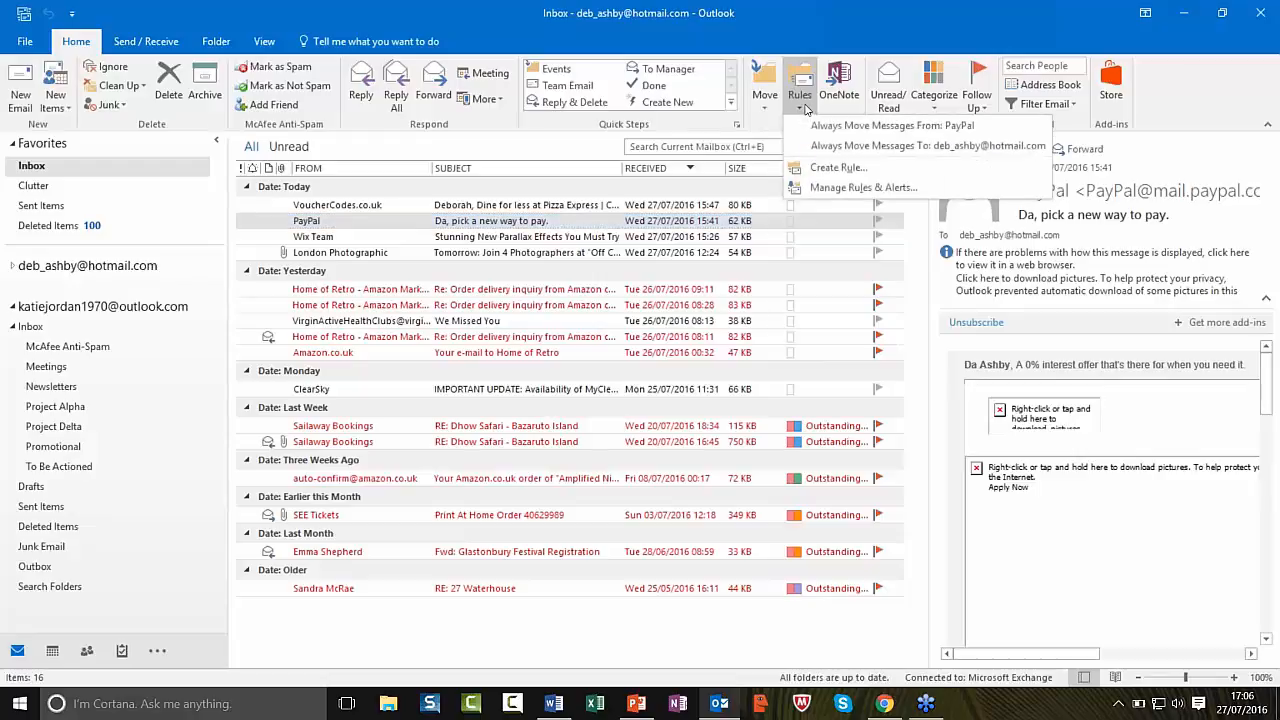
click(935, 192)
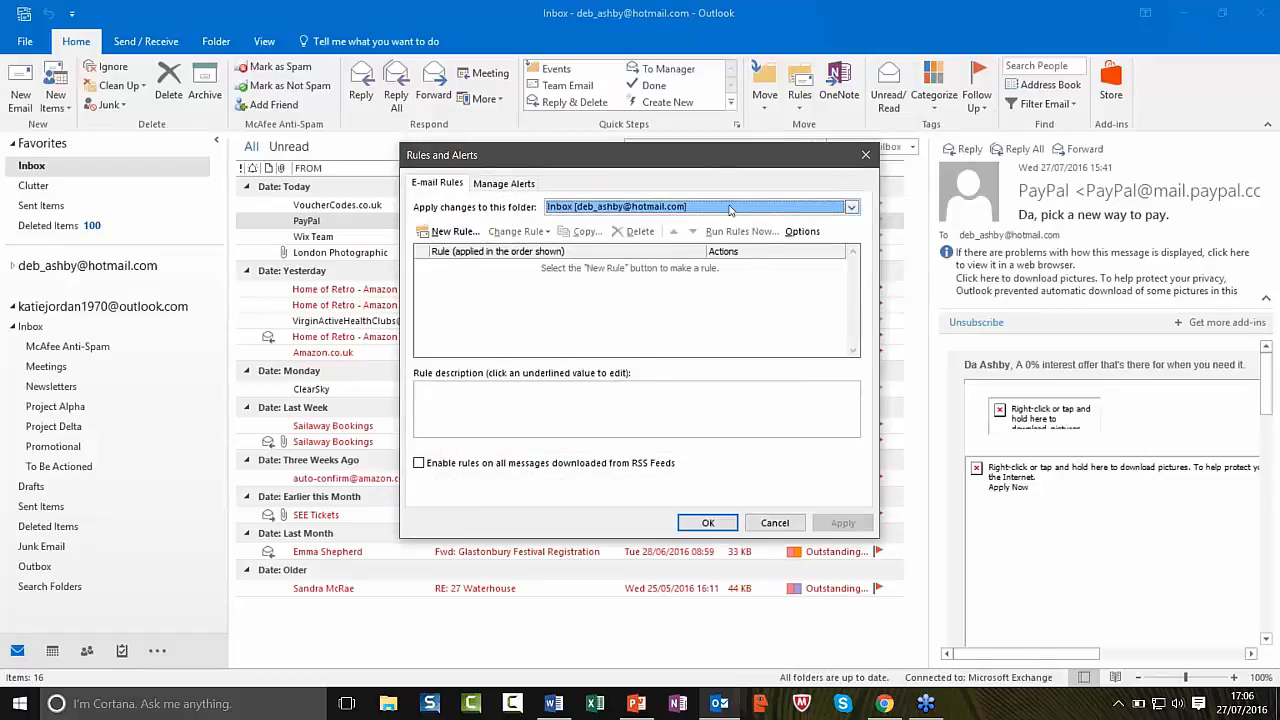
click(600, 207)
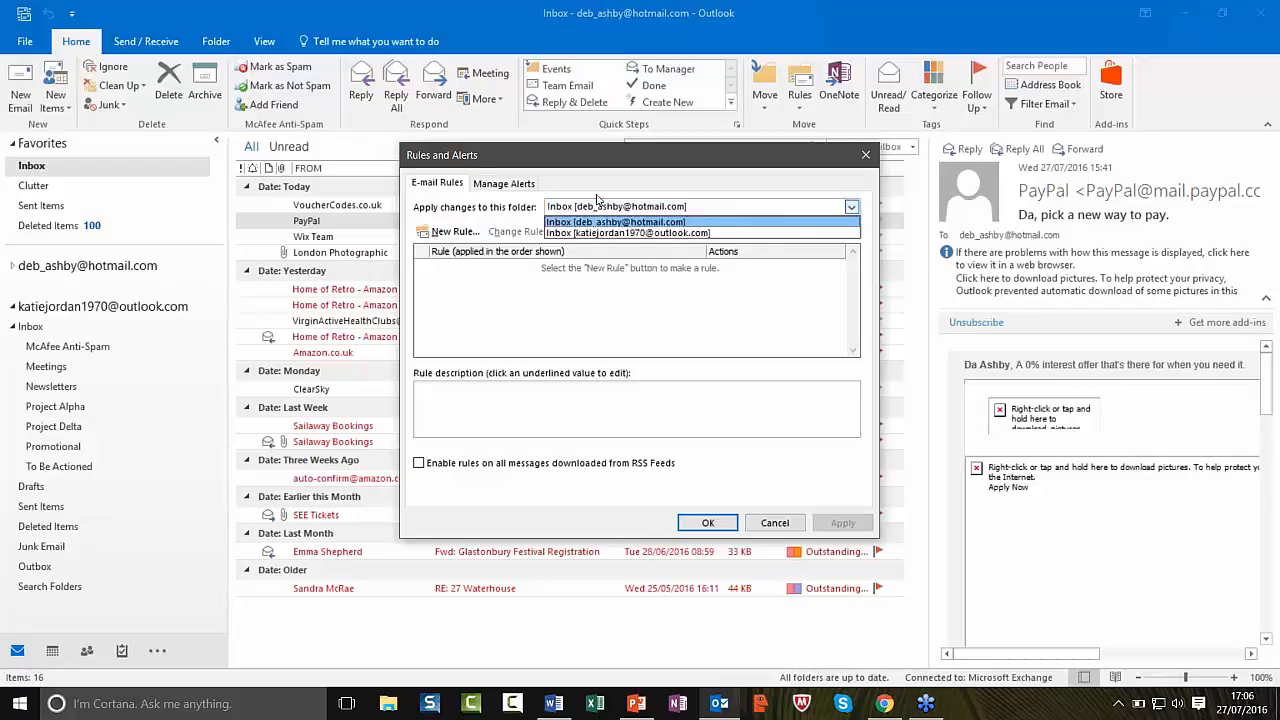
click(742, 234)
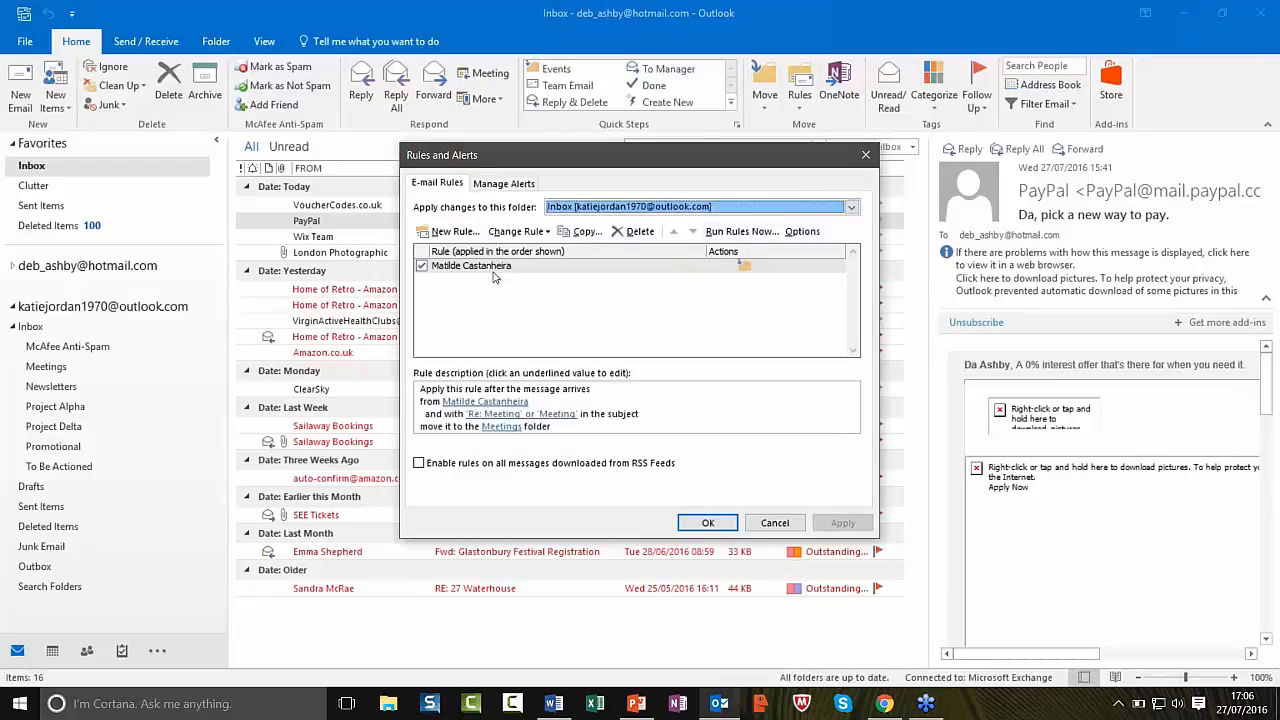
click(536, 267)
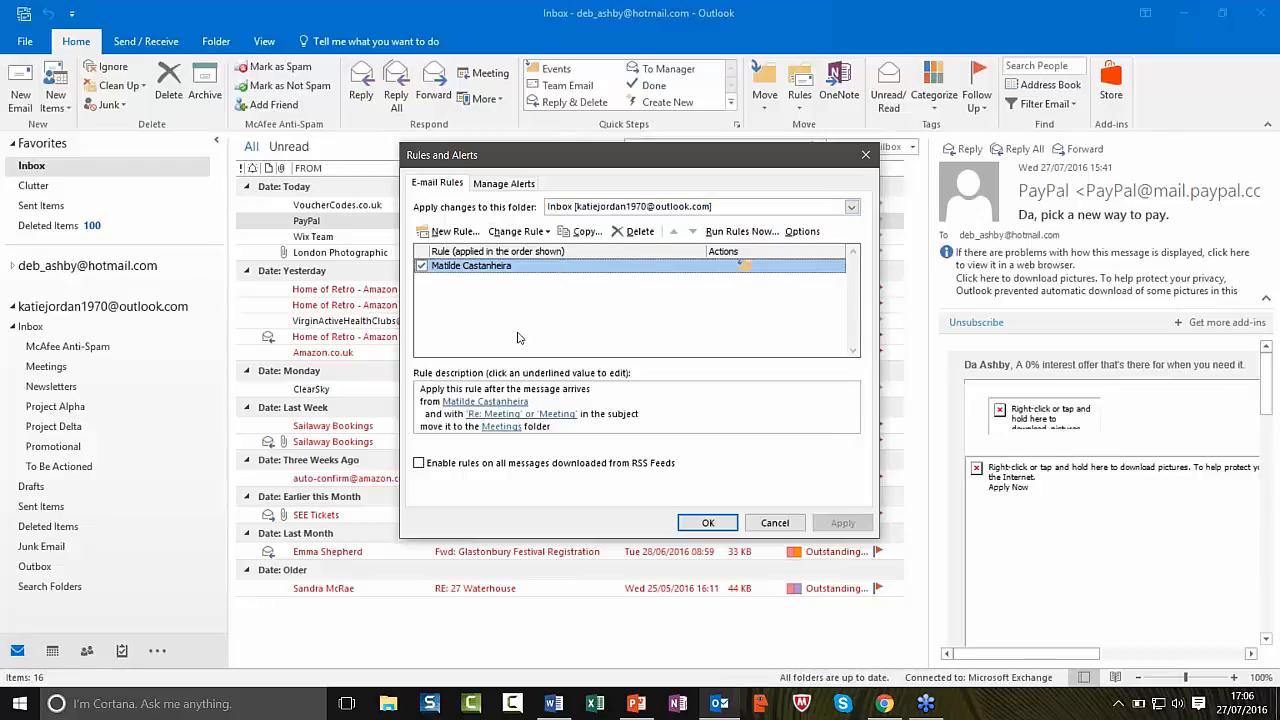
click(468, 415)
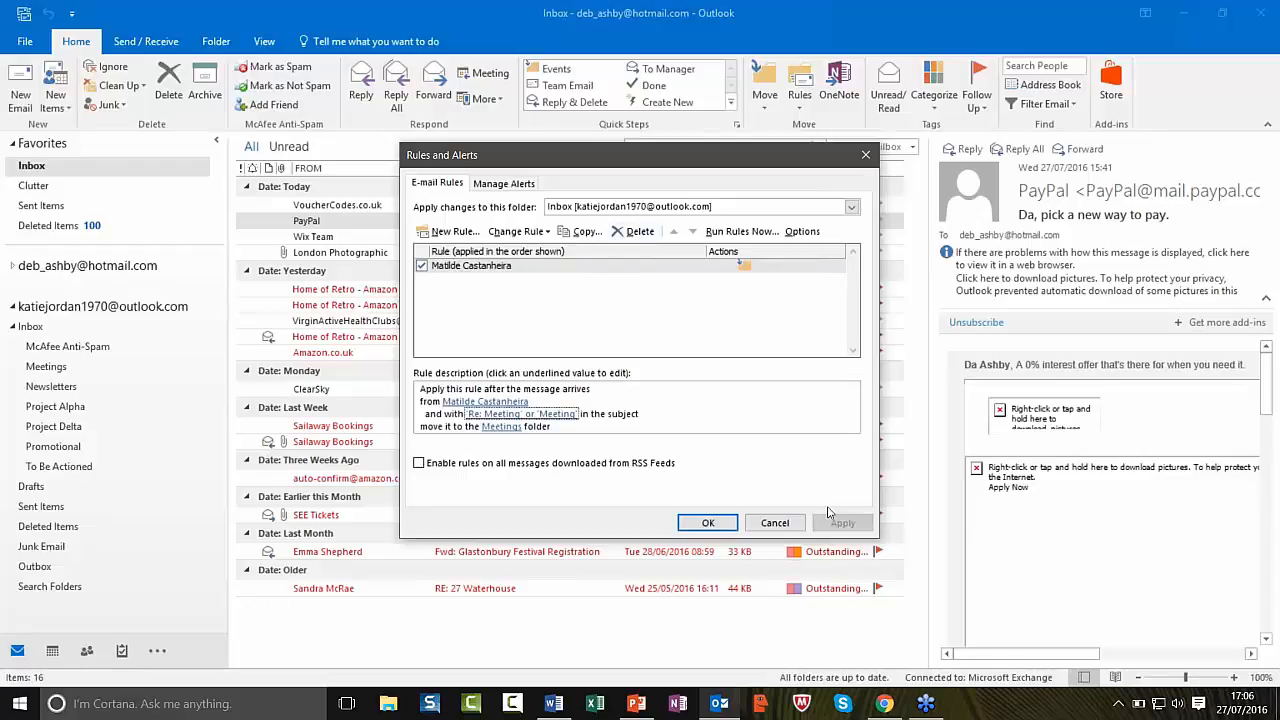
click(866, 156)
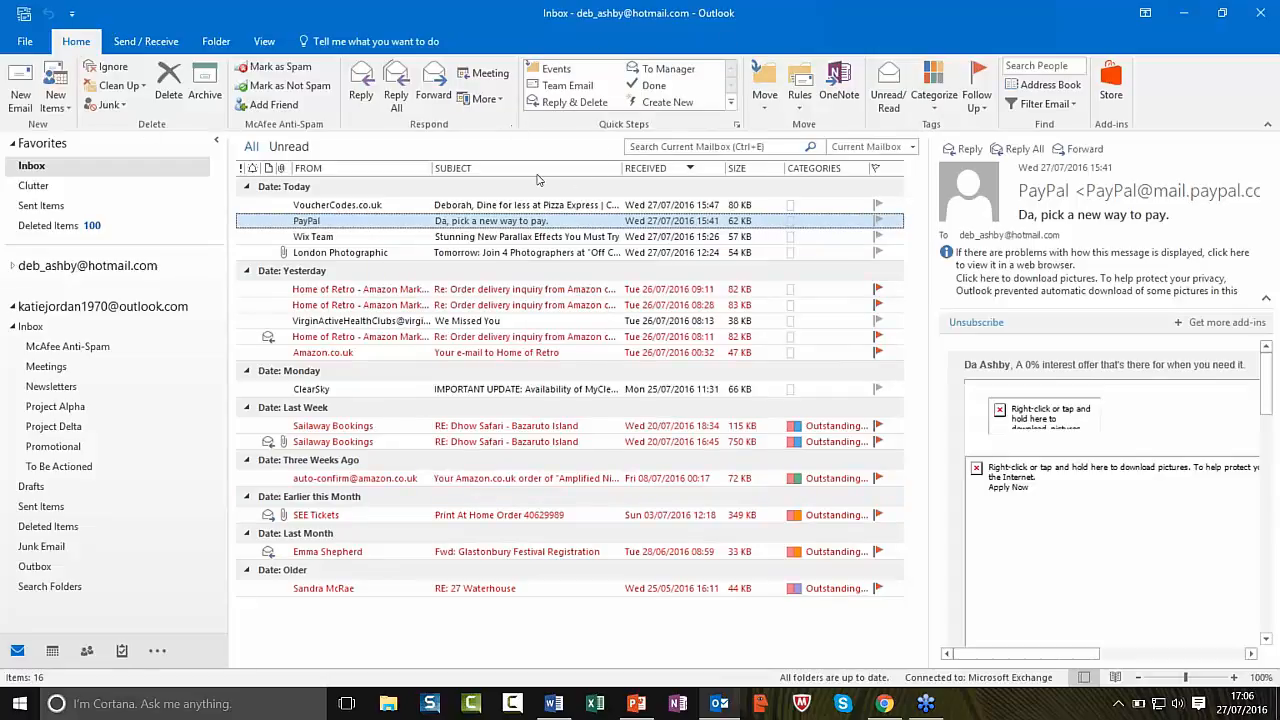
Step: View the expanded Quick Steps gallery and return to the outlook.com account's Inbox
click(731, 103)
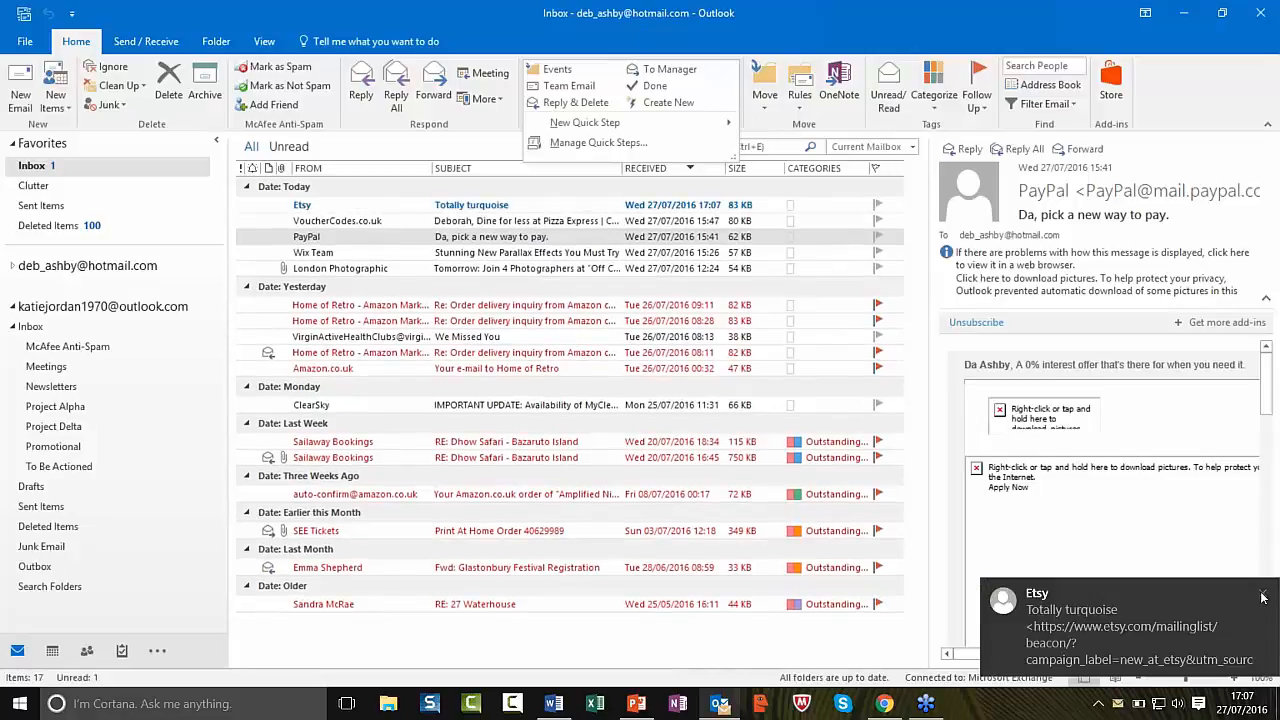
click(1260, 597)
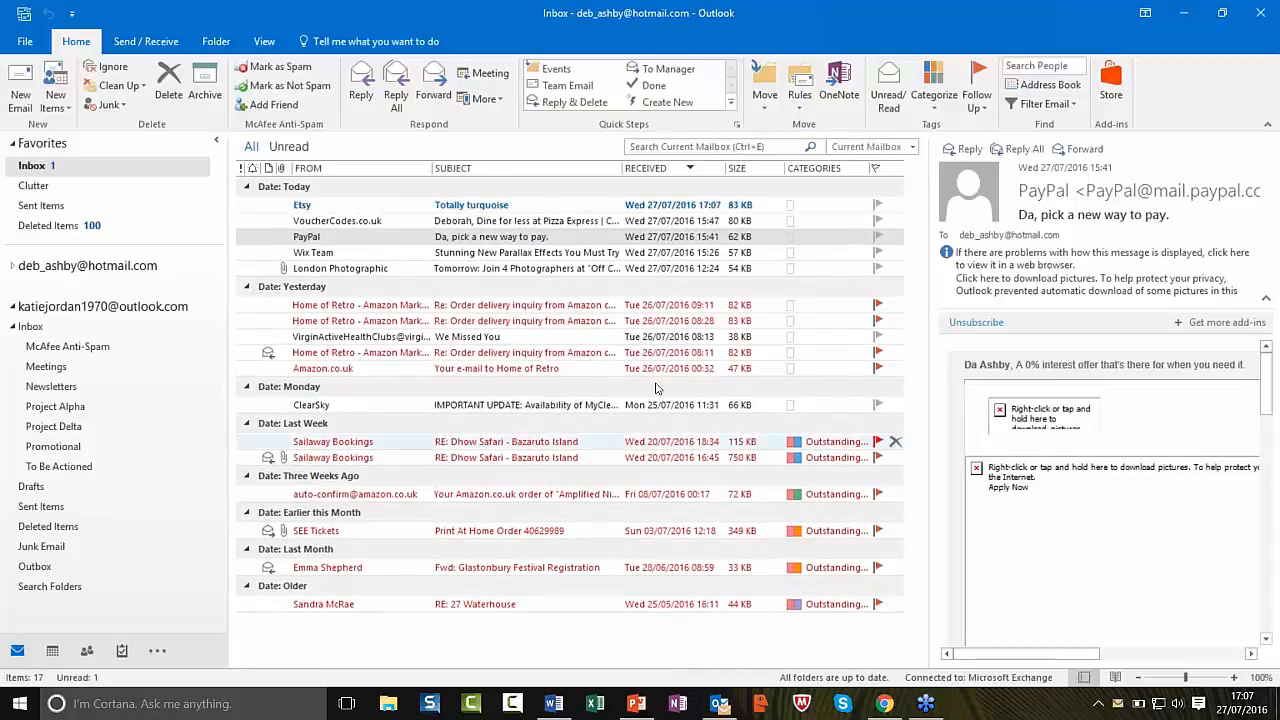
click(30, 327)
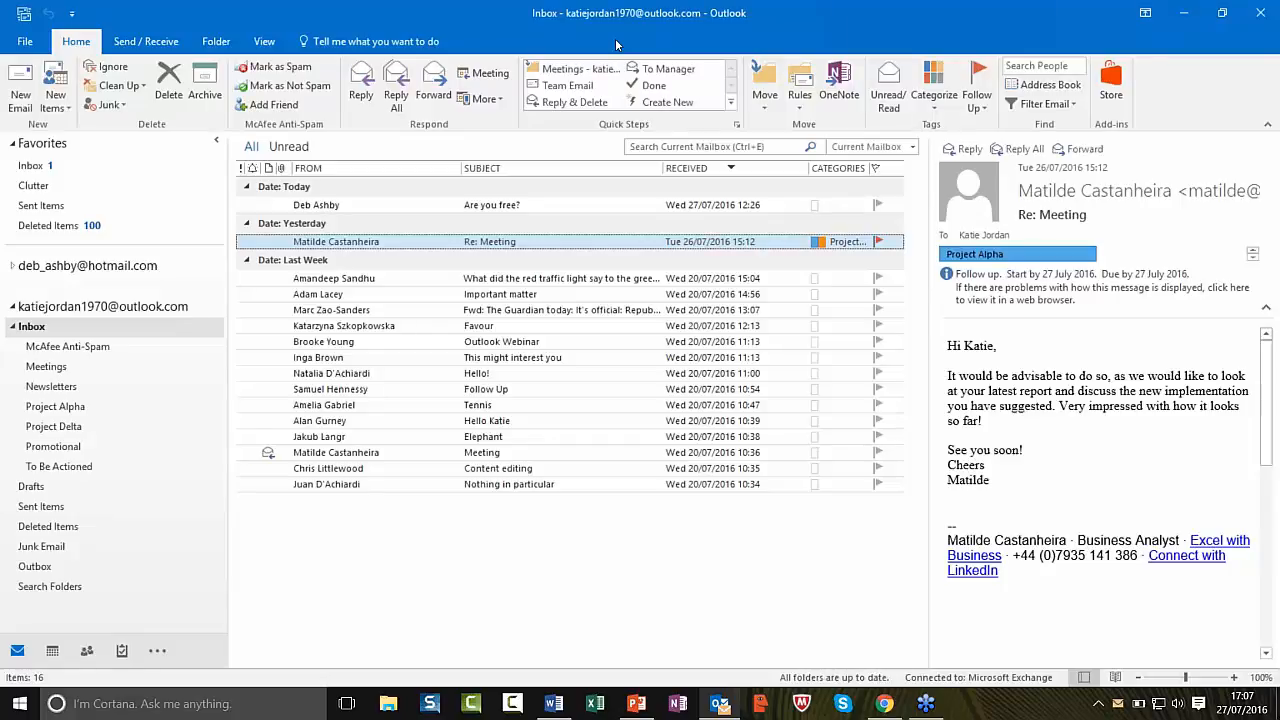
Step: Open a blank new email message and close it without sending
click(20, 100)
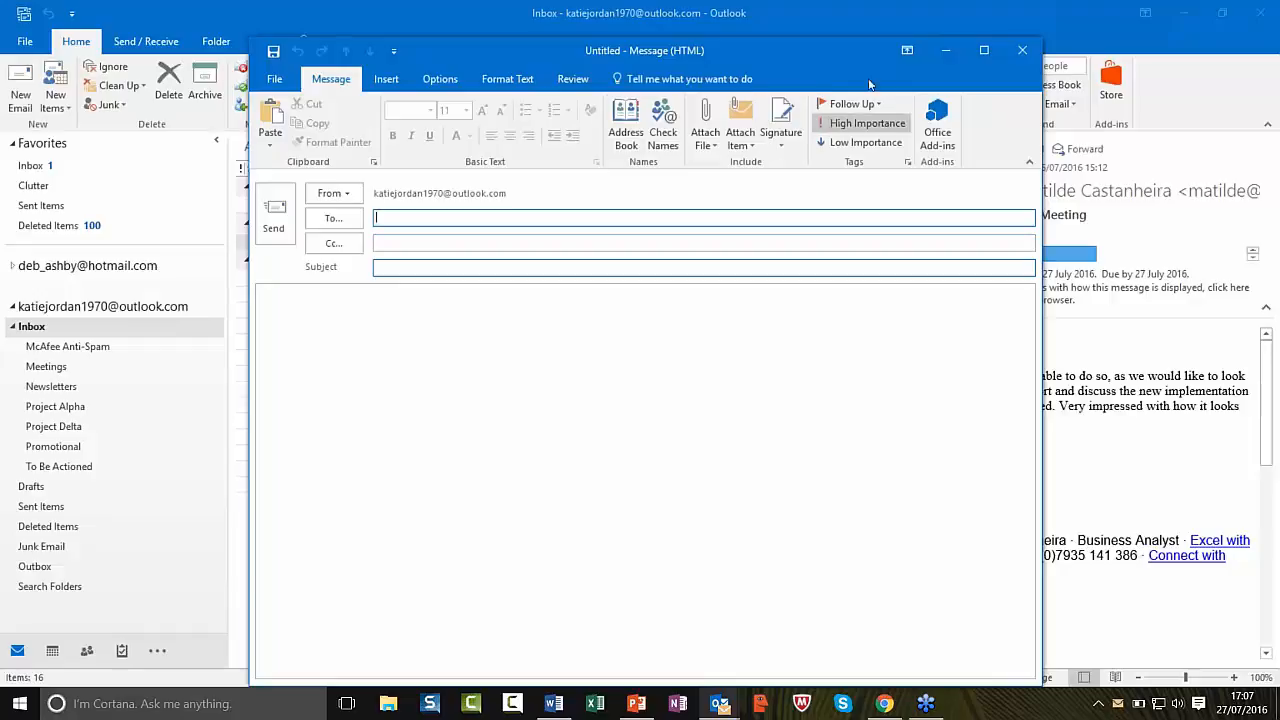
click(1022, 51)
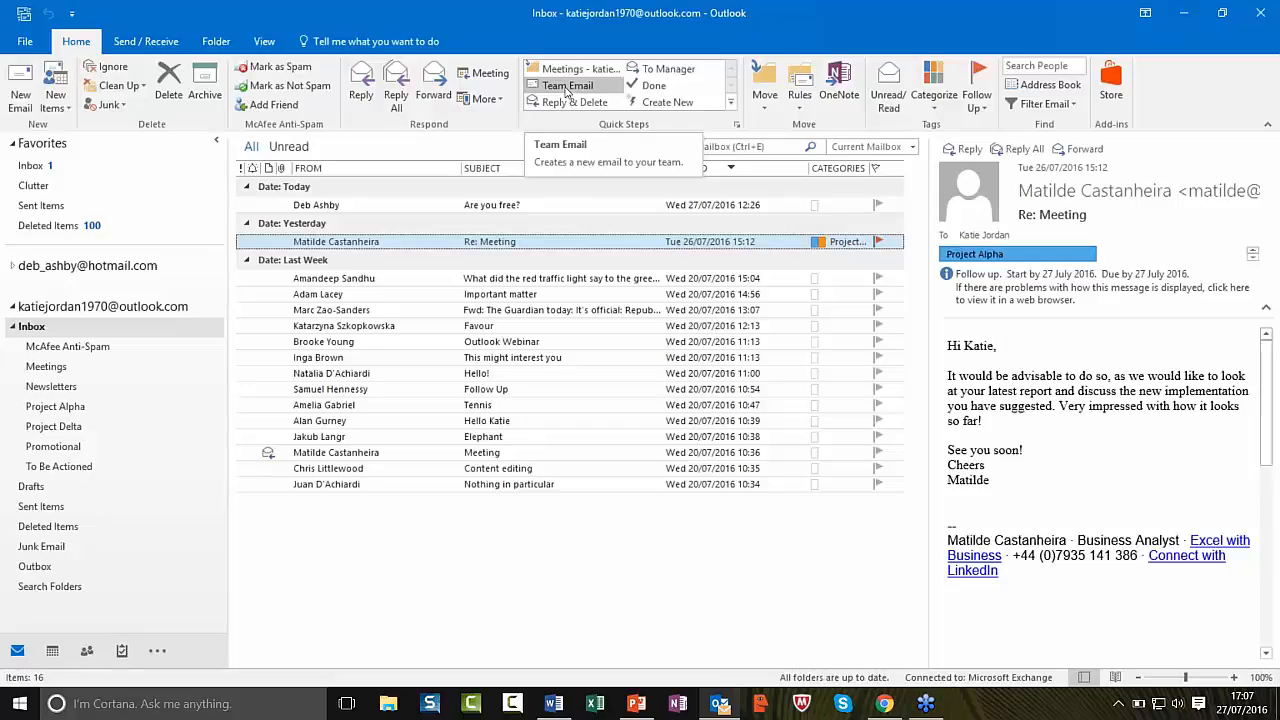
Step: Open the Team Email quick step for editing and rename it "Content Team"
right_click(568, 89)
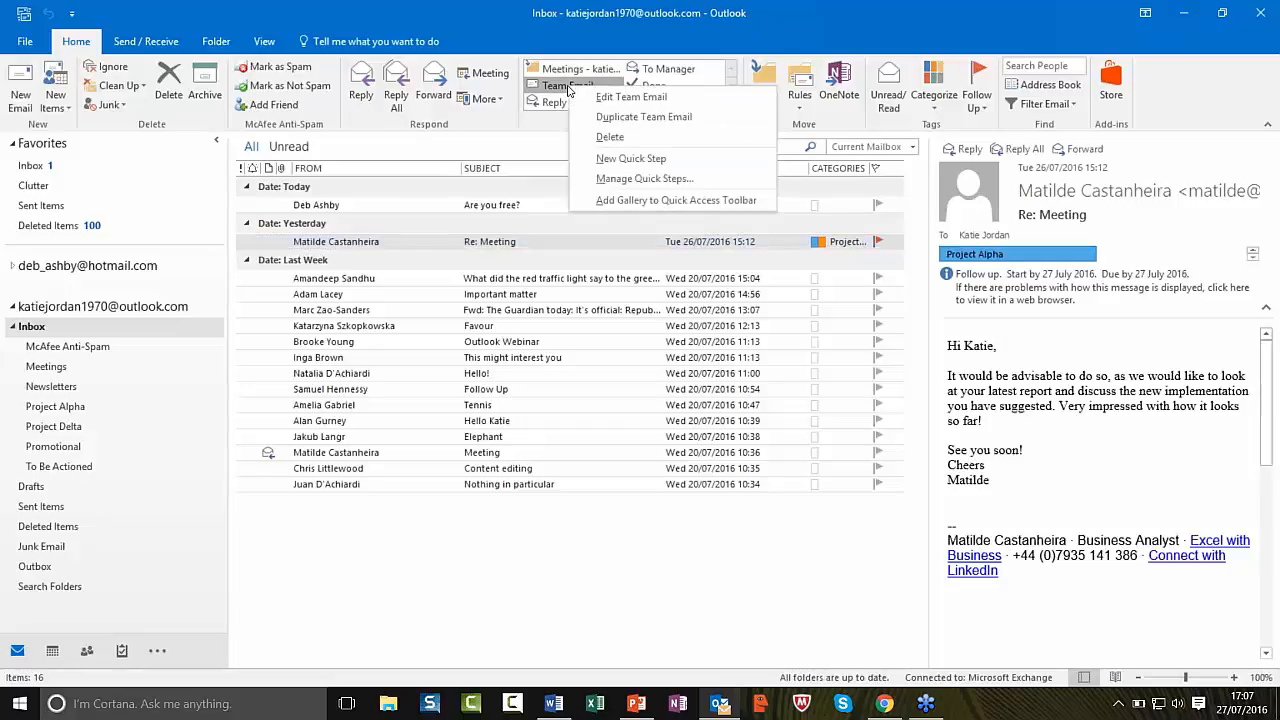
click(679, 97)
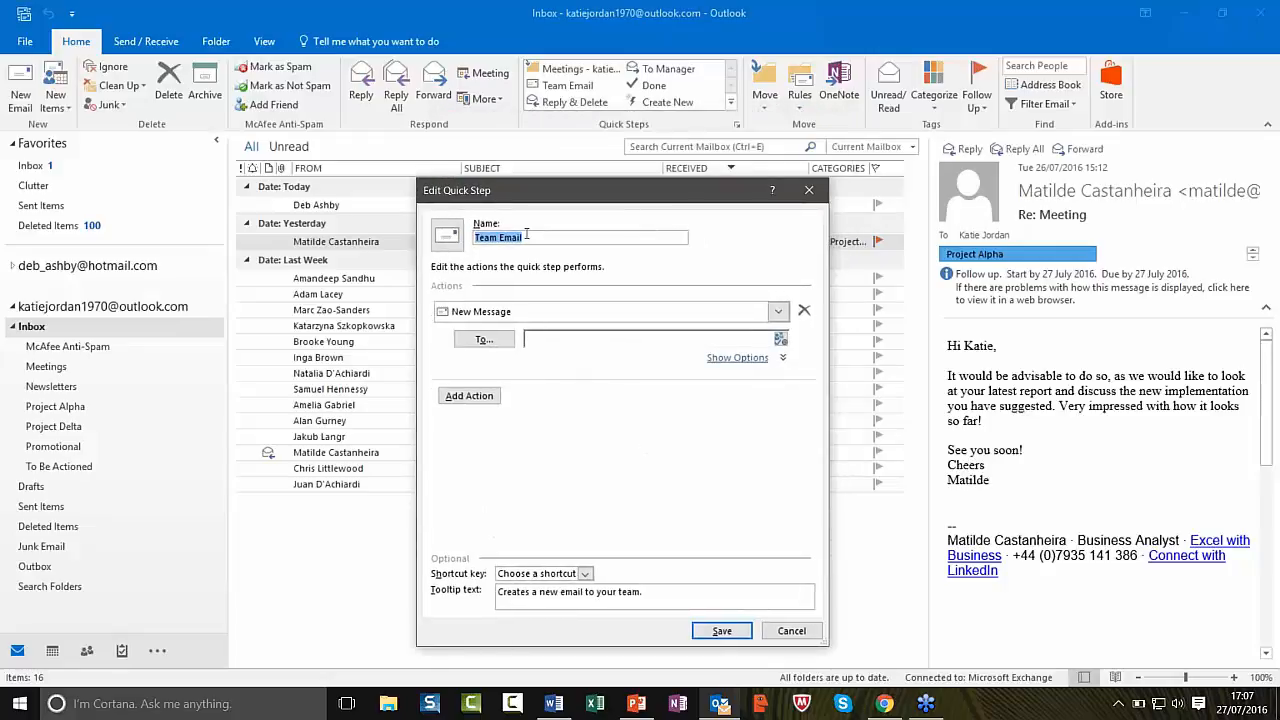
text(Content Team)
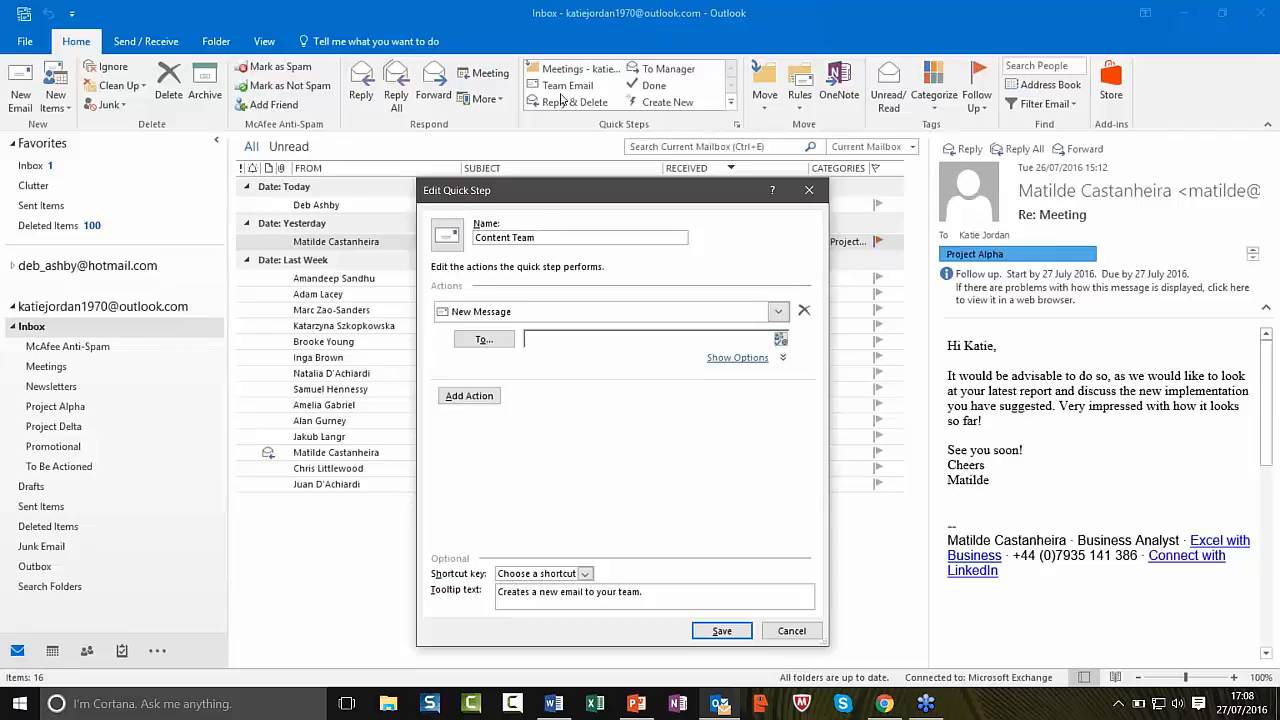
Step: Add both people from the outlook.com account's Contacts as recipients of the Content Team quick step and save it
click(483, 339)
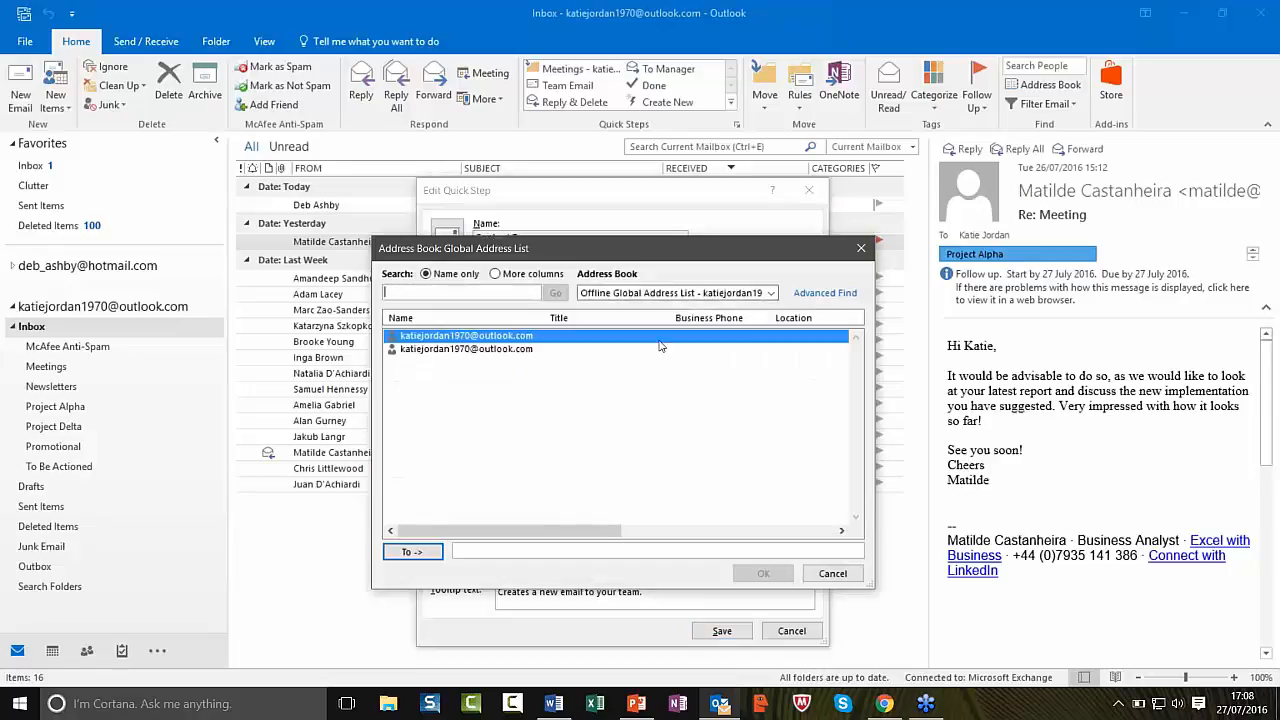
click(763, 293)
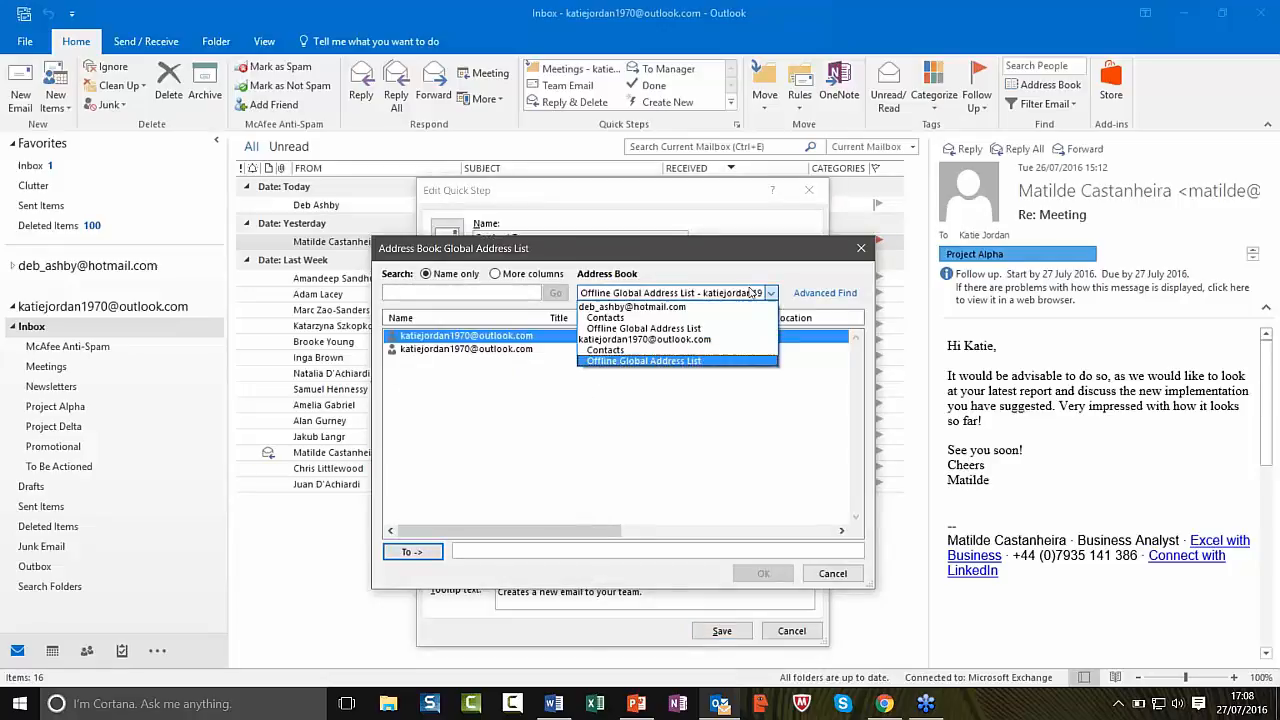
click(600, 352)
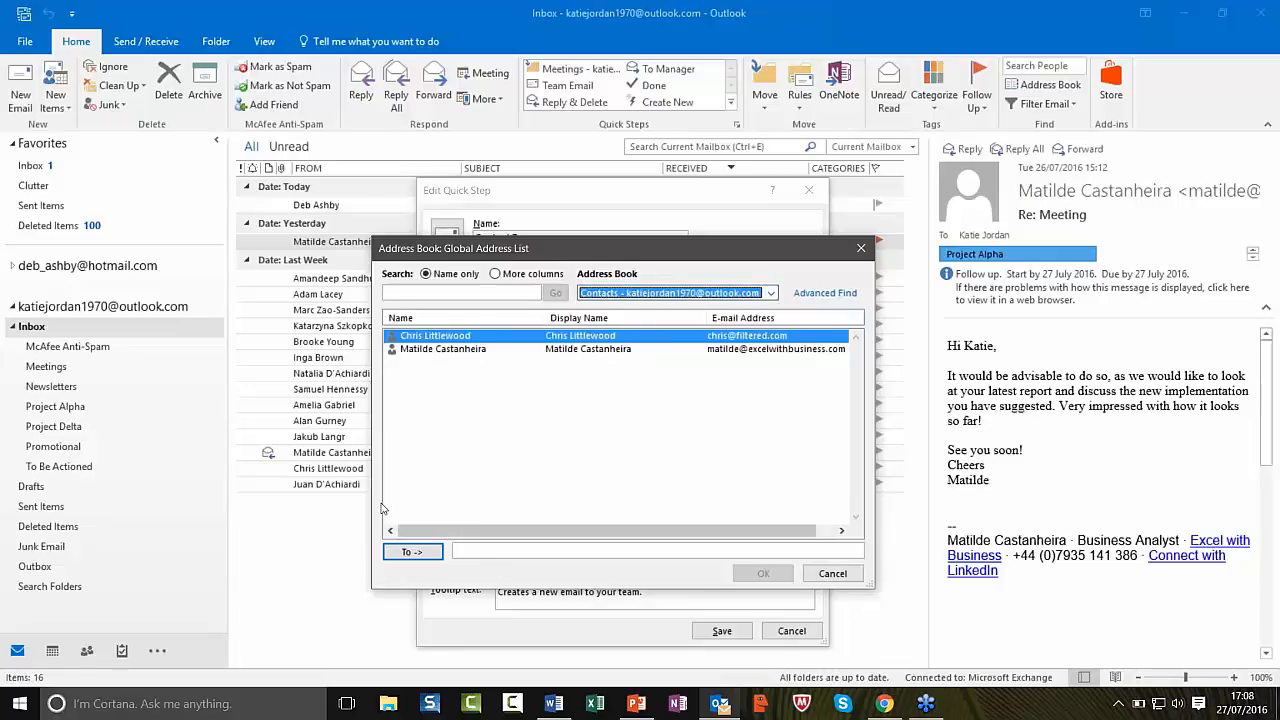
shift+click(445, 352)
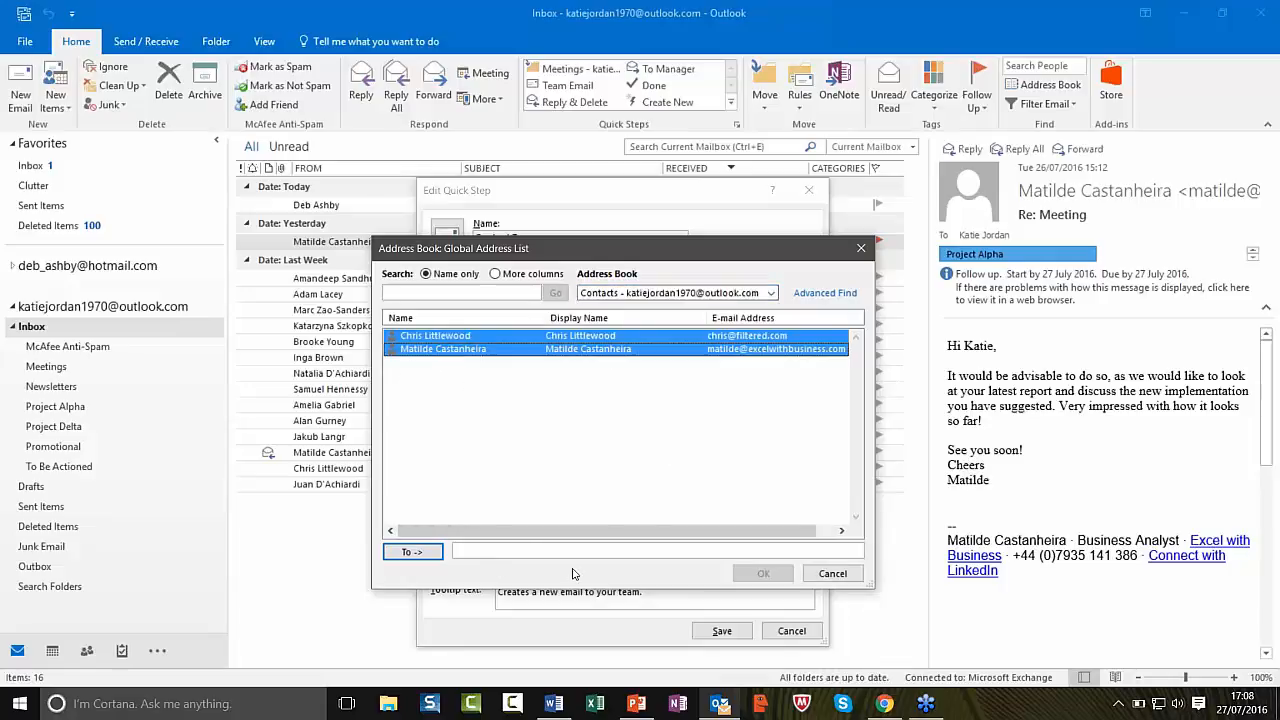
click(412, 552)
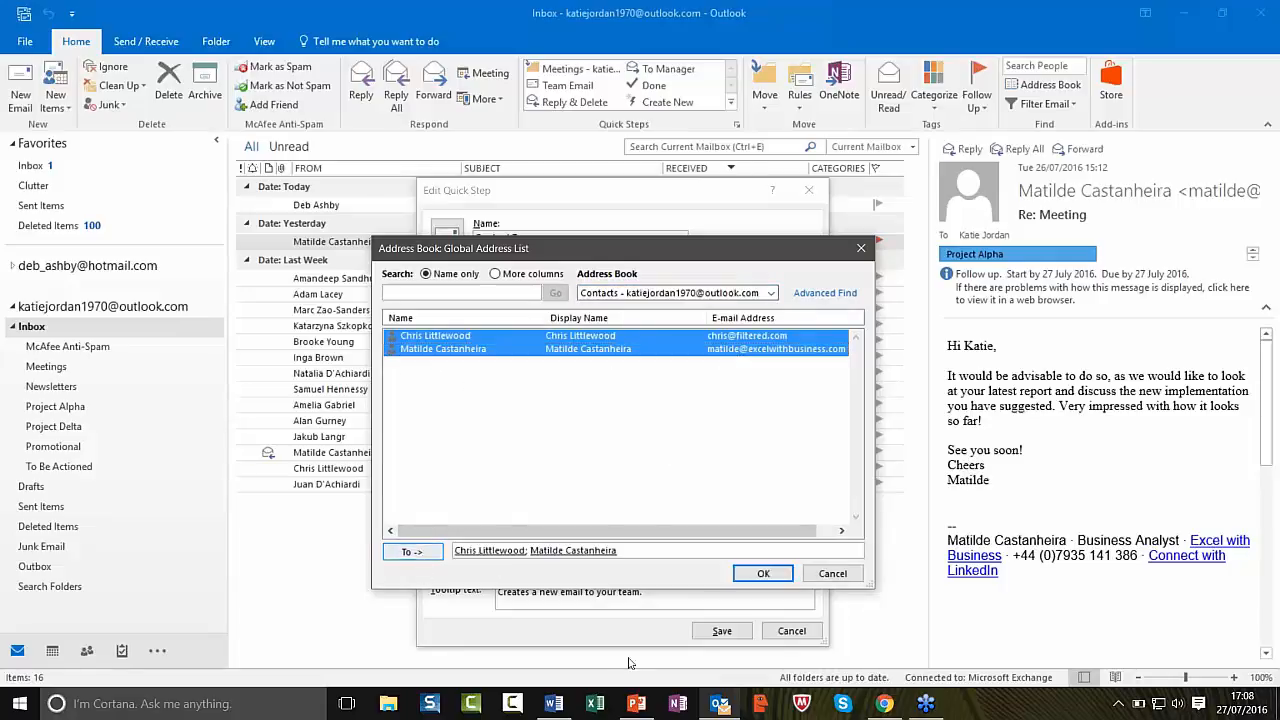
click(763, 573)
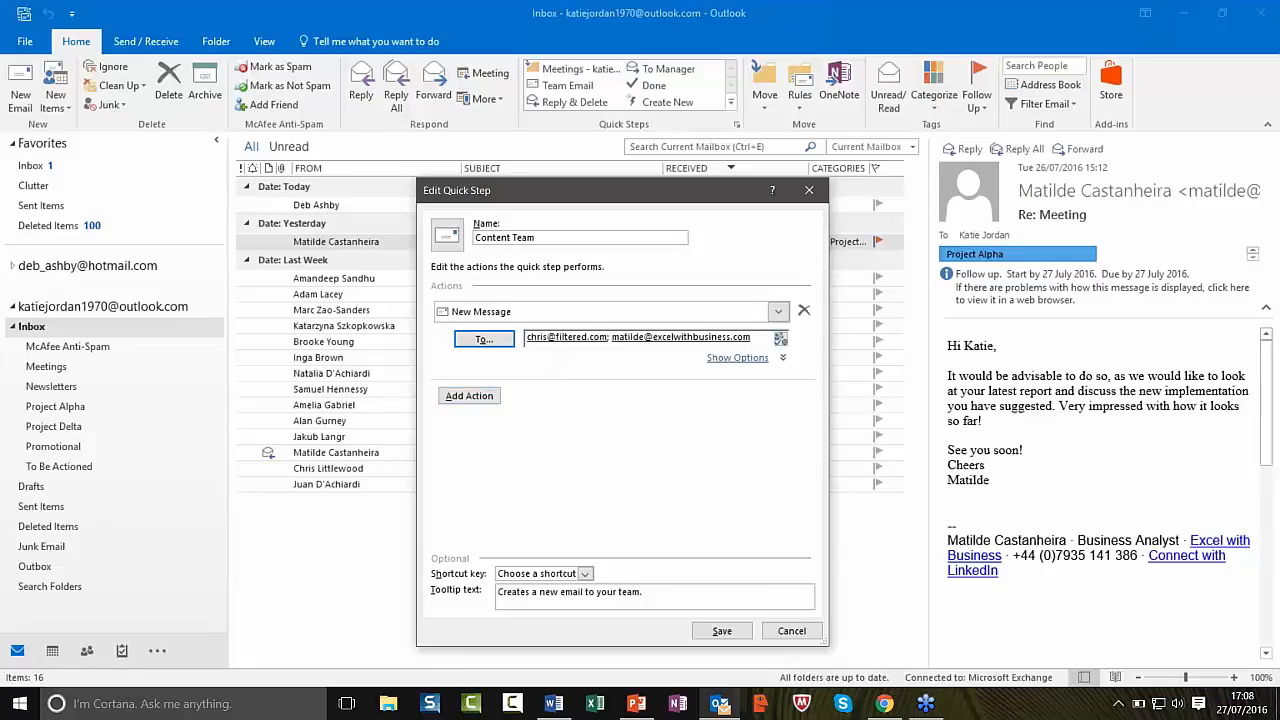
click(718, 632)
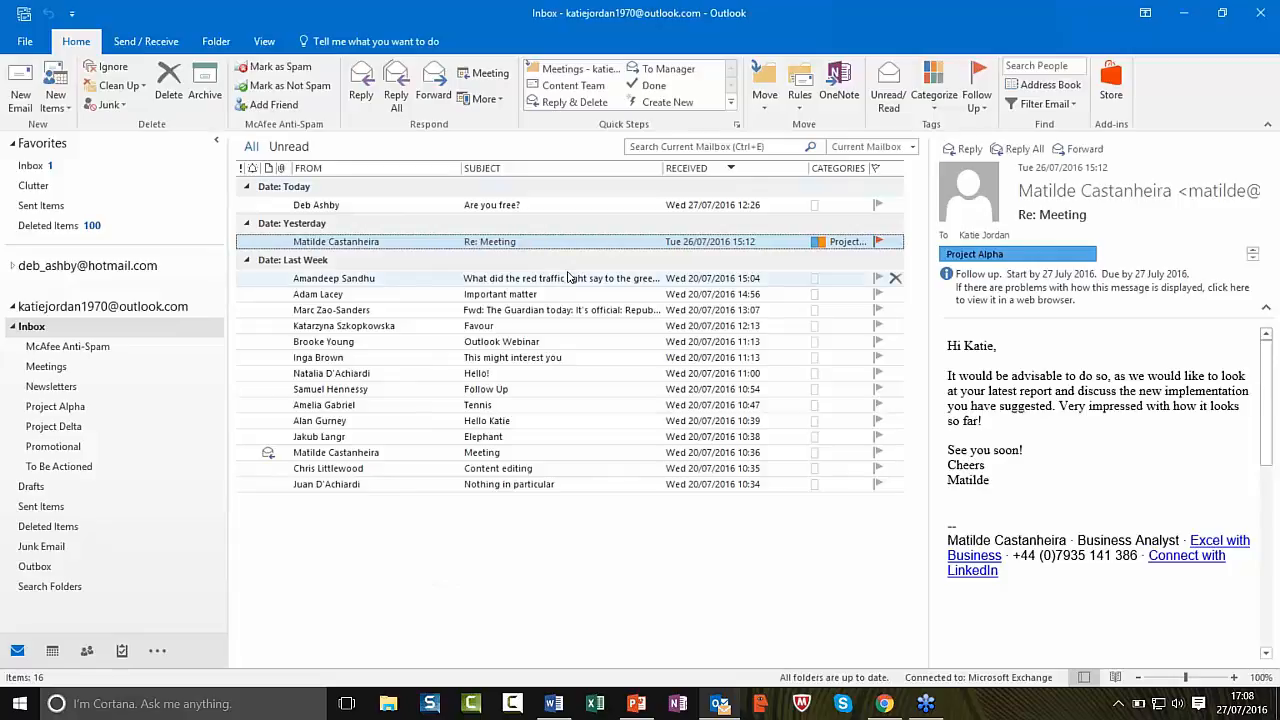
Step: Run the Content Team quick step to view its pre-addressed message and close the message without sending
click(591, 91)
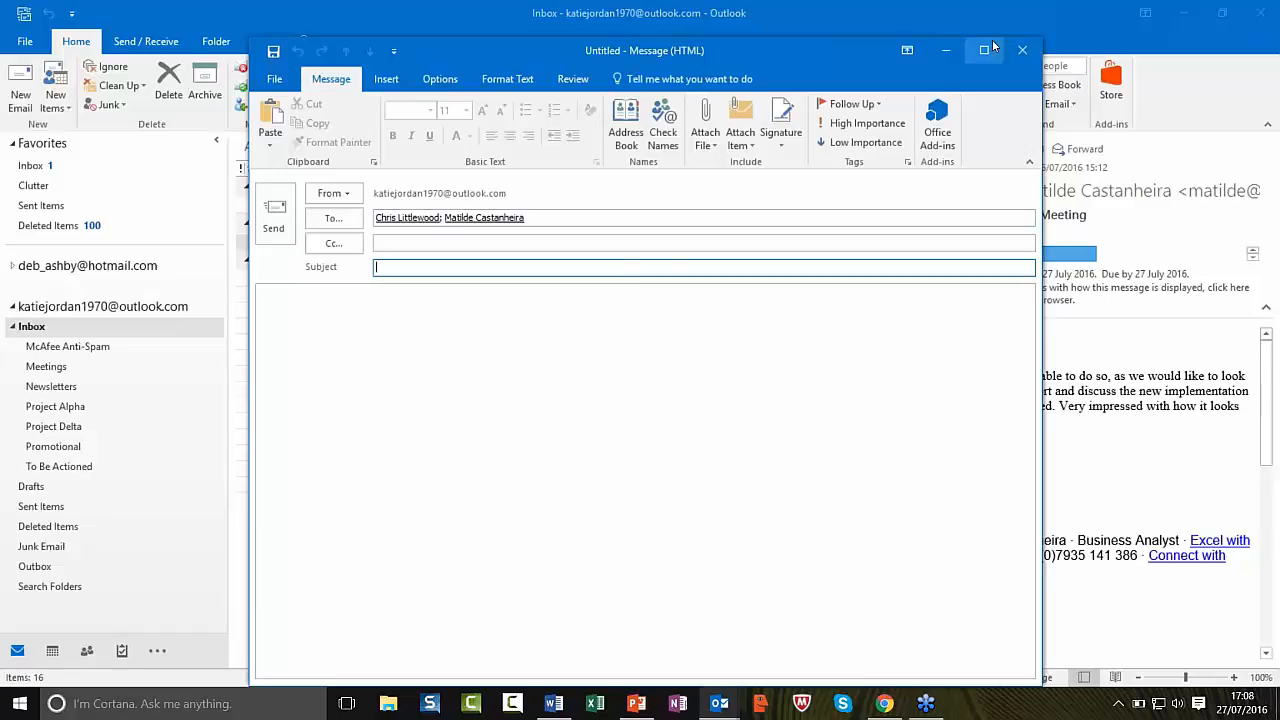
click(1023, 50)
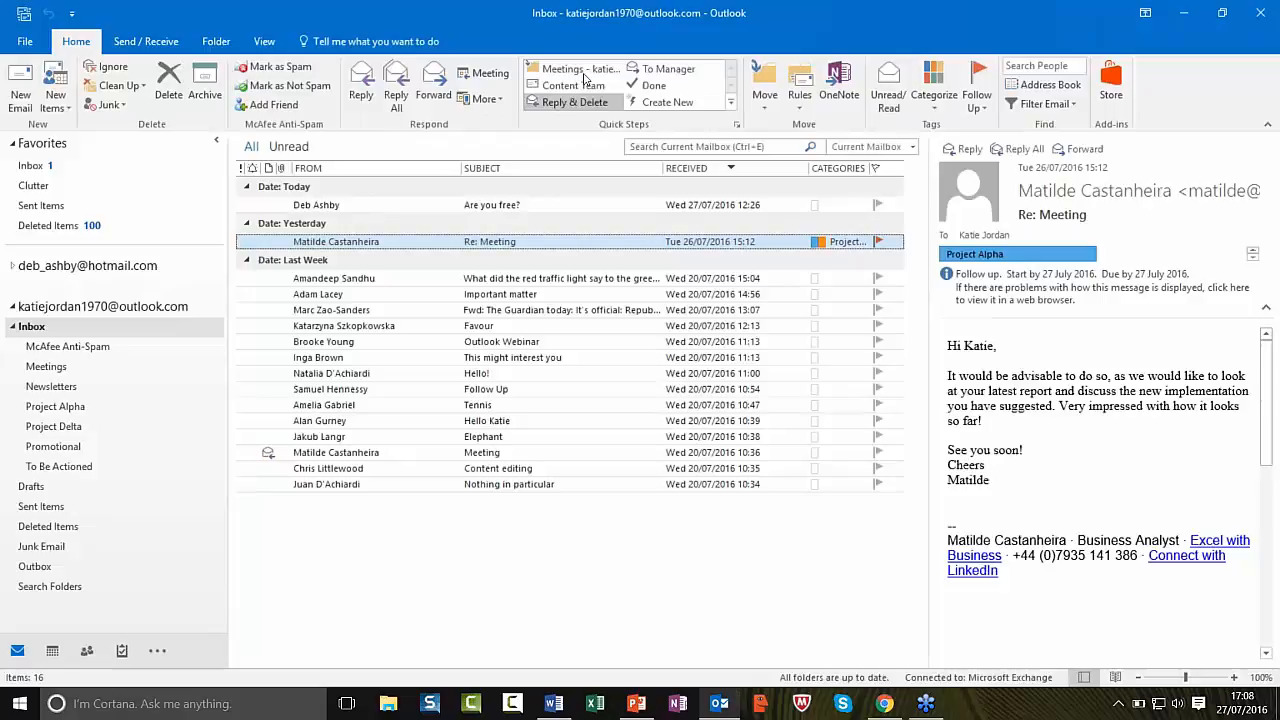
Step: Start a new custom quick step, look through its available actions, and close it without saving
click(668, 103)
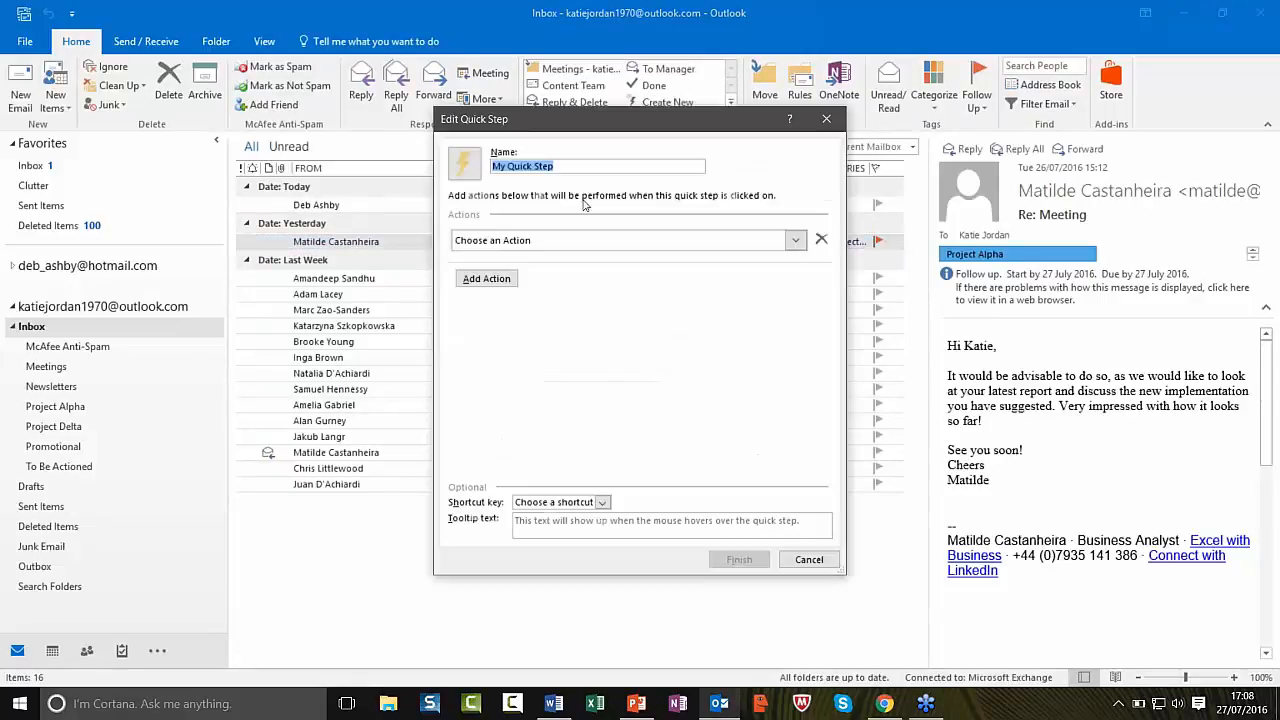
click(797, 242)
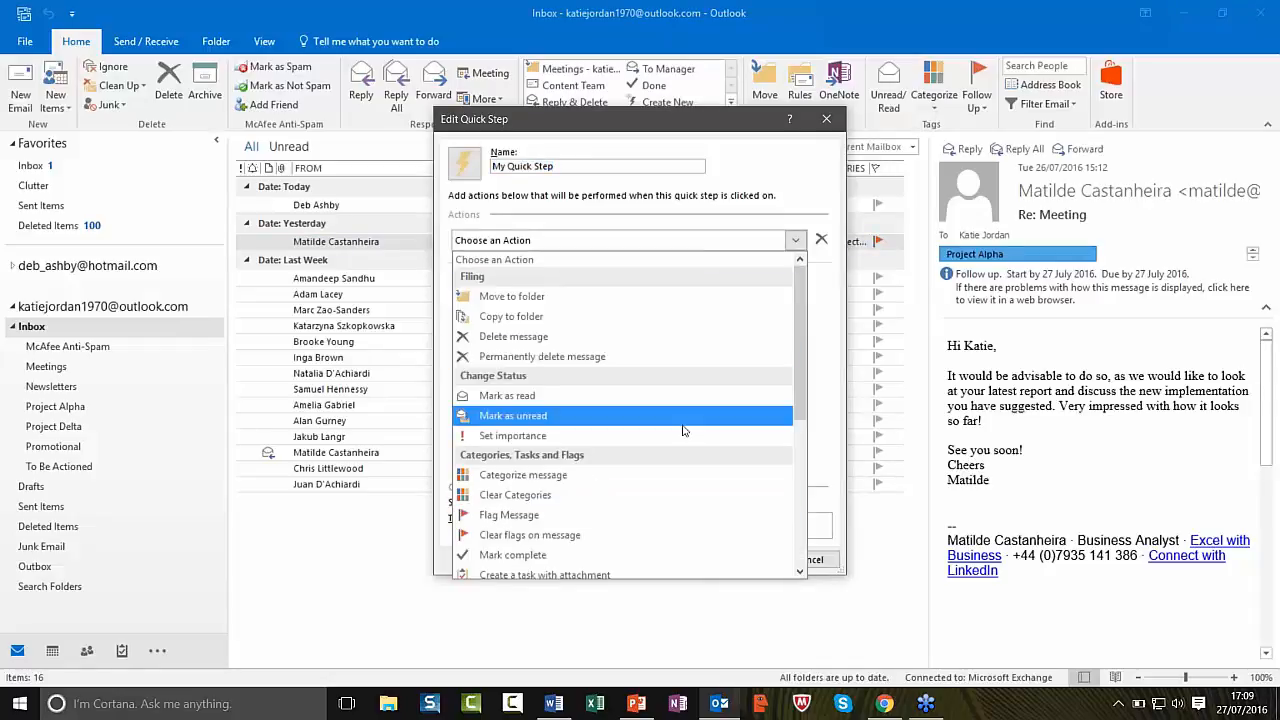
click(823, 169)
click(828, 117)
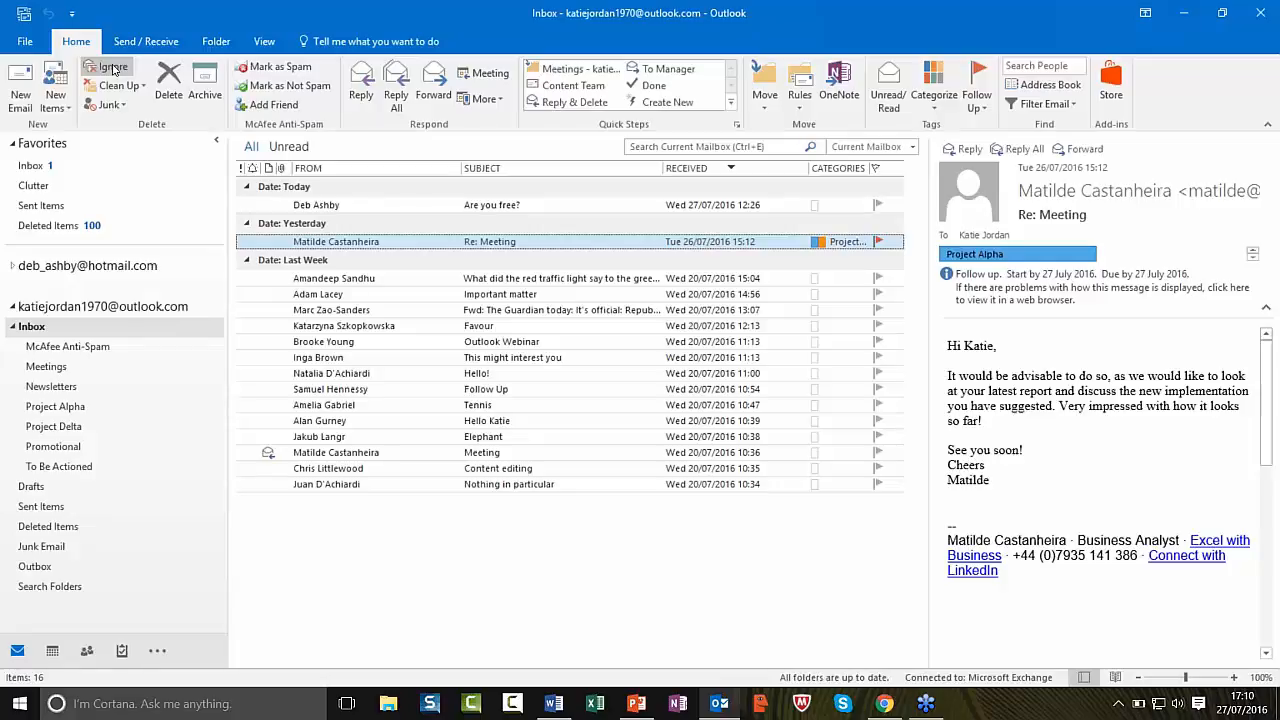
Step: Ignore the conversation of the "Favour" email in the Inbox so its messages go to Deleted Items
click(428, 328)
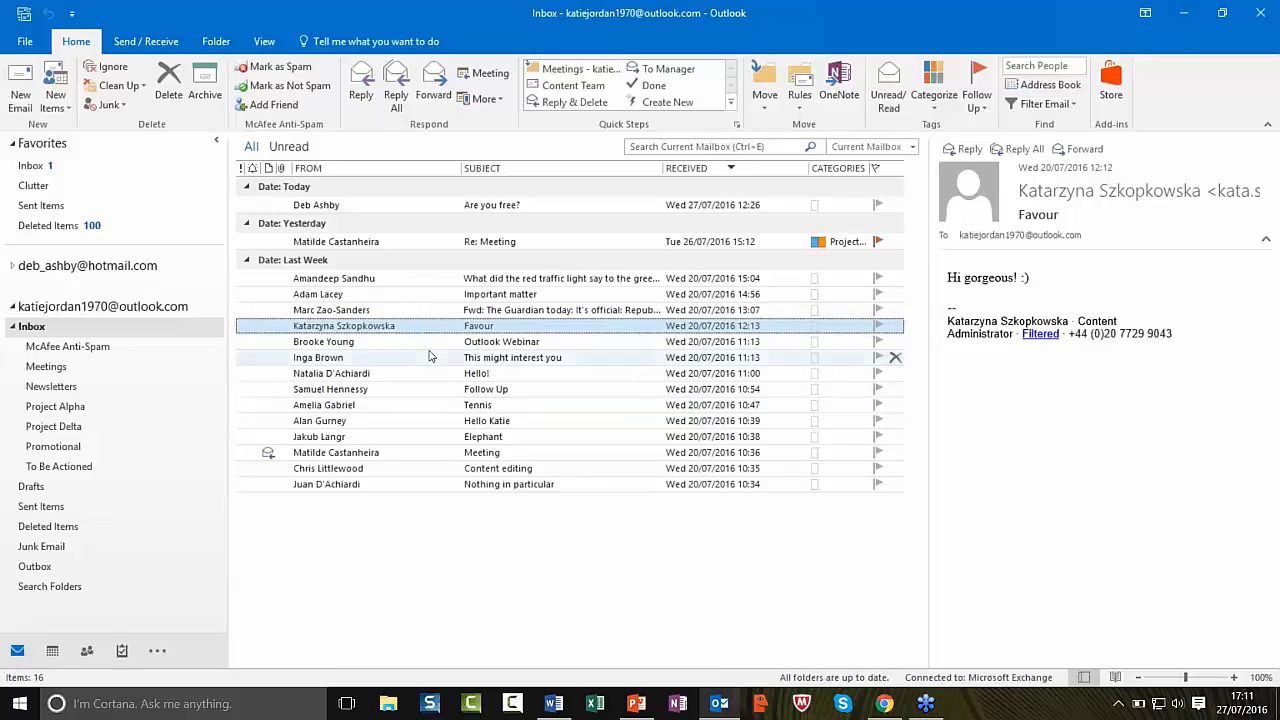
click(113, 68)
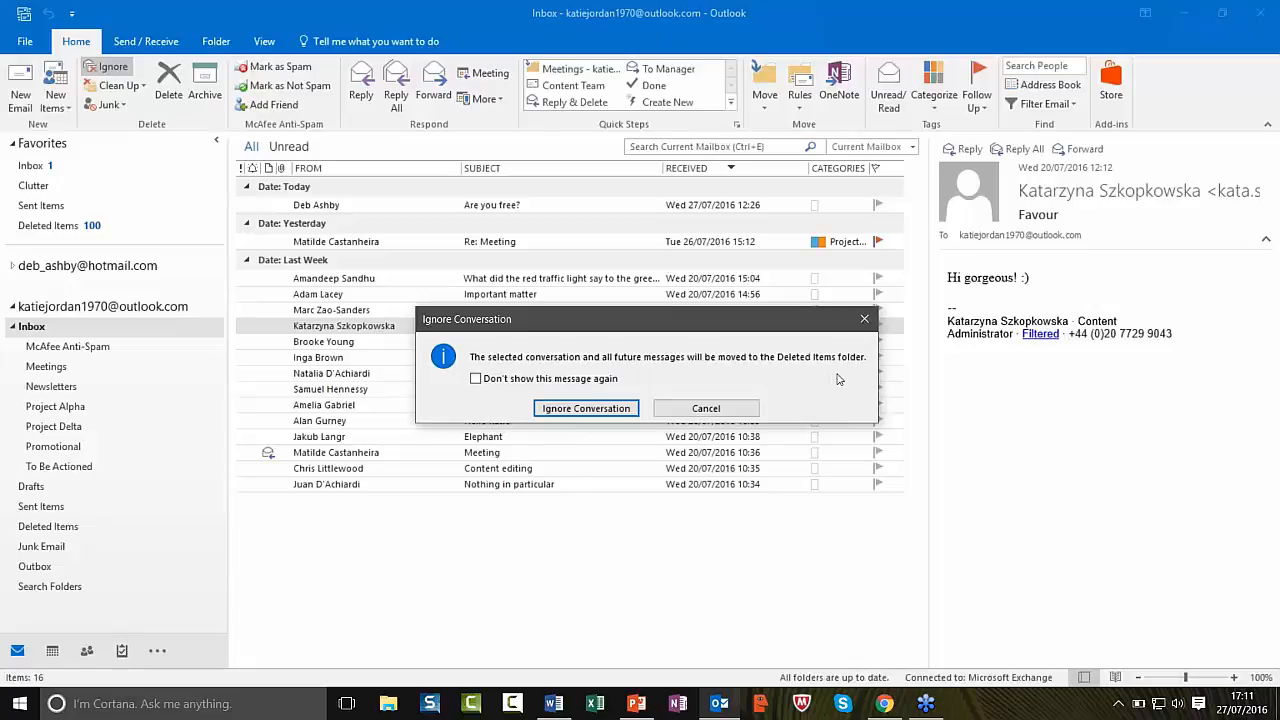
click(592, 410)
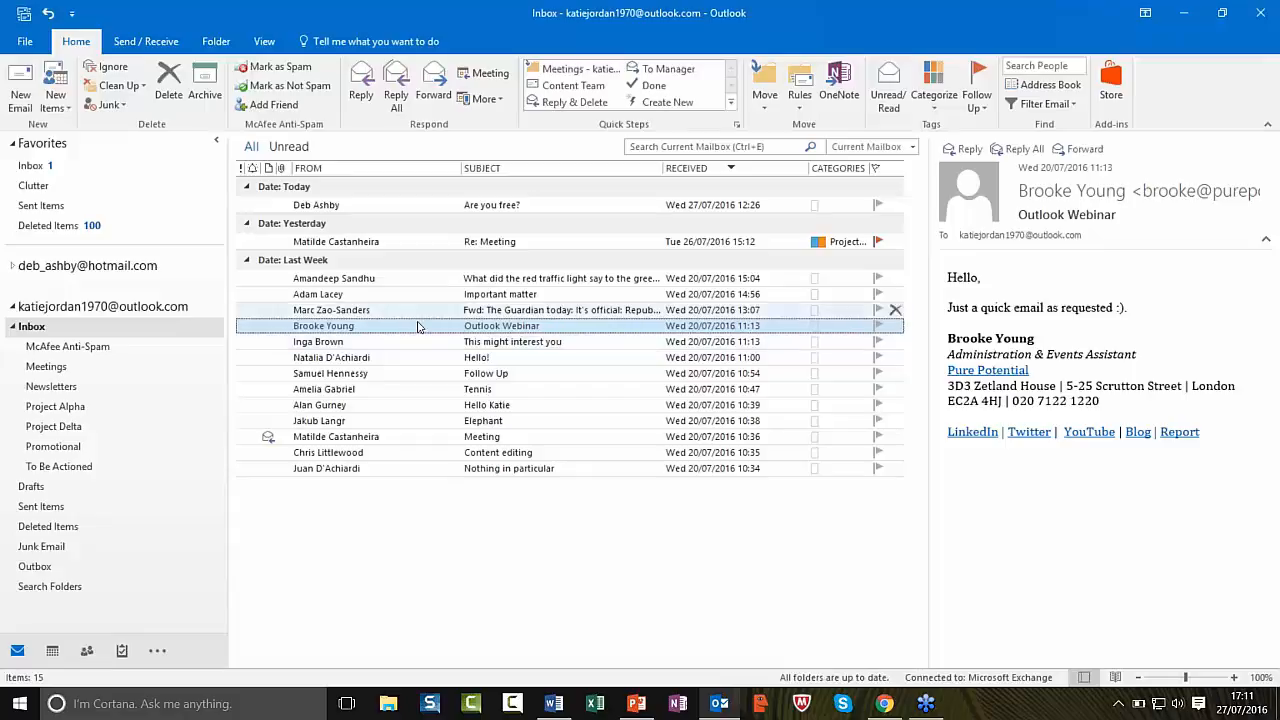
Step: Check the ignored "Favour" email in the outlook.com account's Deleted Items folder and return to the Inbox
click(80, 527)
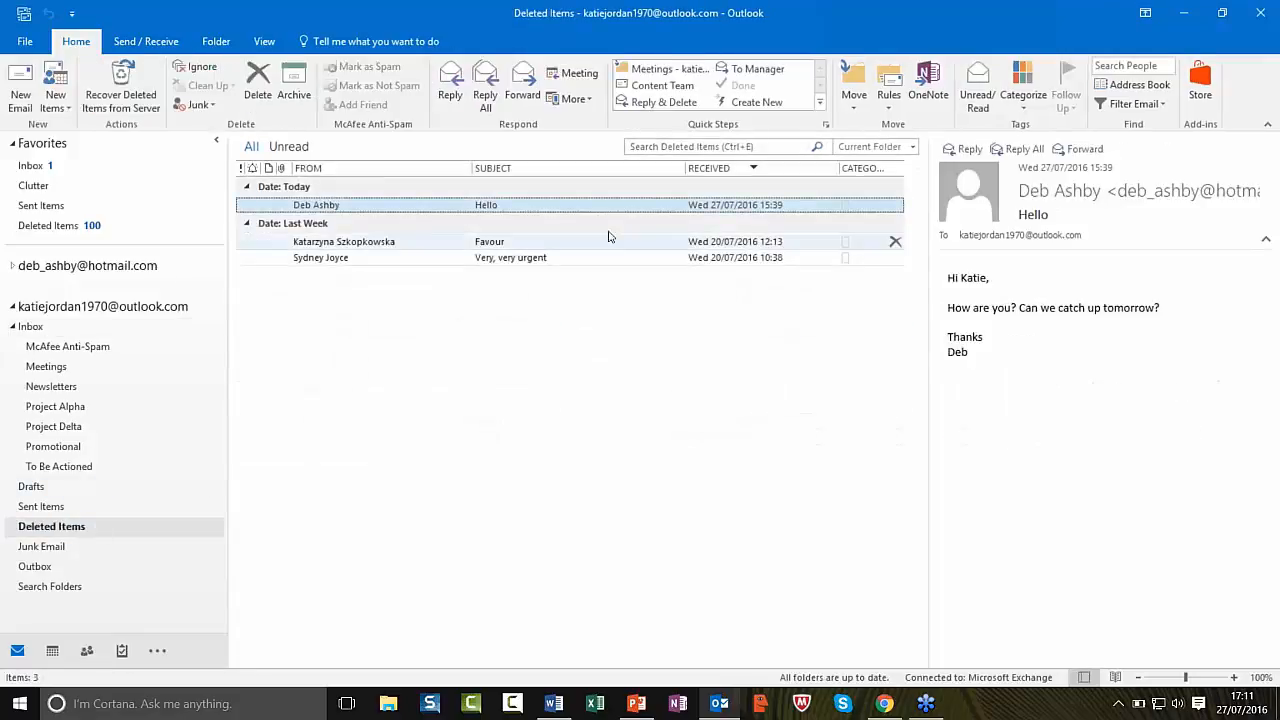
click(405, 241)
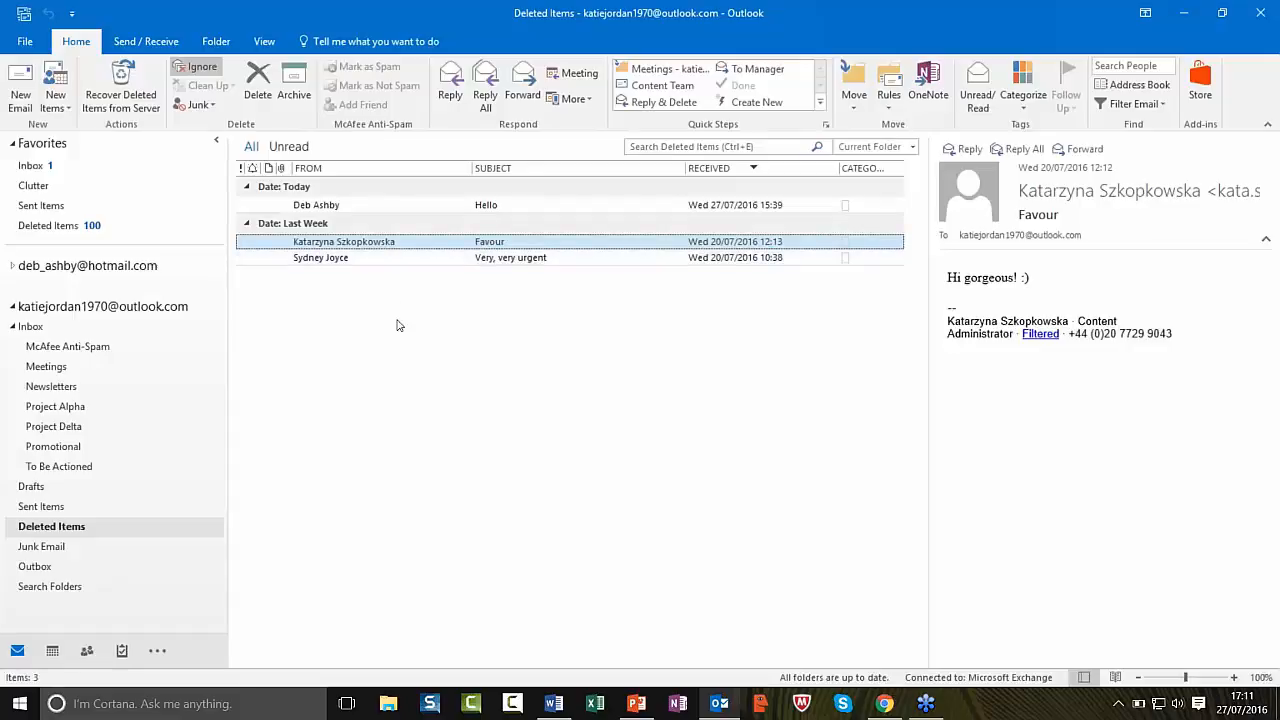
click(38, 168)
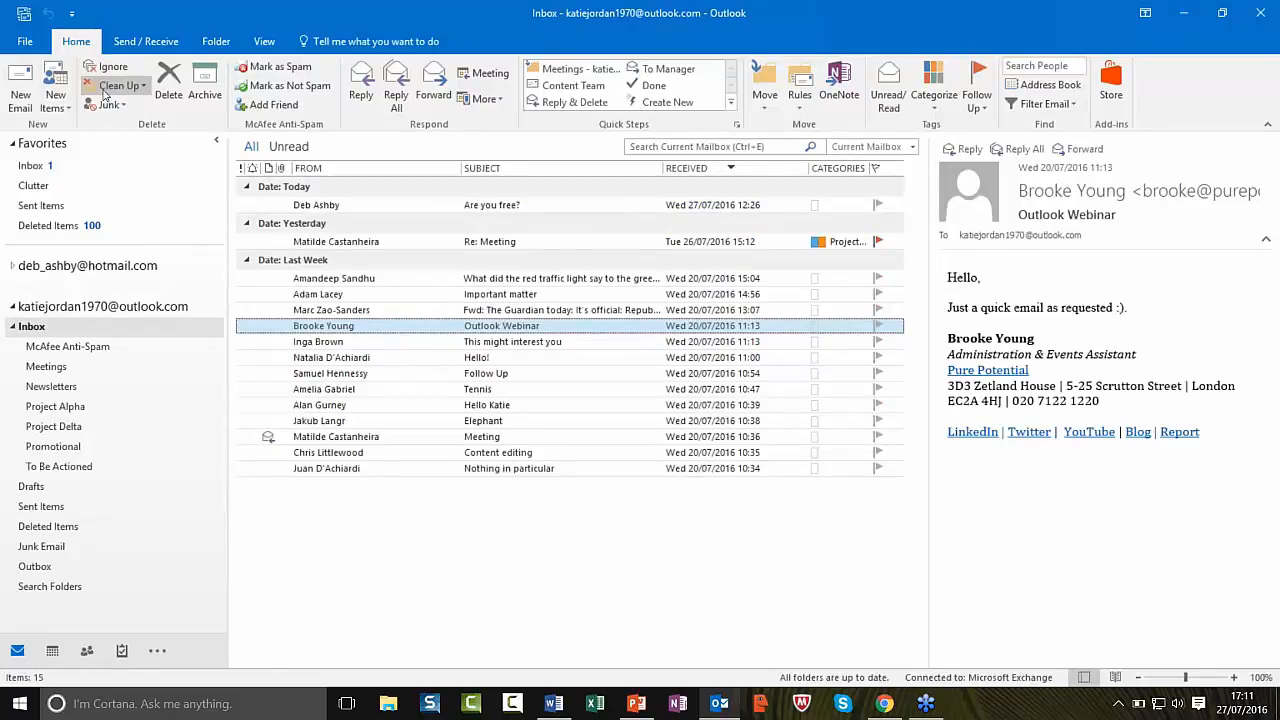
Step: View the Clean Up commands and the Conversation Clean Up settings in the mail options, including the destination folder choices, without changing anything
click(143, 87)
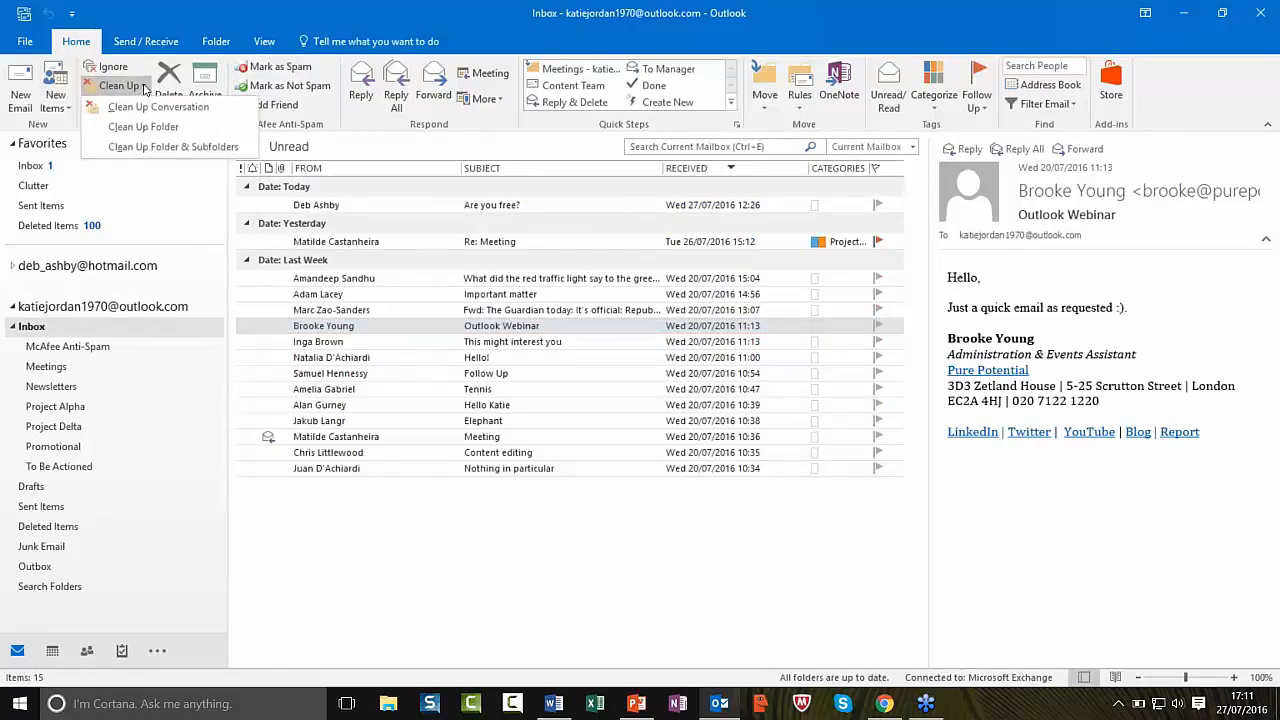
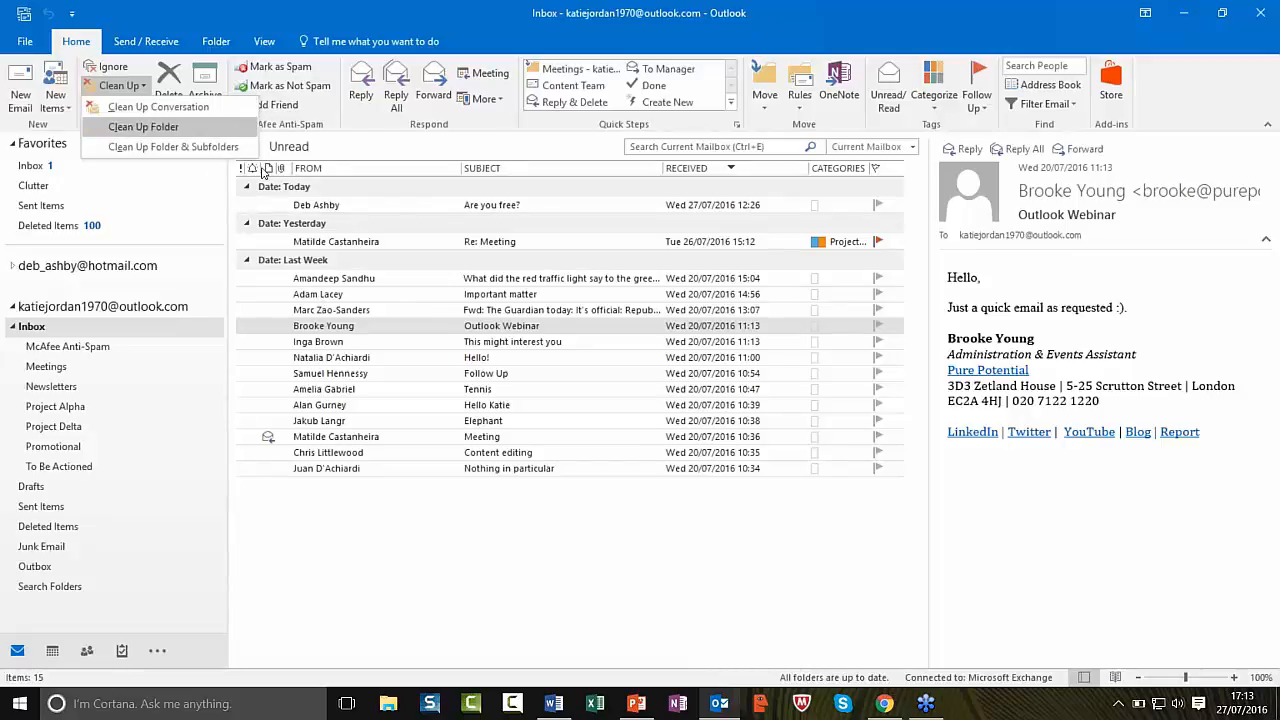
click(363, 543)
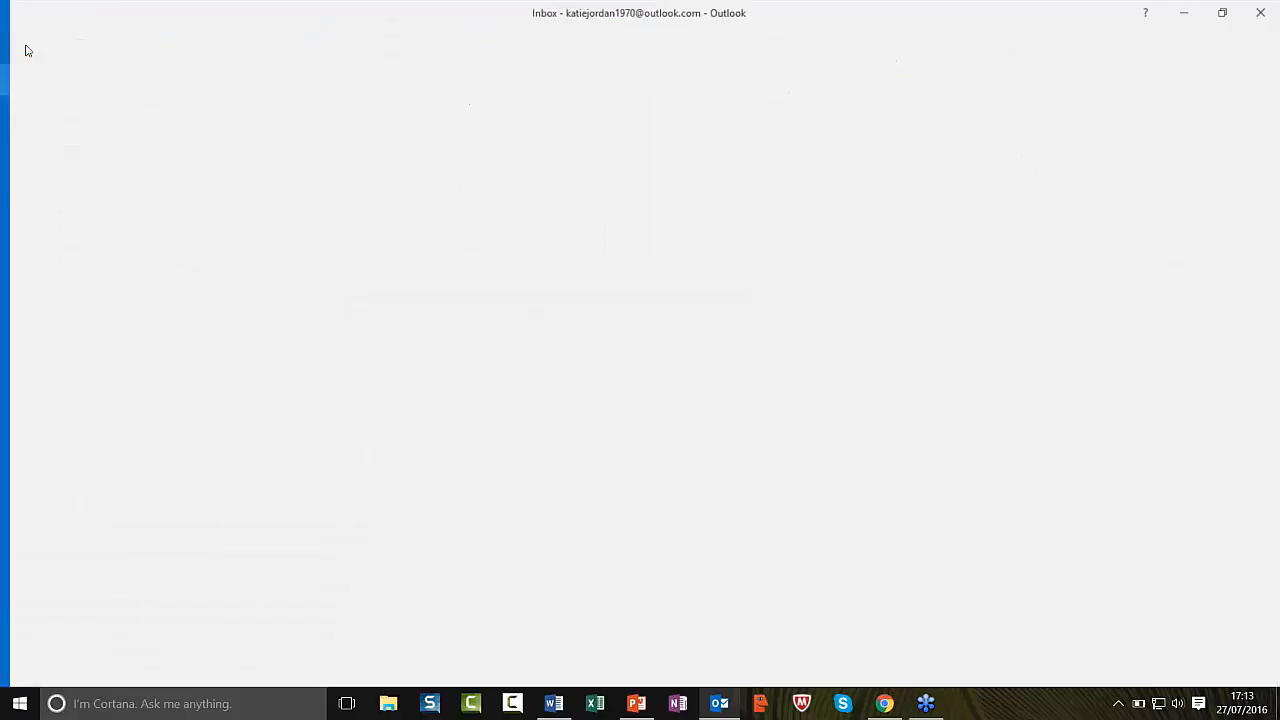
click(26, 45)
key(Escape)
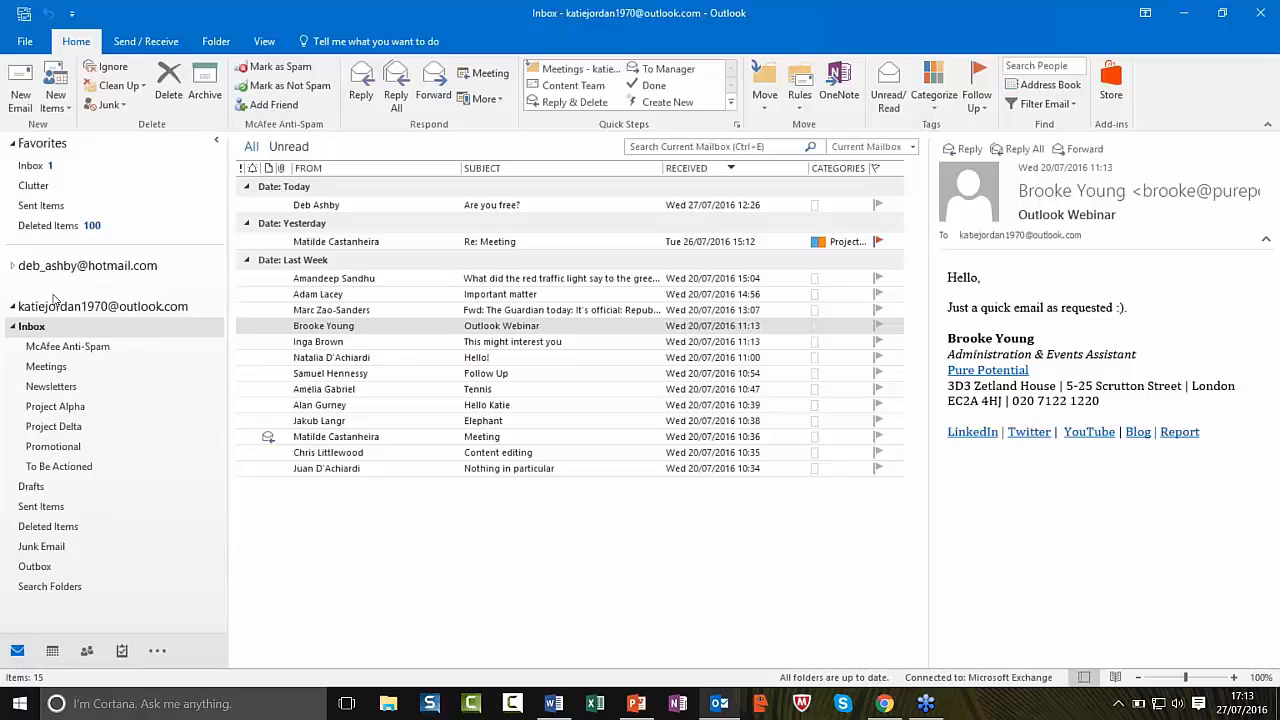
click(481, 181)
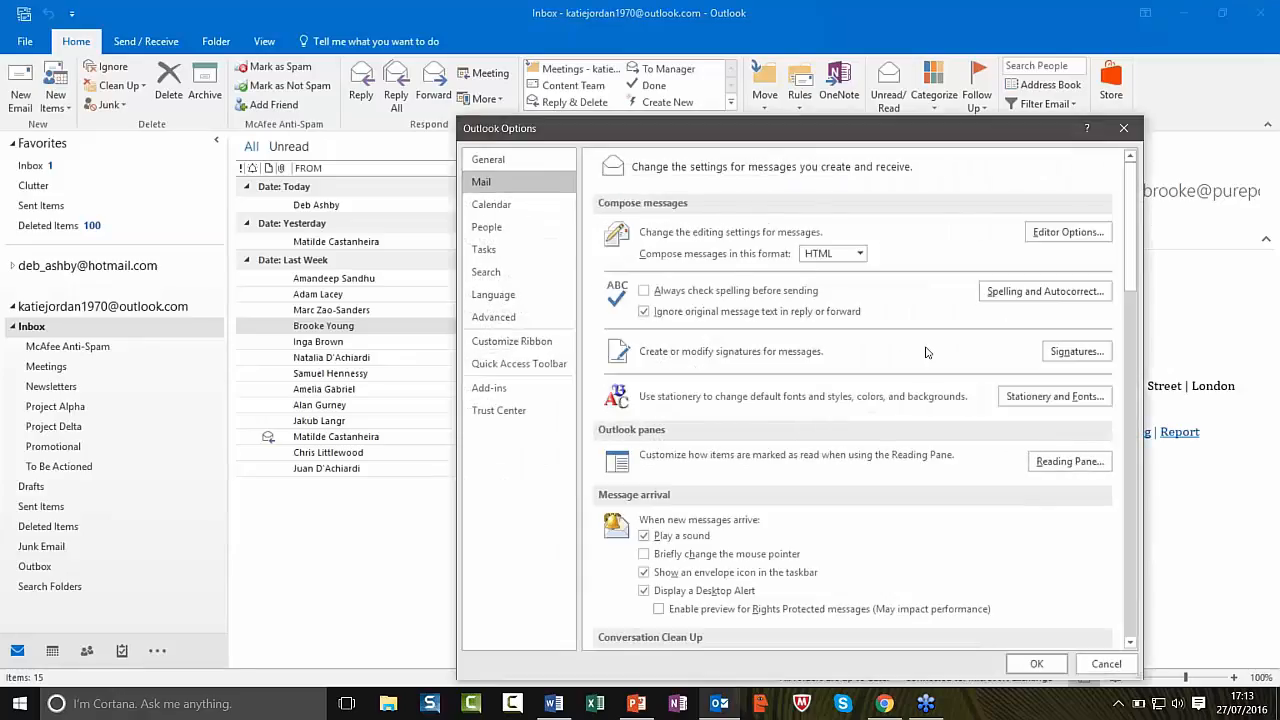
scroll(927, 351, down, 7)
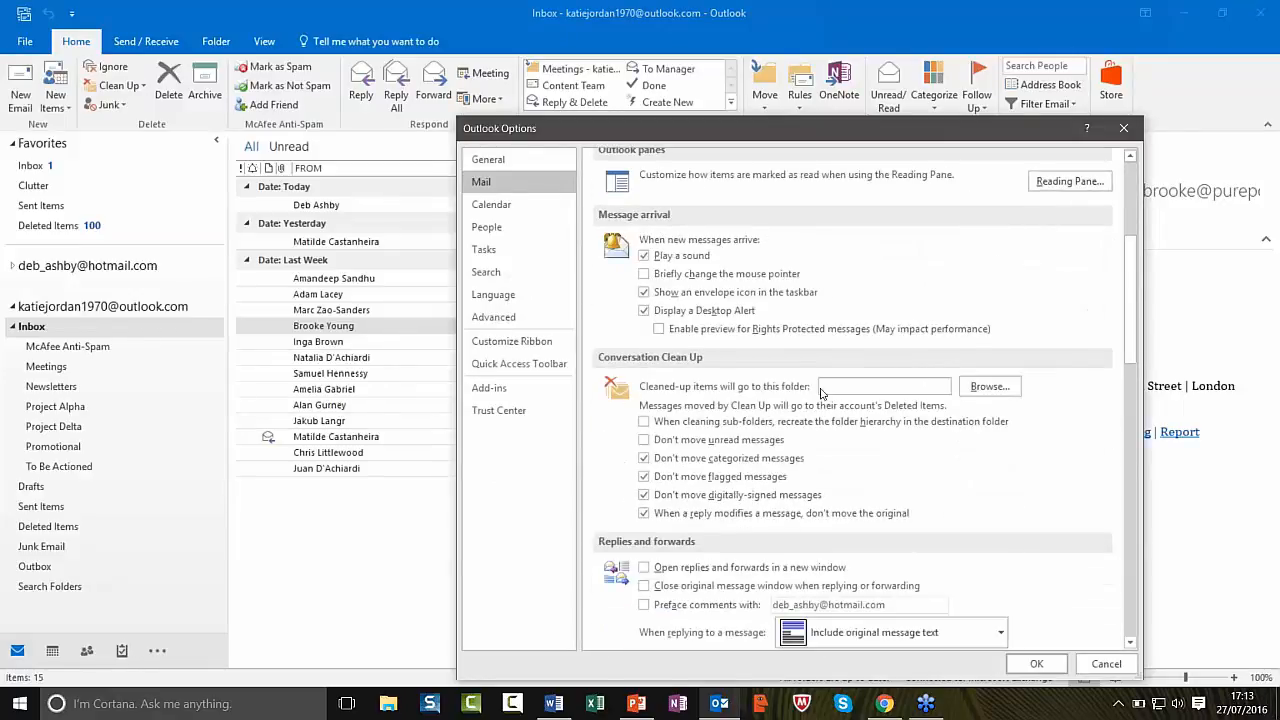
click(994, 388)
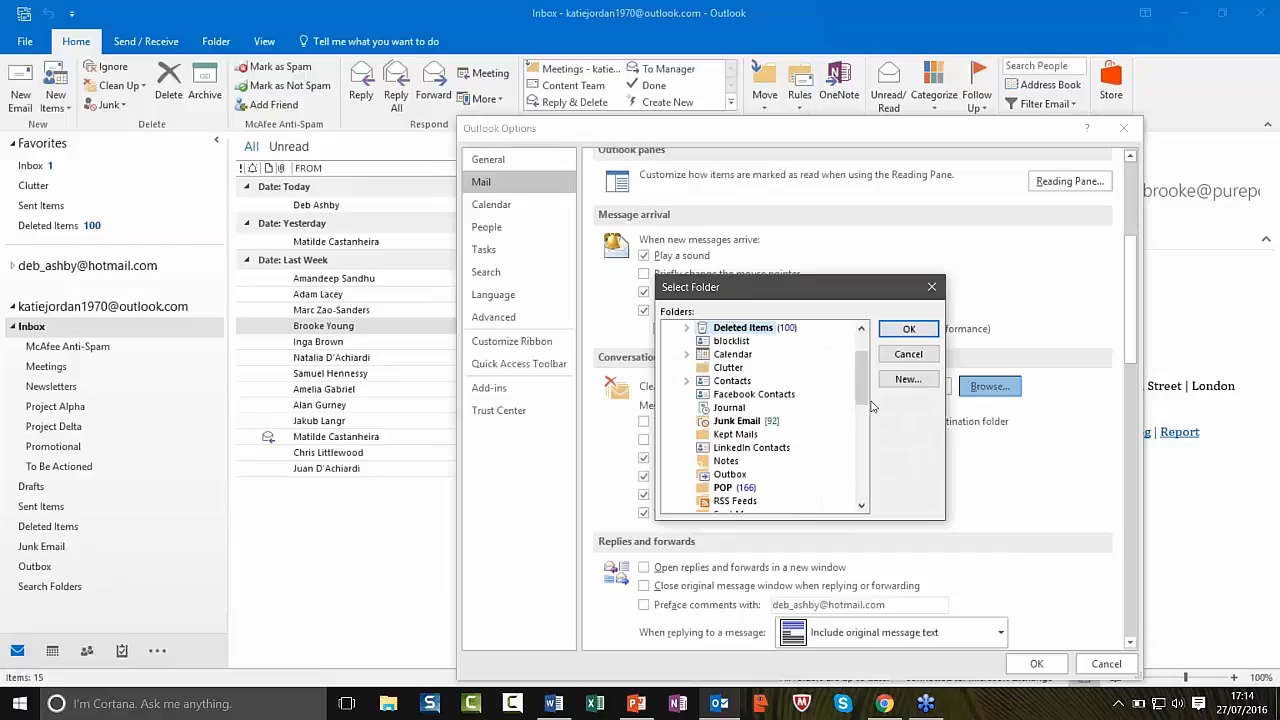
click(910, 358)
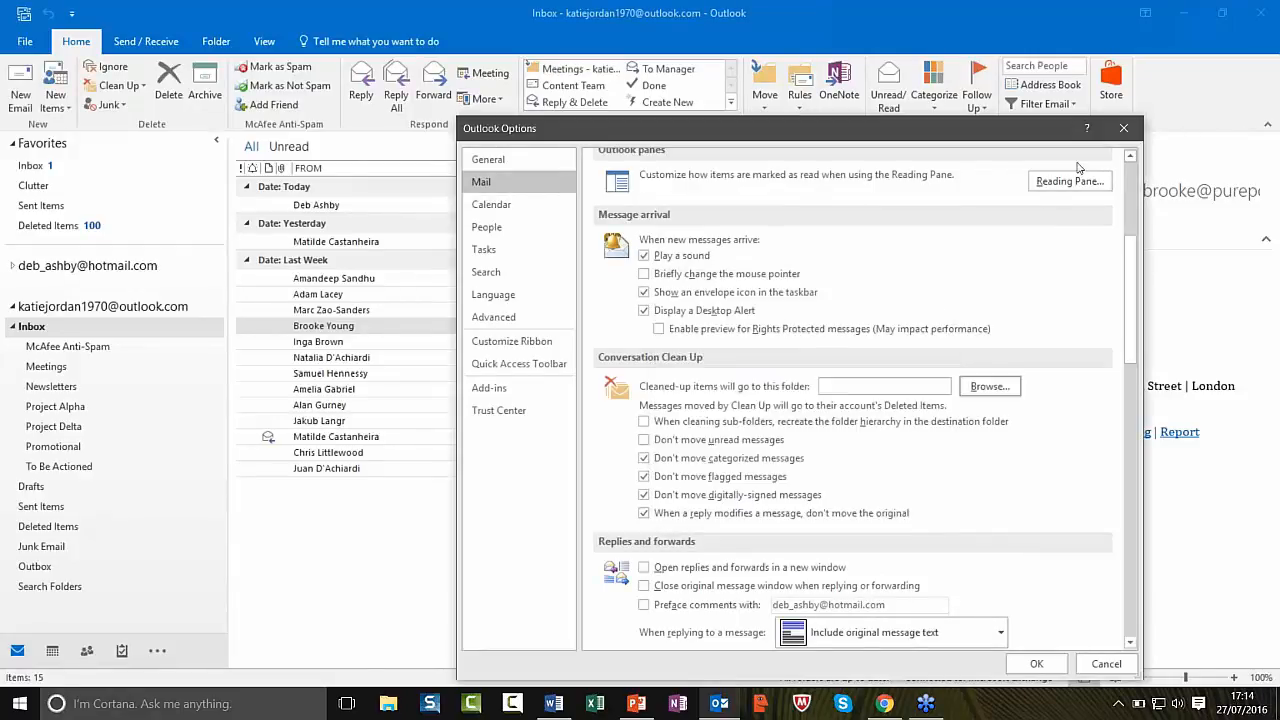
click(1125, 130)
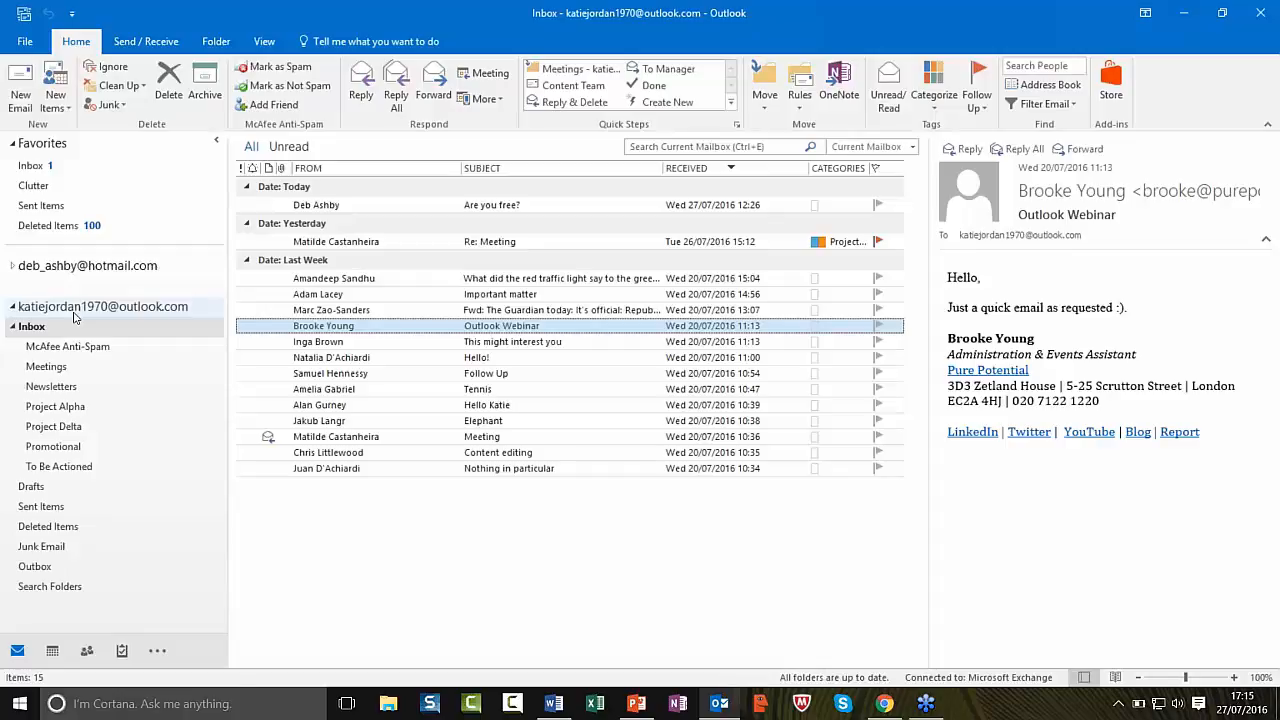
Step: Add a conditional formatting rule to the current Inbox view and name it with the sender's first name
click(263, 41)
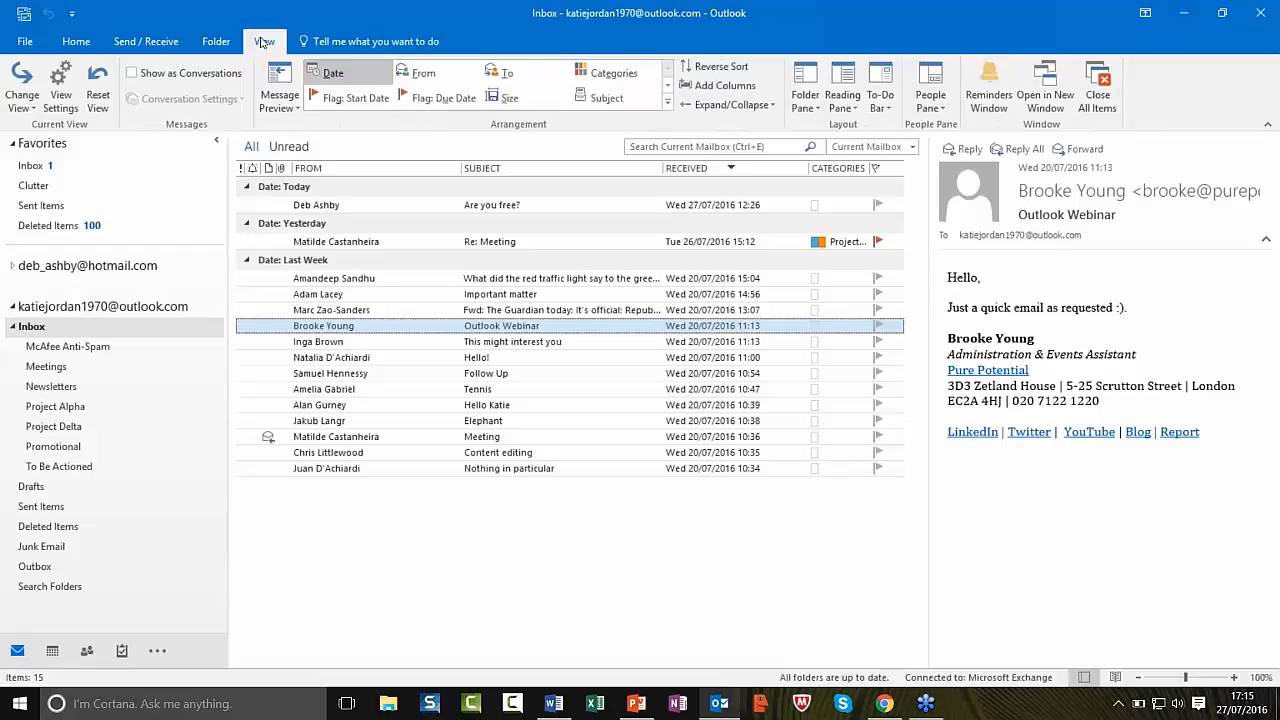
click(61, 92)
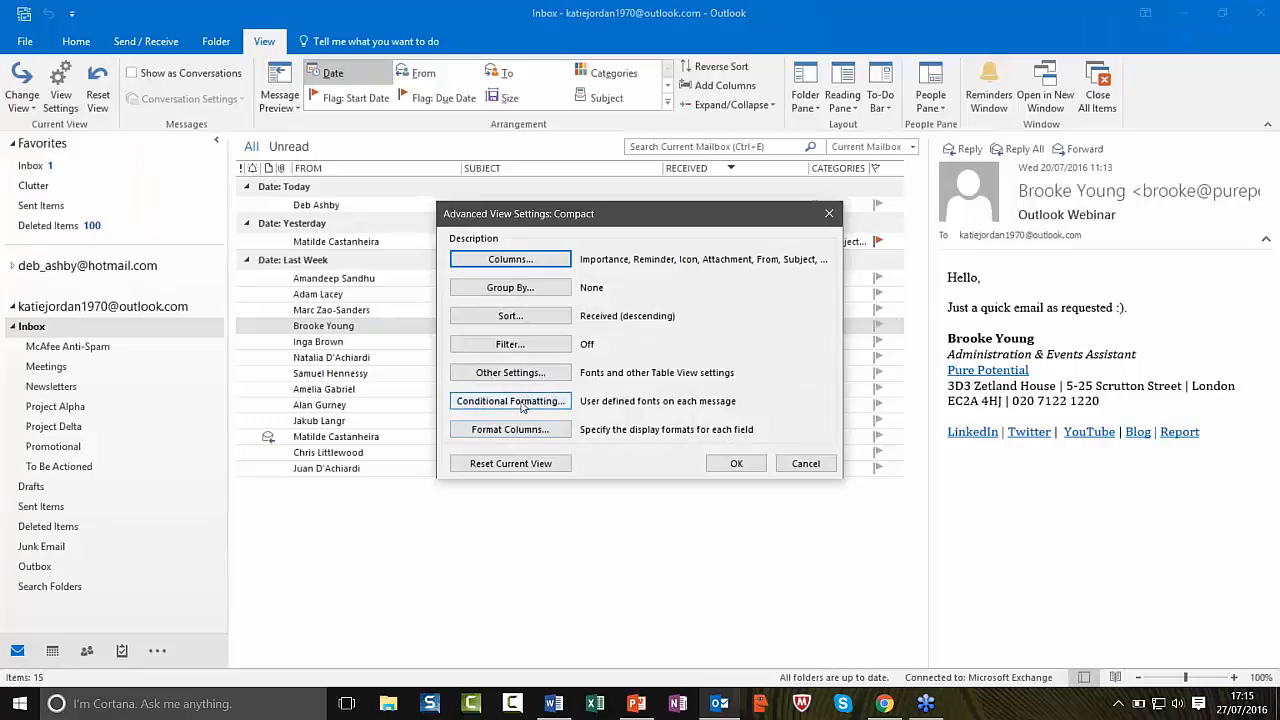
click(520, 404)
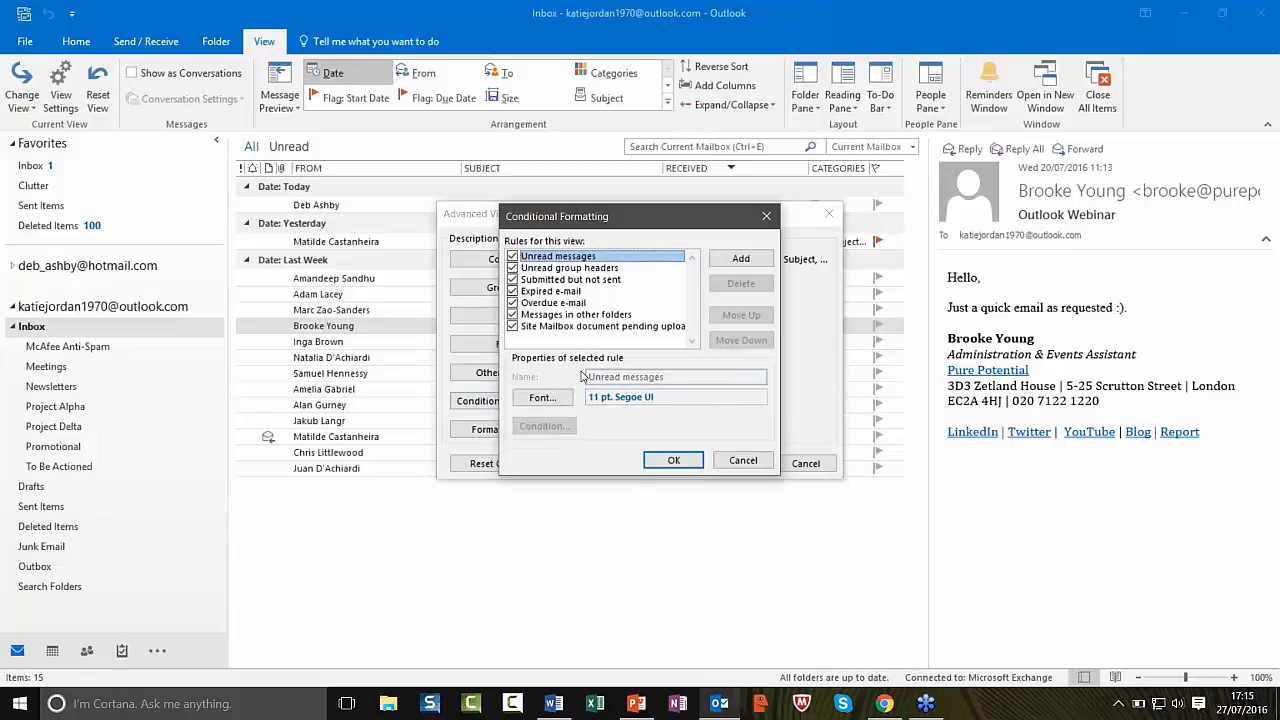
click(741, 259)
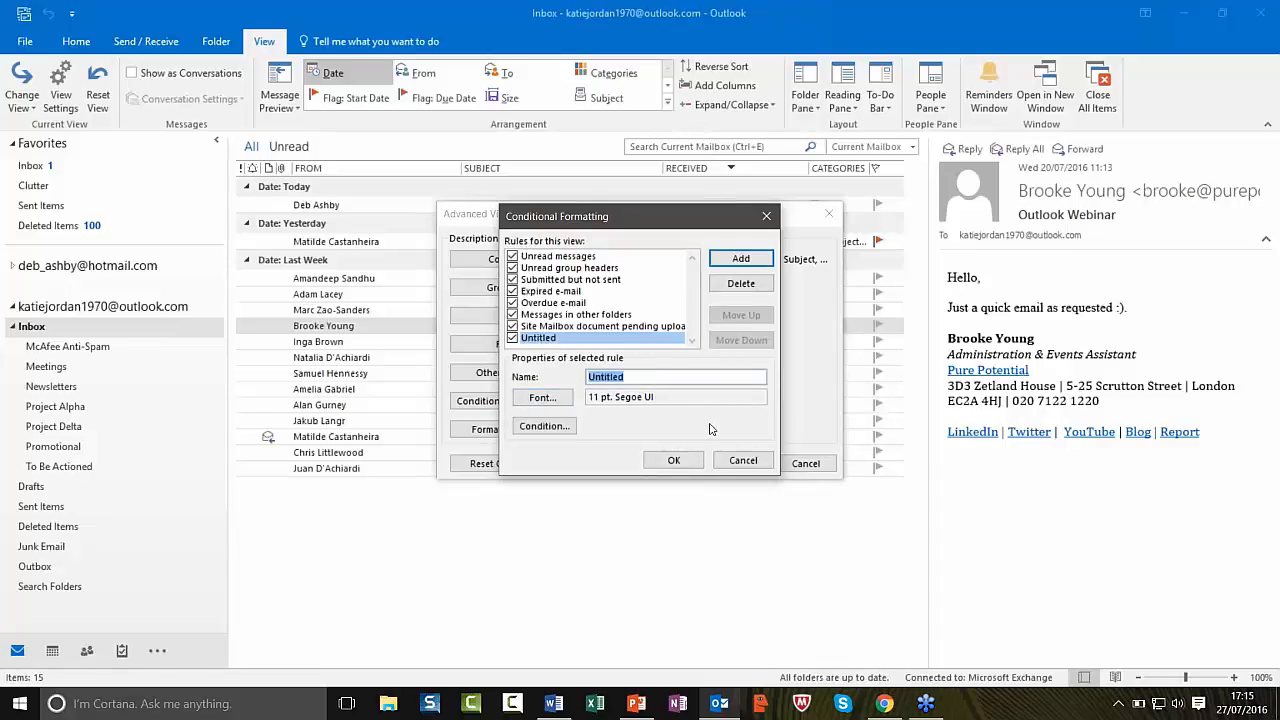
text(Chris)
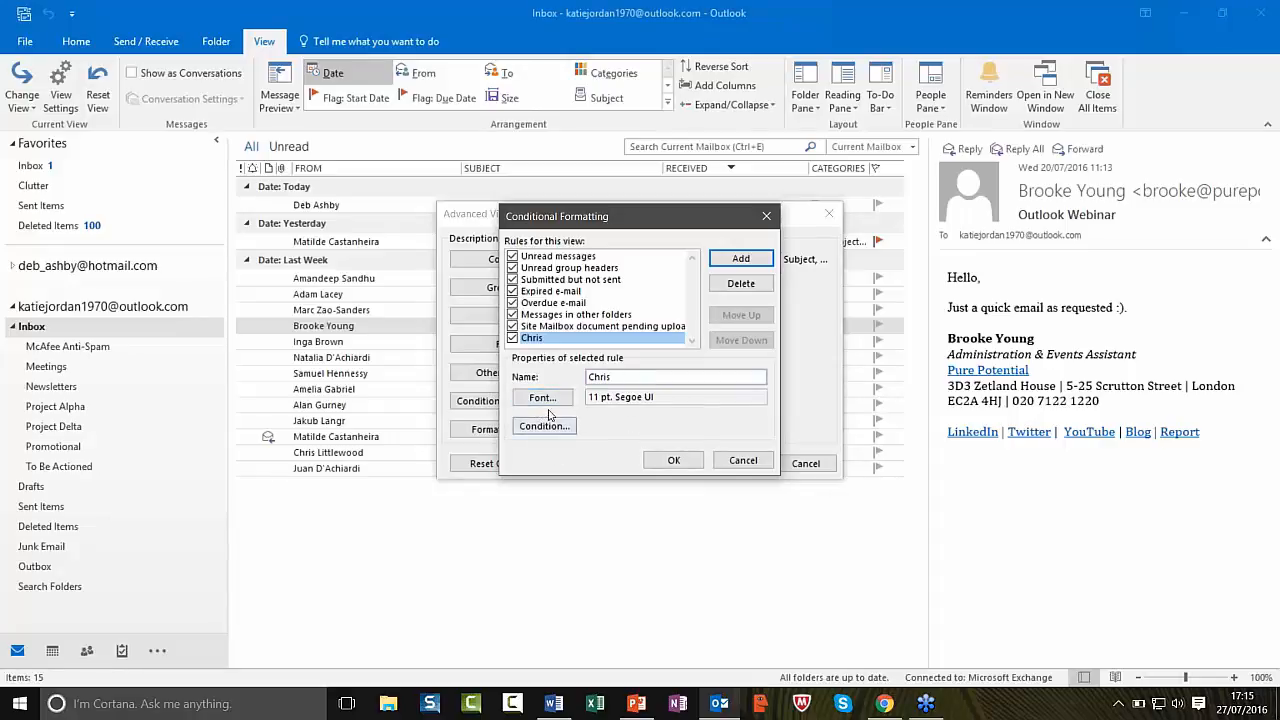
Step: Set the new formatting rule's font to Showcard Gothic in Fuchsia
click(547, 400)
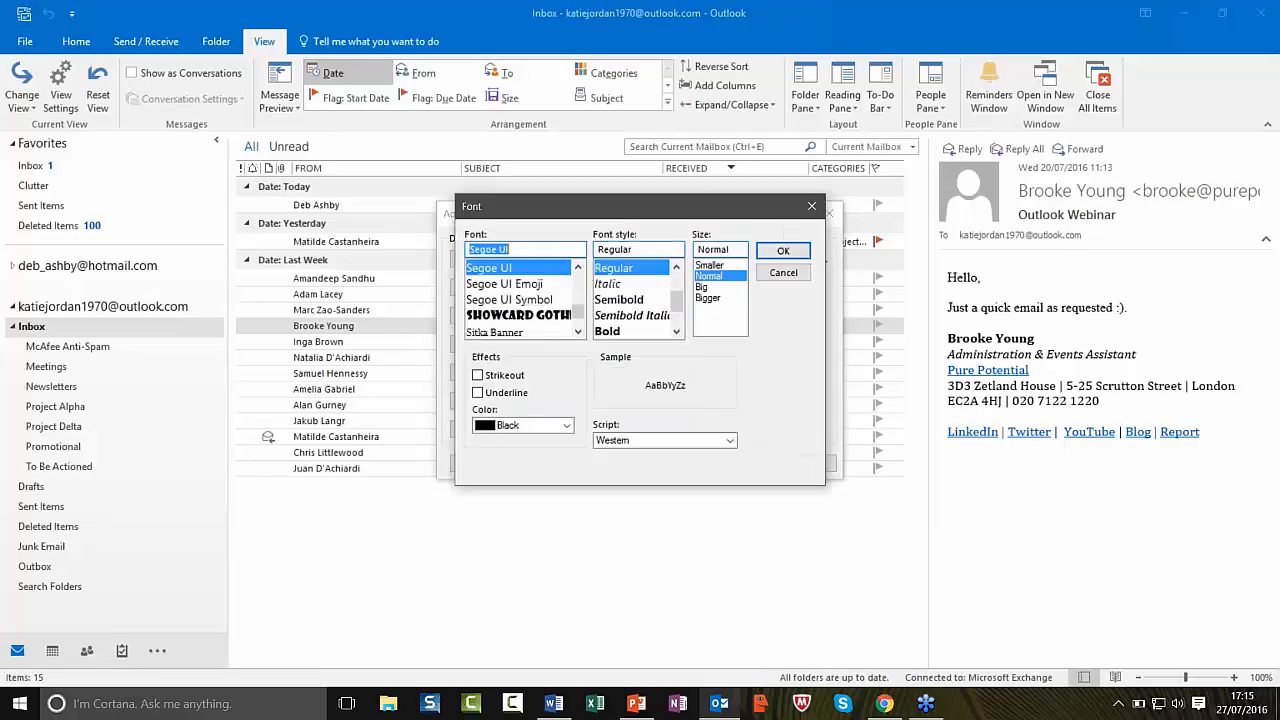
click(492, 318)
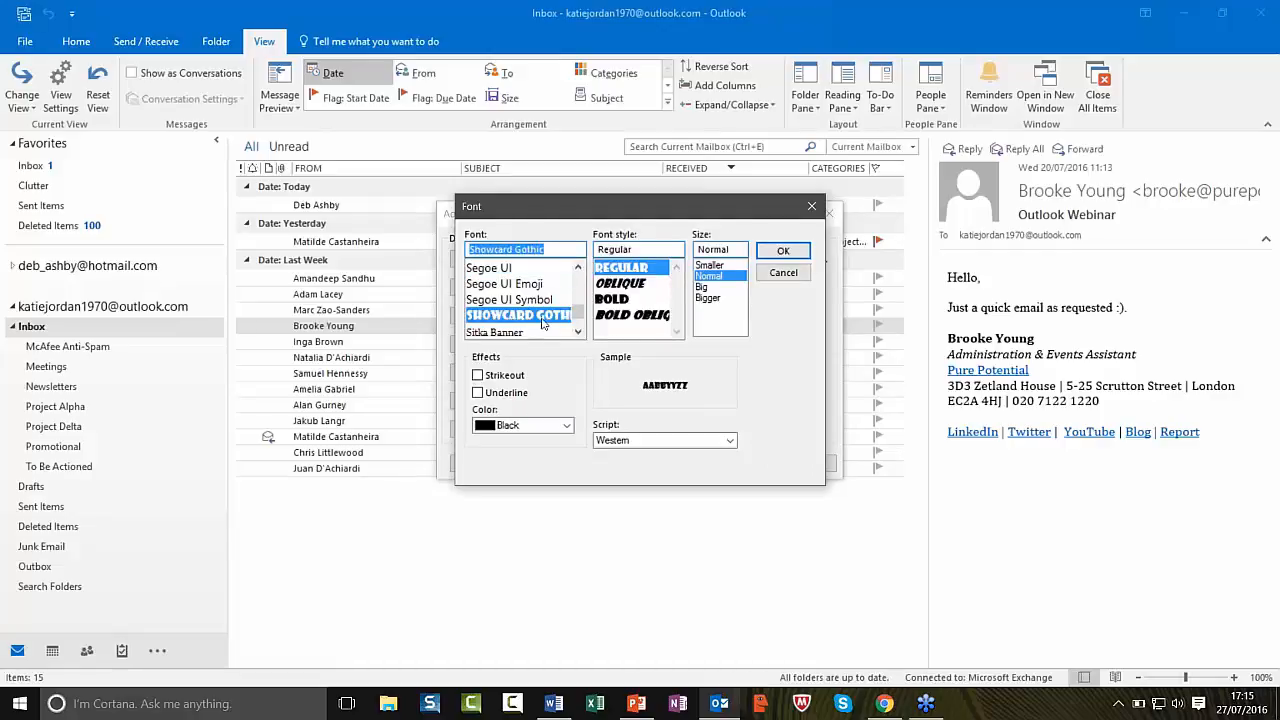
click(548, 425)
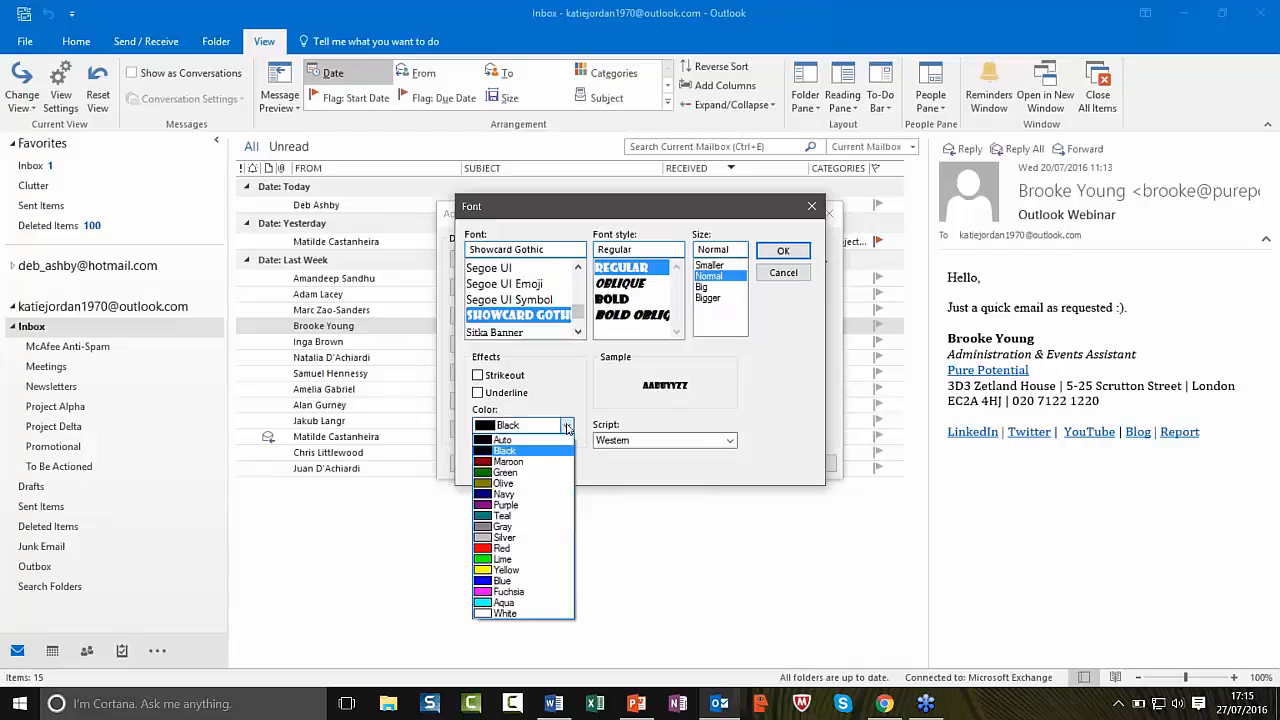
click(517, 592)
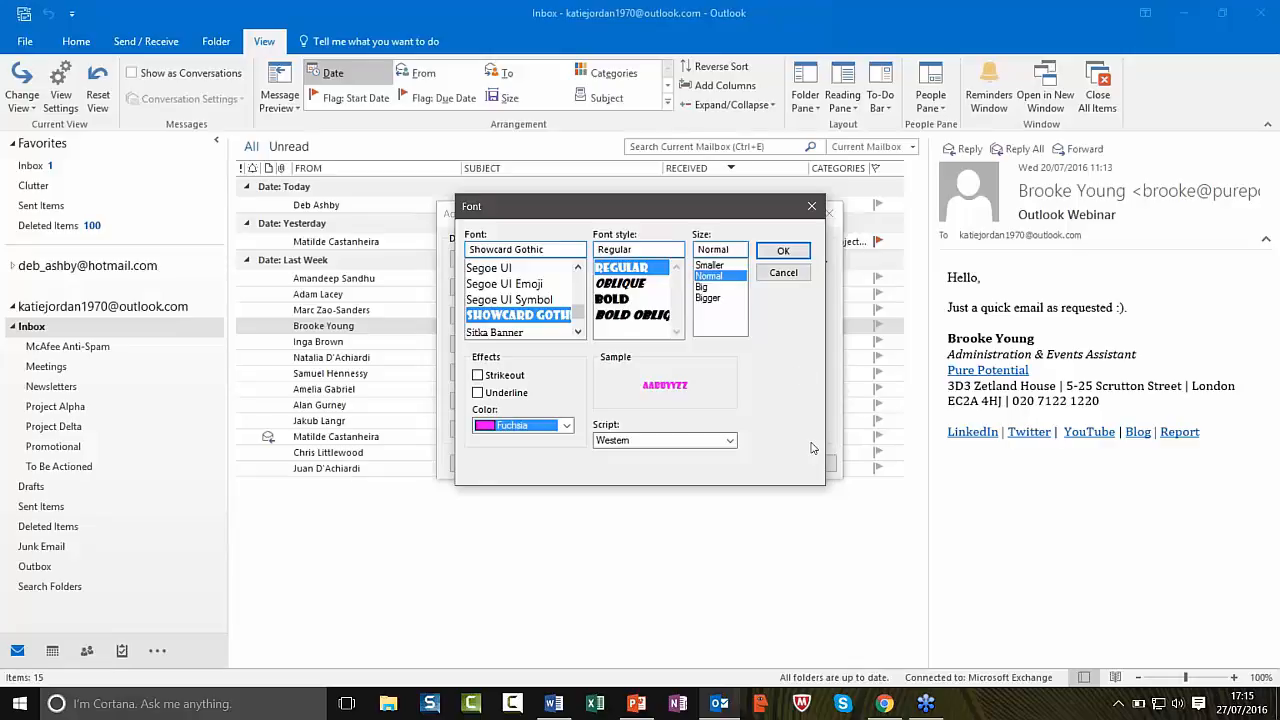
click(795, 256)
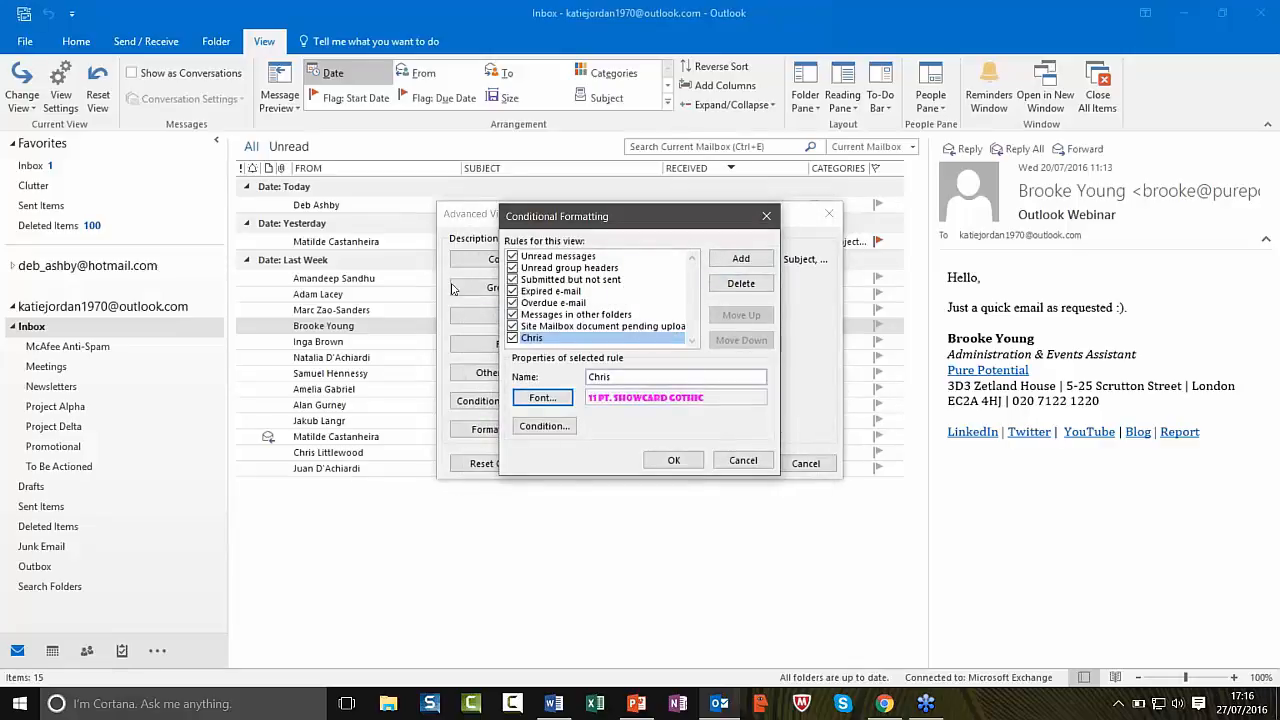
Step: Set the rule's condition to messages from the first person in the outlook.com account's Contacts
click(548, 427)
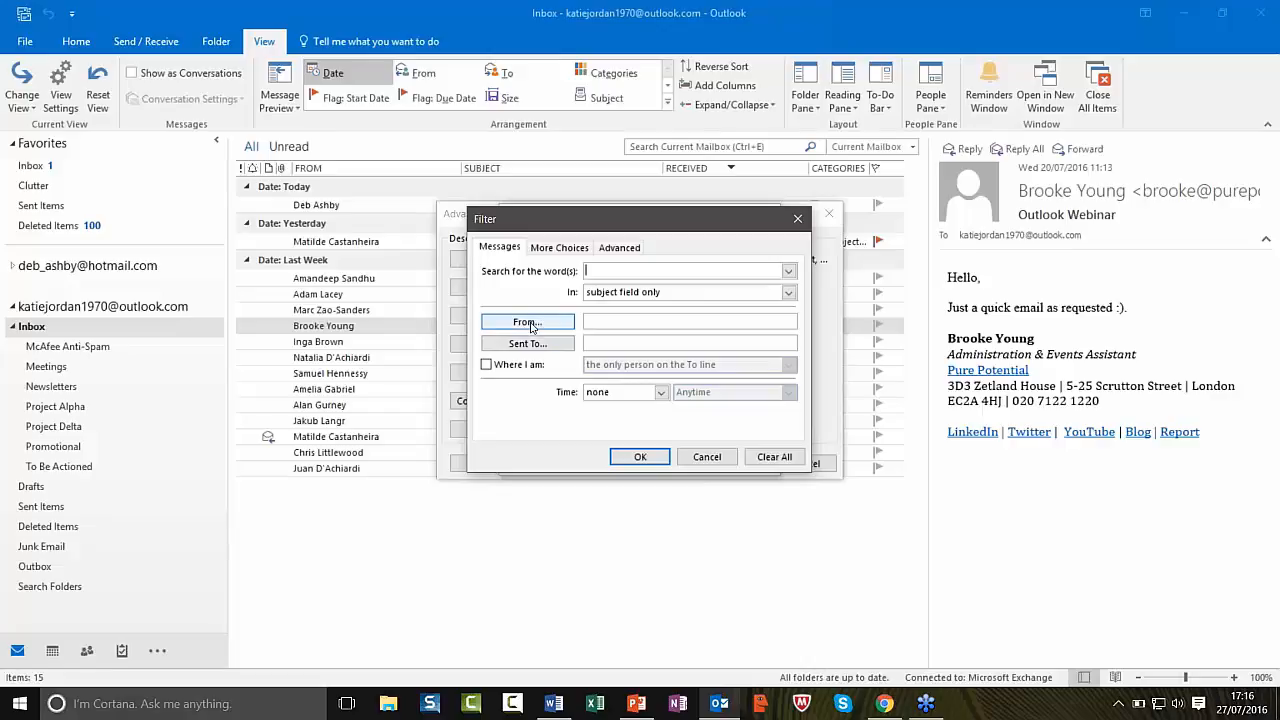
click(528, 322)
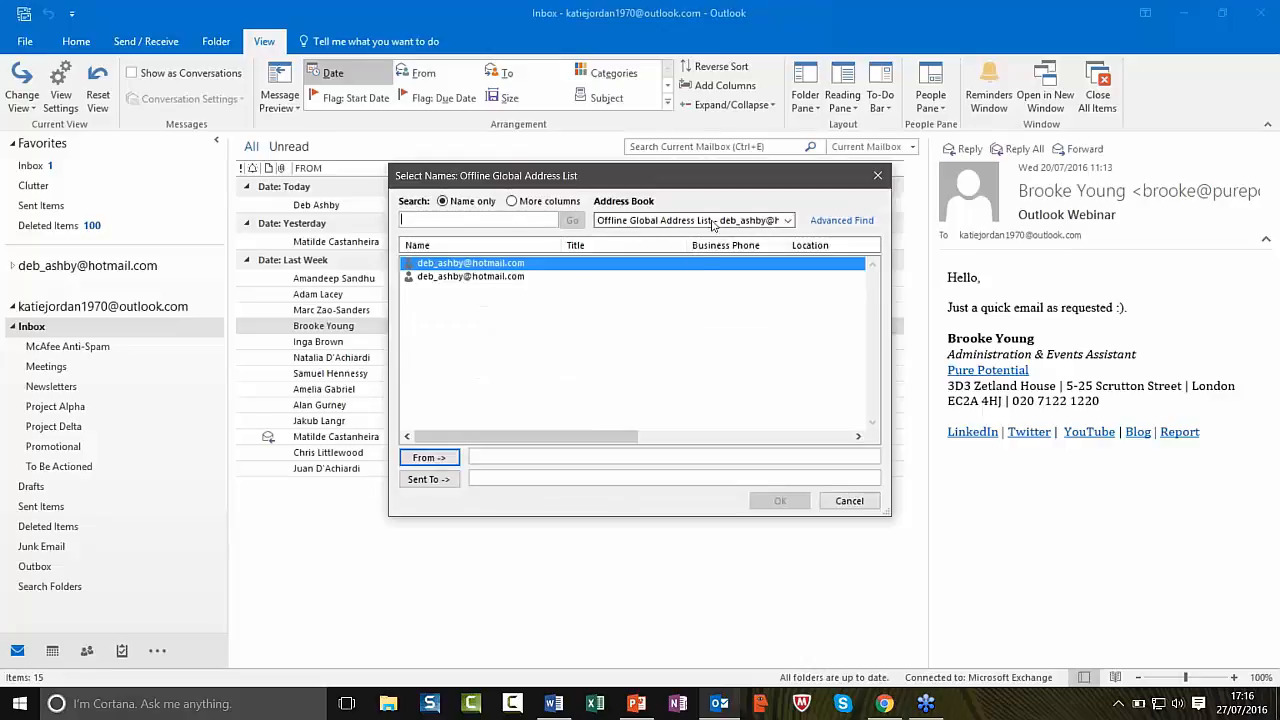
click(720, 221)
click(621, 278)
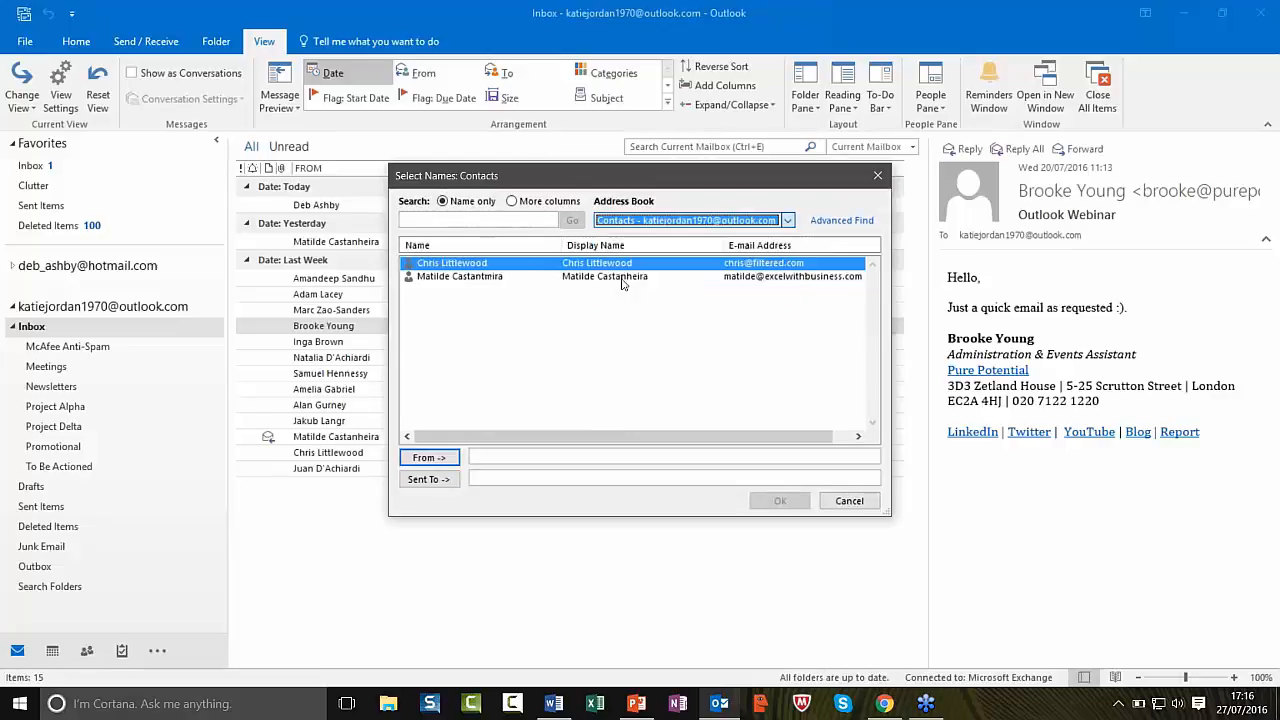
click(449, 457)
click(779, 501)
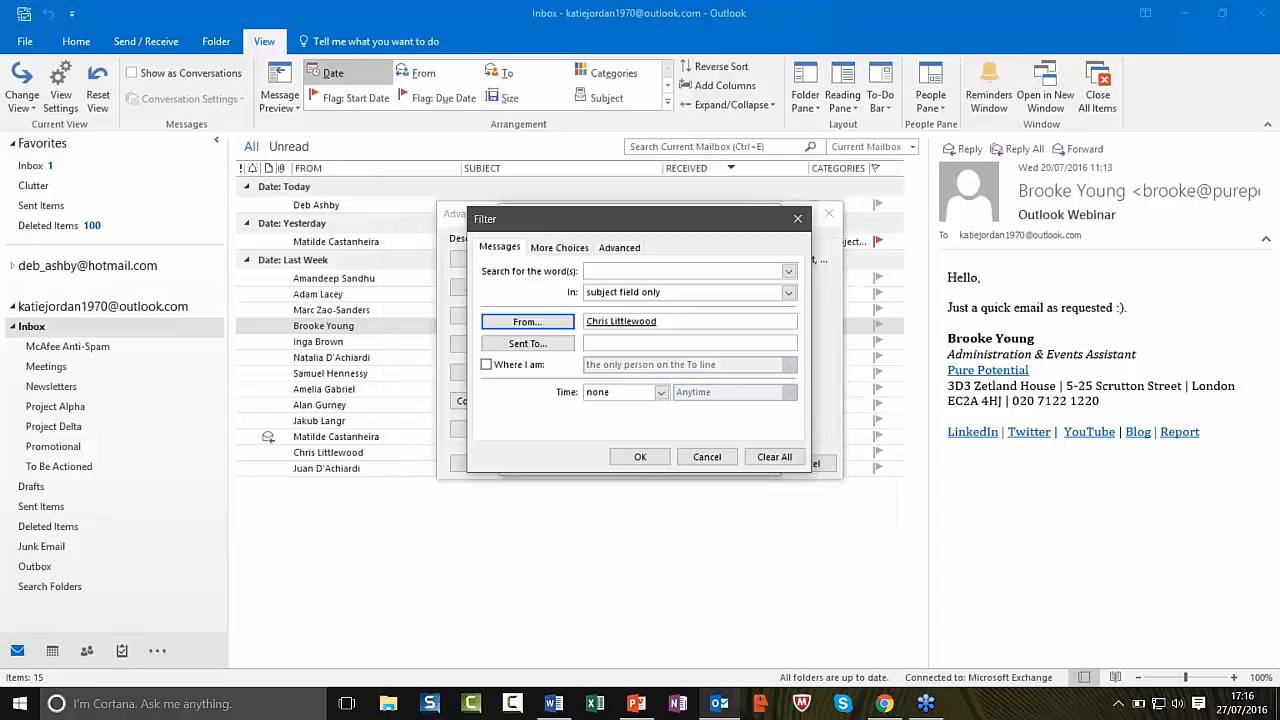
click(643, 458)
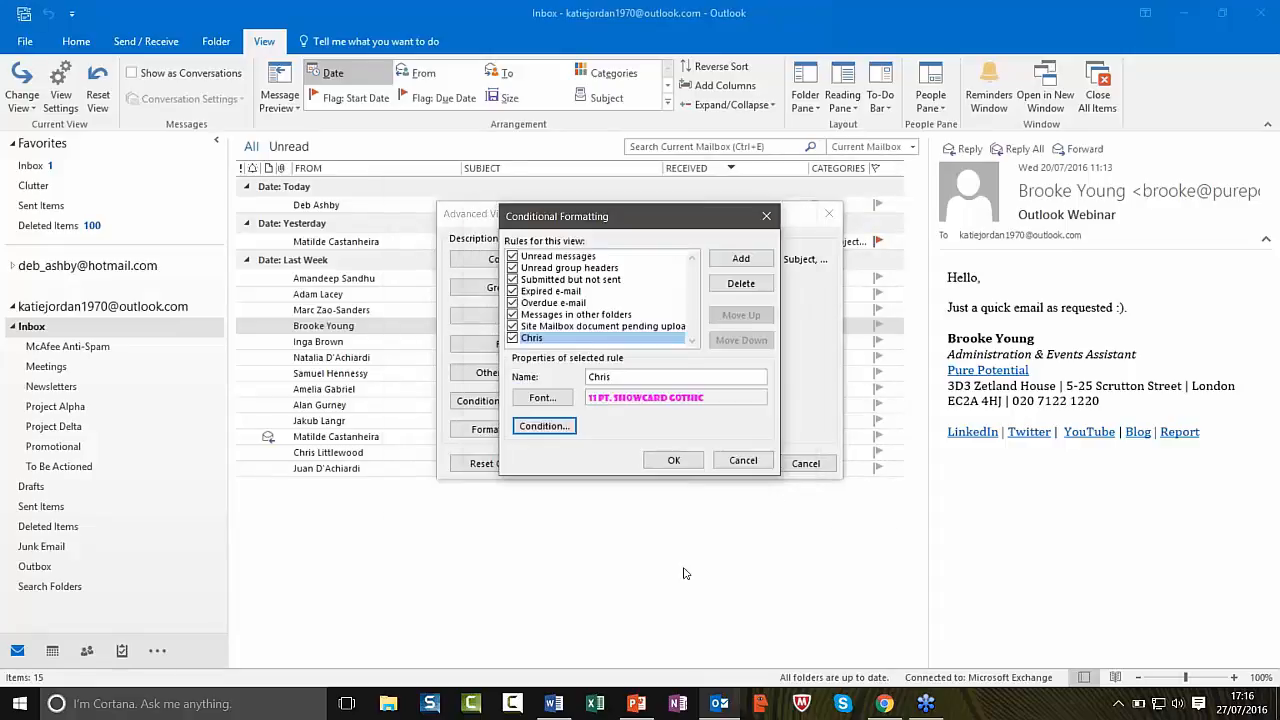
Step: Save the new conditional formatting rule and apply it to the Inbox view
click(673, 461)
click(736, 464)
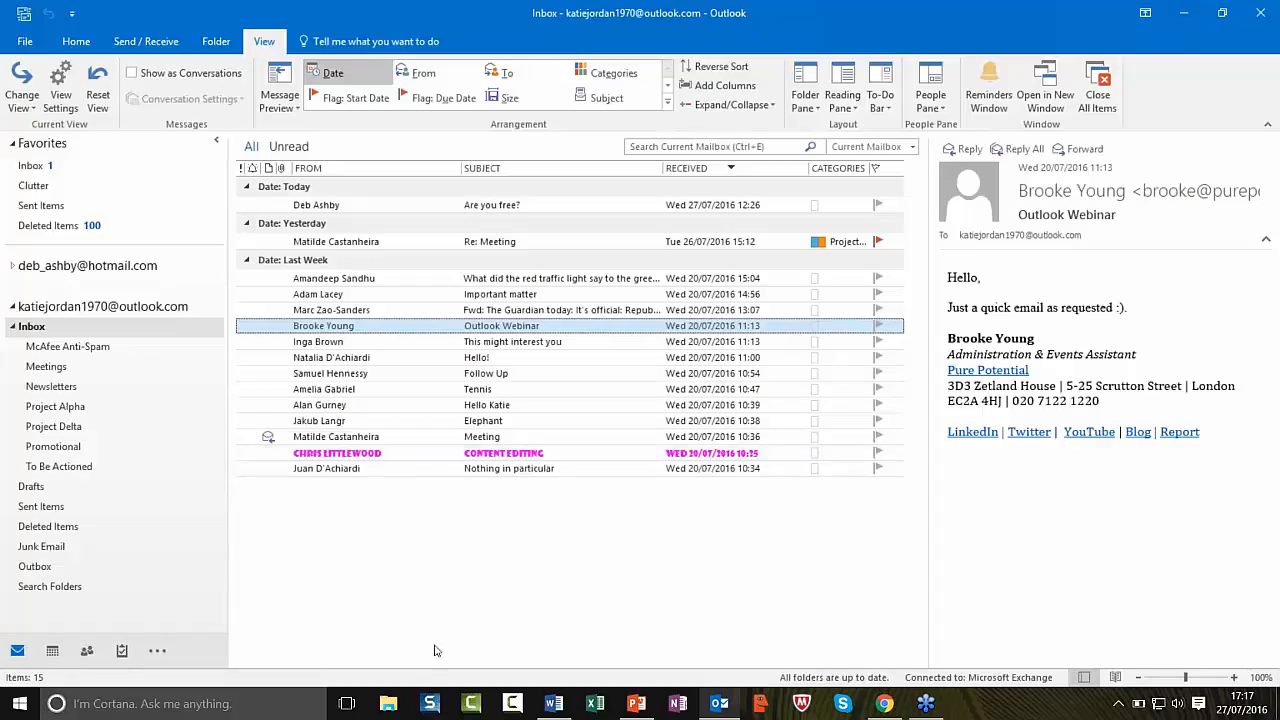
Step: Open the Content editing message and examine its Suggested Meetings details, including the schedule and location fields
click(418, 456)
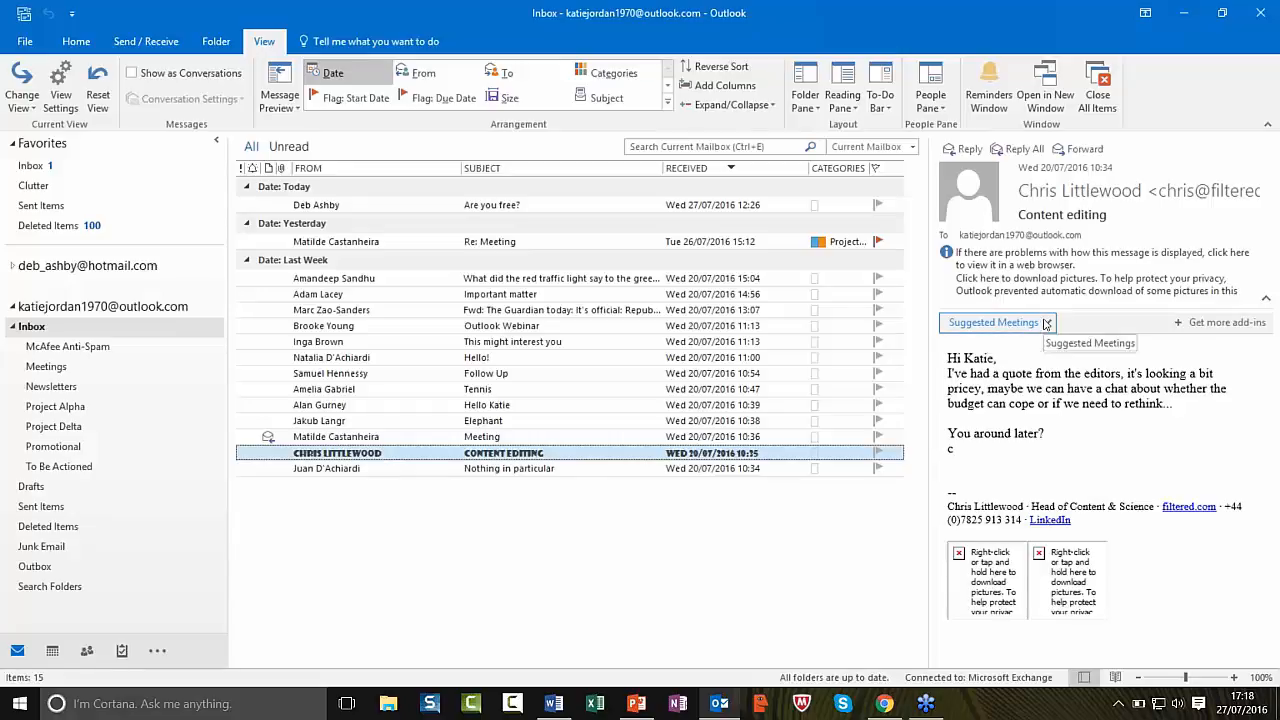
click(1047, 323)
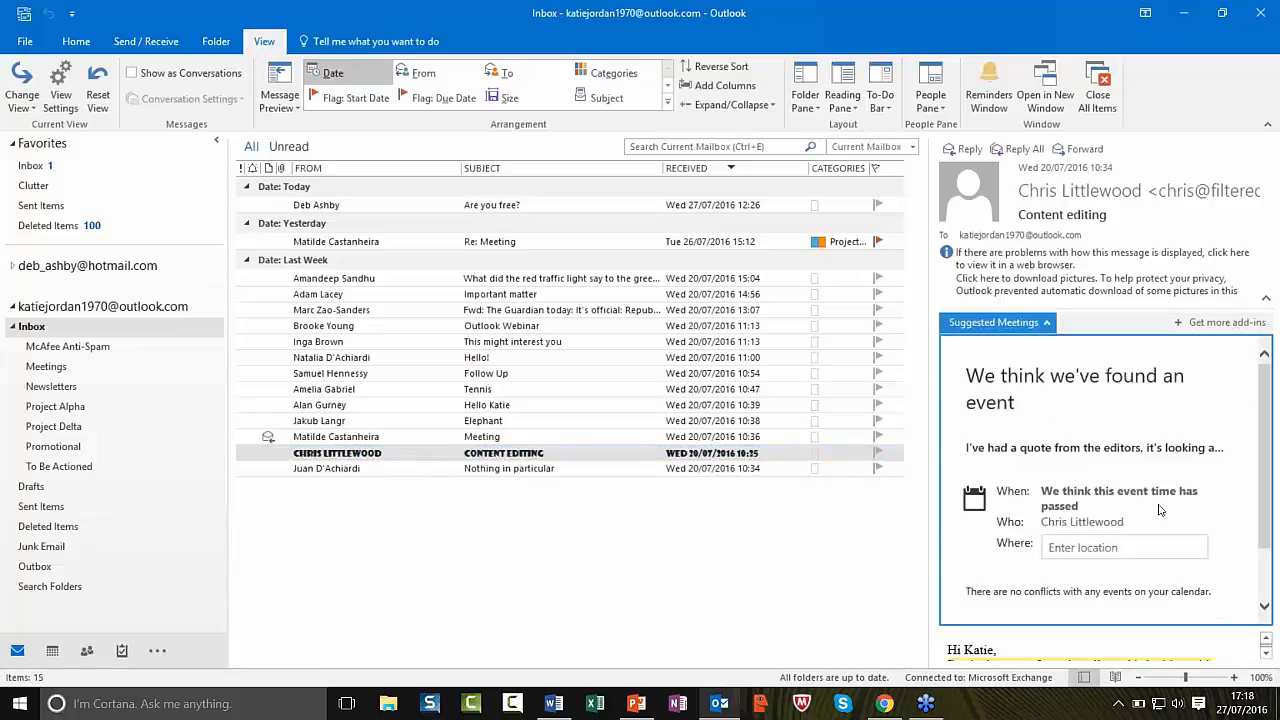
scroll(1062, 580, down, 2)
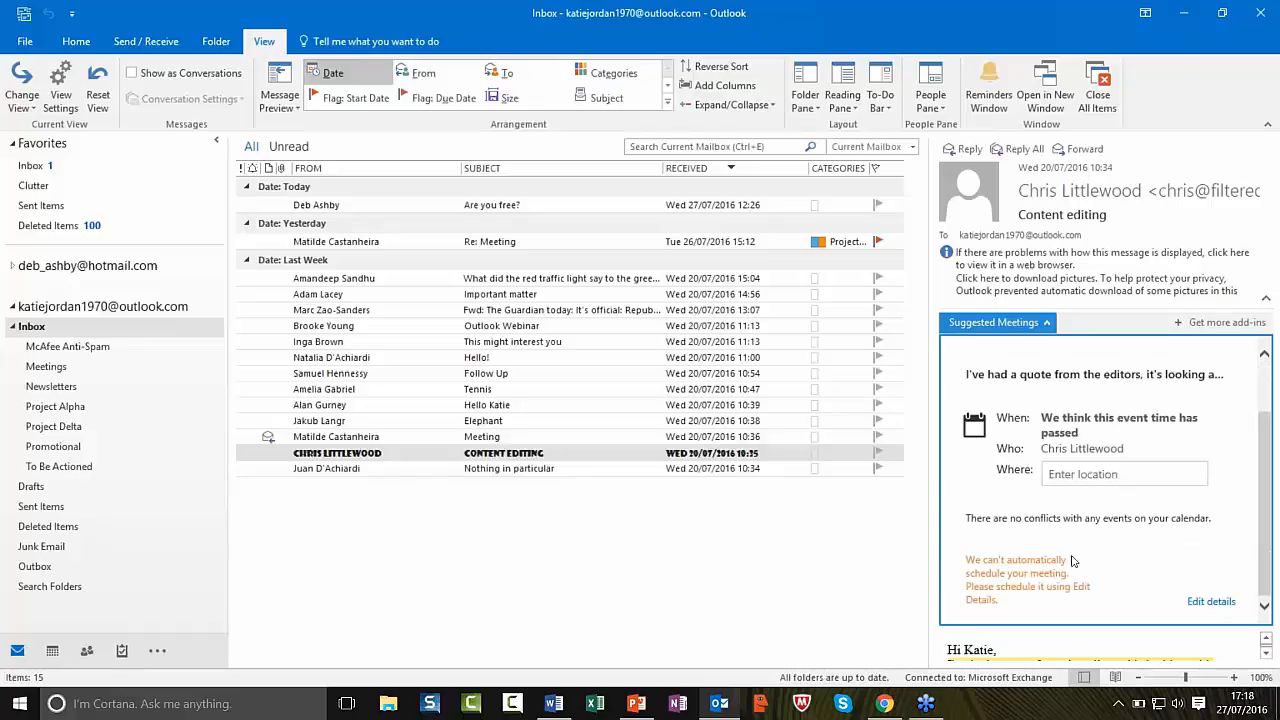
scroll(1098, 541, up, 1)
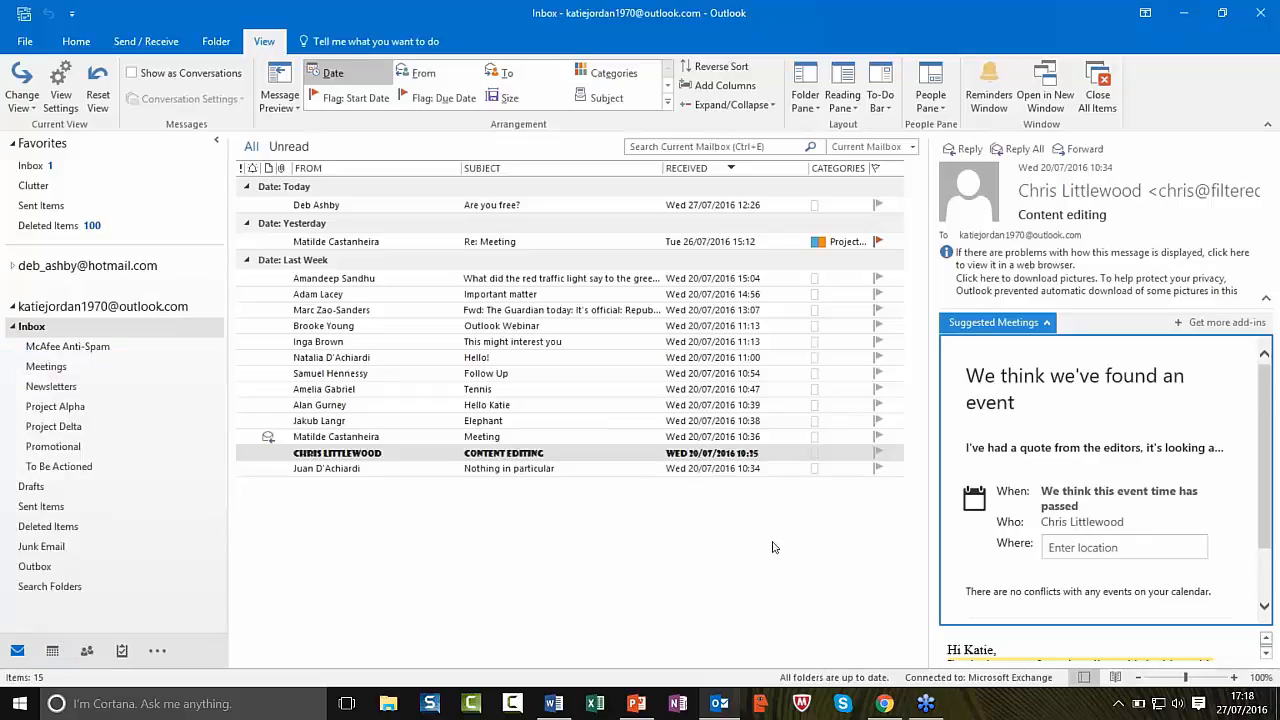
click(1048, 324)
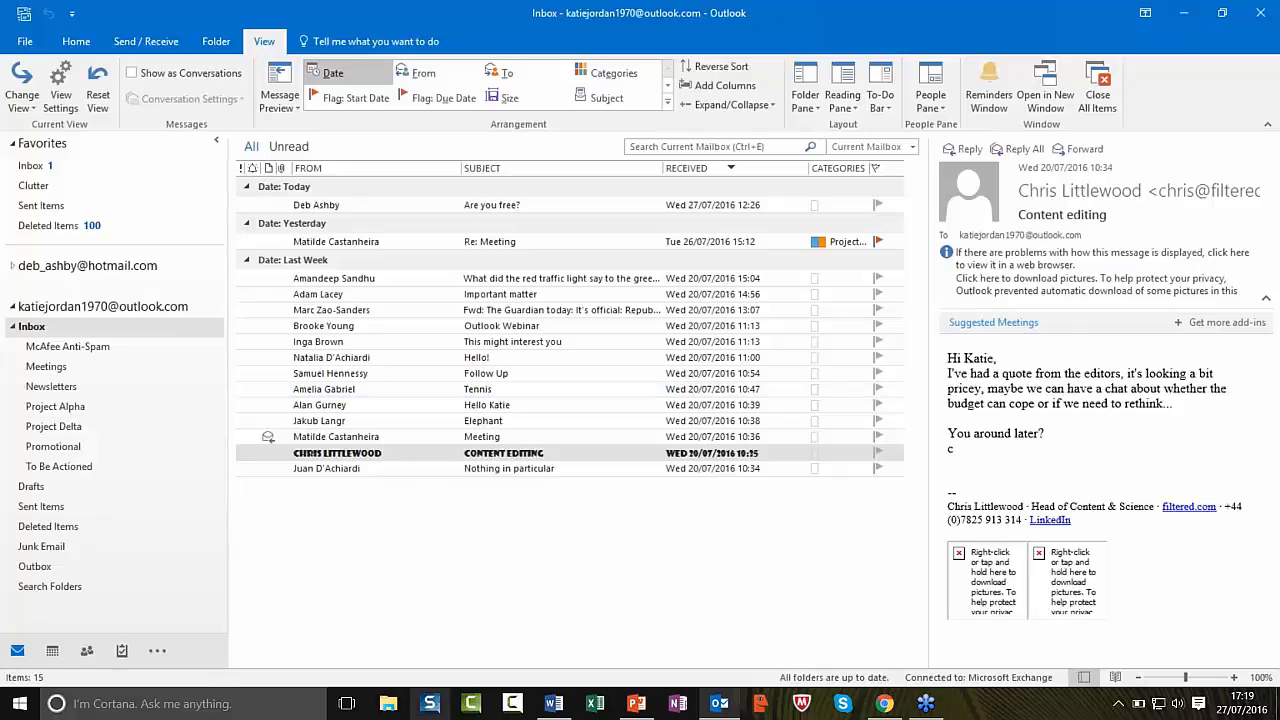
Step: Open the Meetings subfolder of the Inbox and view its folder commands, such as New Folder, without choosing any
mouse_move(123, 651)
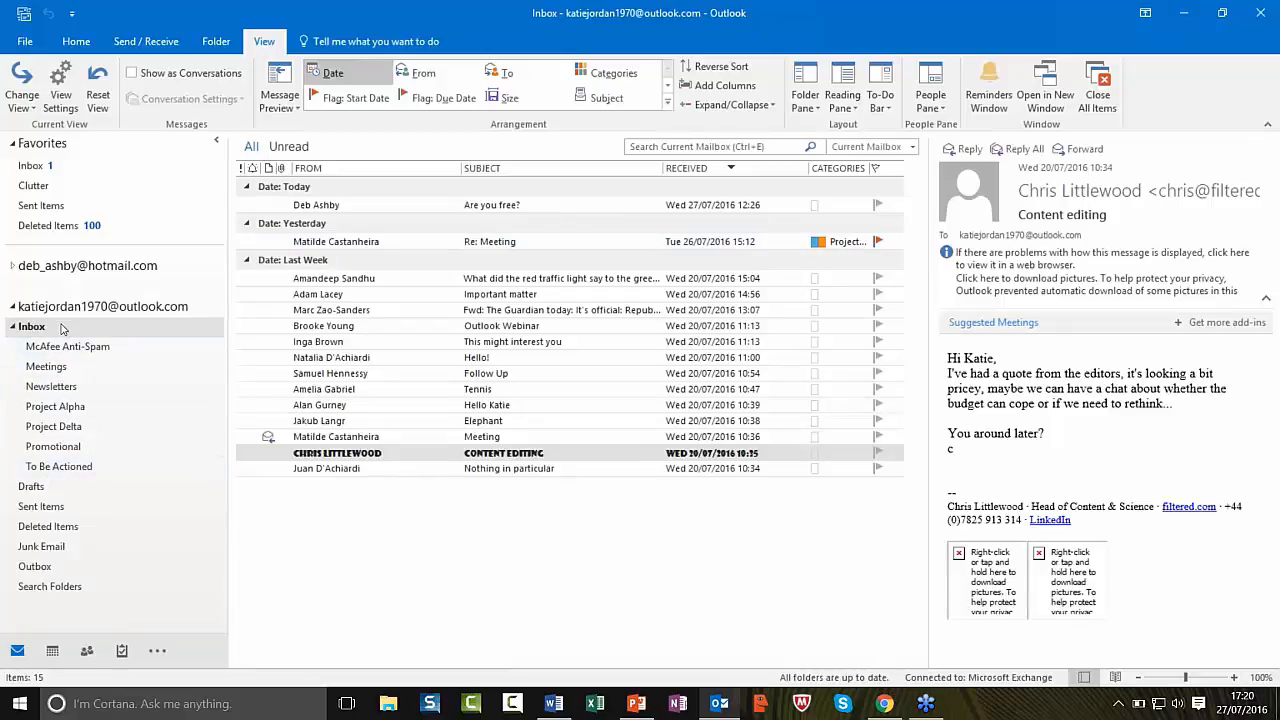
click(45, 366)
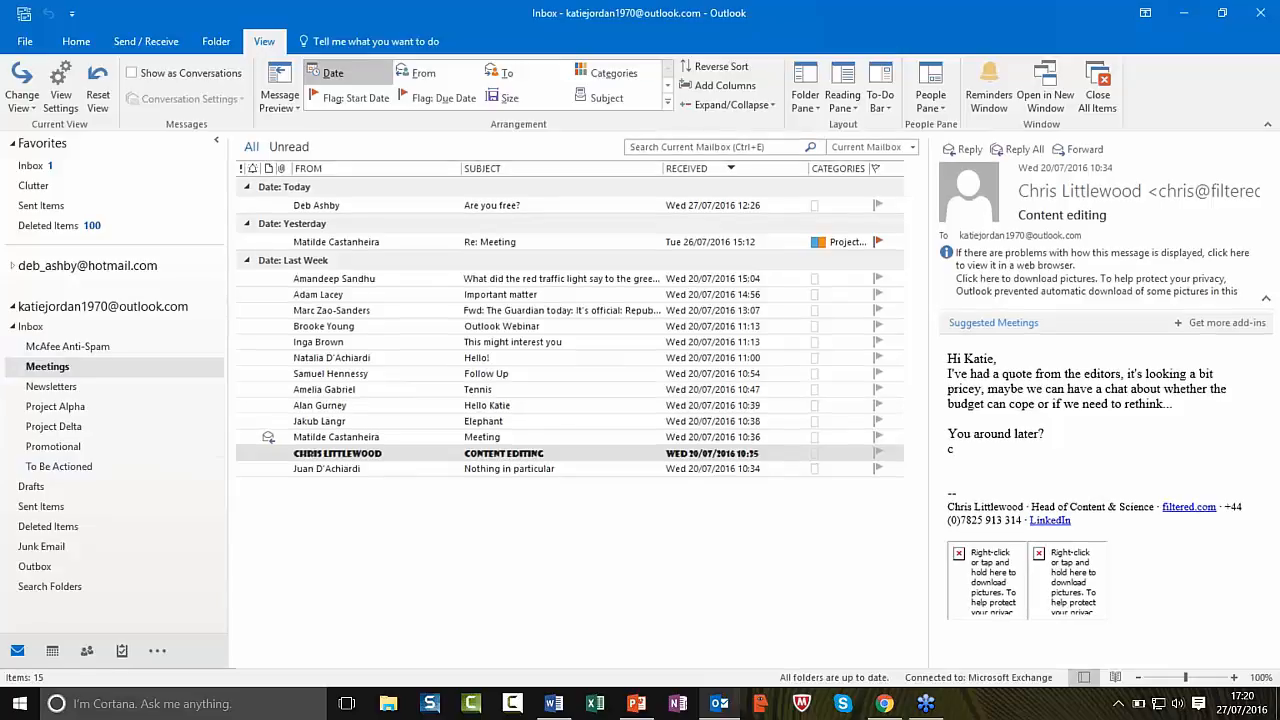
right_click(47, 366)
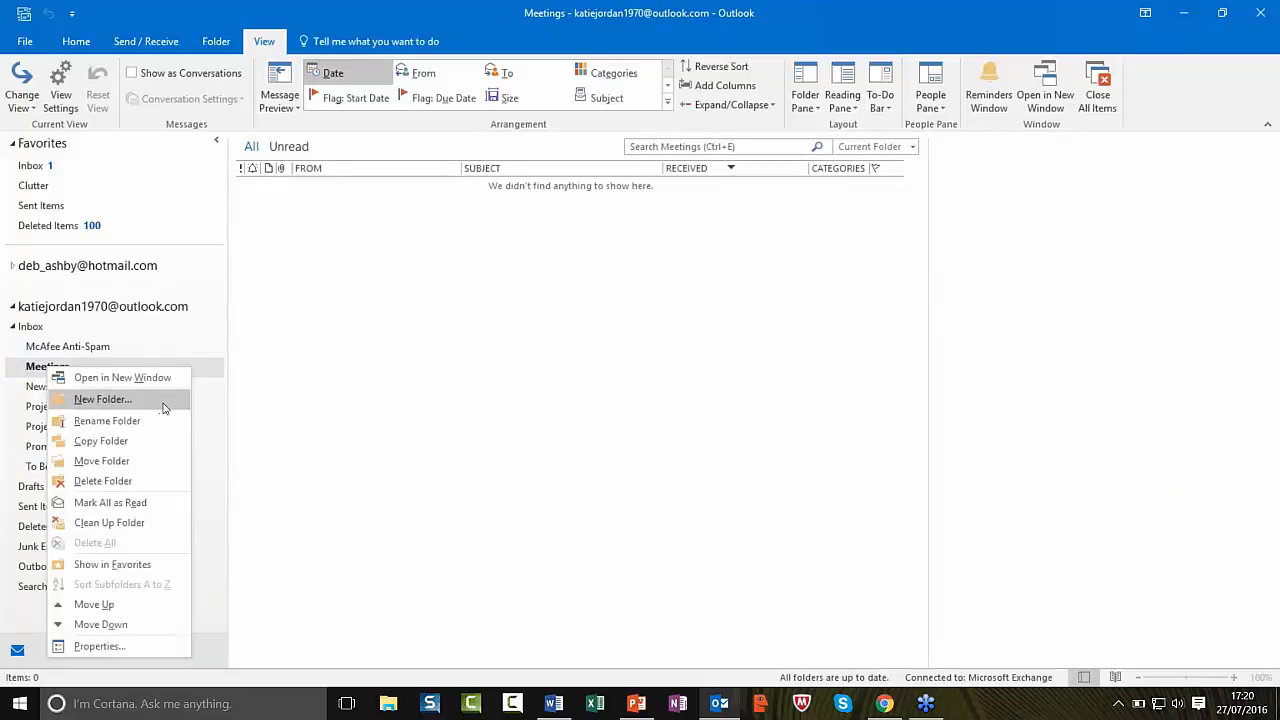
click(288, 349)
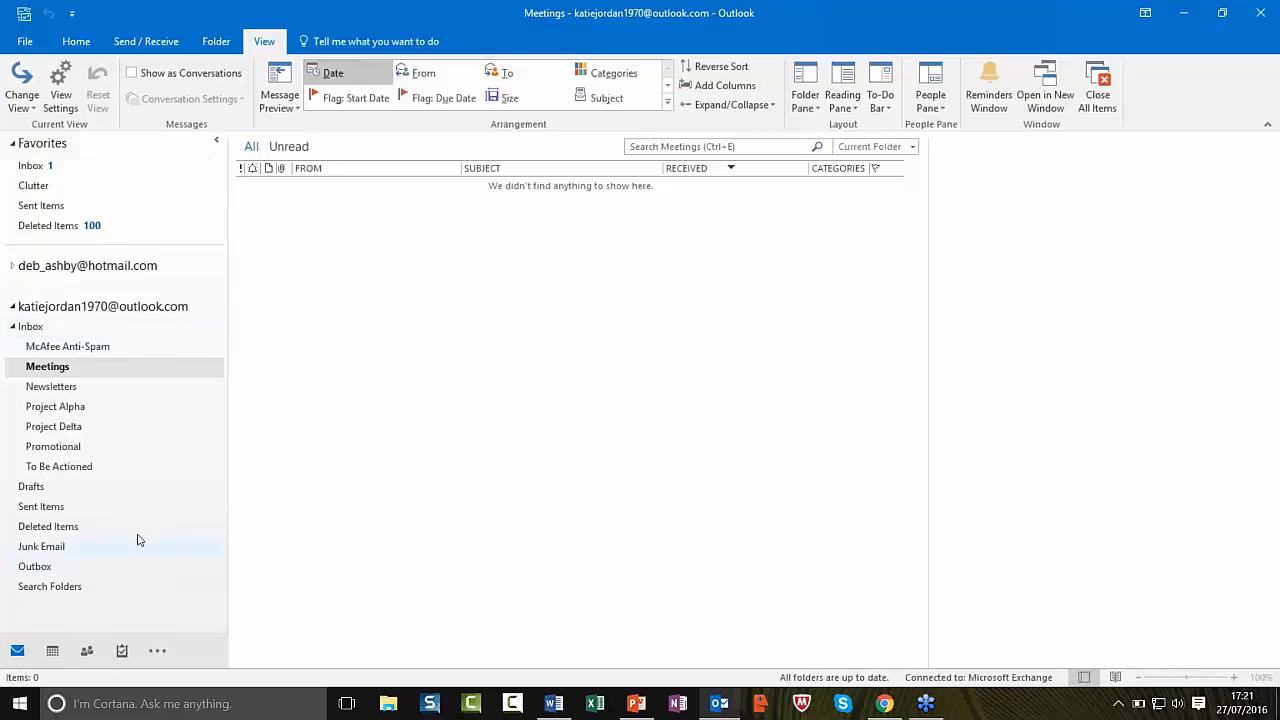
Step: View the outlook.com account's Junk Email folder, expand the hotmail.com account and open its Junk Email folder
click(45, 548)
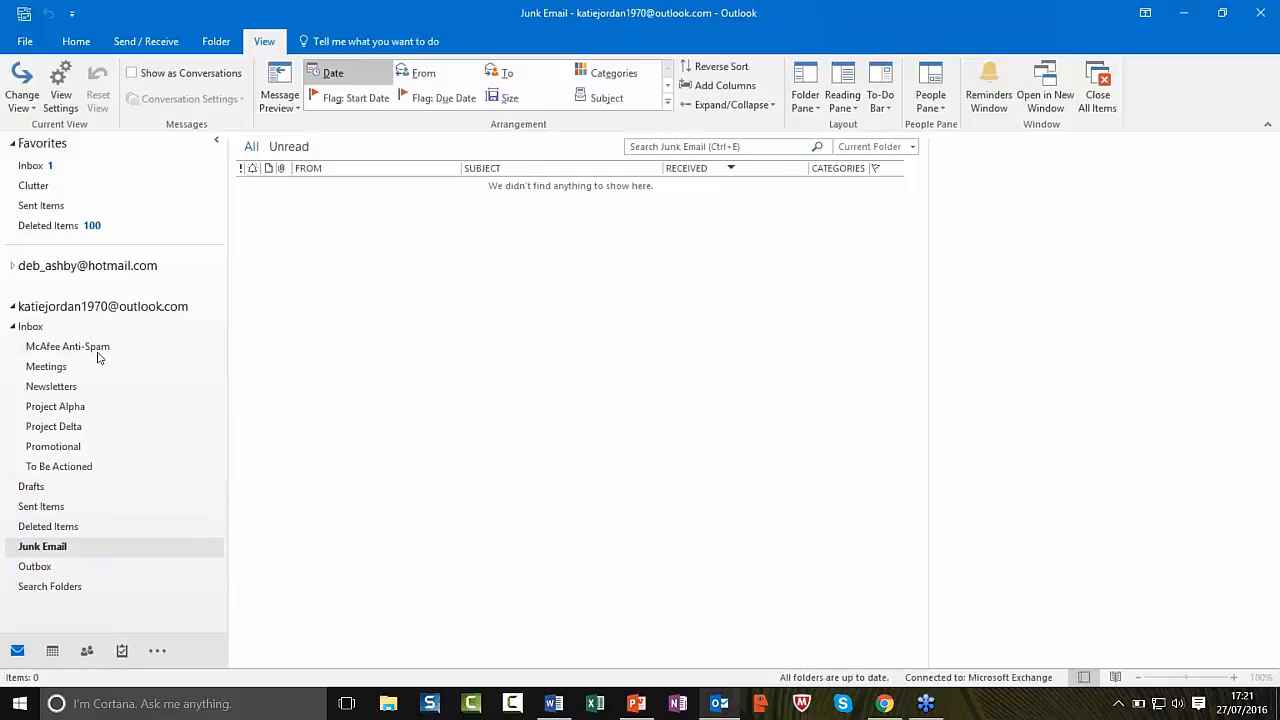
click(14, 267)
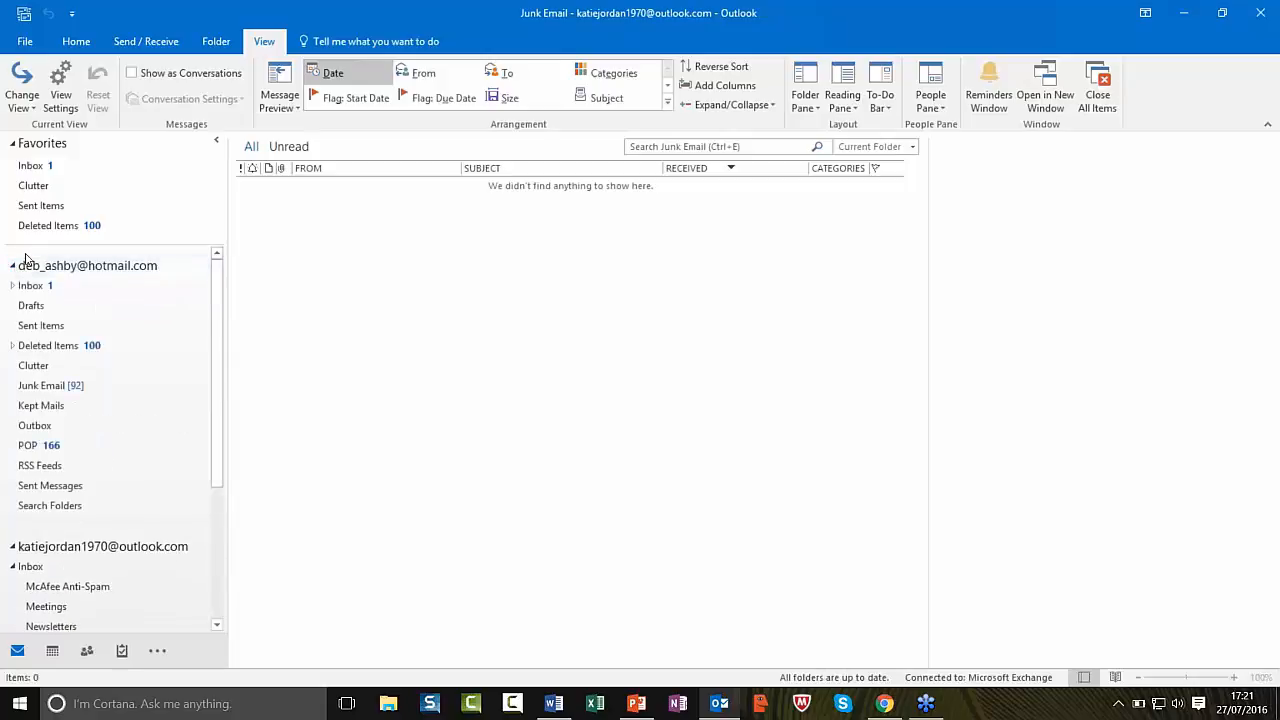
click(38, 388)
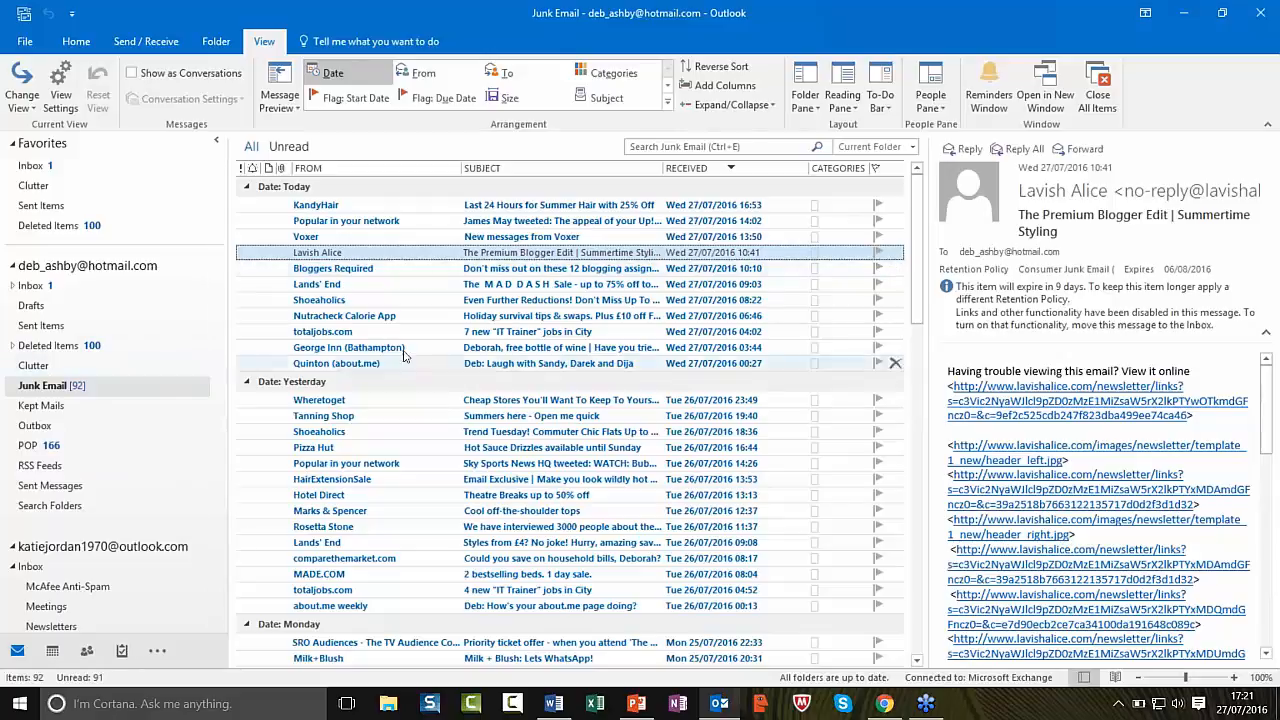
Step: View the junk commands available for the Lavish Alice message without applying any
right_click(434, 256)
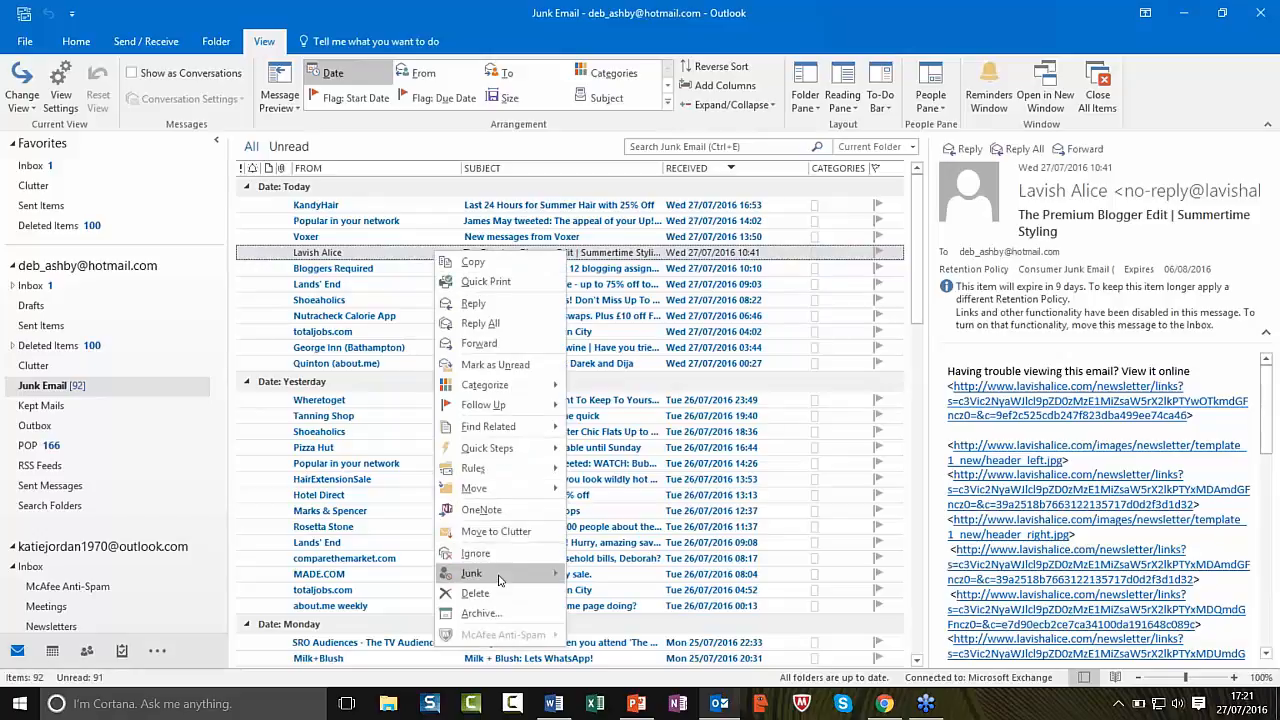
mouse_move(520, 576)
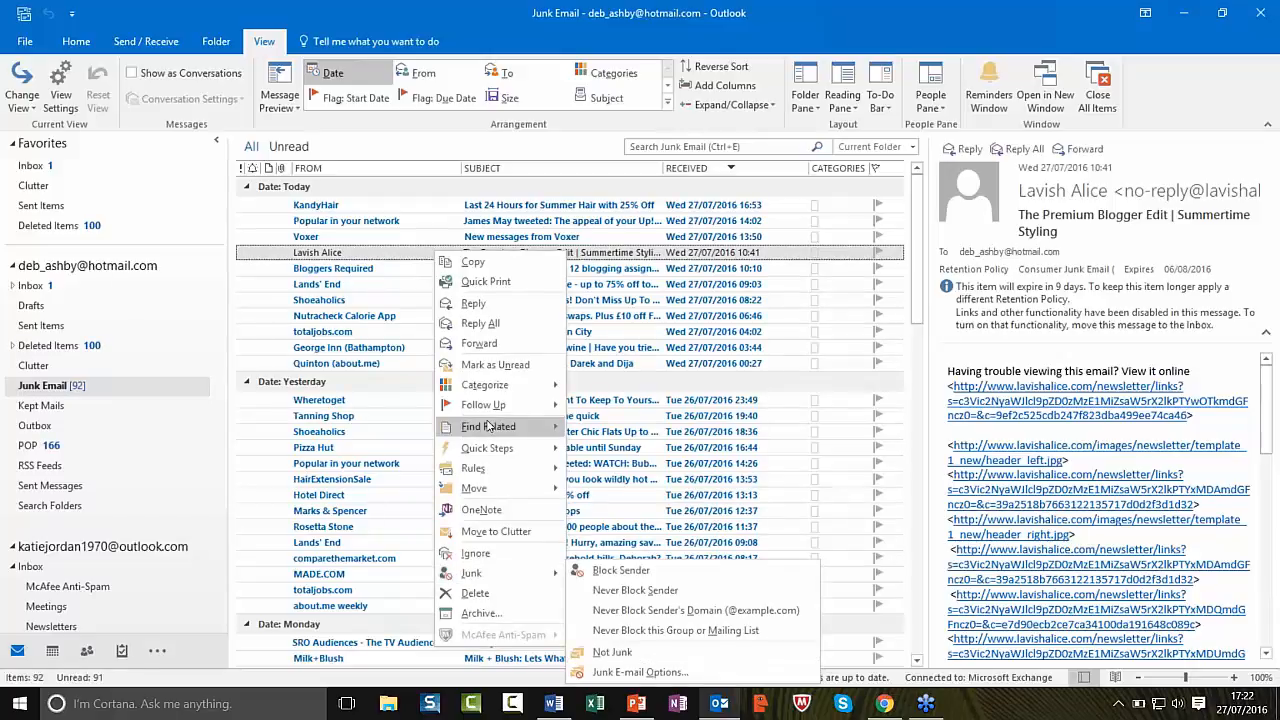
click(404, 255)
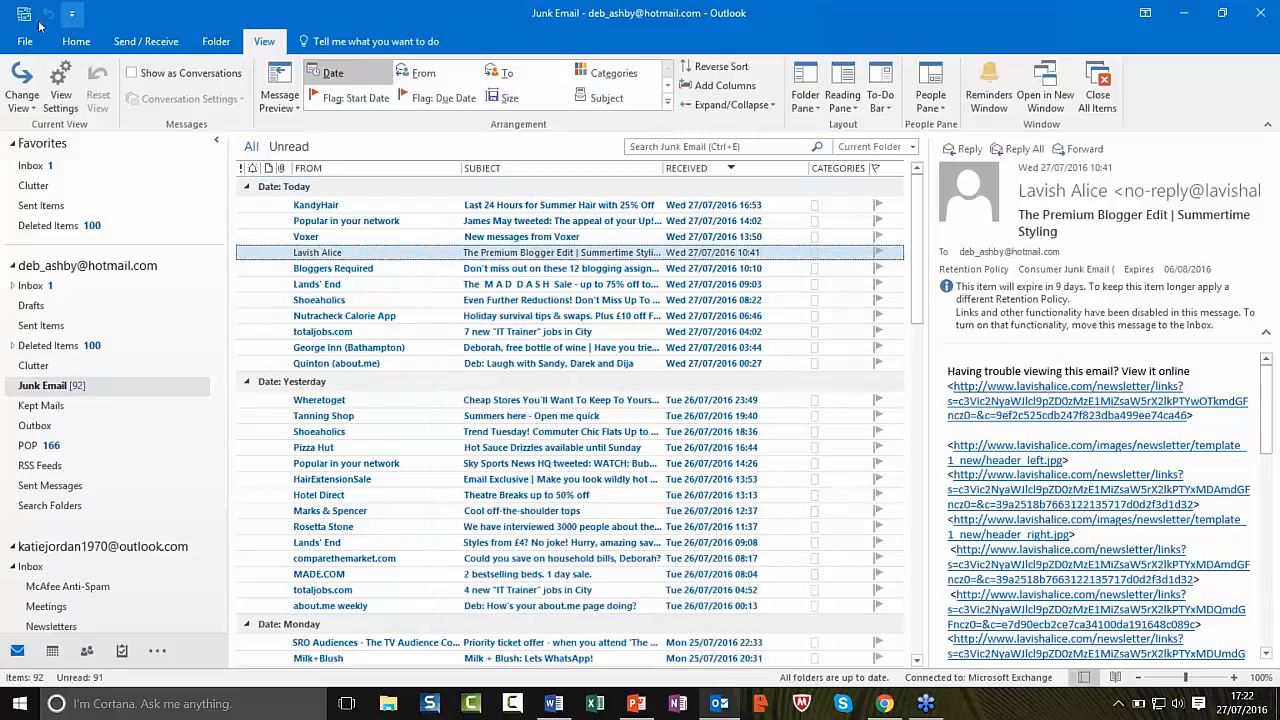
Step: Examine the protection levels and the Safe Senders list in the Junk E-mail Options, leaving all settings unchanged
click(76, 42)
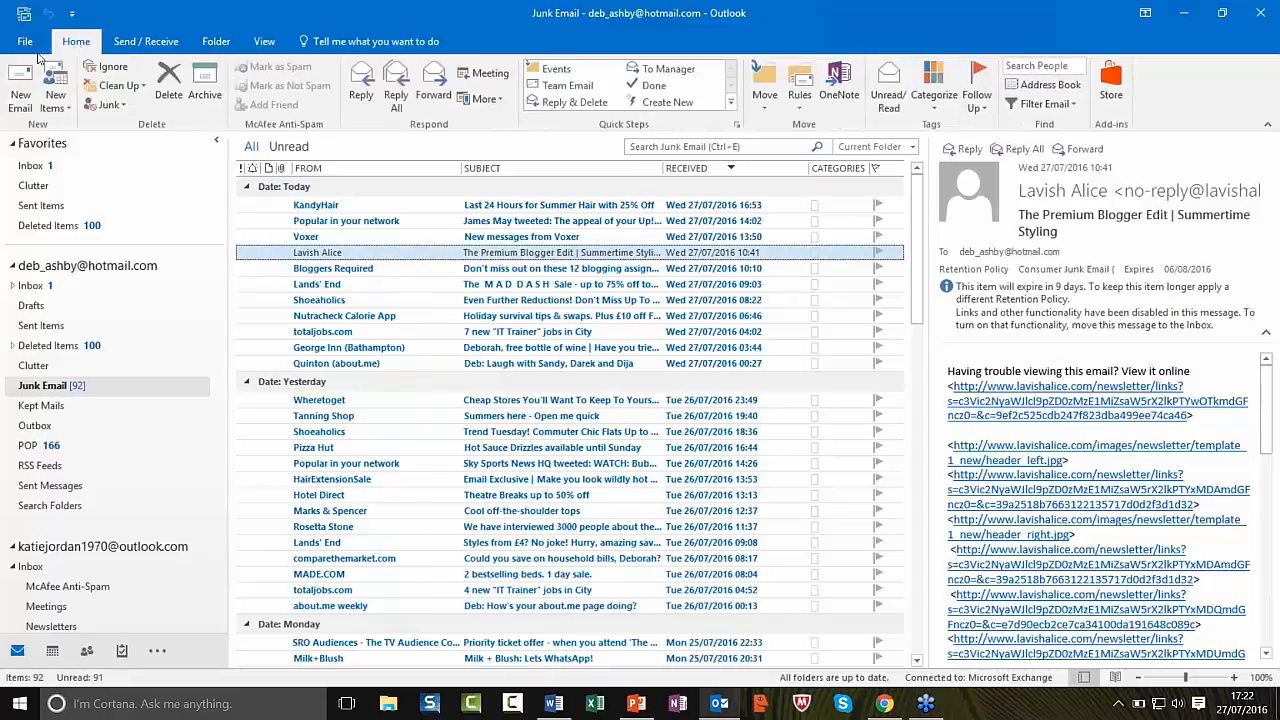
click(126, 105)
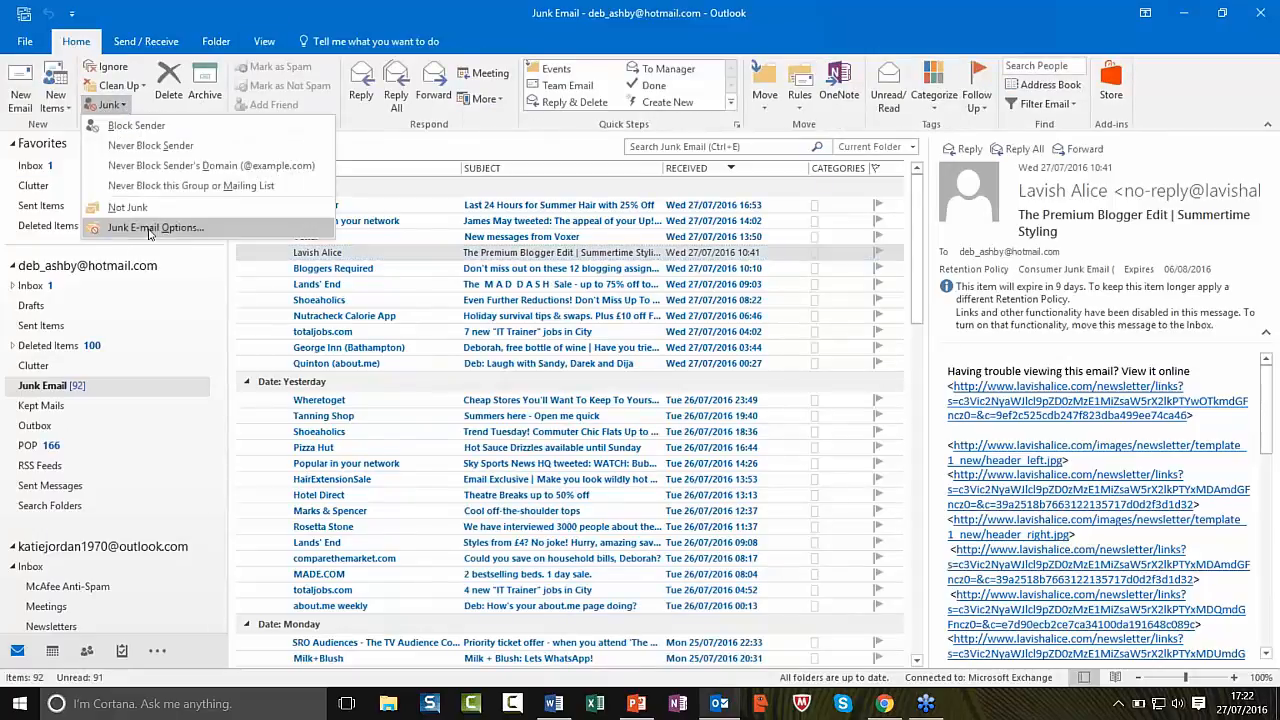
click(160, 232)
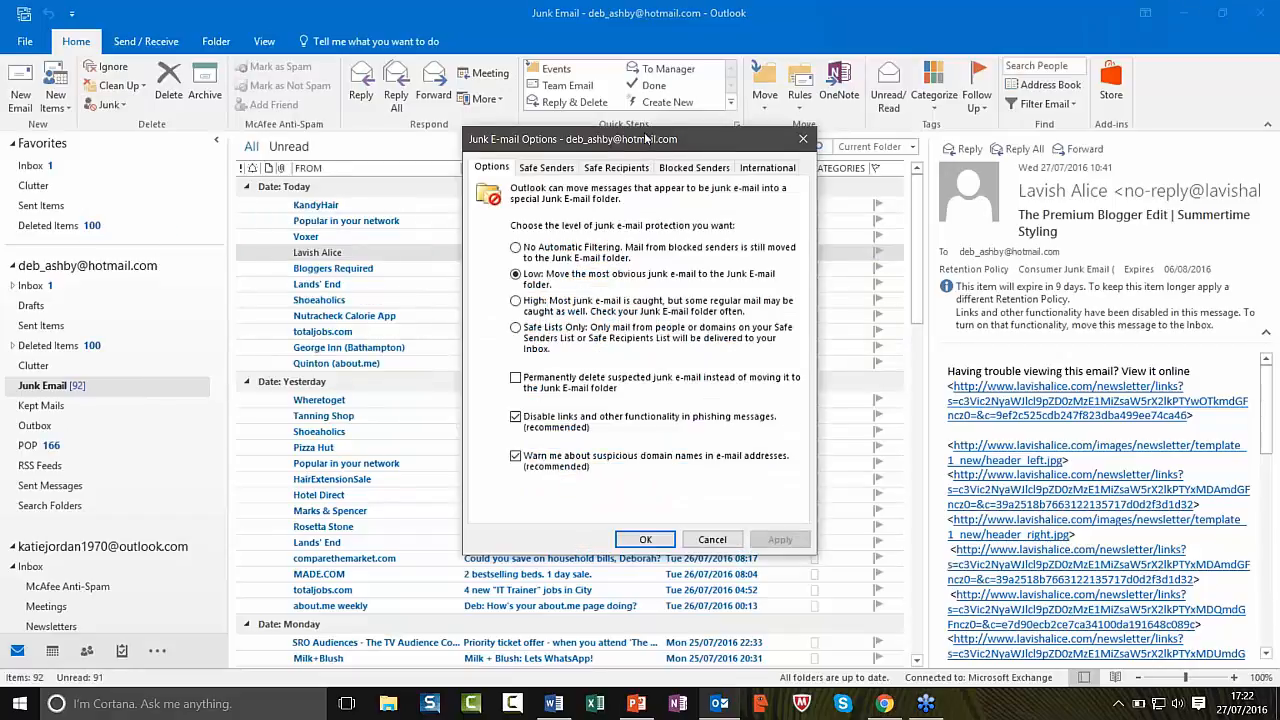
drag(645, 139, 575, 113)
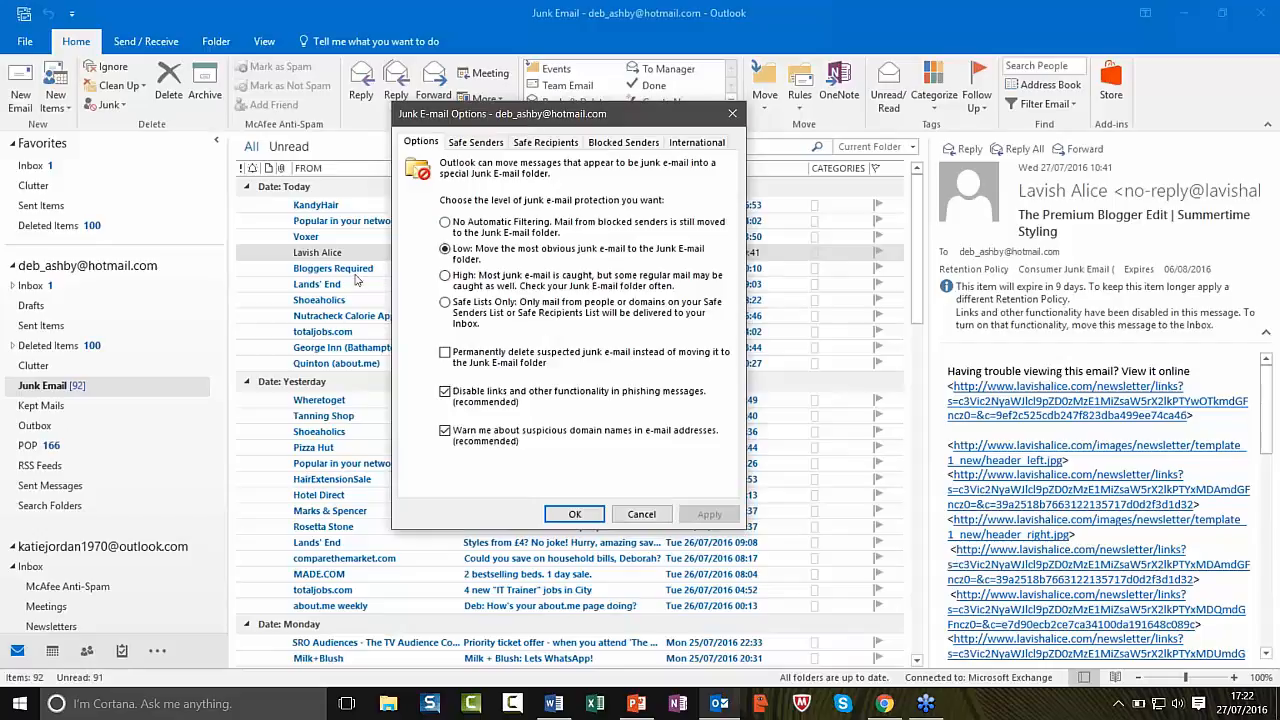
drag(527, 118, 986, 203)
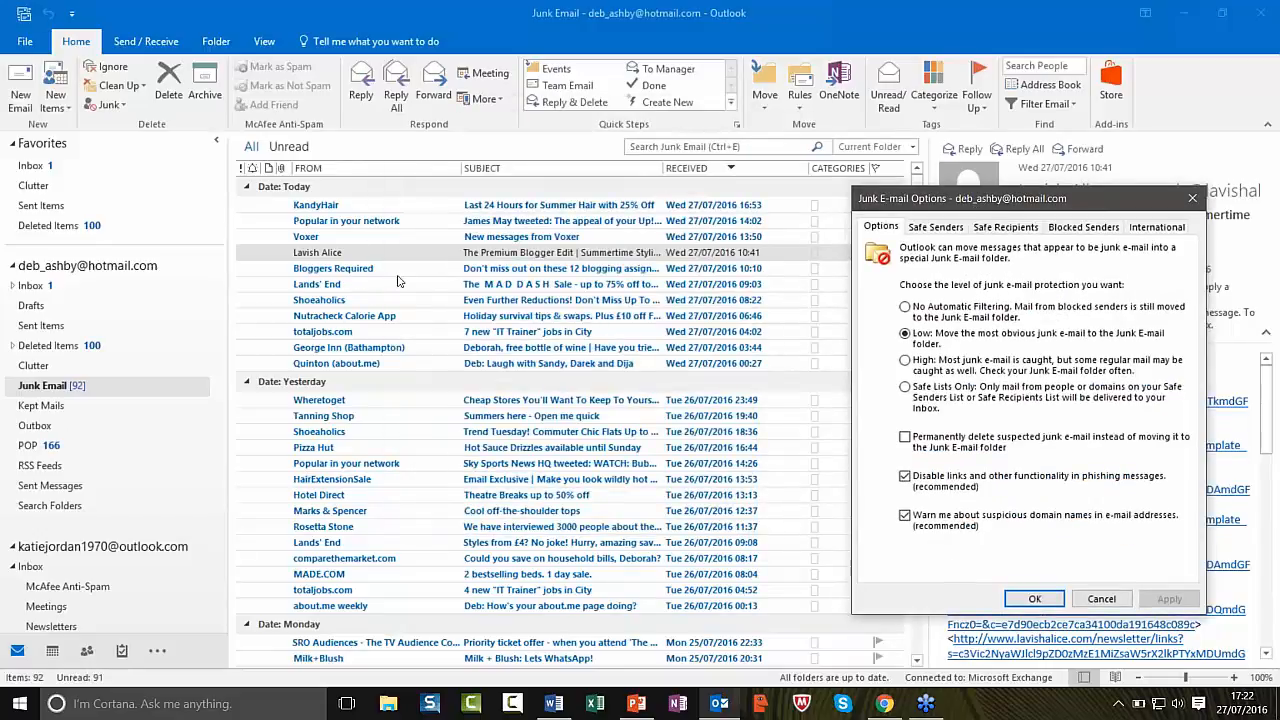
click(922, 231)
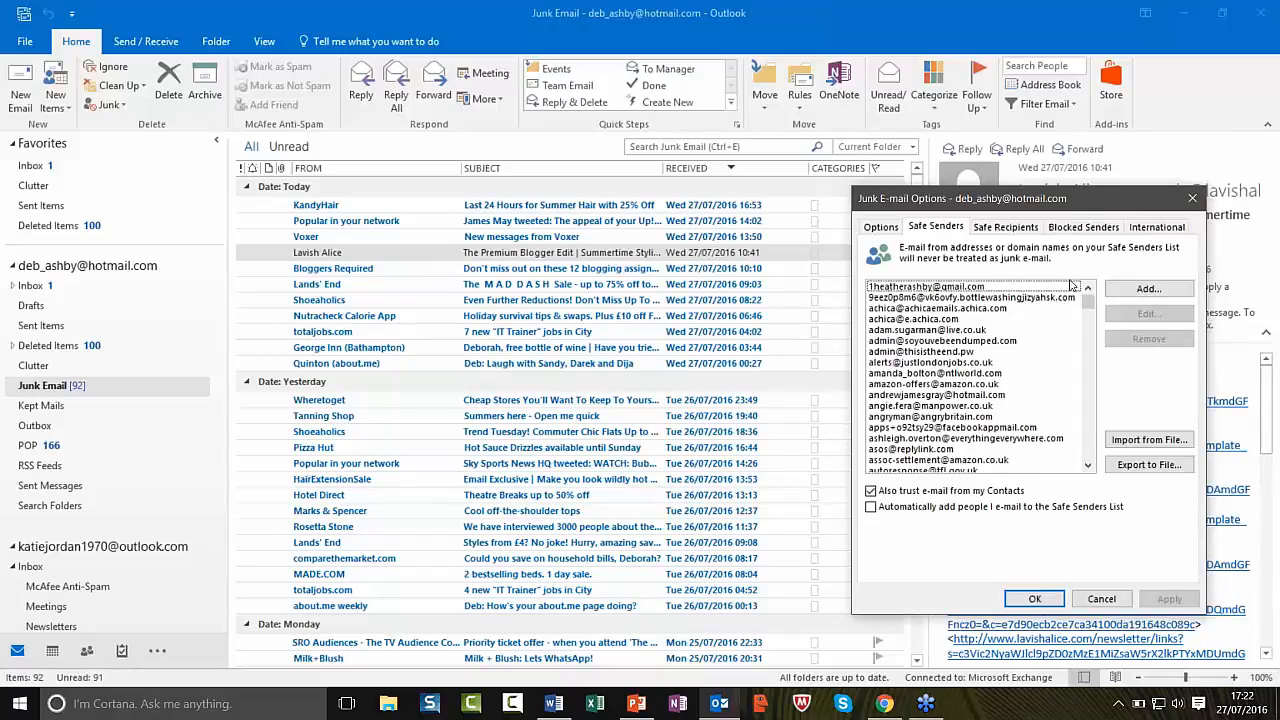
click(1191, 201)
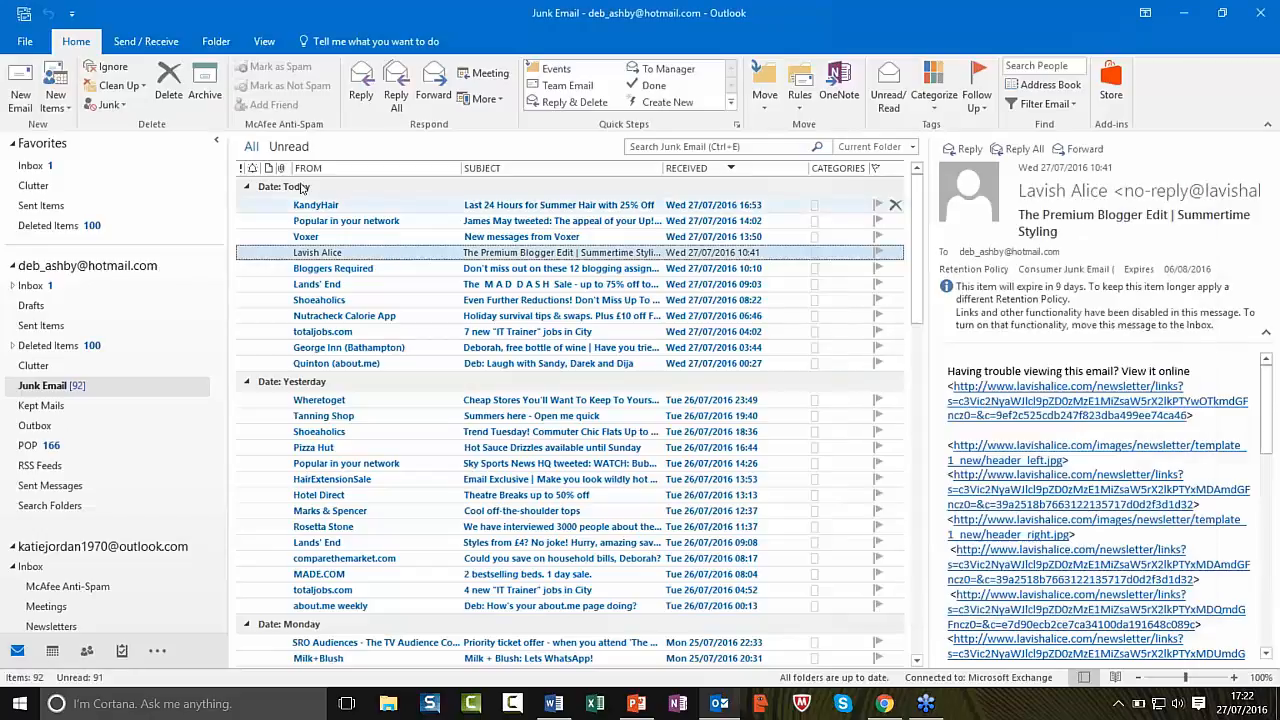
click(110, 104)
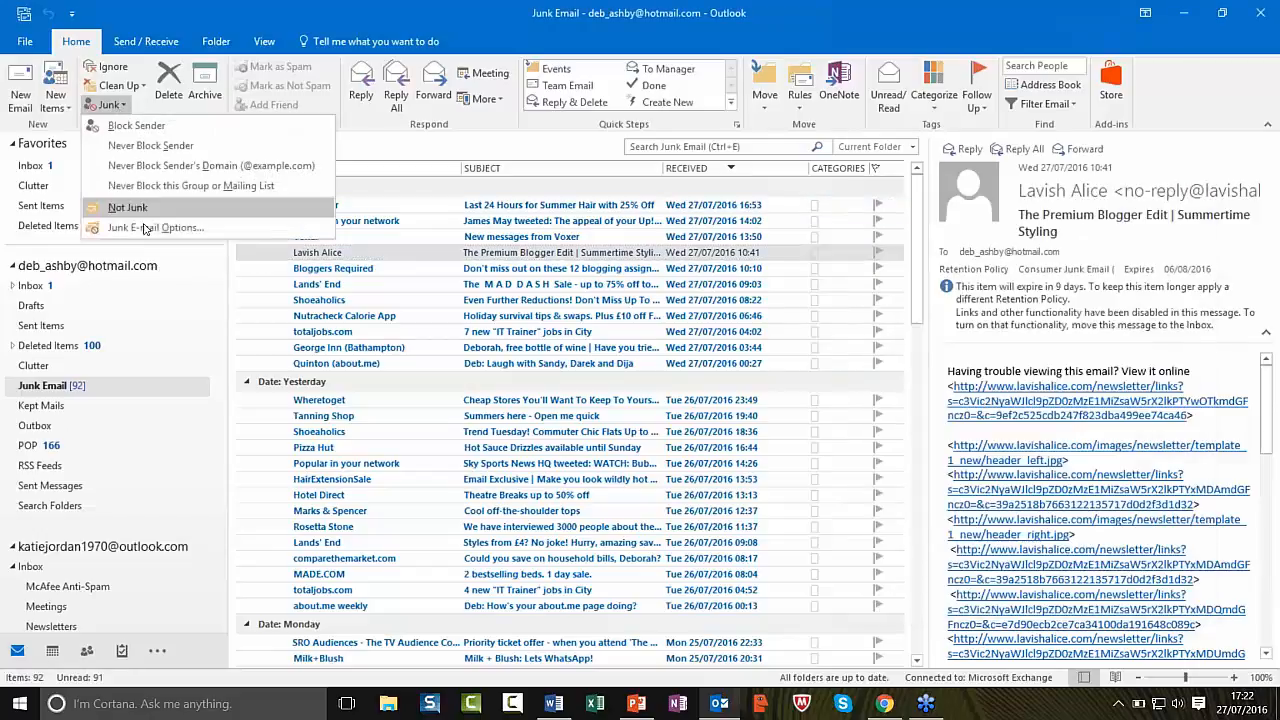
click(405, 162)
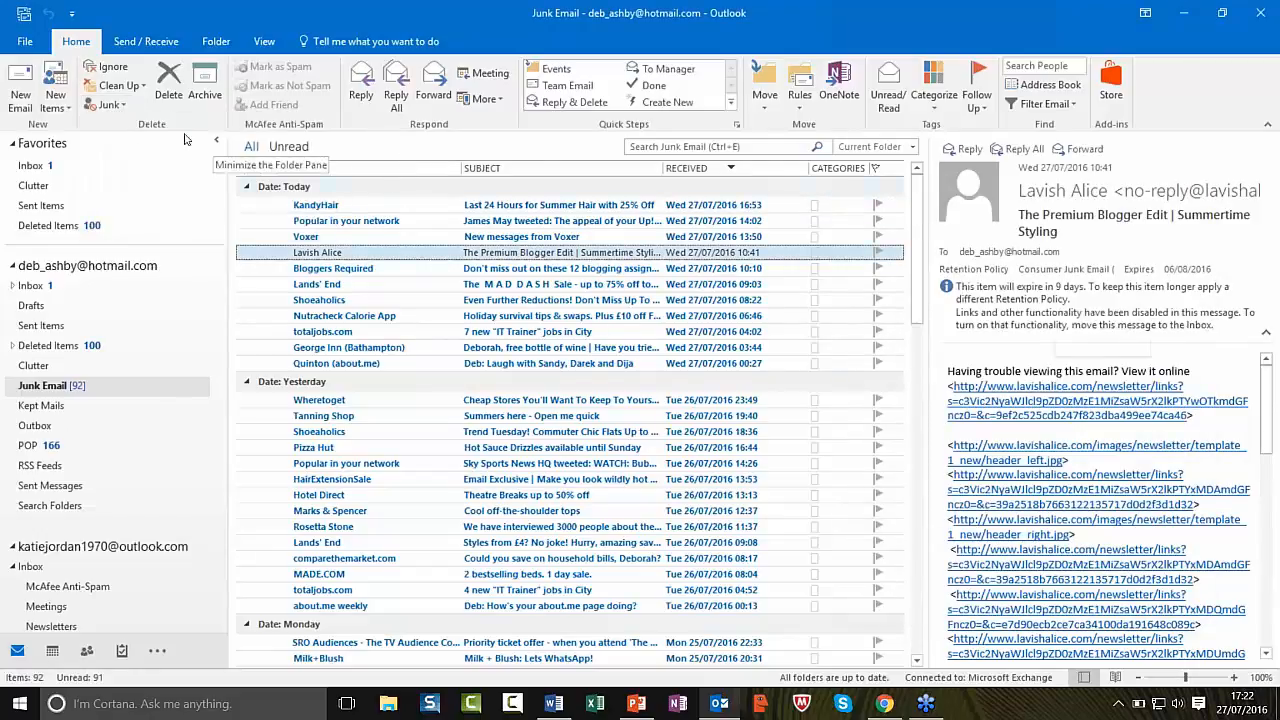
Step: Return to the outlook.com account's Inbox and view the search tools offered for the current mailbox
click(33, 165)
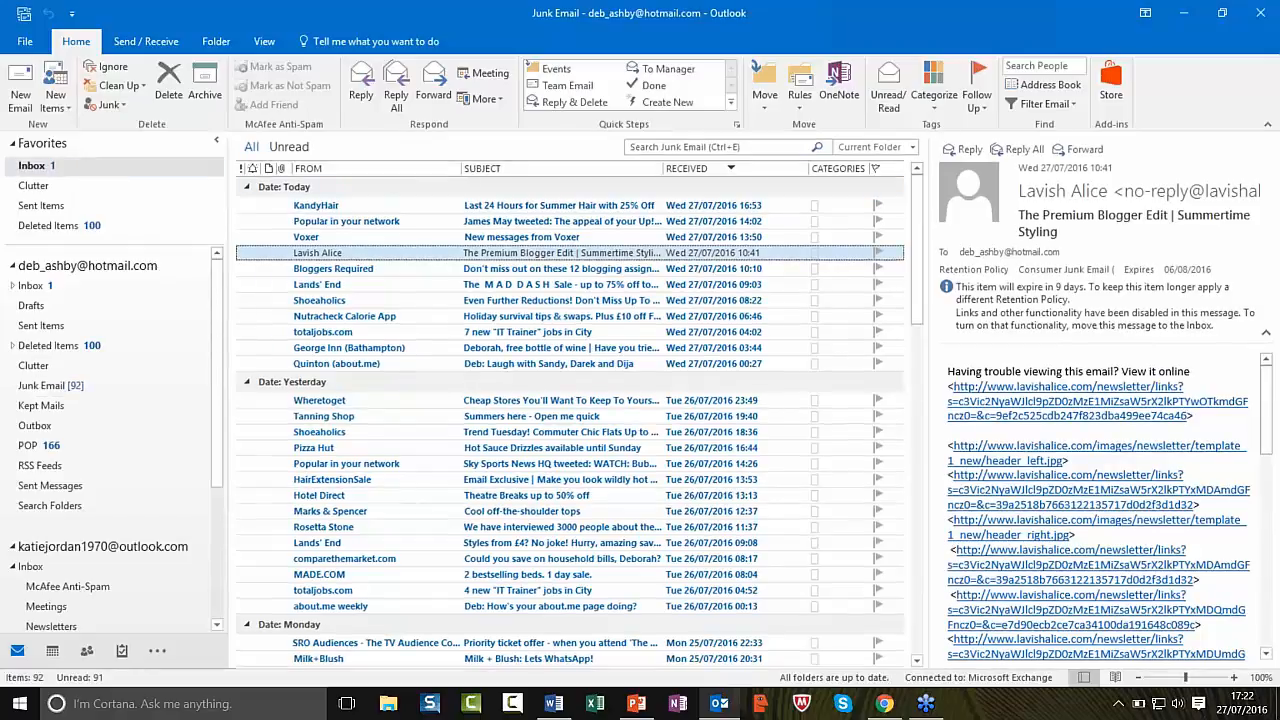
click(39, 571)
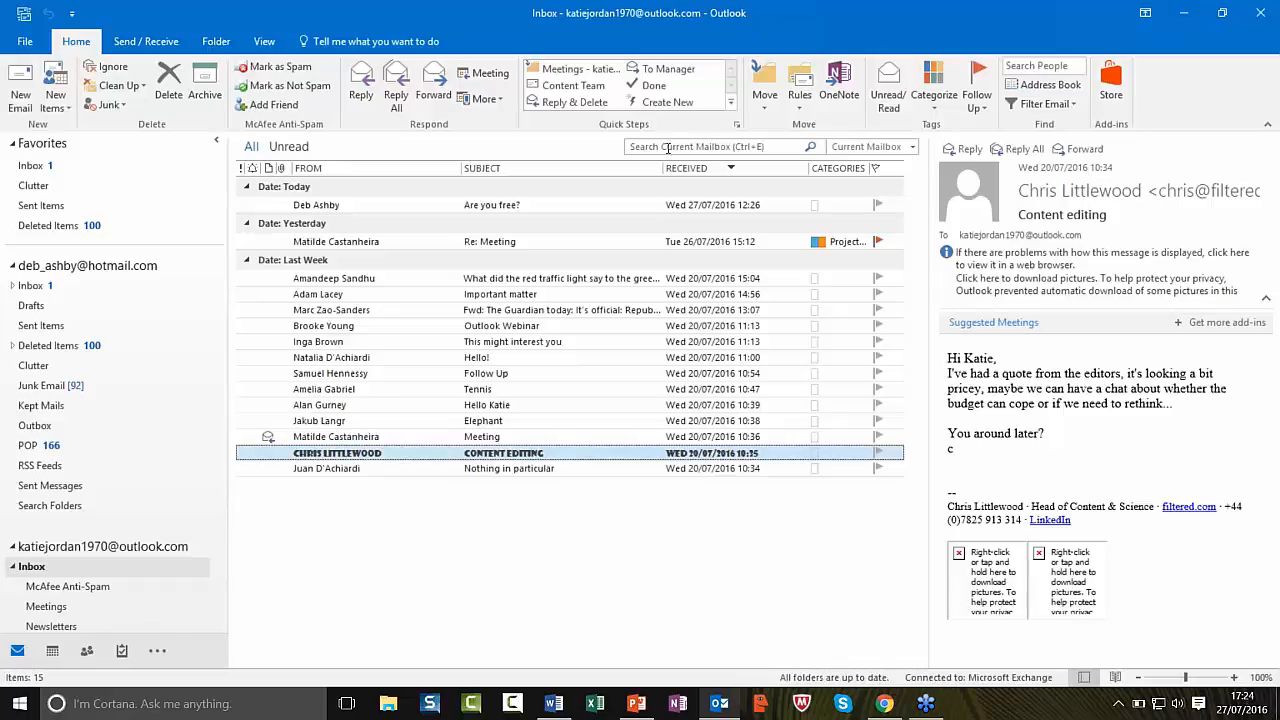
click(667, 148)
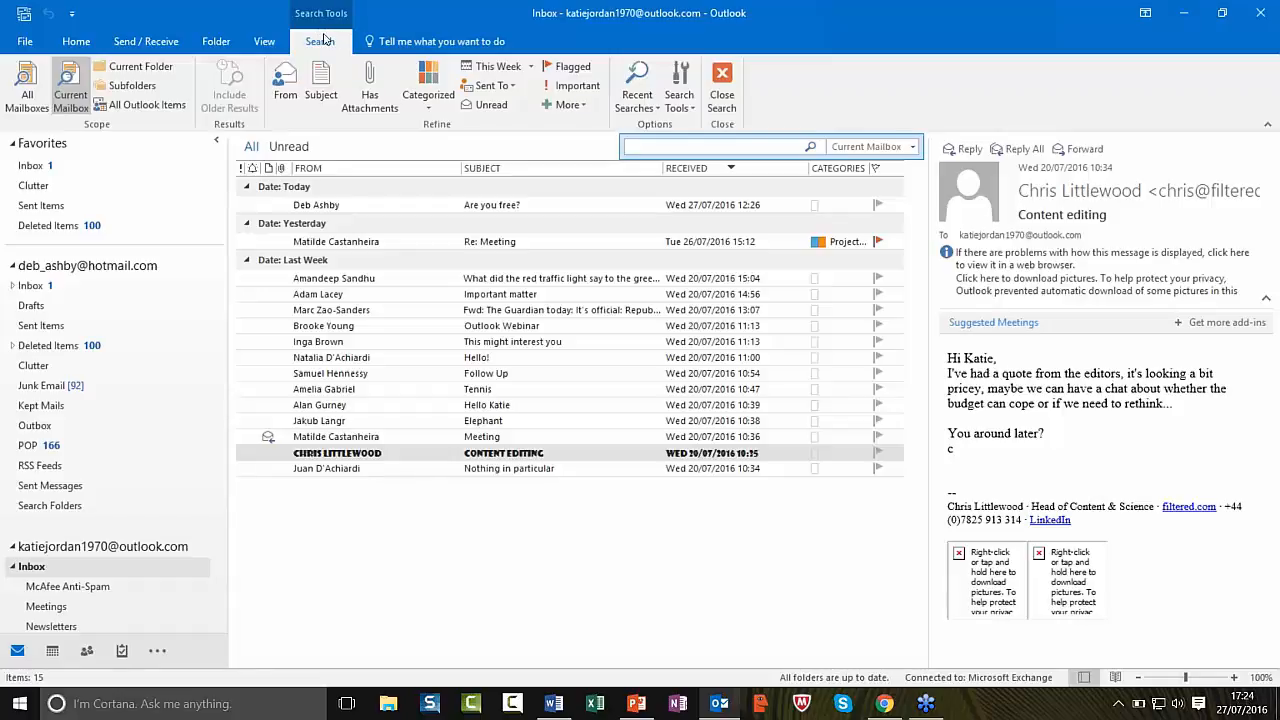
click(546, 600)
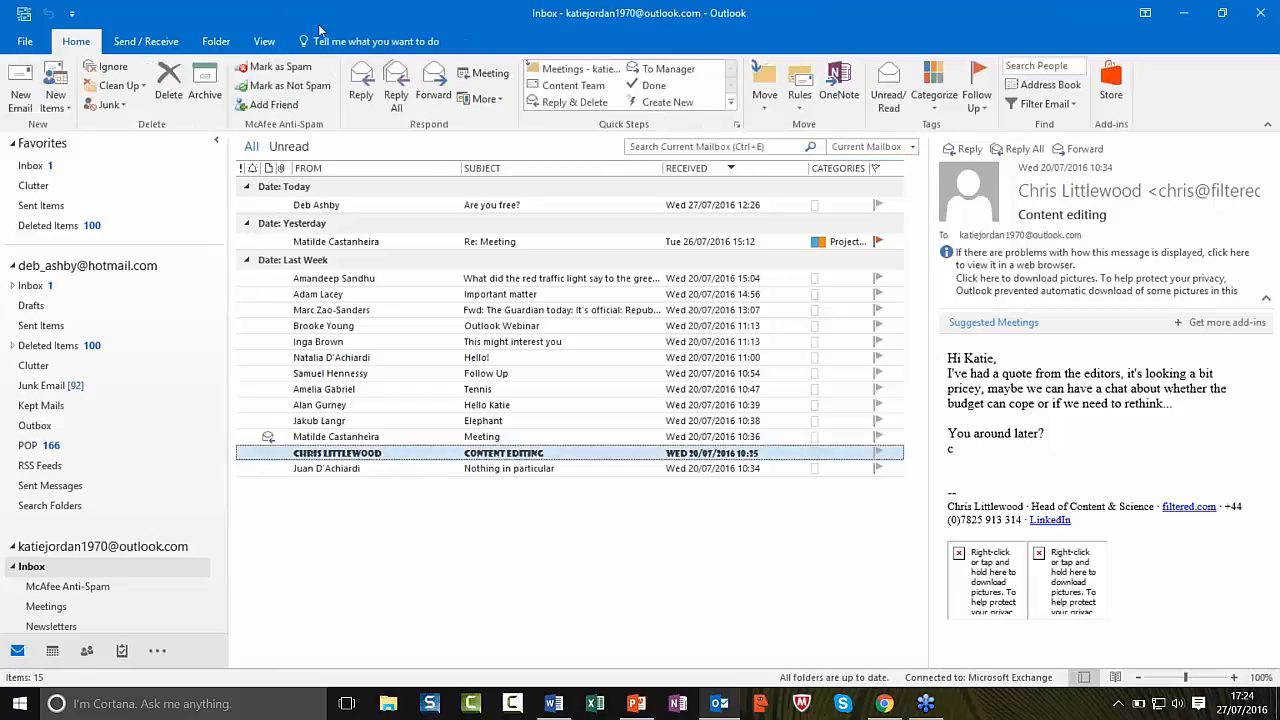
Step: Search the current mailbox for "Webinar" and clear the search
click(656, 147)
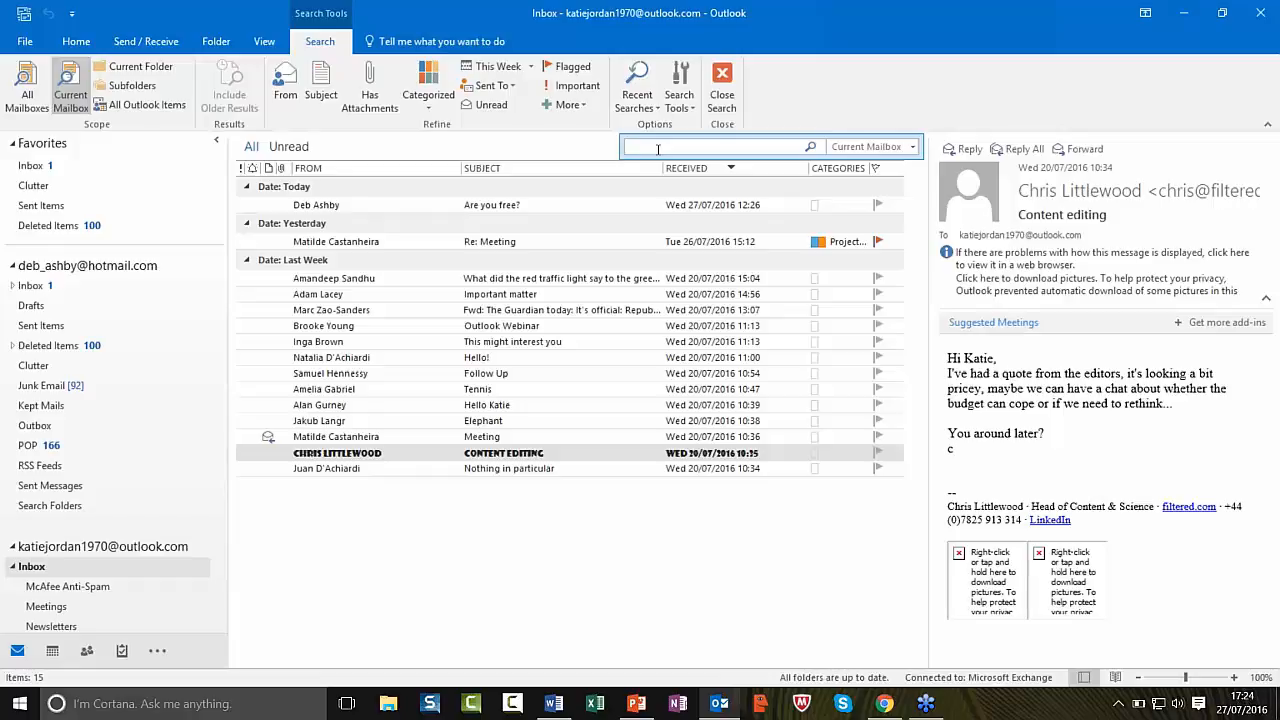
text(Webinar)
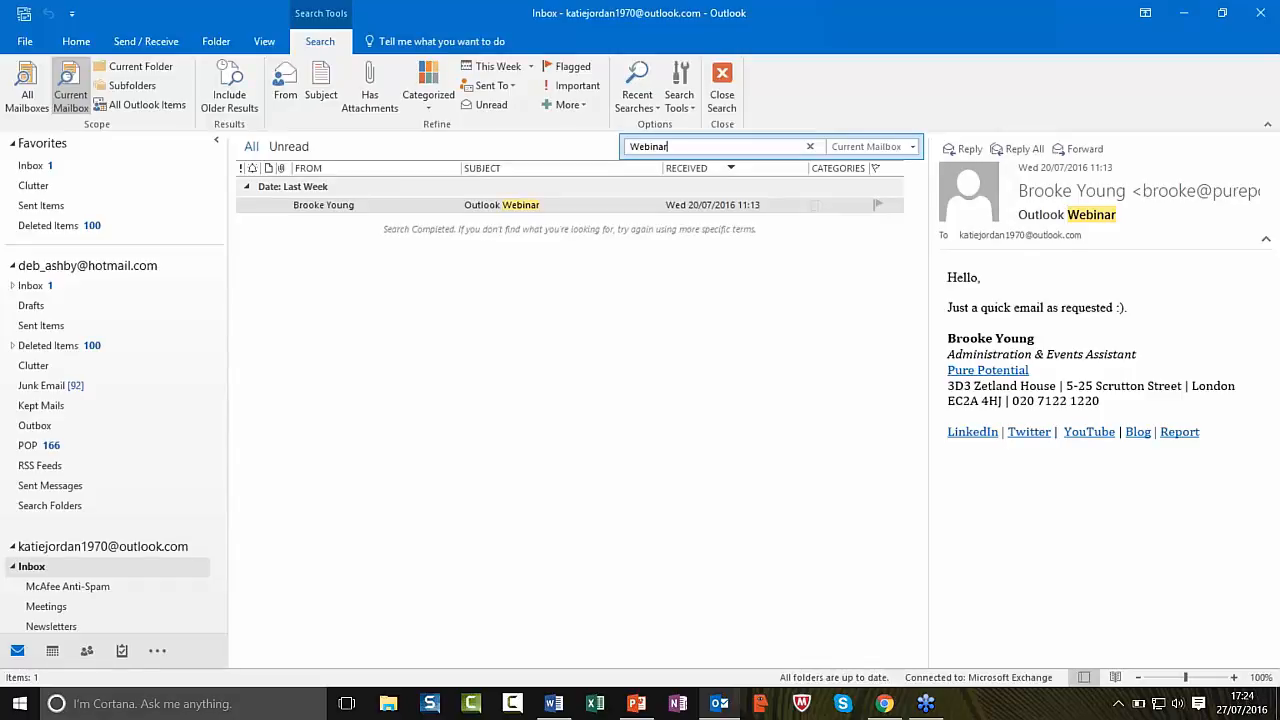
click(810, 147)
Step: Search the current mailbox for messages from a sender by first name, using the From refinement, and clear the search
click(710, 147)
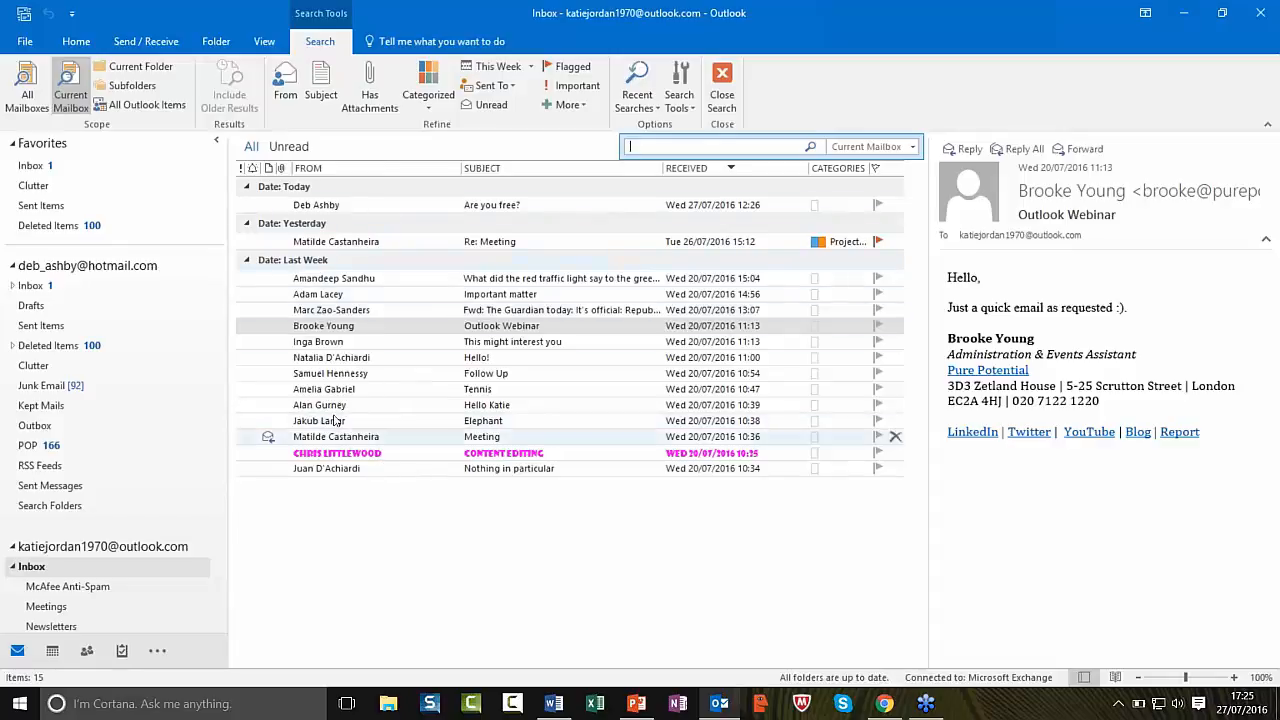
click(286, 90)
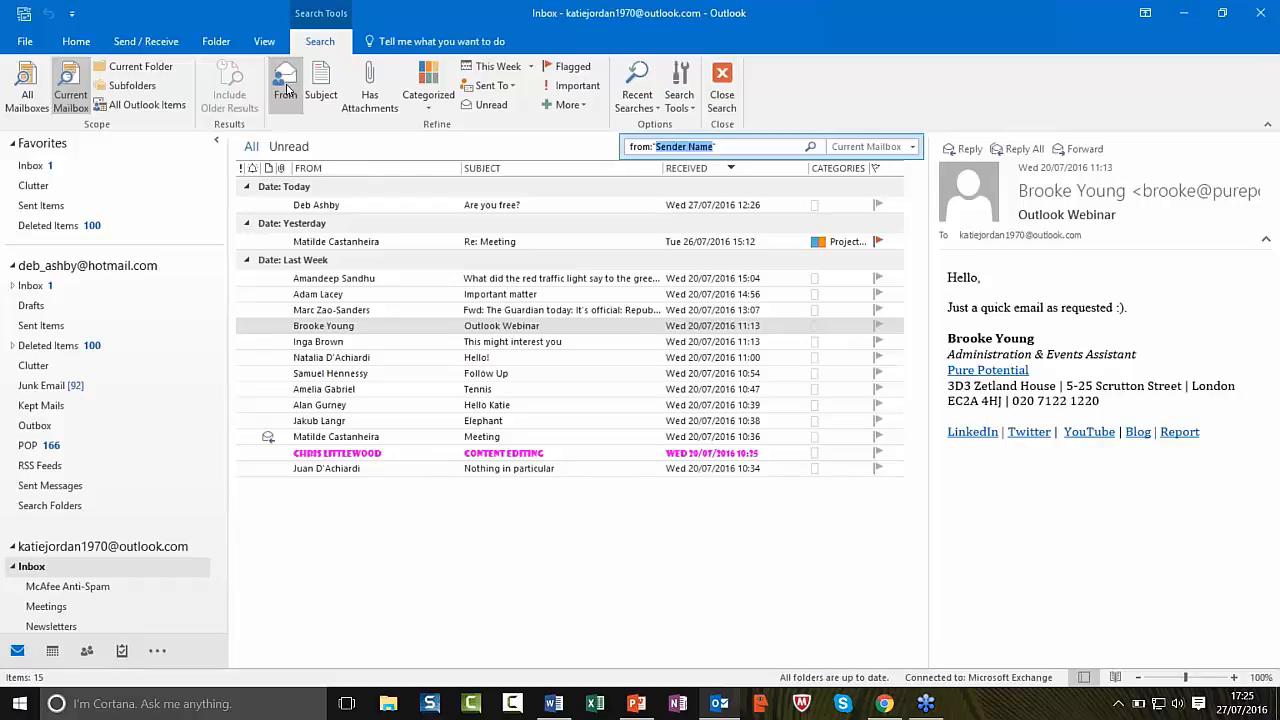
text(matilde)
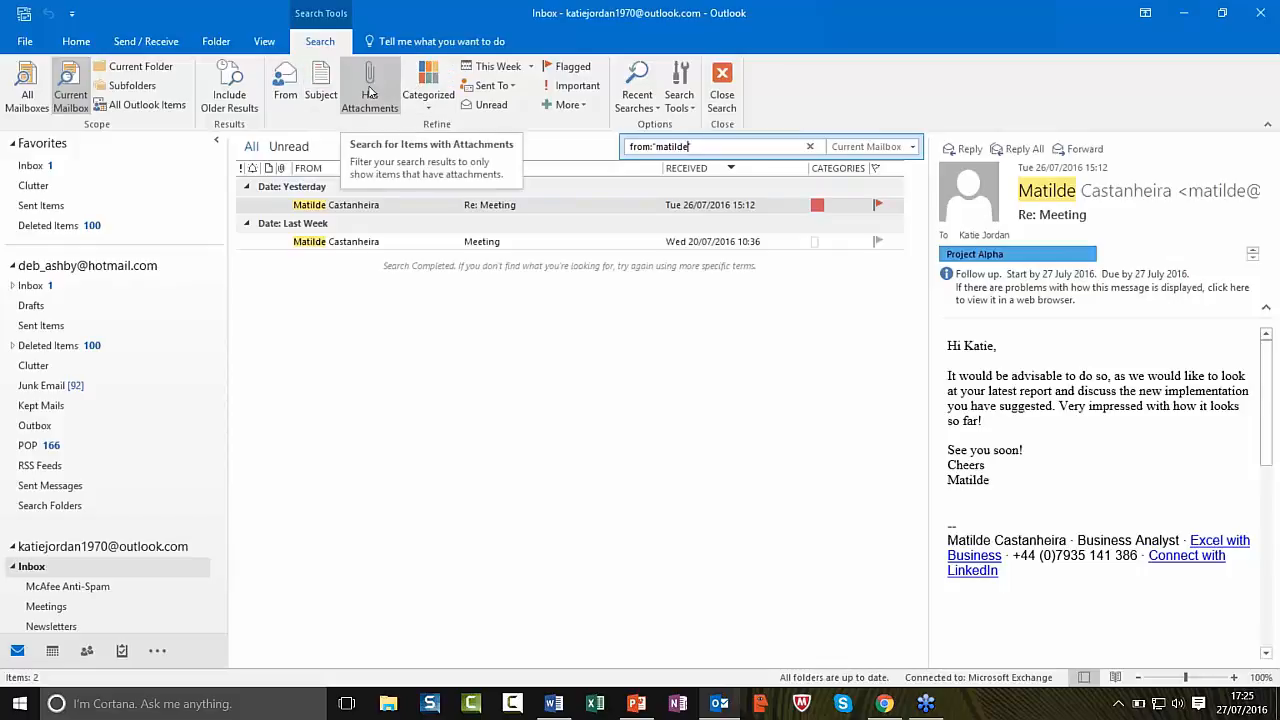
click(810, 147)
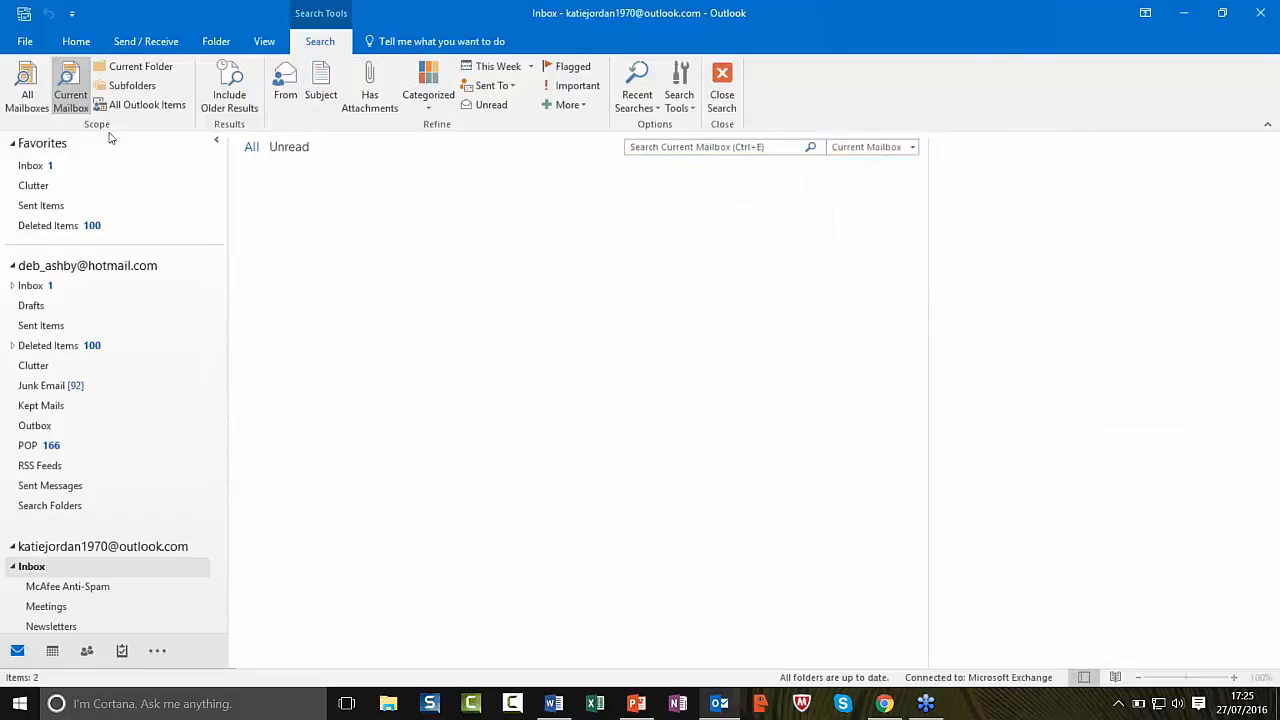
Step: Open the hotmail.com account's Inbox and search its current mailbox for messages that have attachments
click(33, 286)
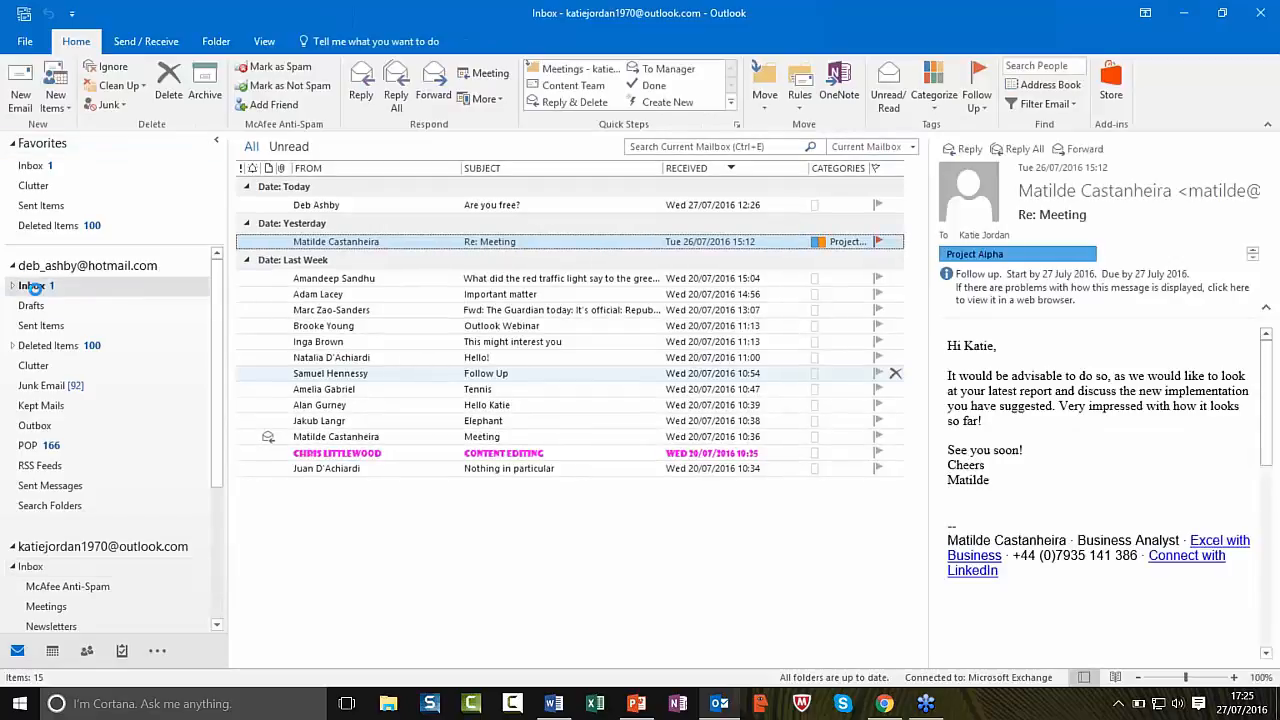
click(663, 146)
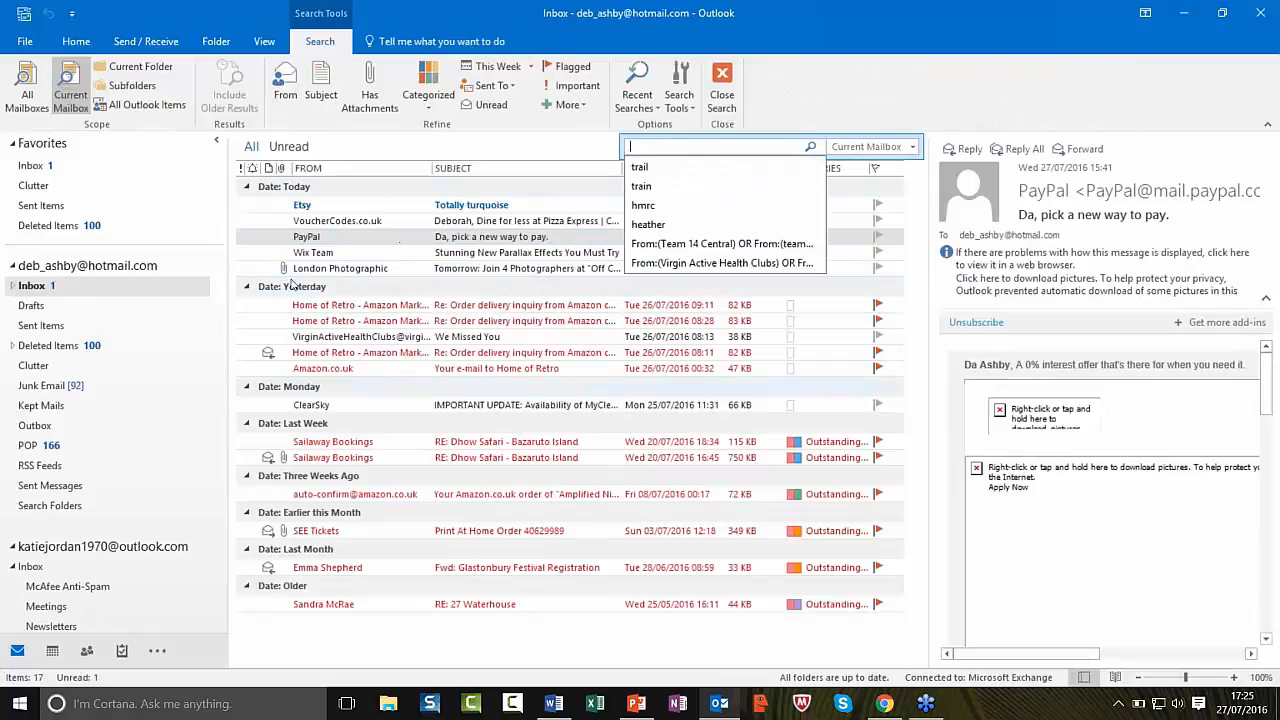
key(Down)
key(Down)
key(Down)
key(Down)
key(Down)
key(Down)
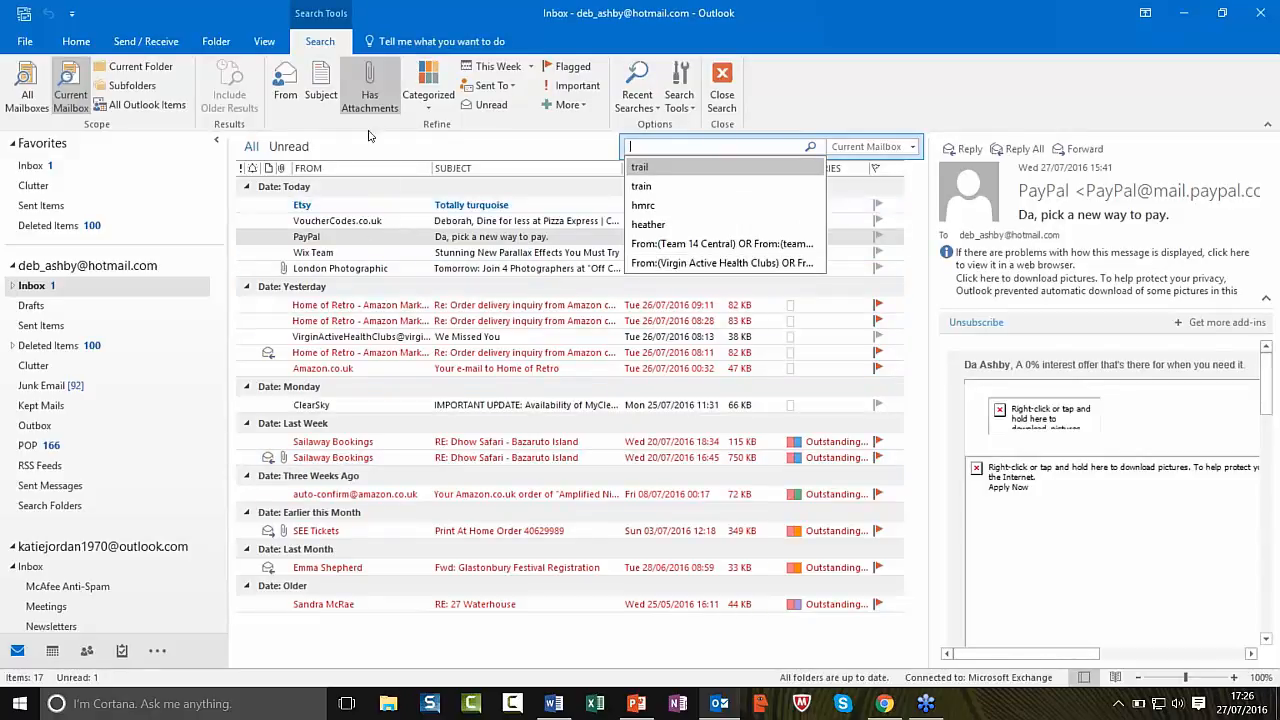
click(372, 90)
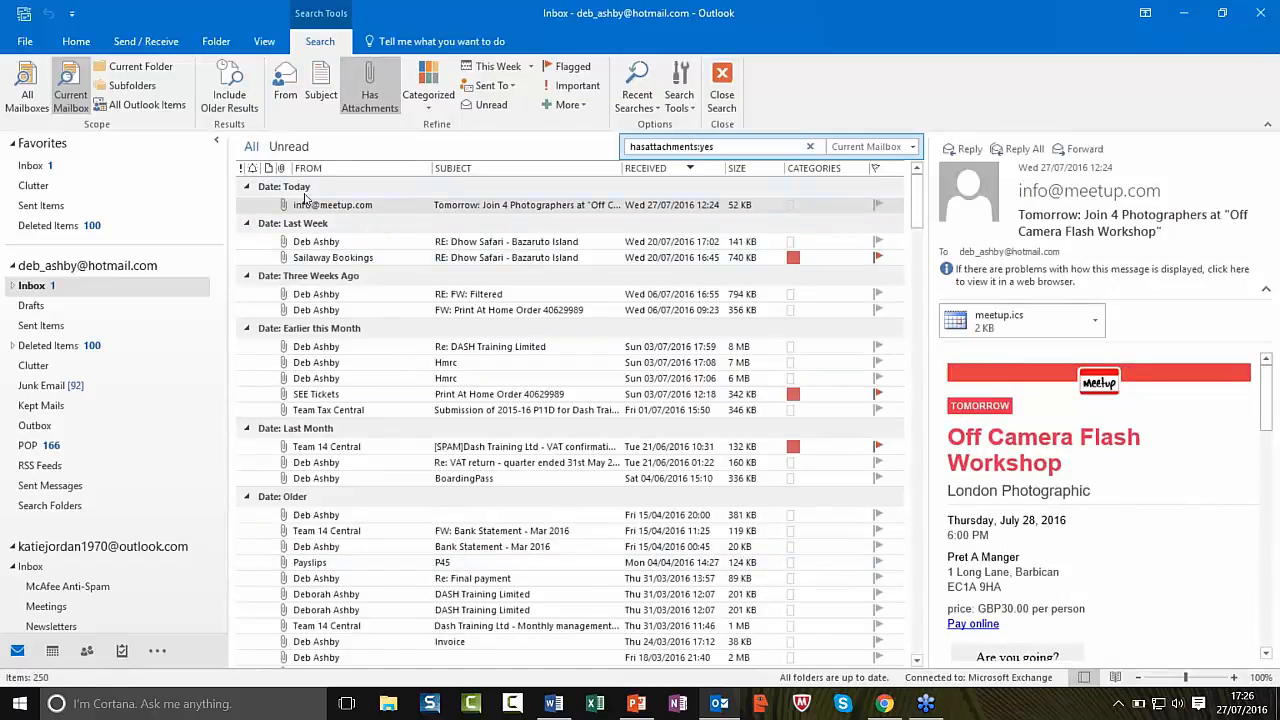
Step: Refine the attachment search by the sender's first name and view the received-date ranges available as filters
click(285, 85)
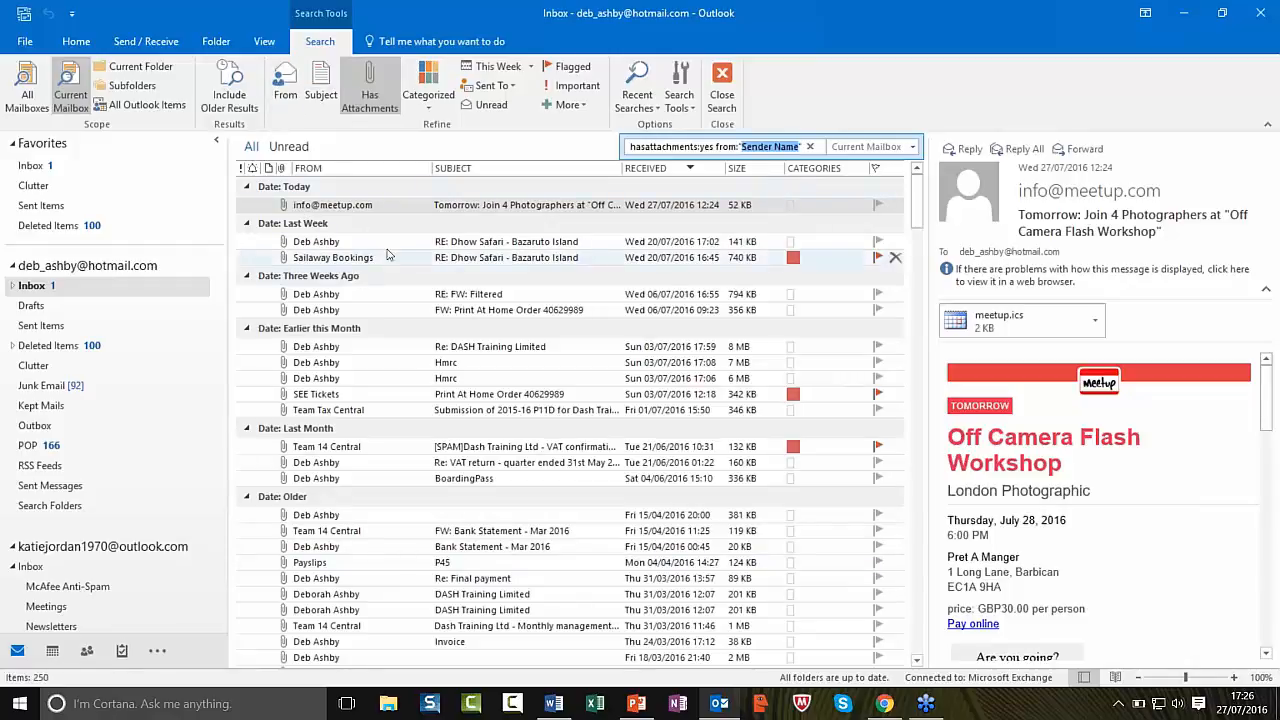
text(e)
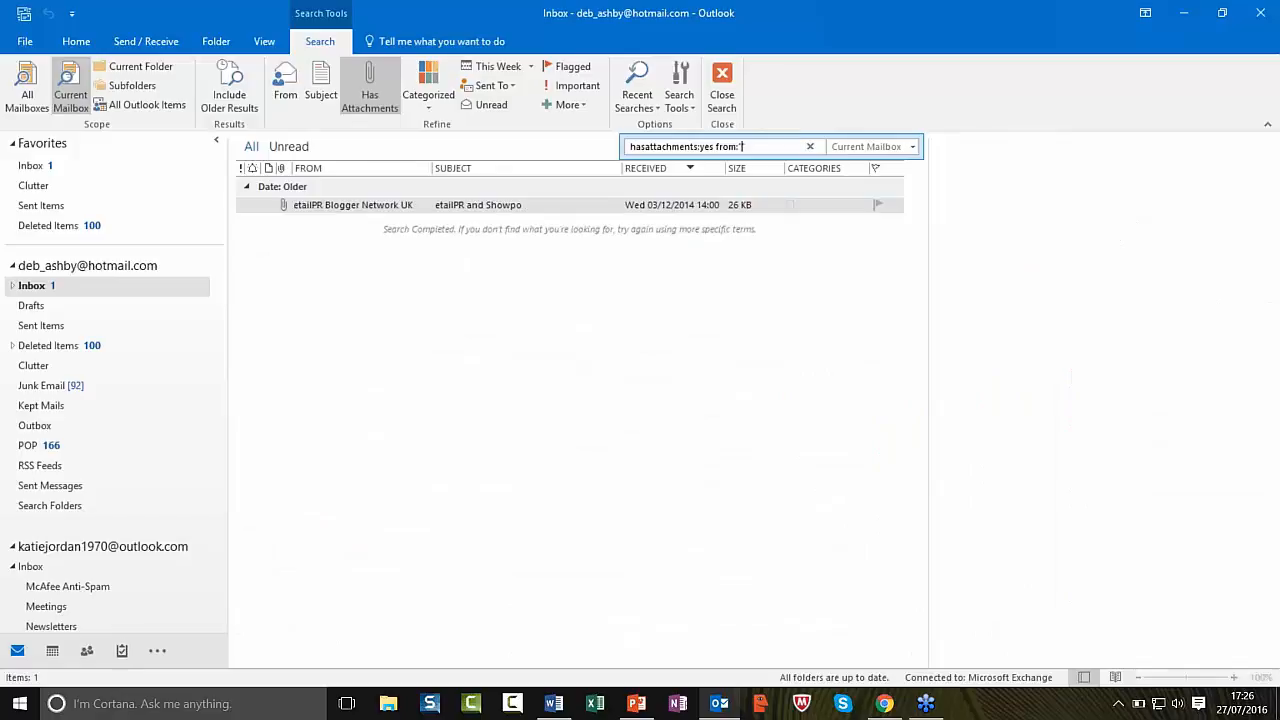
key(XF86AudioRaiseVolume)
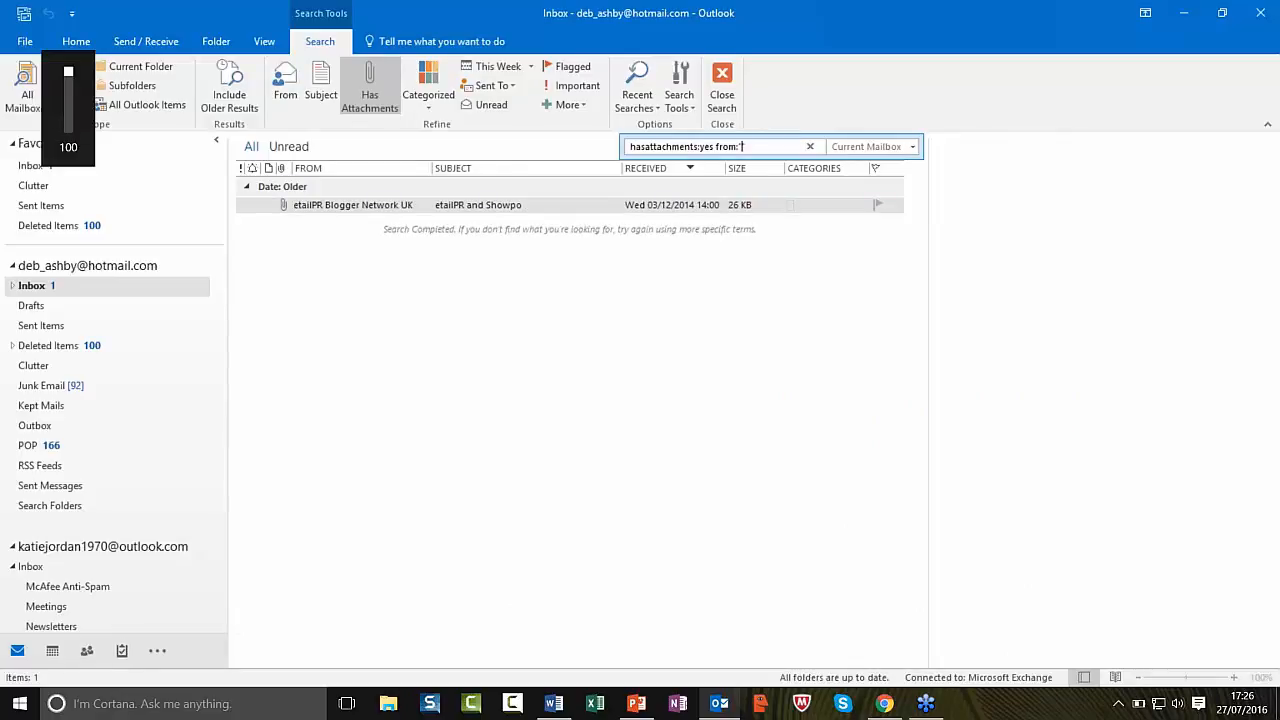
text(deb)
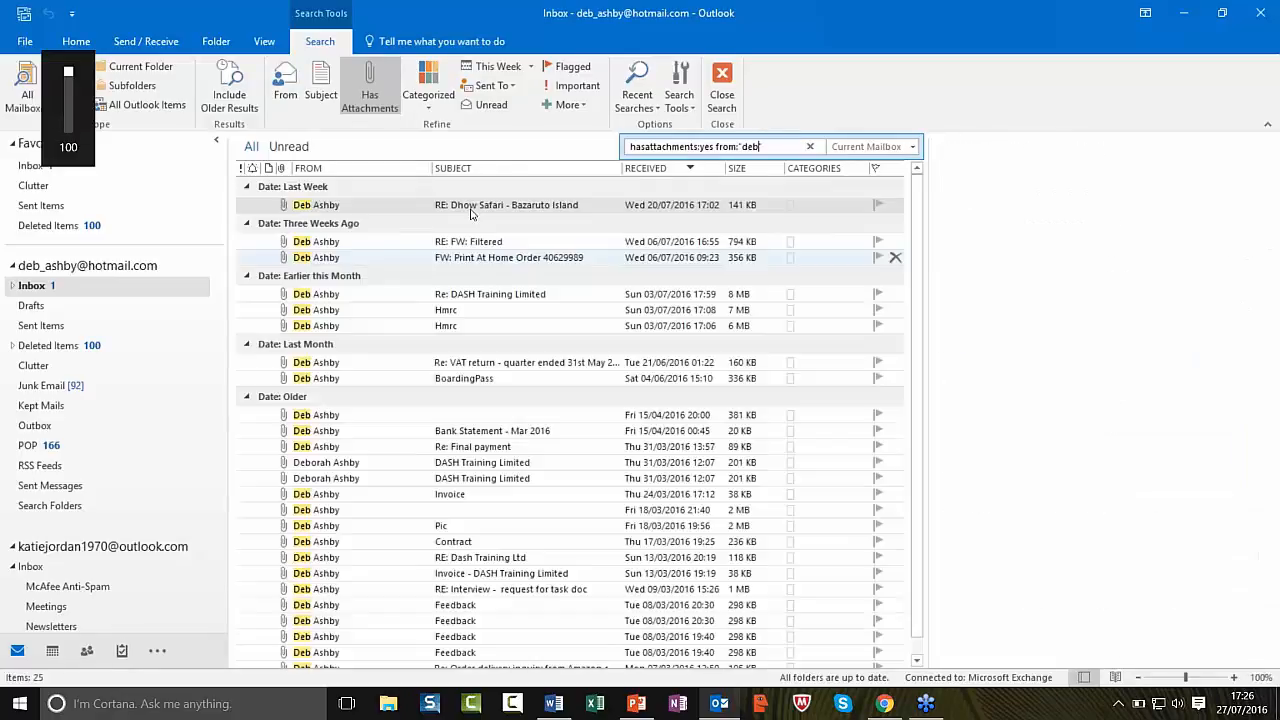
click(471, 206)
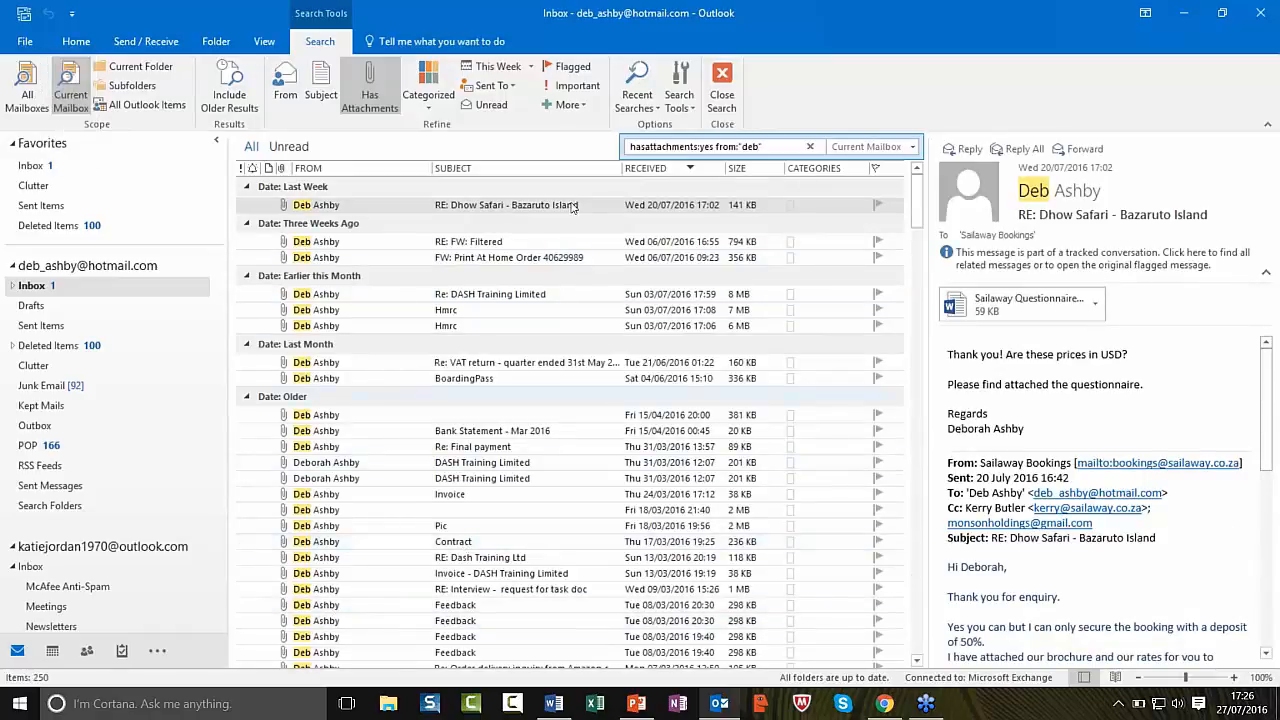
click(532, 67)
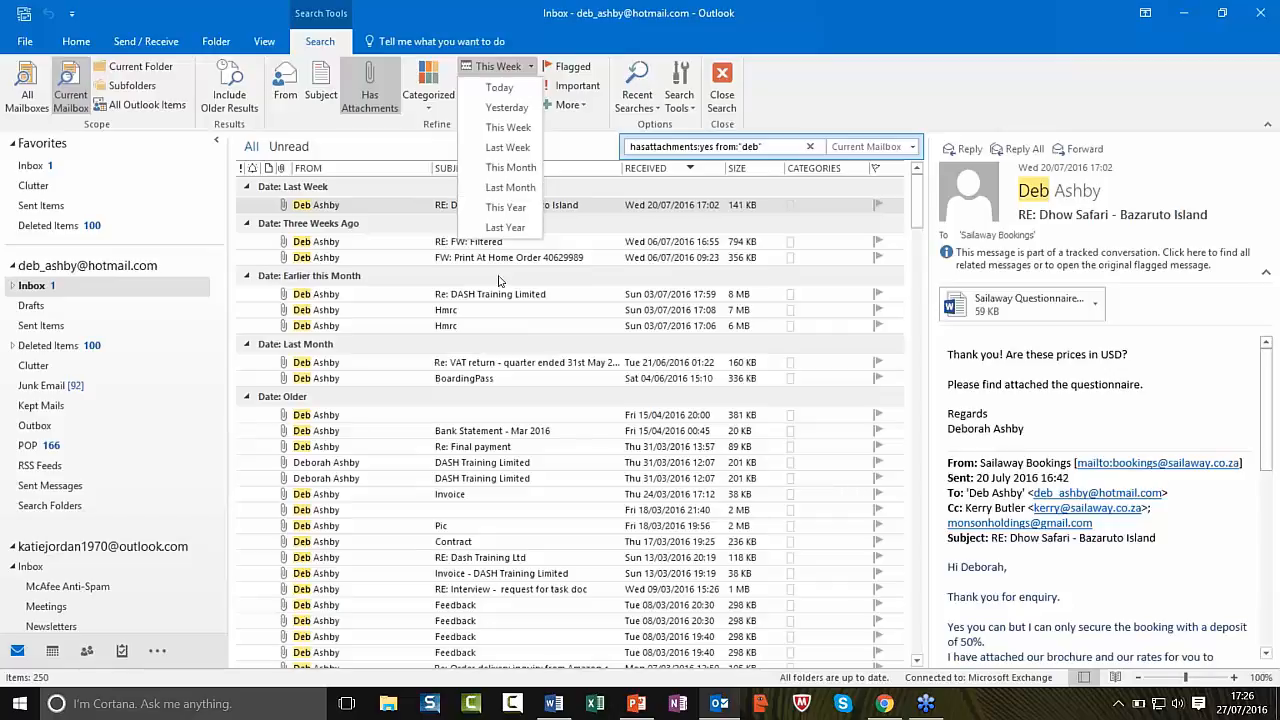
click(830, 108)
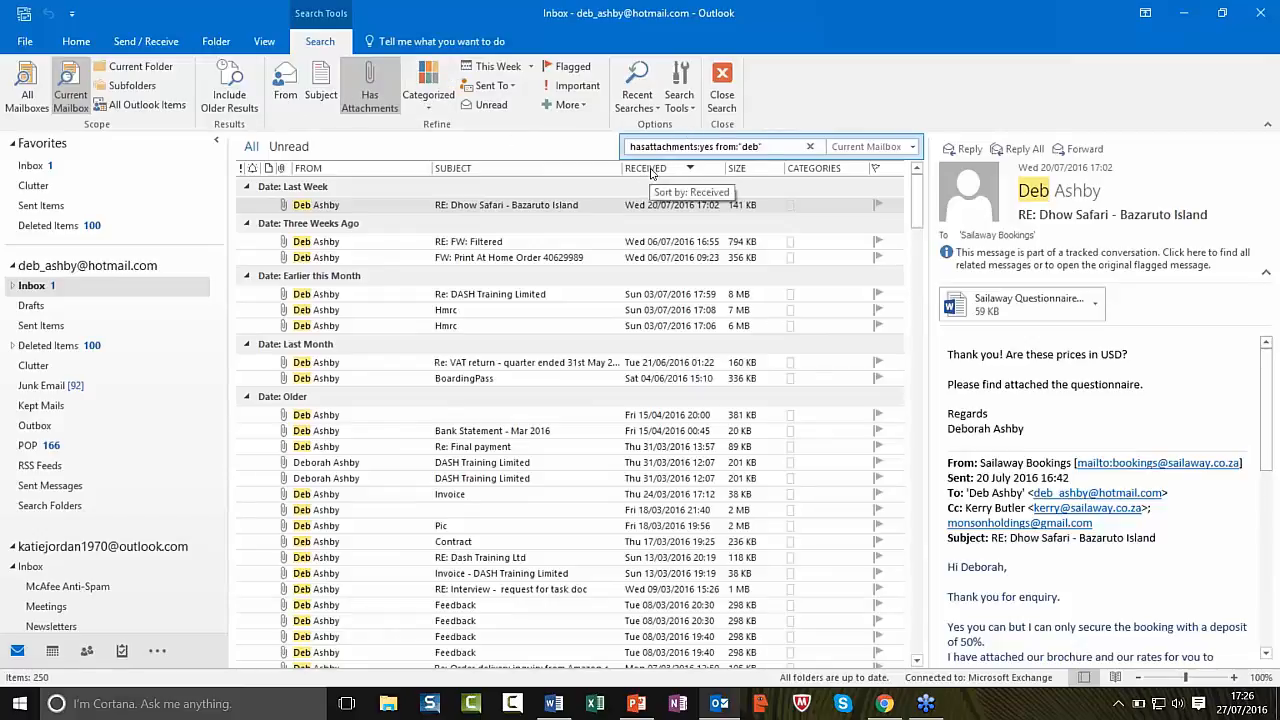
Step: Rerun the earlier sender search from the recent searches and close the search
click(637, 97)
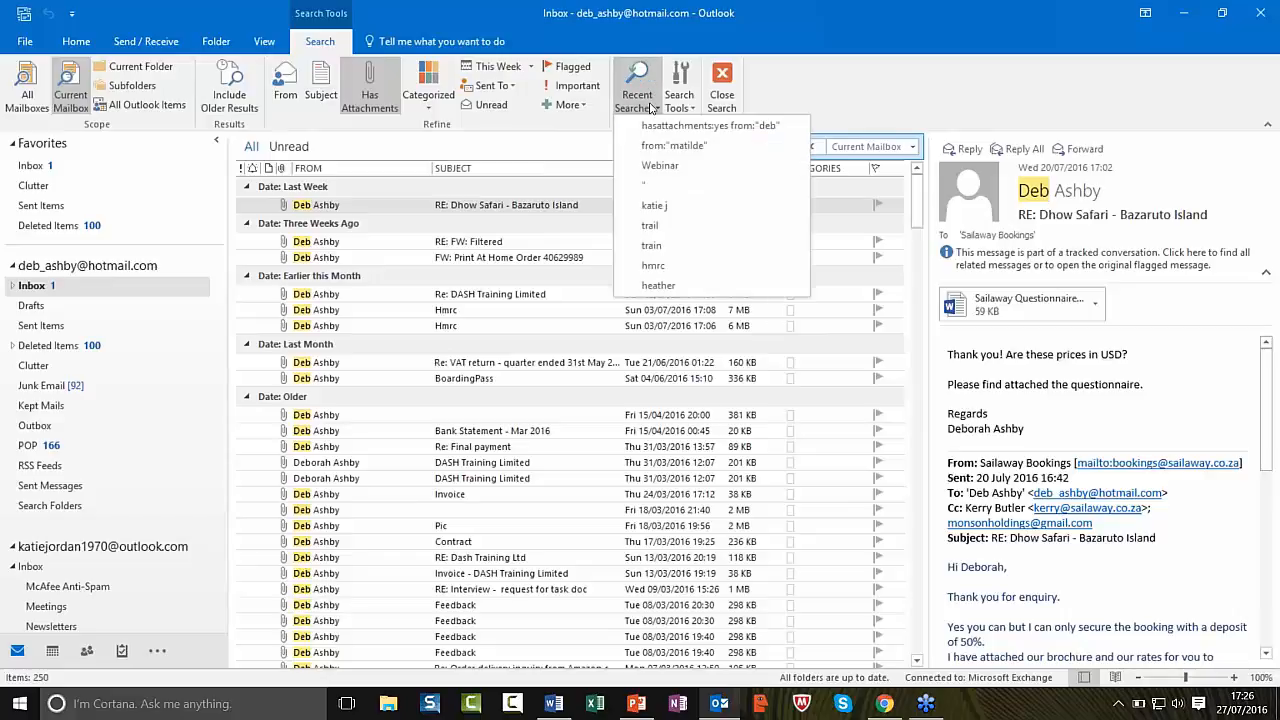
click(696, 151)
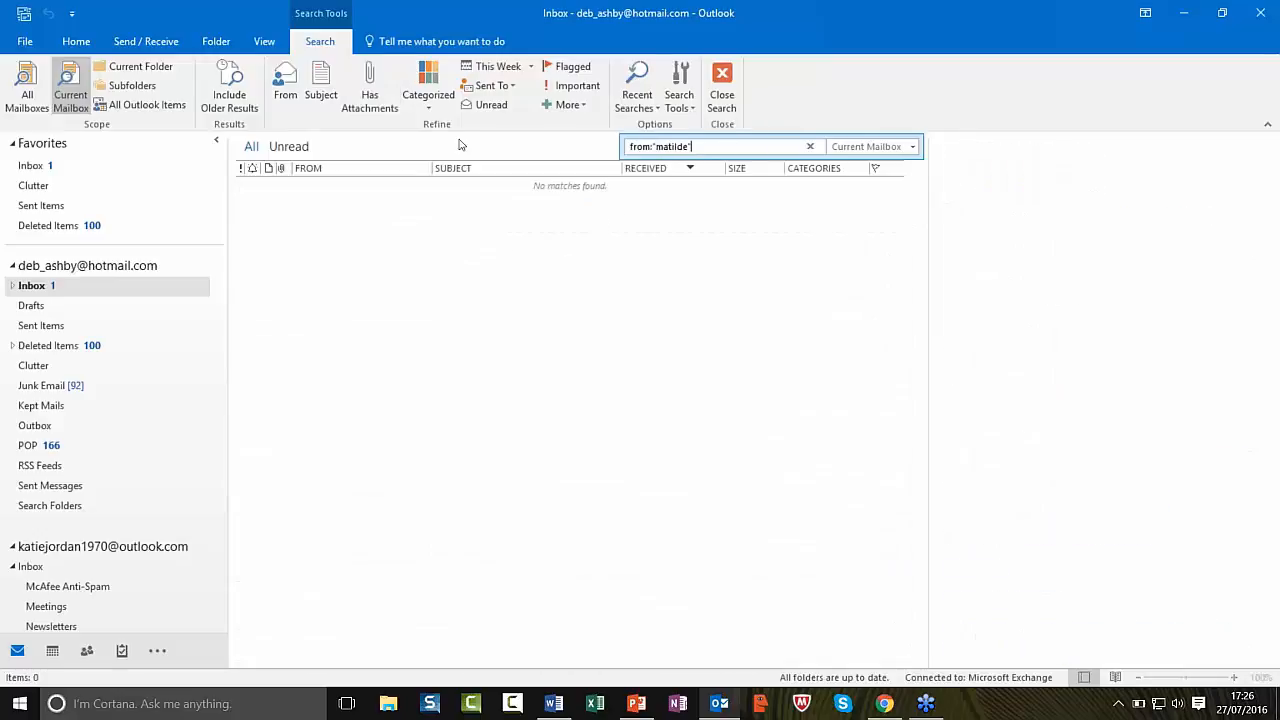
click(723, 88)
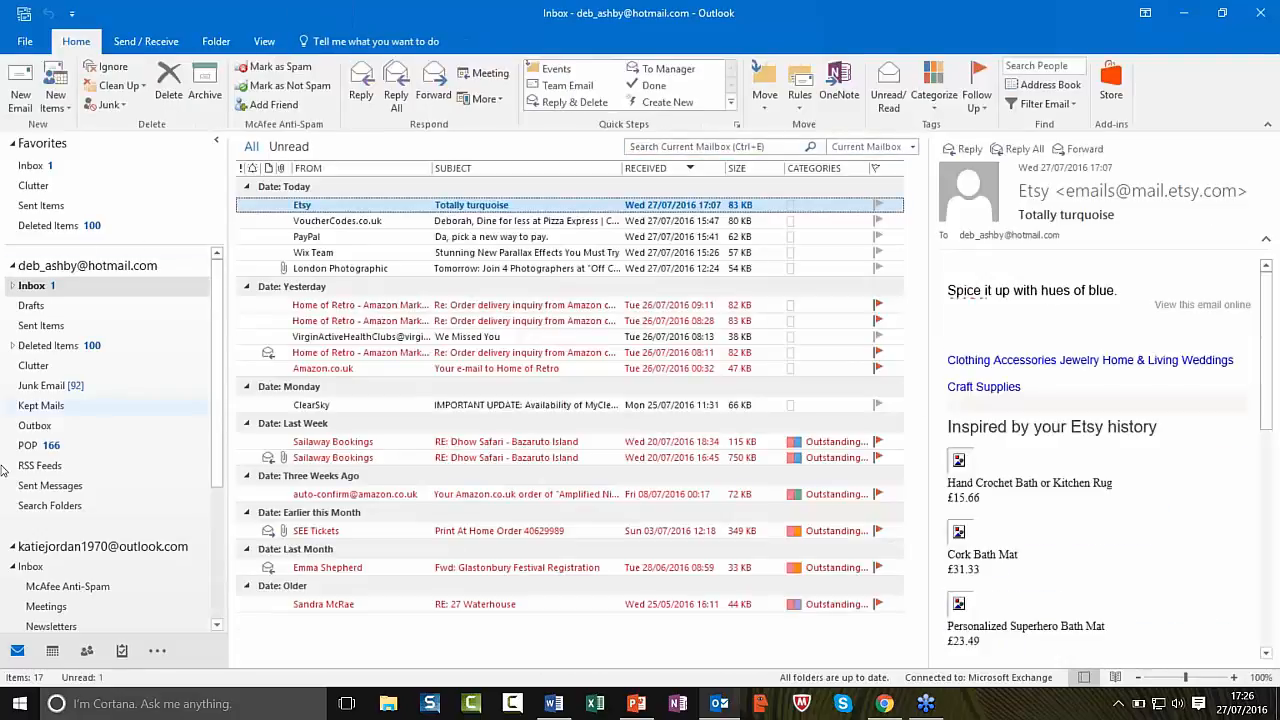
Step: Switch back to the outlook.com account's Inbox and look over its search options and the folder list
scroll(29, 464, down, 4)
click(38, 347)
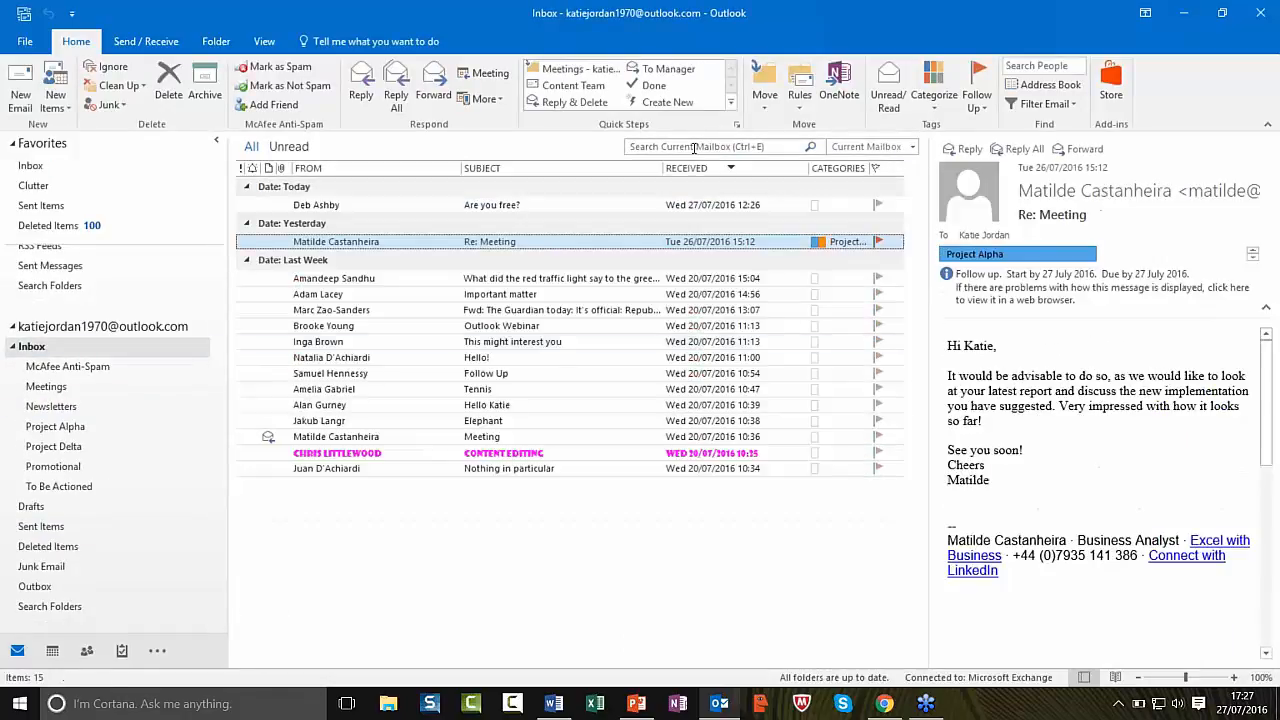
click(645, 147)
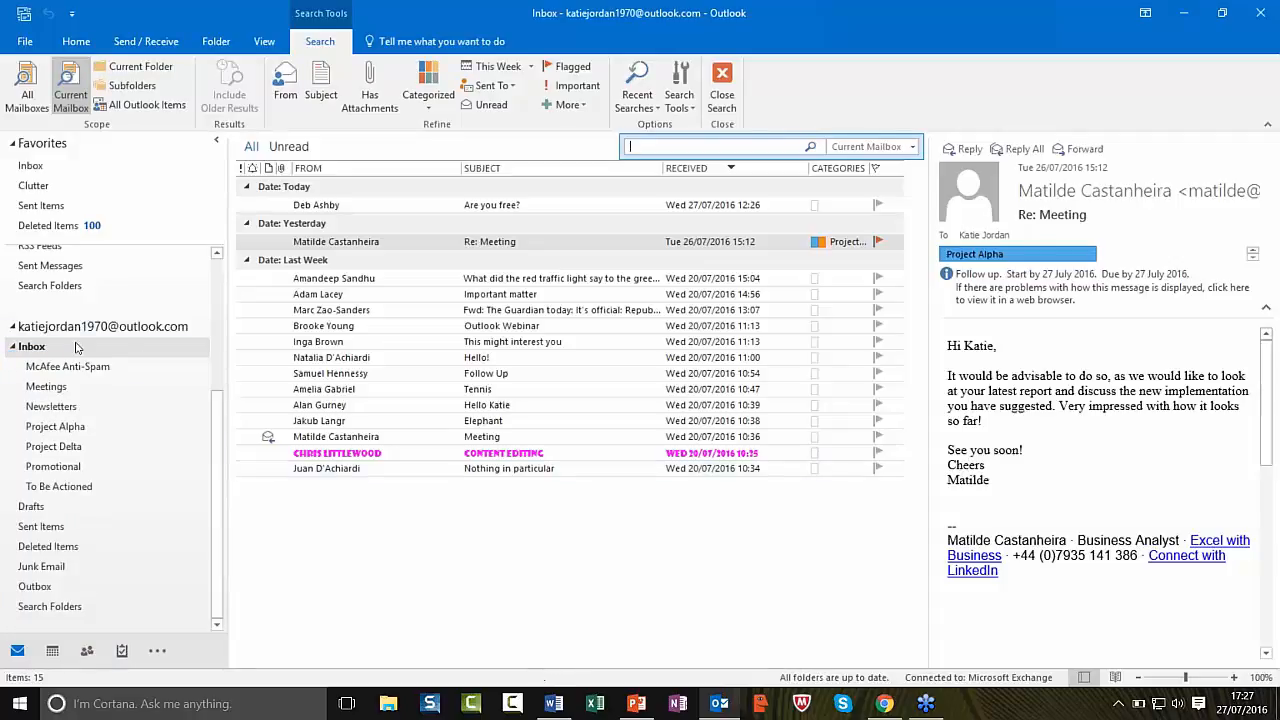
drag(218, 466, 220, 340)
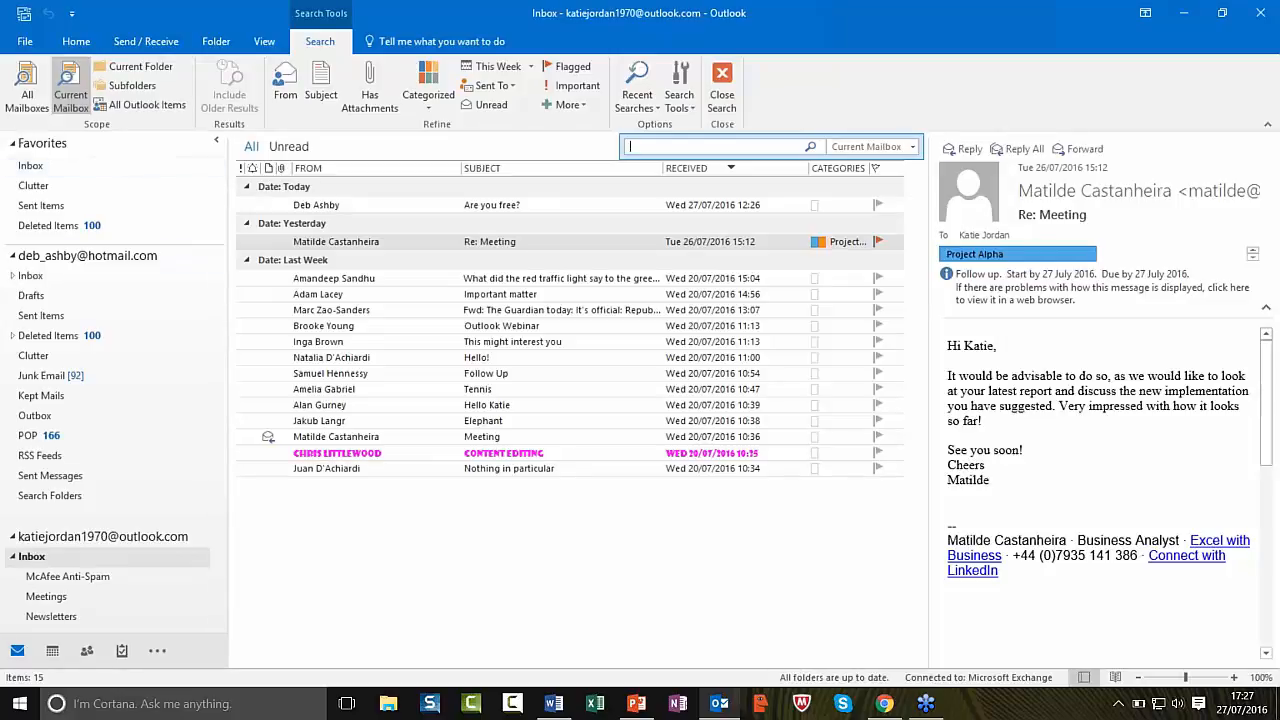
click(555, 590)
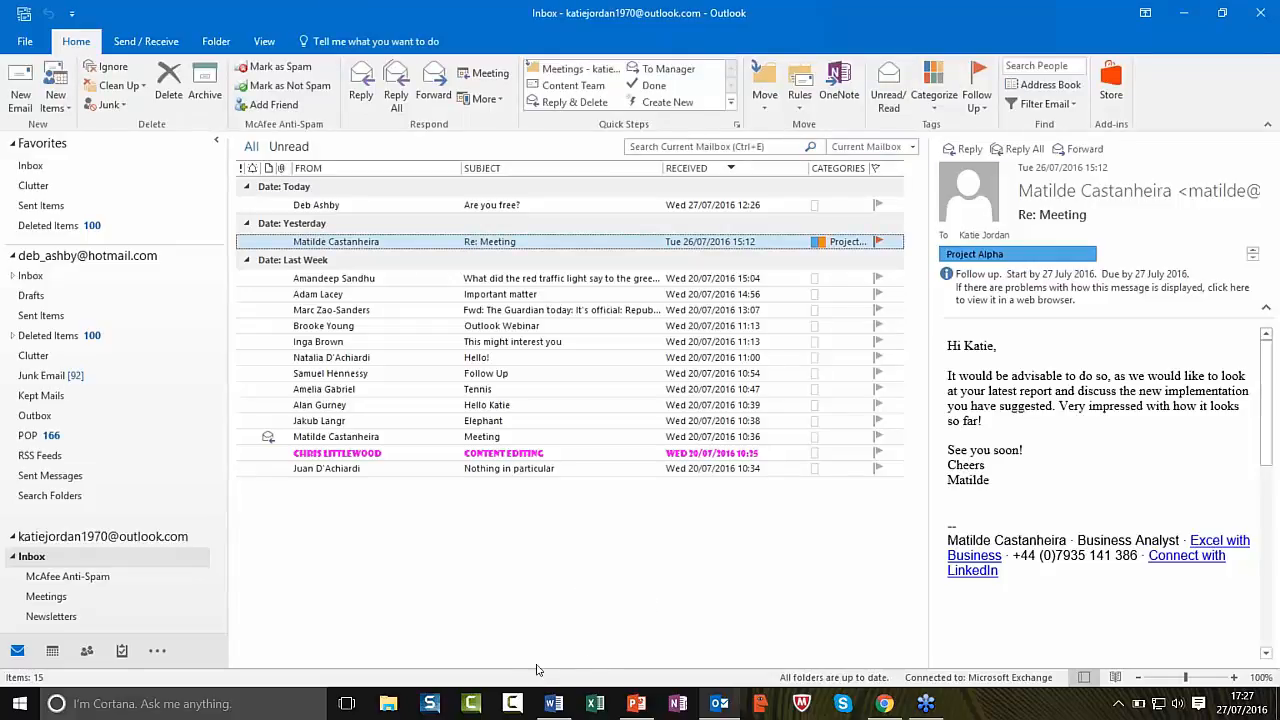
Step: Start a new search folder in the outlook.com account, using the "Mail from specific people" type
scroll(150, 500, down, 4)
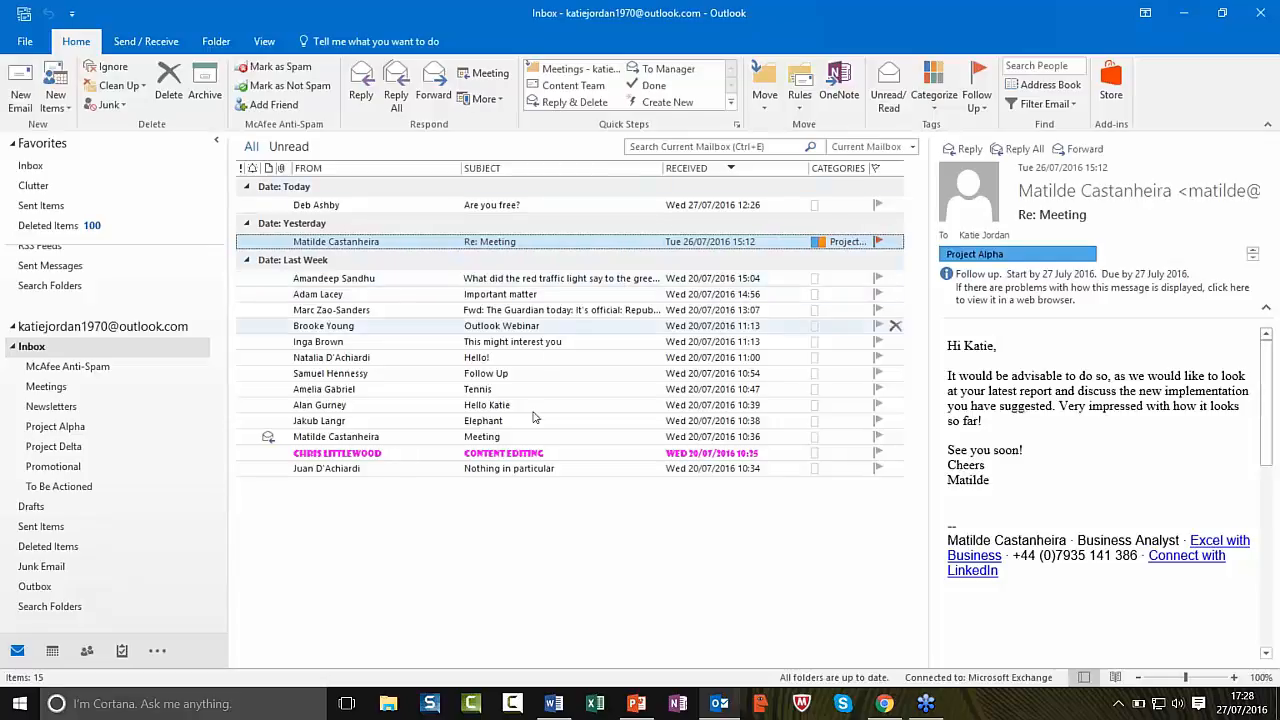
right_click(49, 611)
click(118, 626)
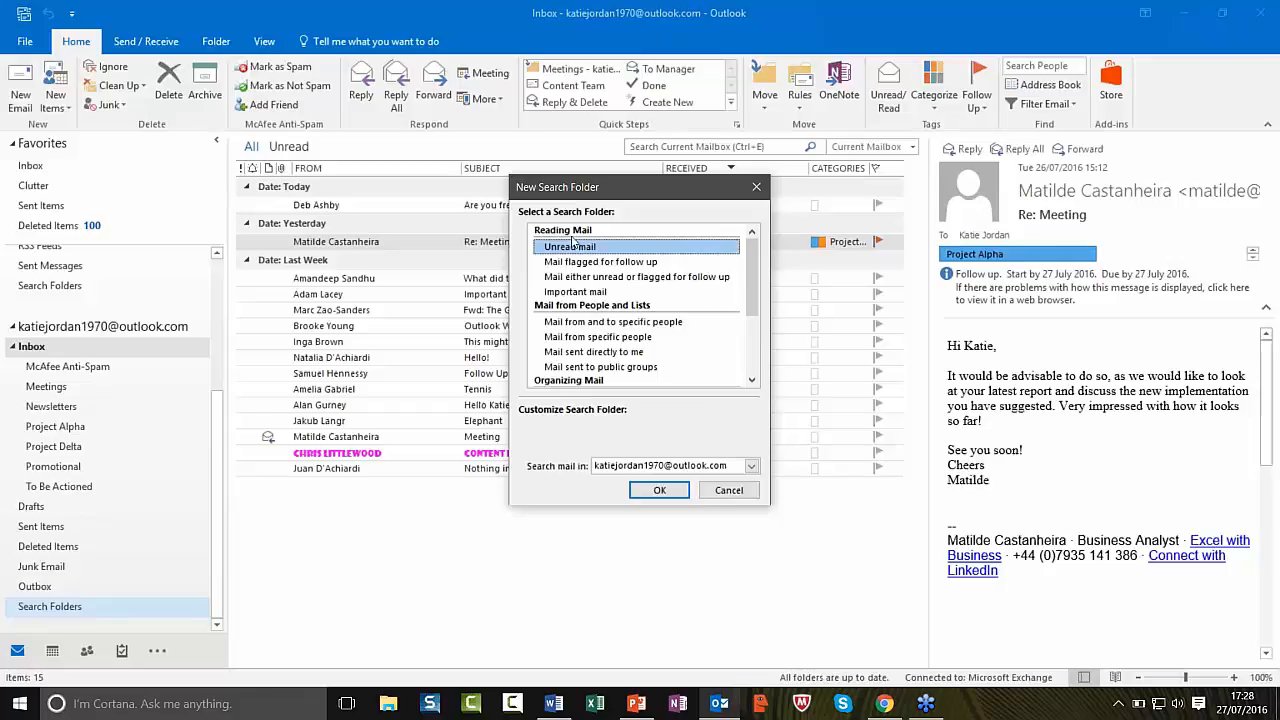
drag(606, 190, 868, 180)
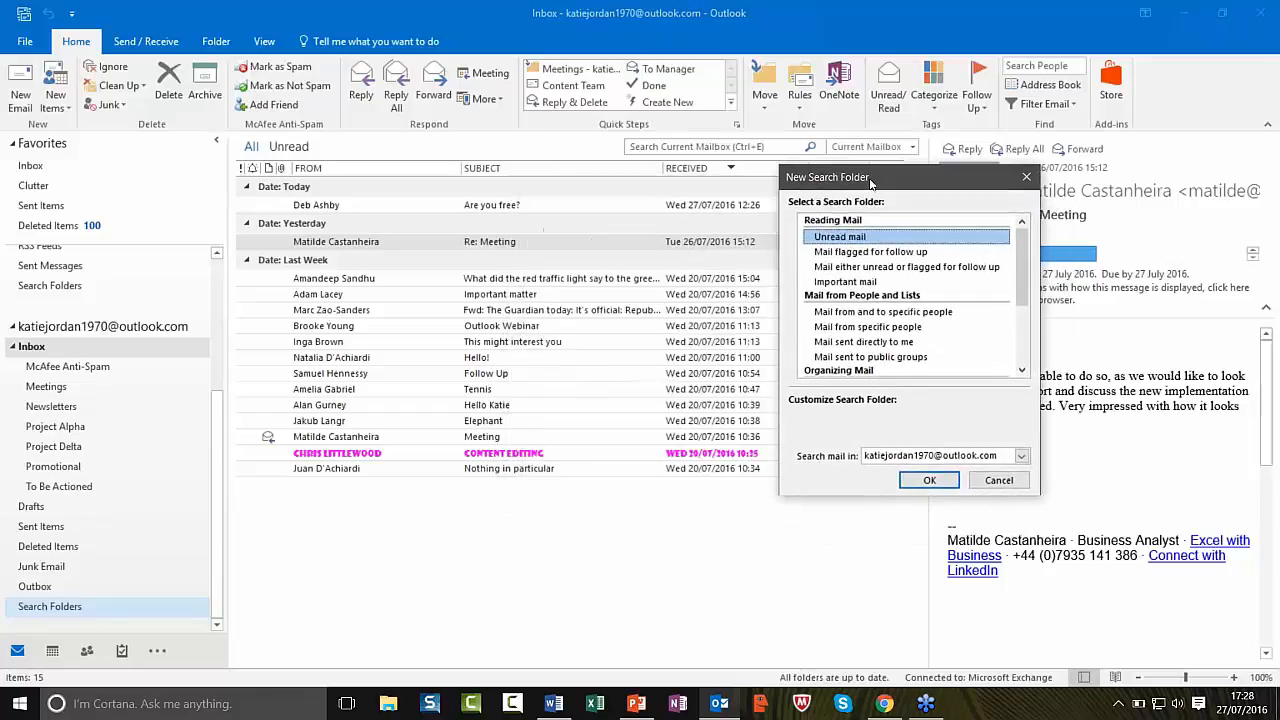
click(868, 327)
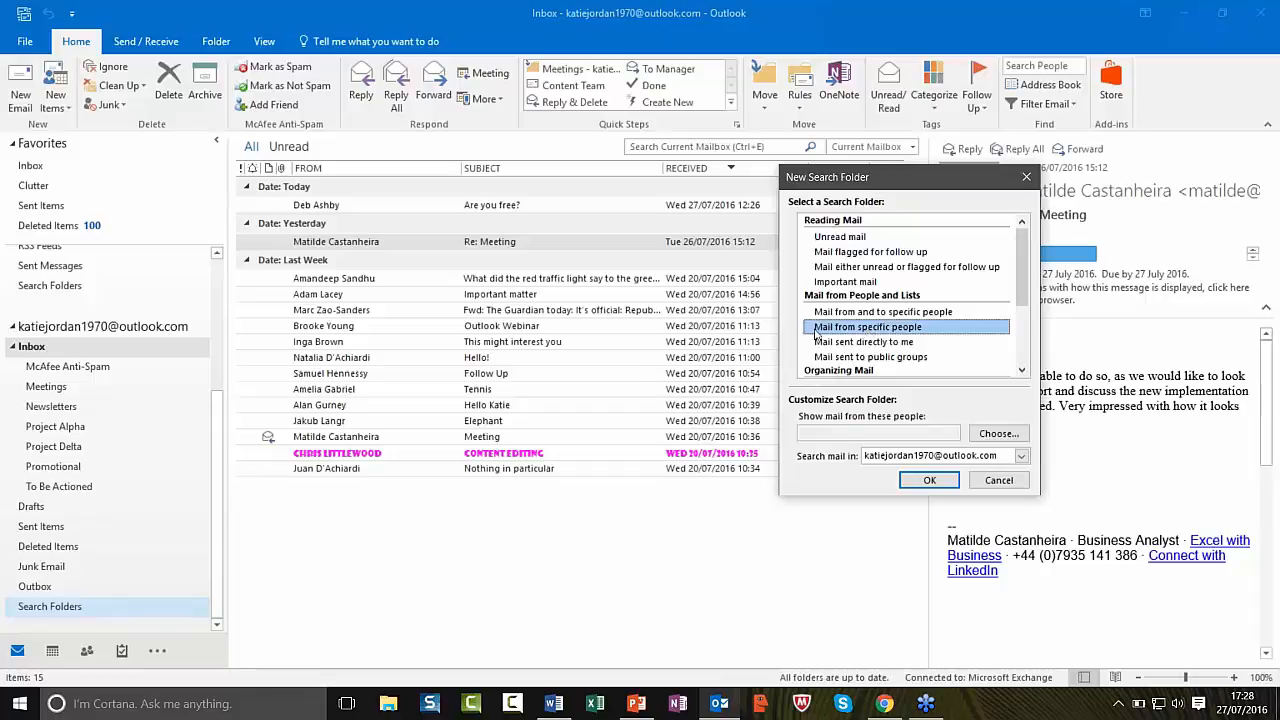
Step: Choose the first person in the outlook.com account's Contacts as the sender and create the search folder
click(1000, 436)
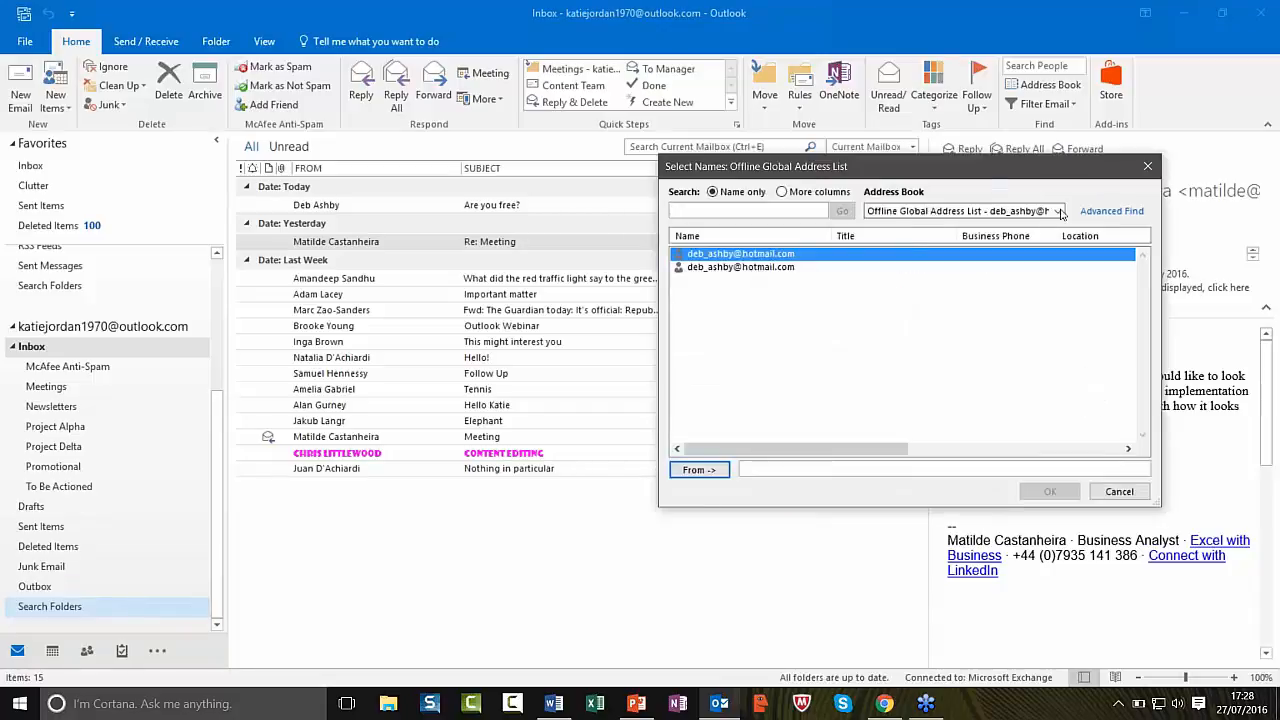
click(1058, 211)
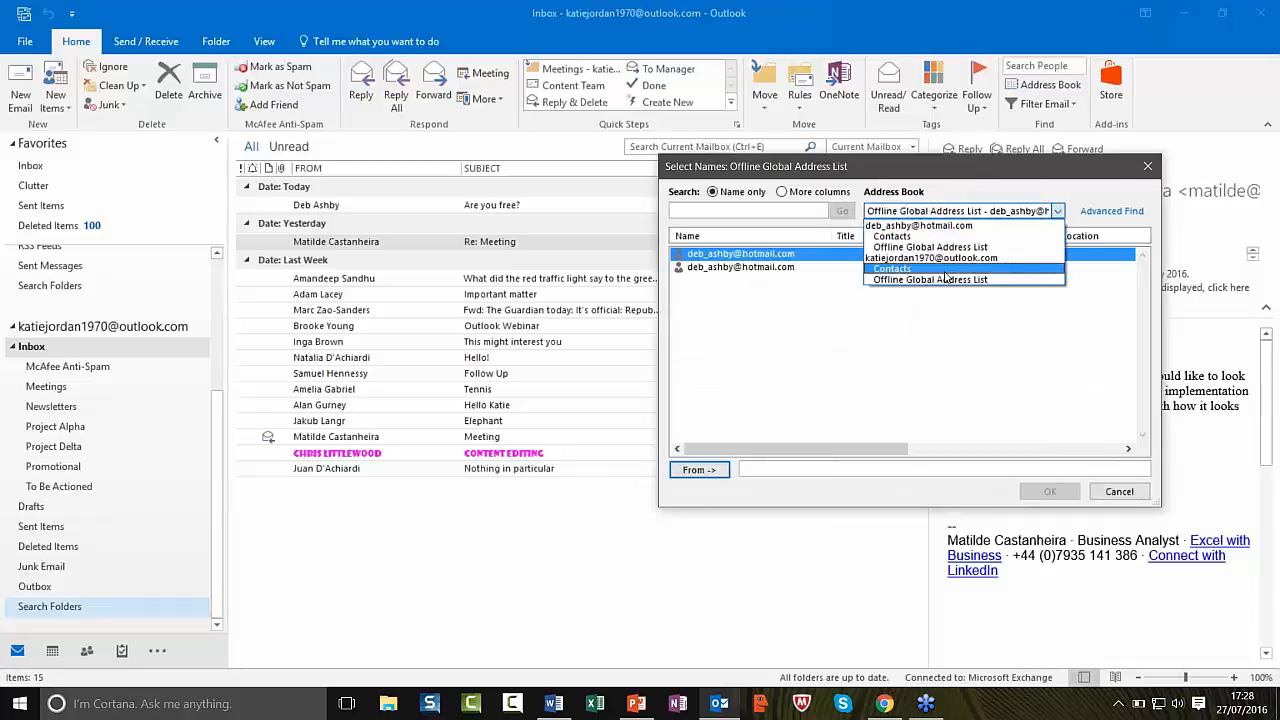
click(946, 270)
click(698, 470)
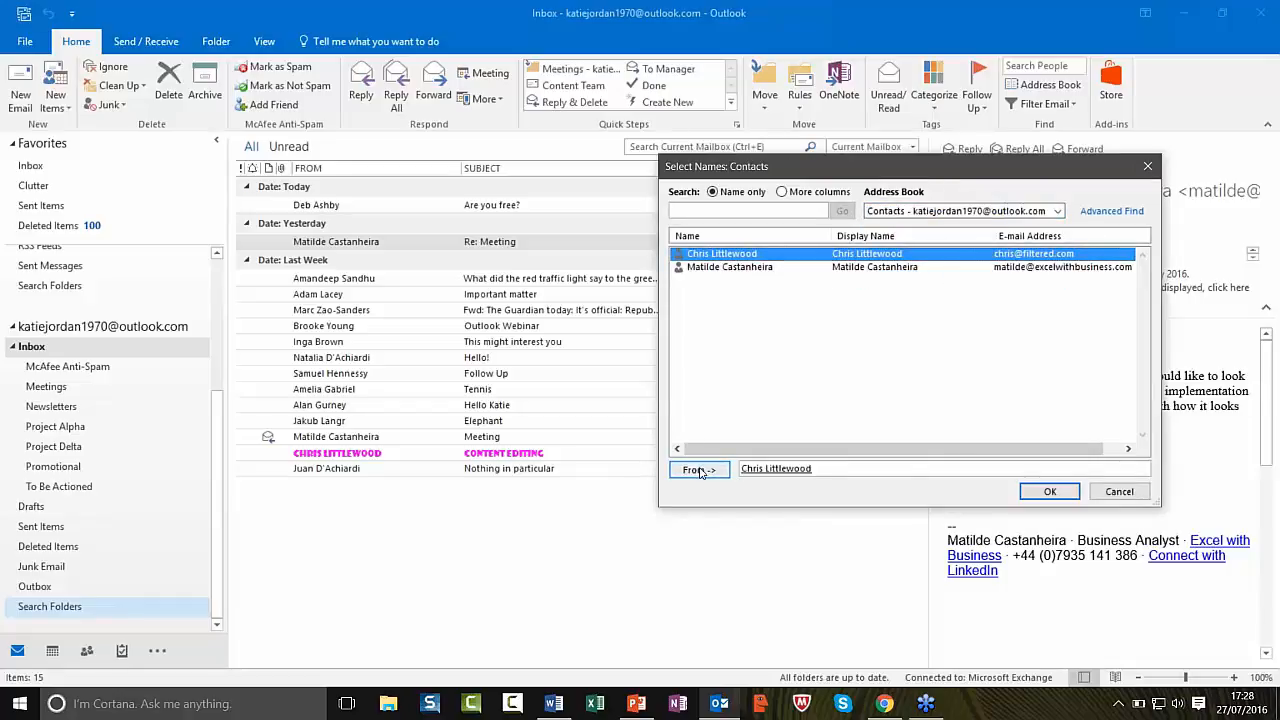
click(1050, 491)
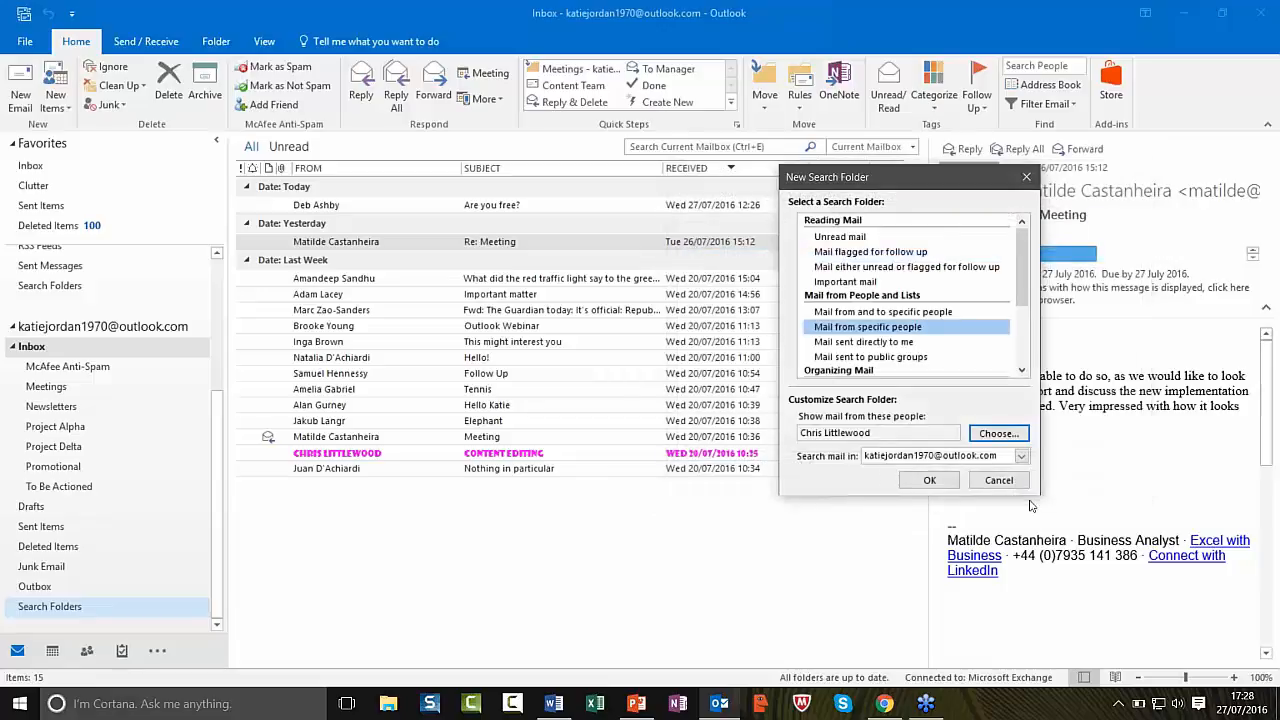
click(945, 484)
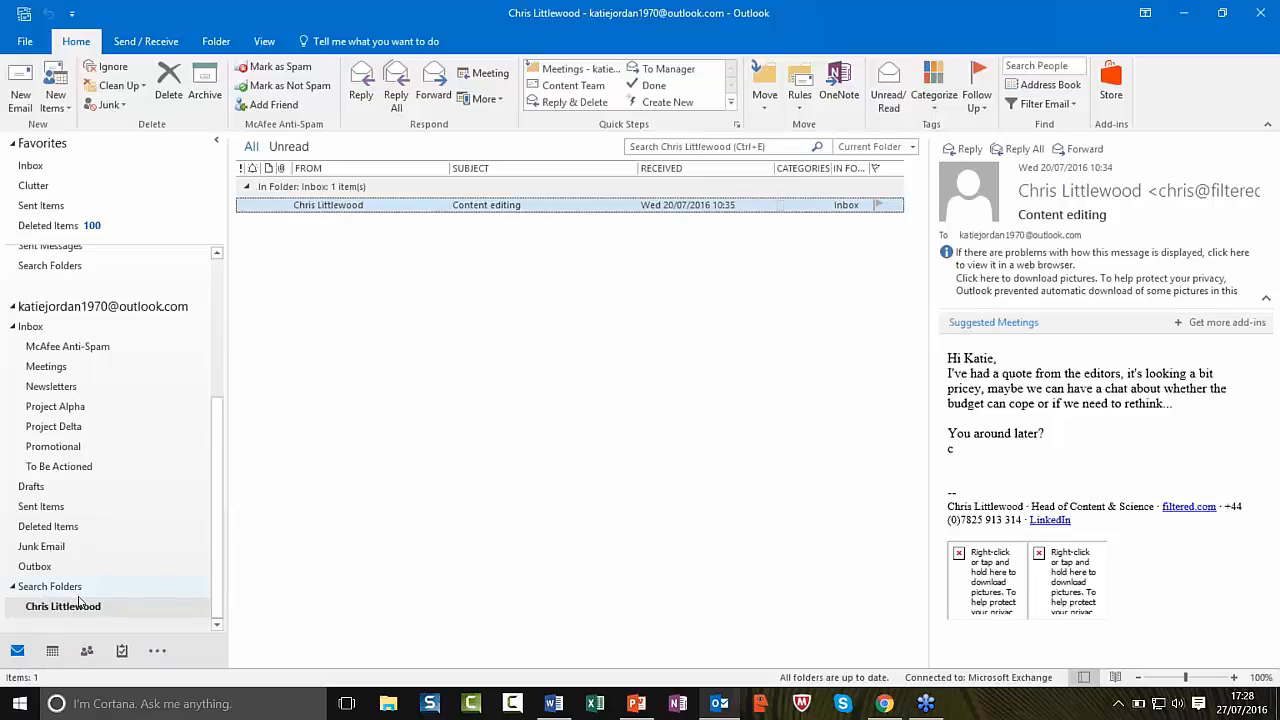
Step: Start a new email from the outlook.com account's Inbox and view the items that can be inserted
mouse_move(84, 642)
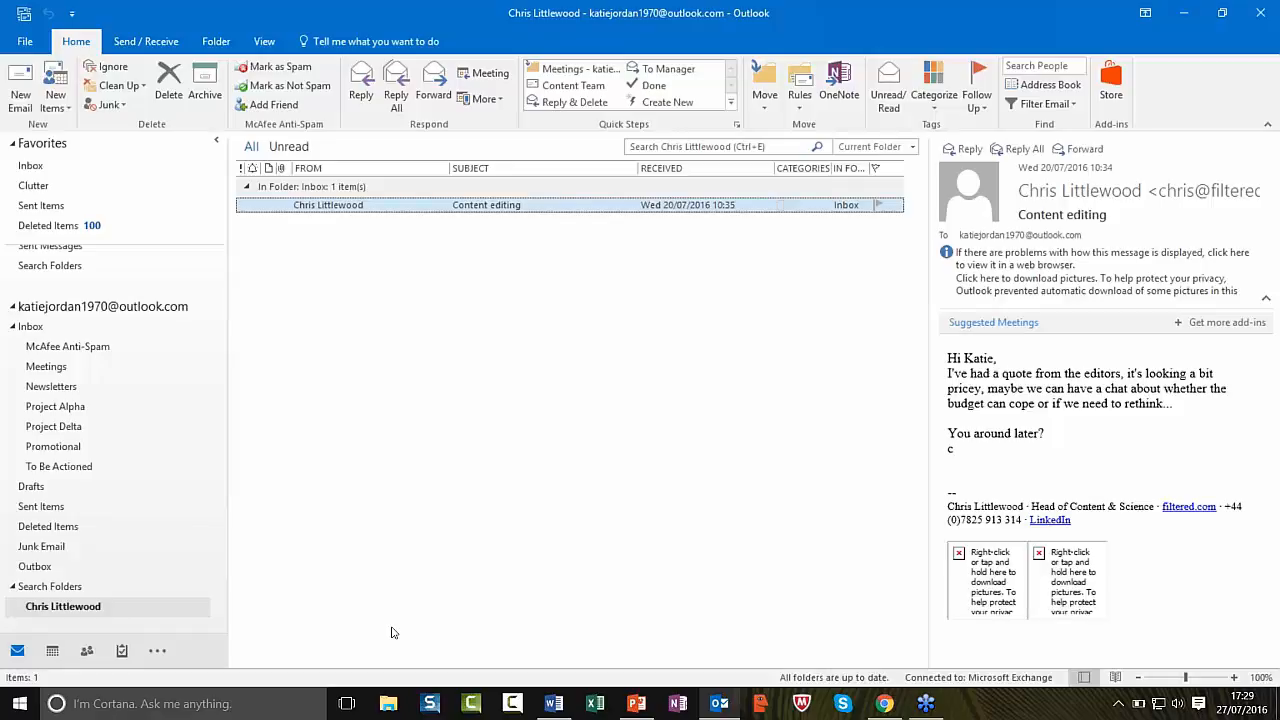
click(32, 327)
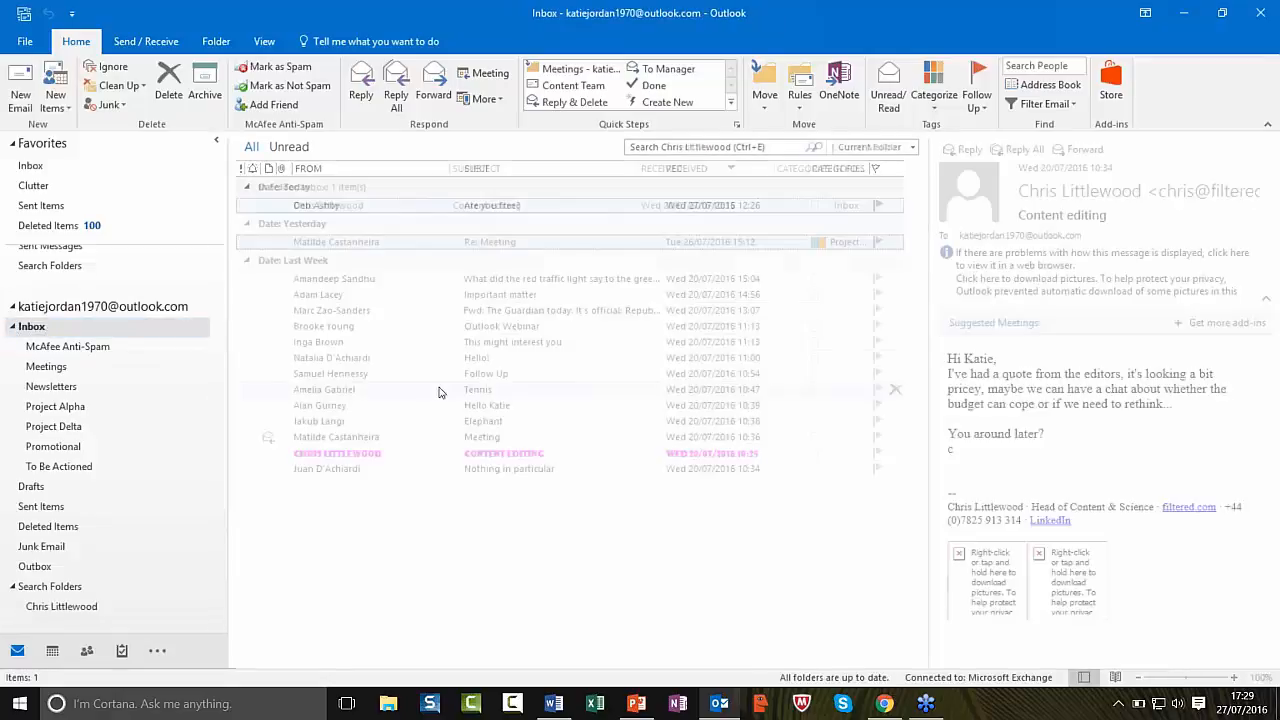
click(20, 100)
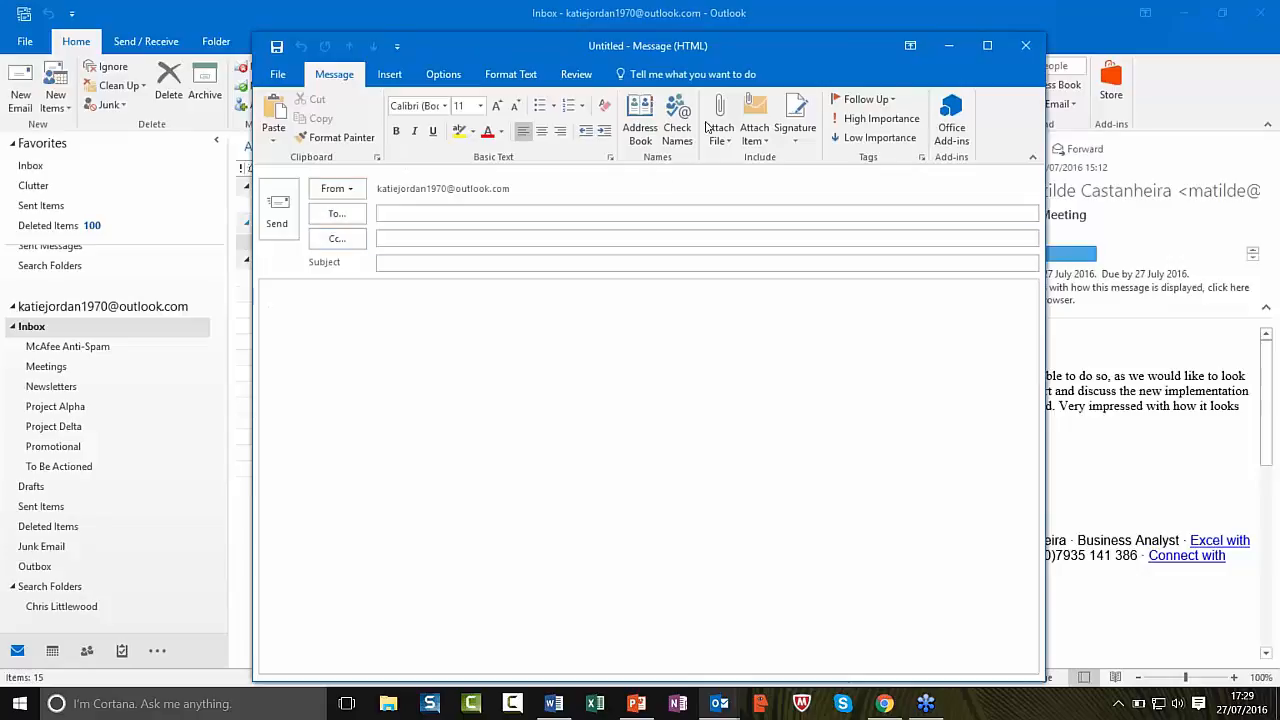
drag(814, 54, 788, 140)
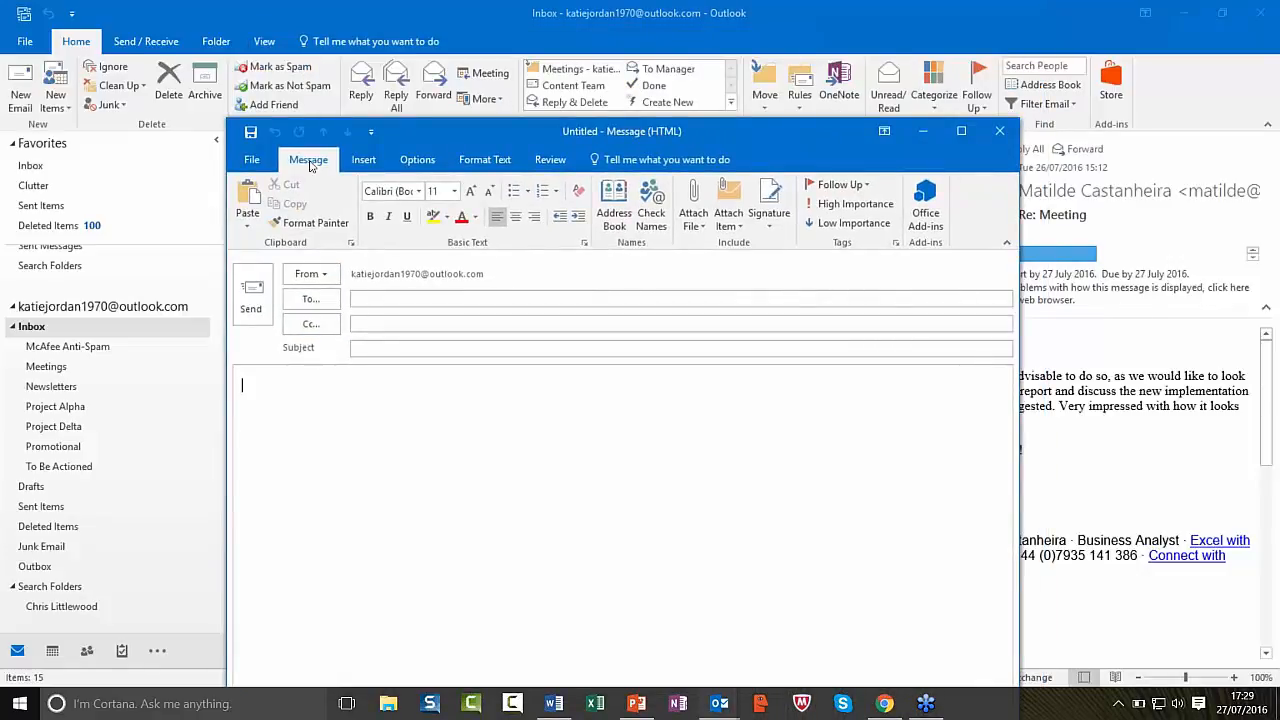
click(365, 163)
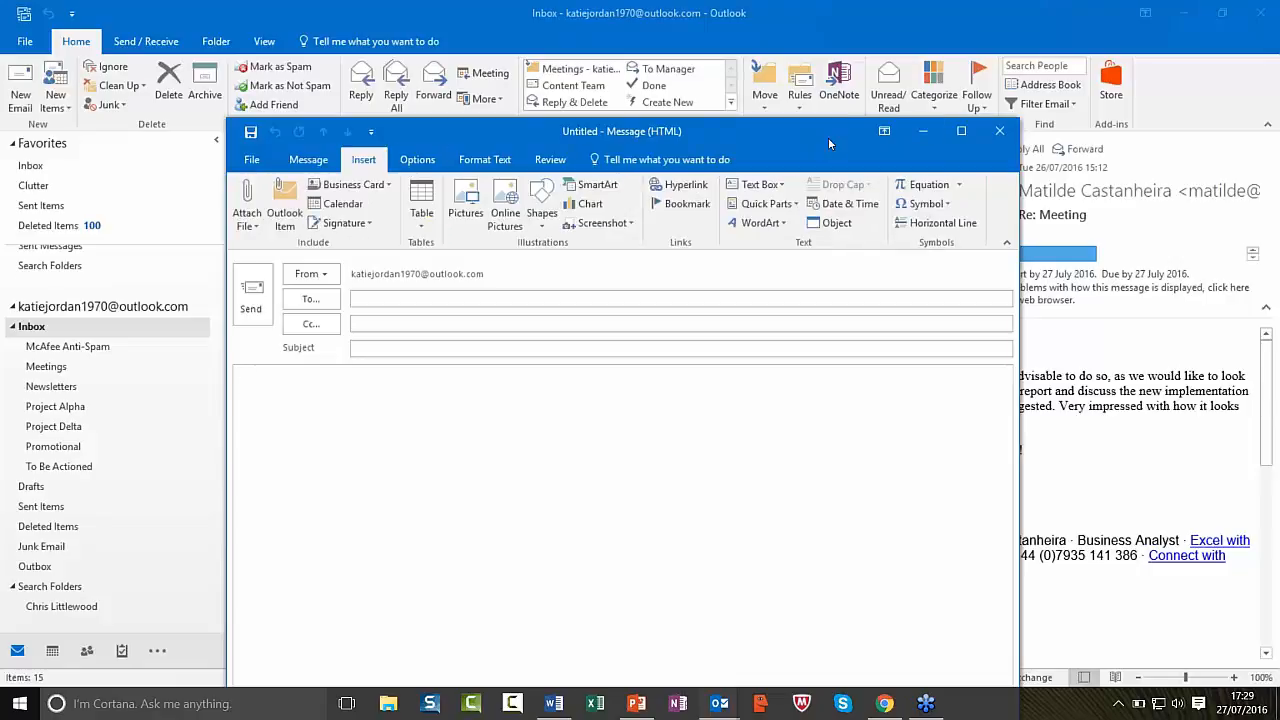
drag(828, 137, 851, 50)
click(583, 288)
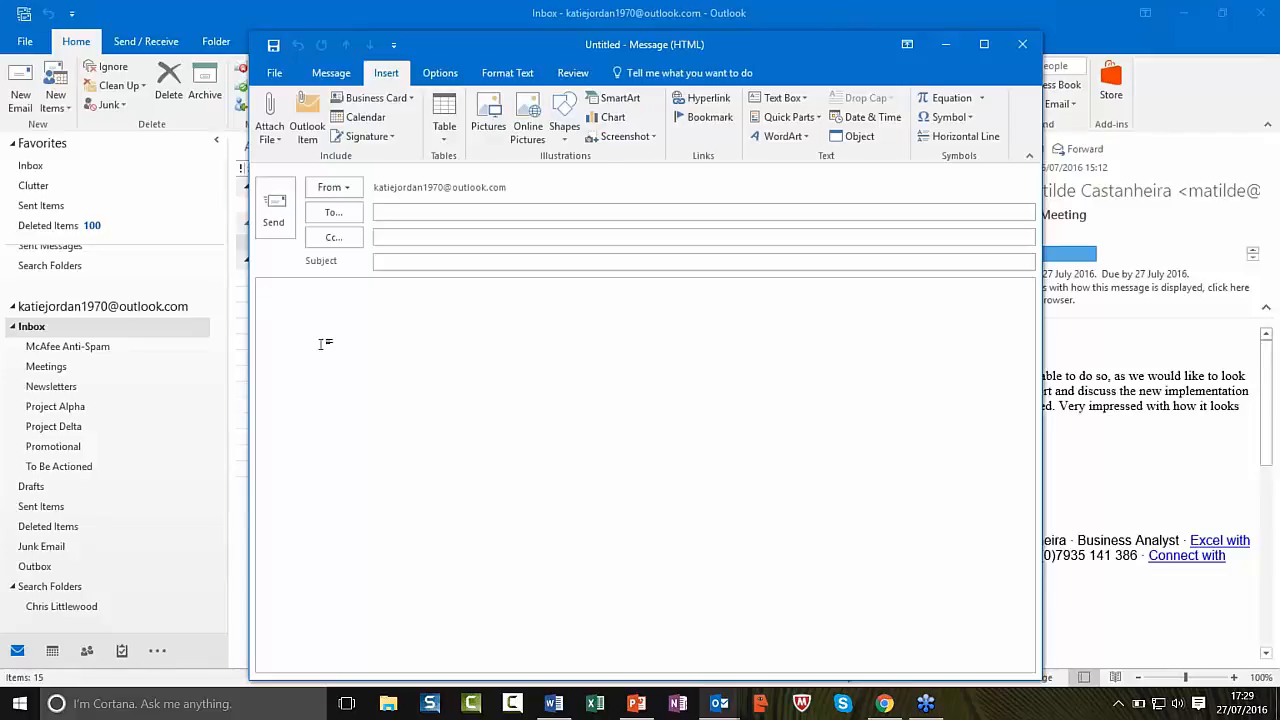
click(326, 345)
Step: Request a delivery receipt and a read receipt for the new message
click(442, 74)
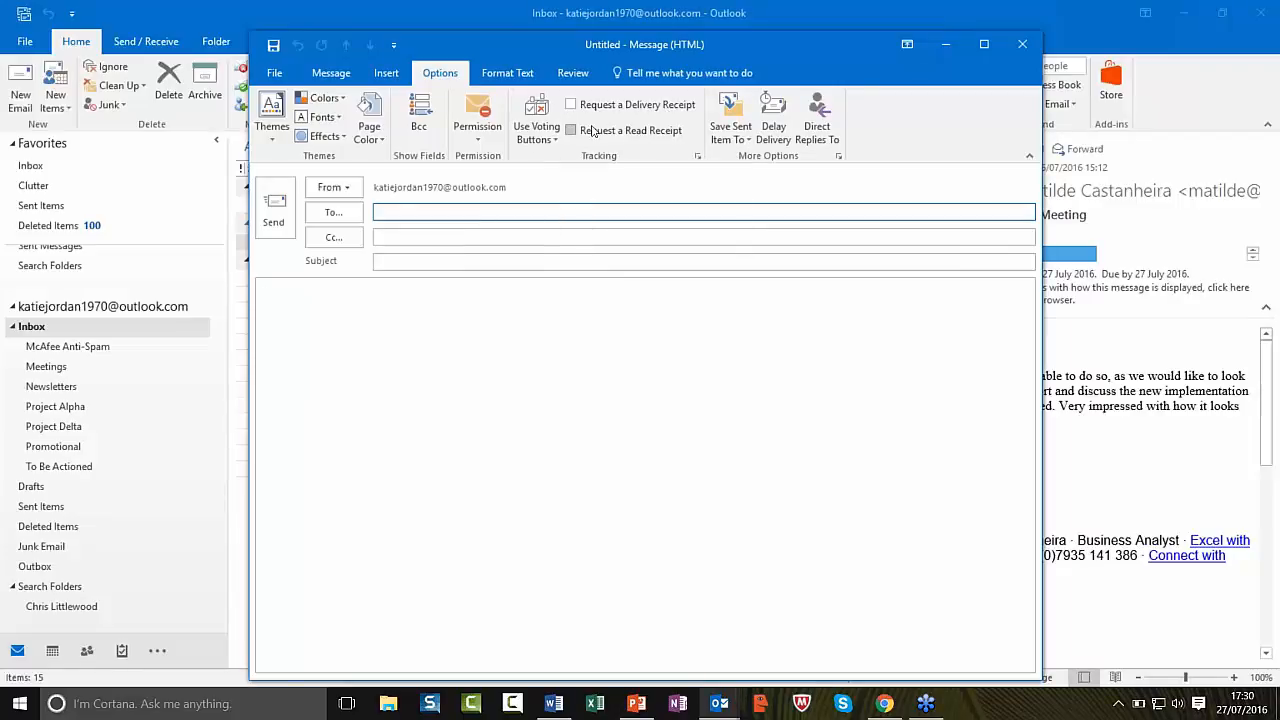
click(570, 104)
click(570, 130)
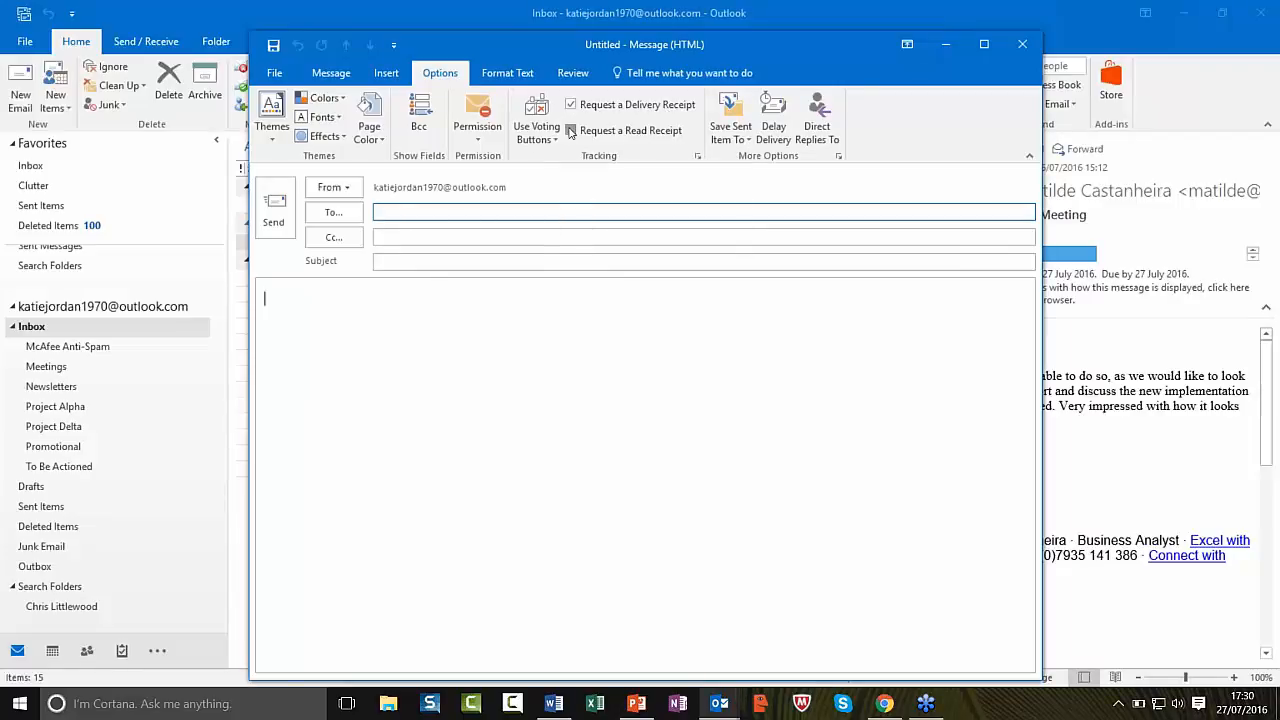
Step: Examine the options and folders for saving the sent copy of the new message, leaving the default folder in place
click(470, 434)
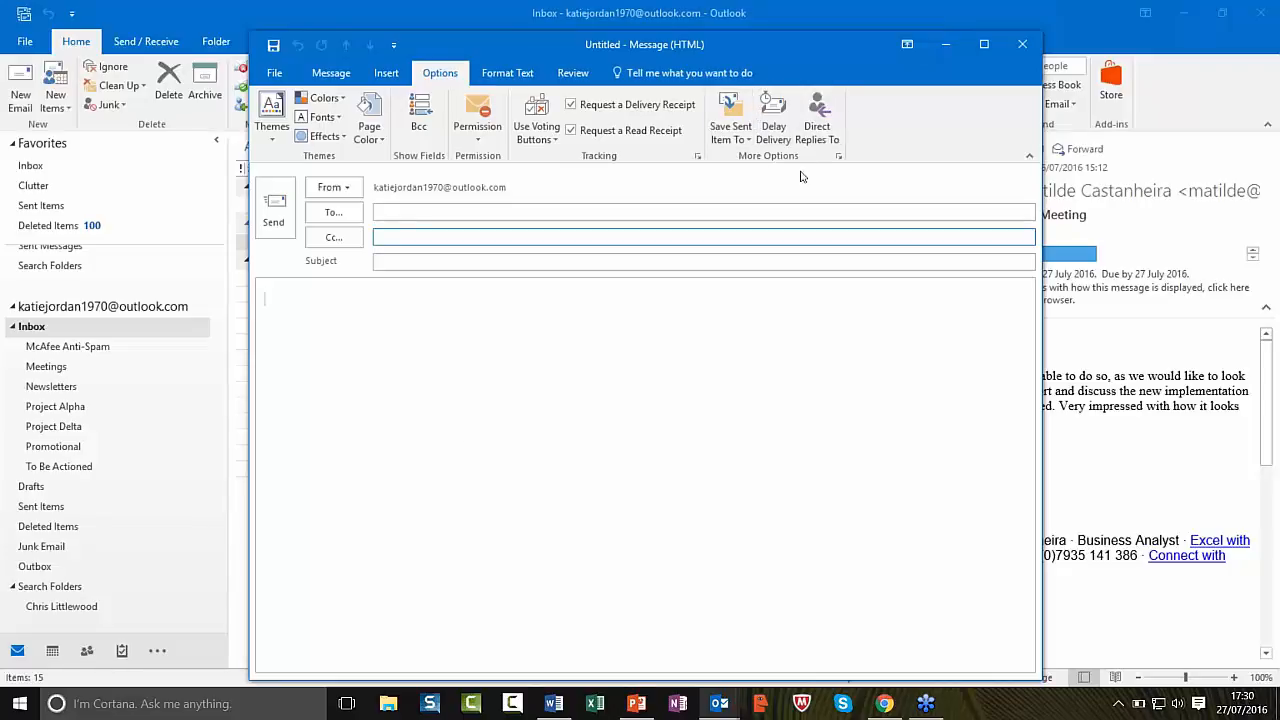
click(744, 140)
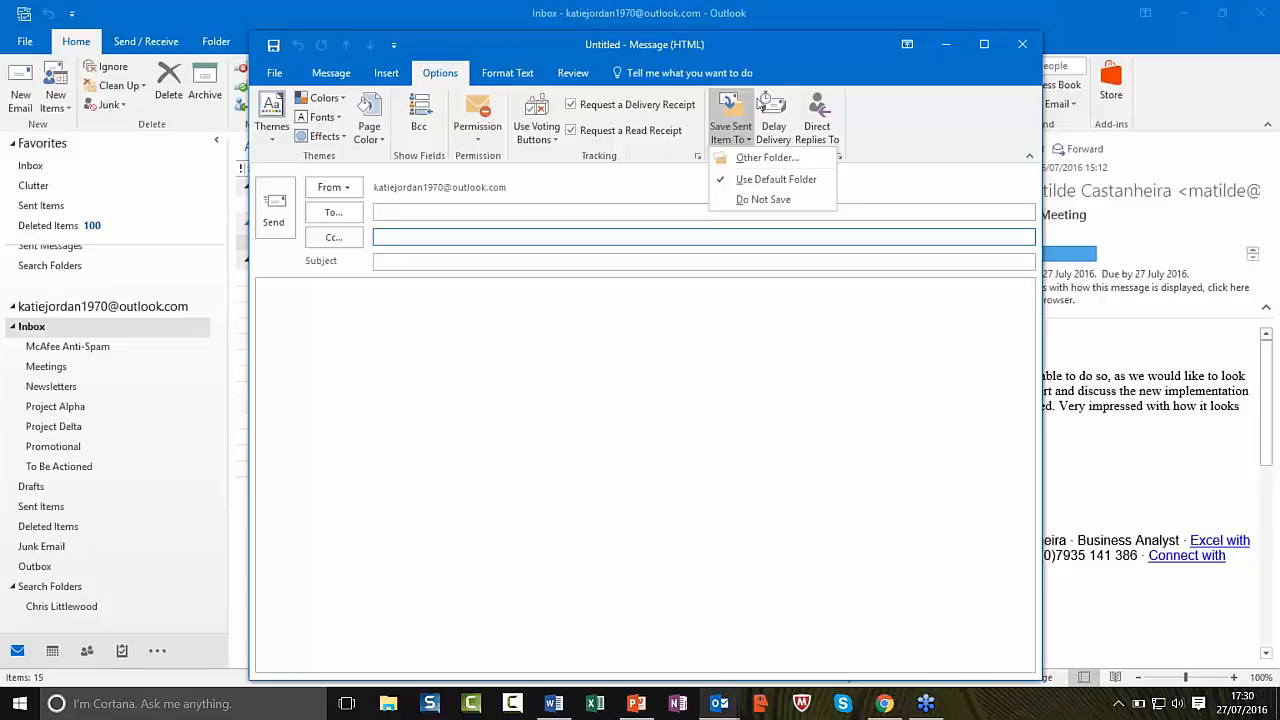
click(752, 158)
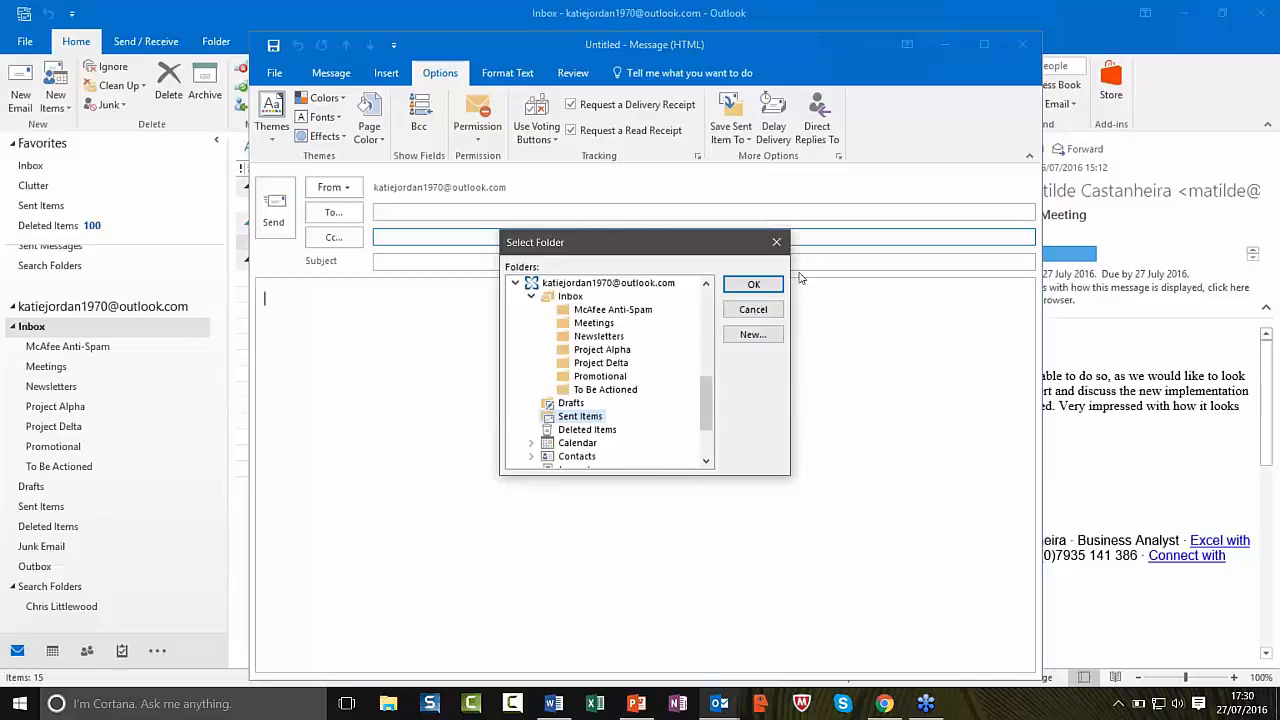
click(781, 246)
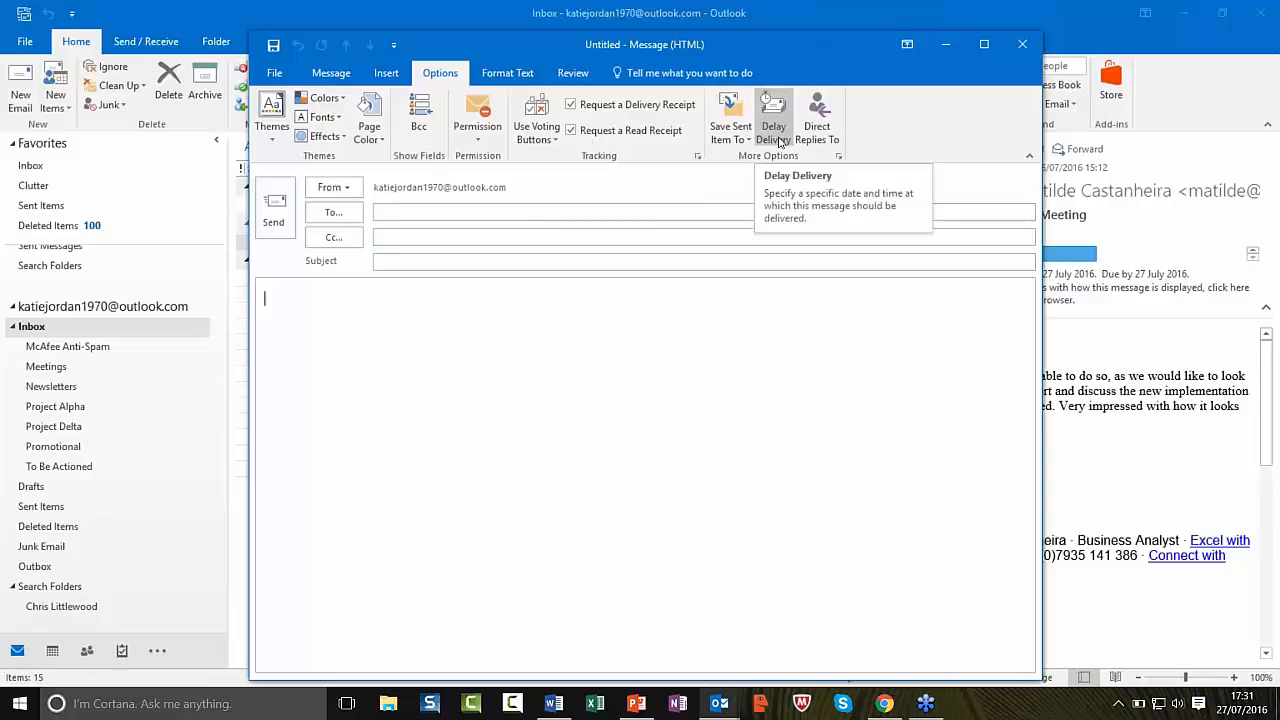
Step: Delay delivery of the new message so it is not delivered before 27/07/2016 at 17:00
click(779, 141)
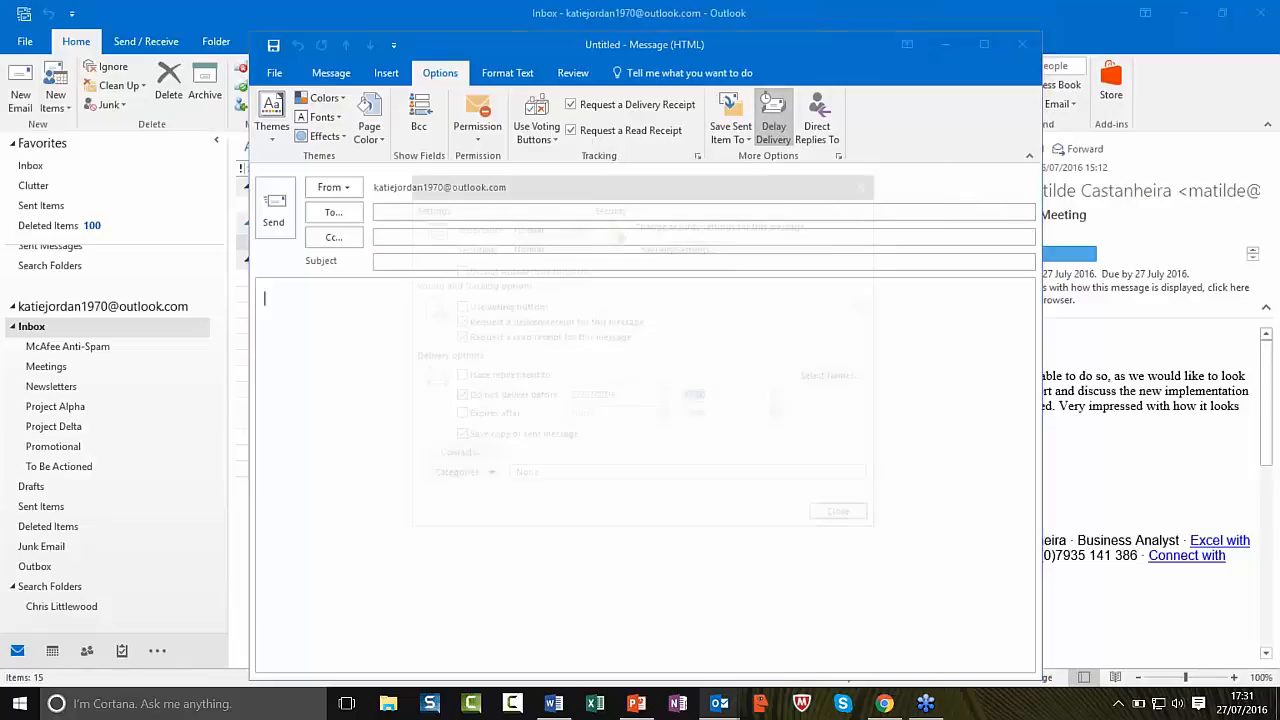
drag(765, 185, 764, 112)
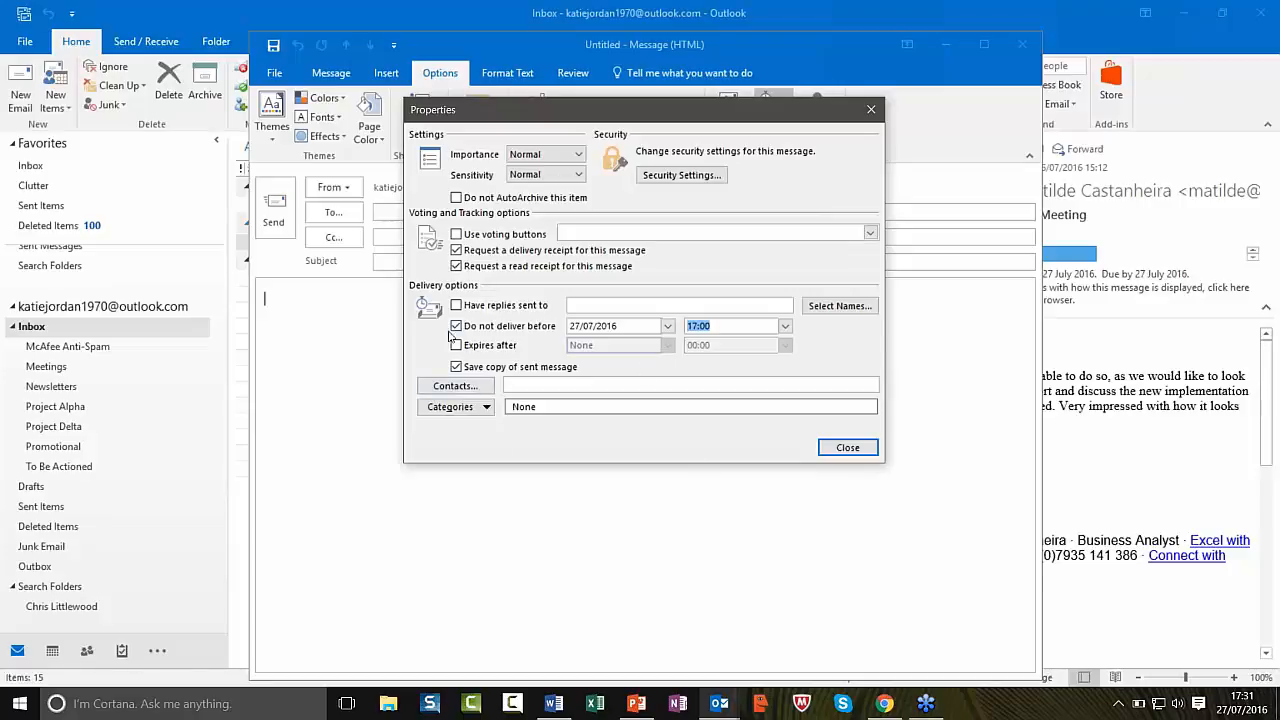
click(667, 326)
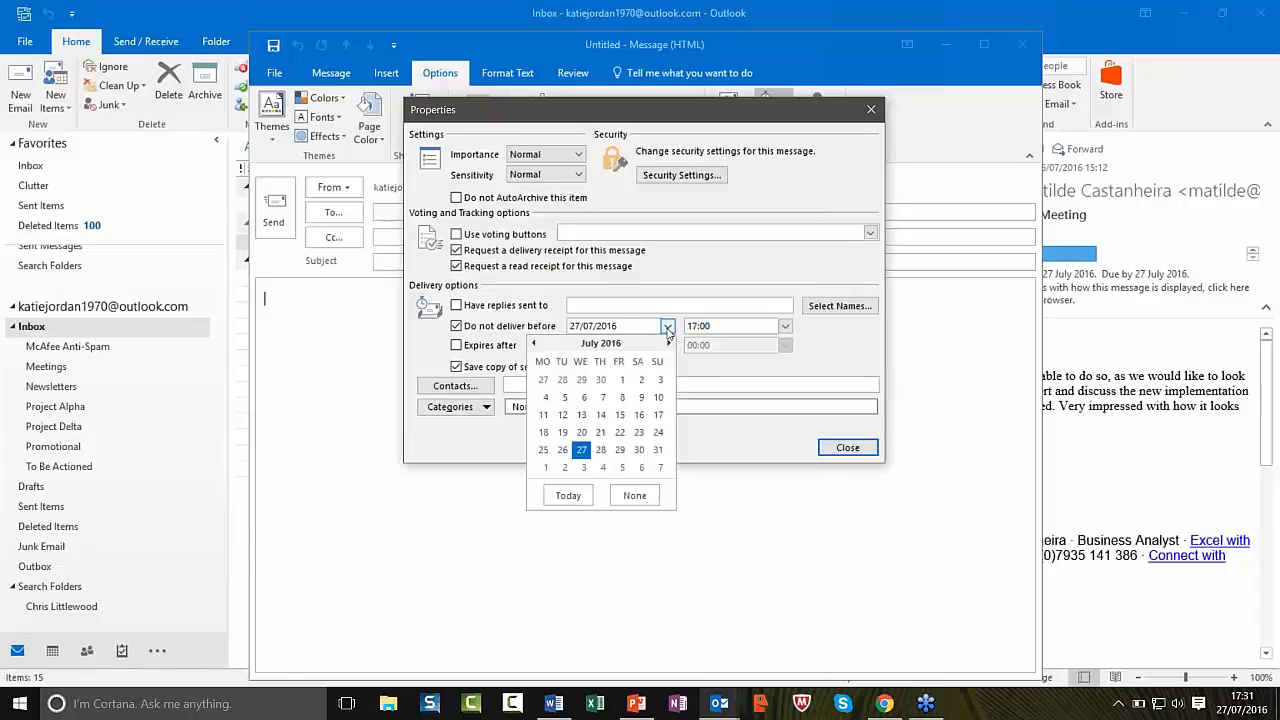
click(830, 350)
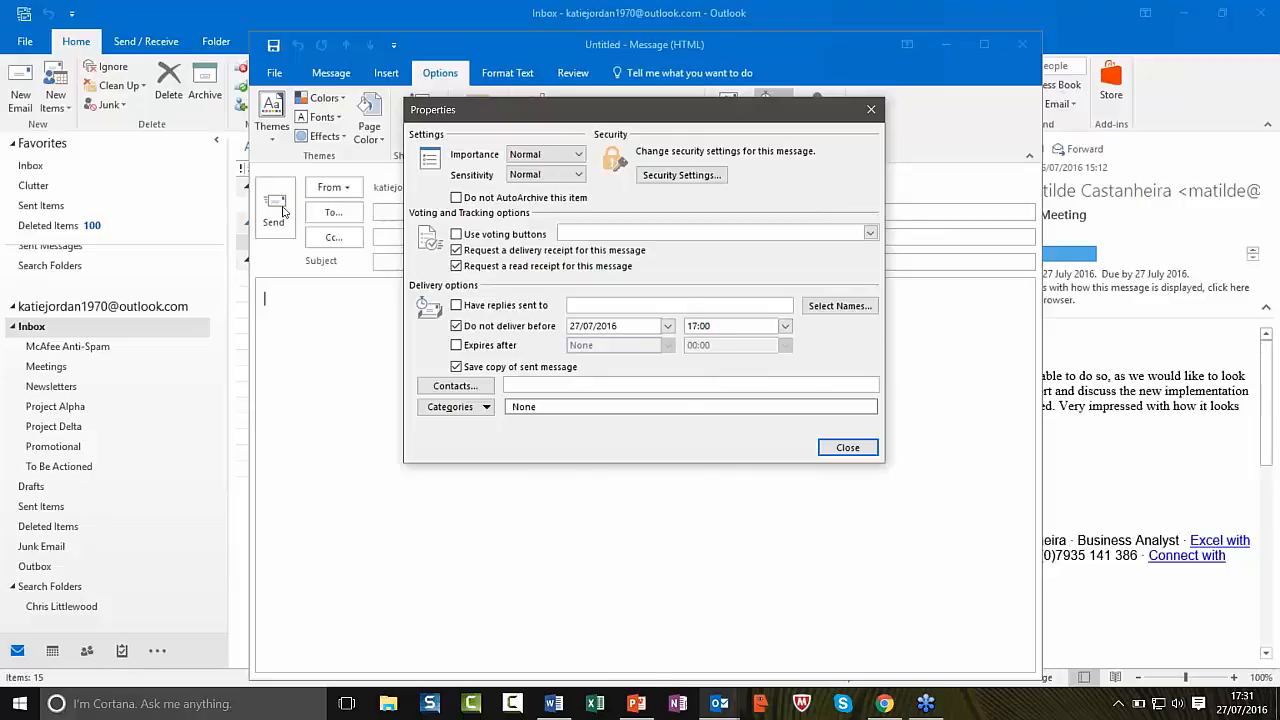
click(848, 448)
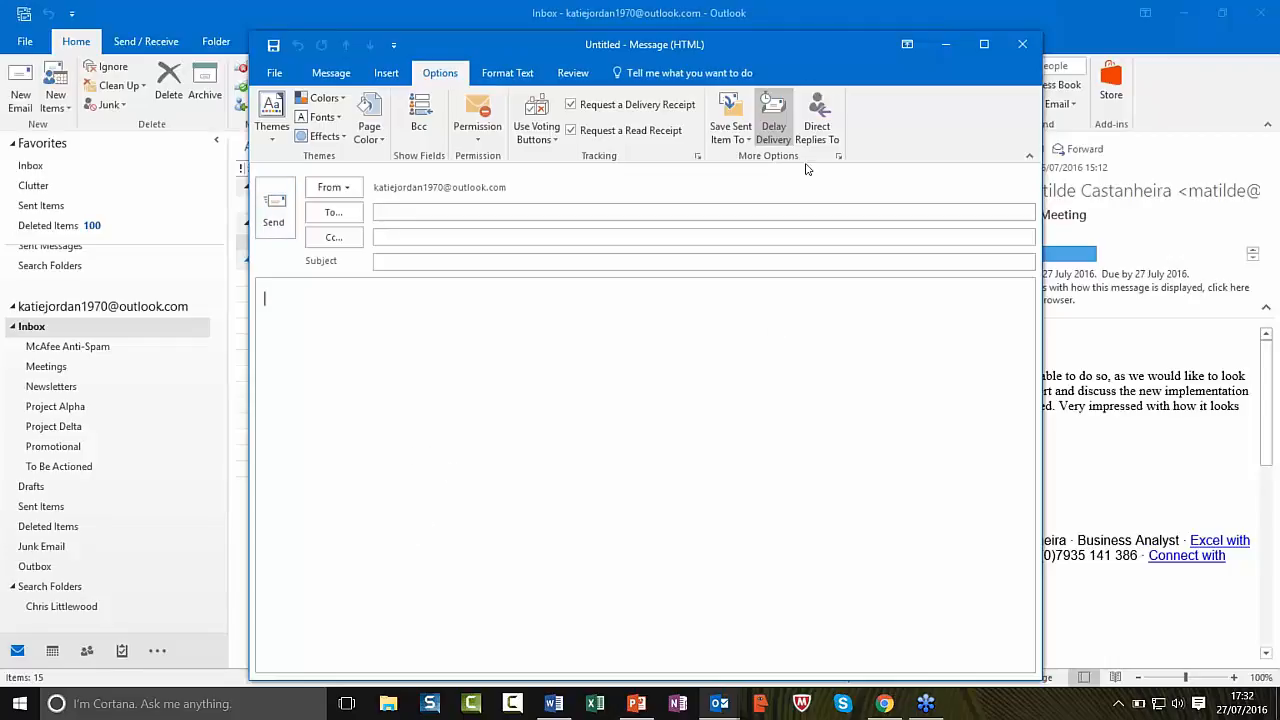
Step: Direct replies to the new message to the outlook.com account's own address, and discard the draft without saving
click(817, 125)
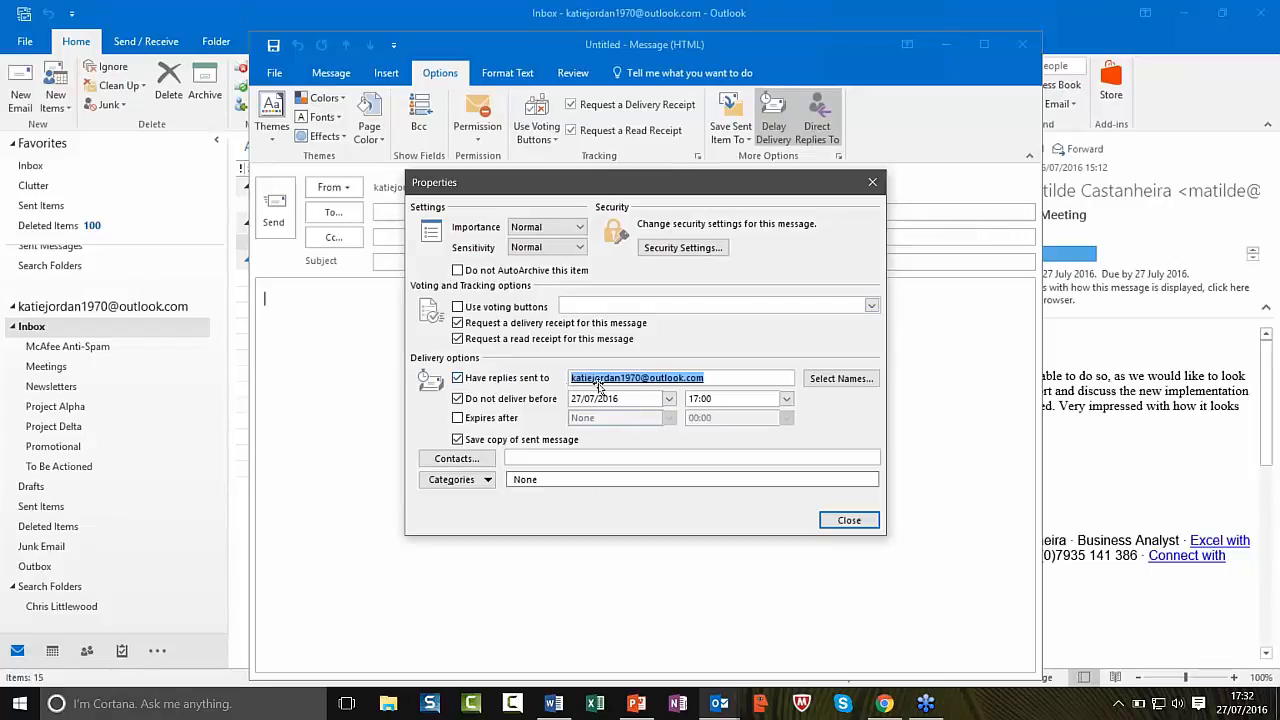
click(840, 379)
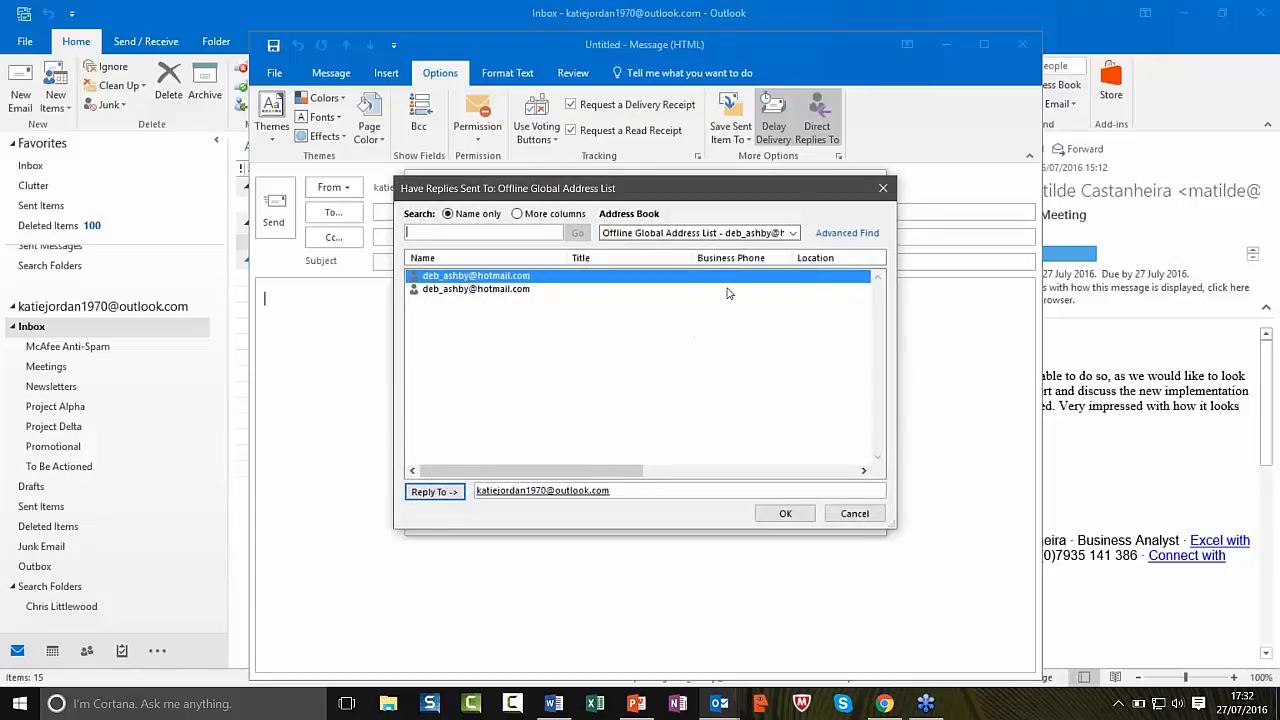
click(886, 190)
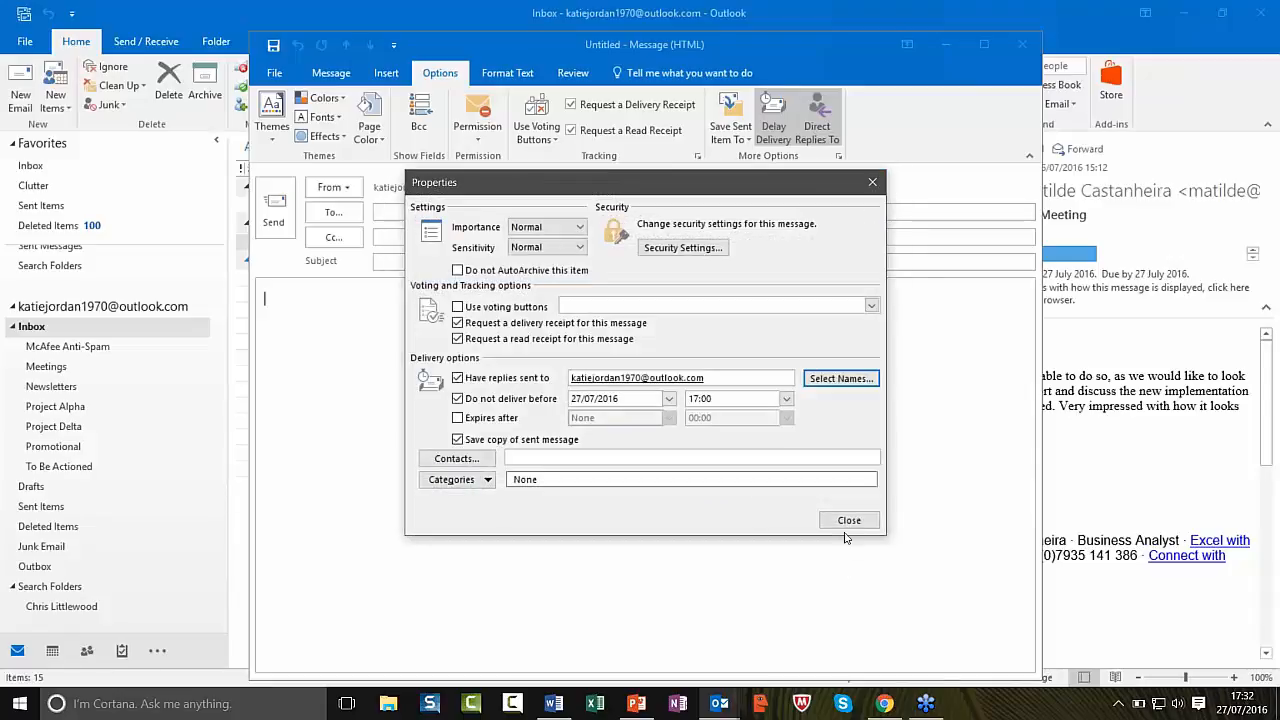
click(848, 521)
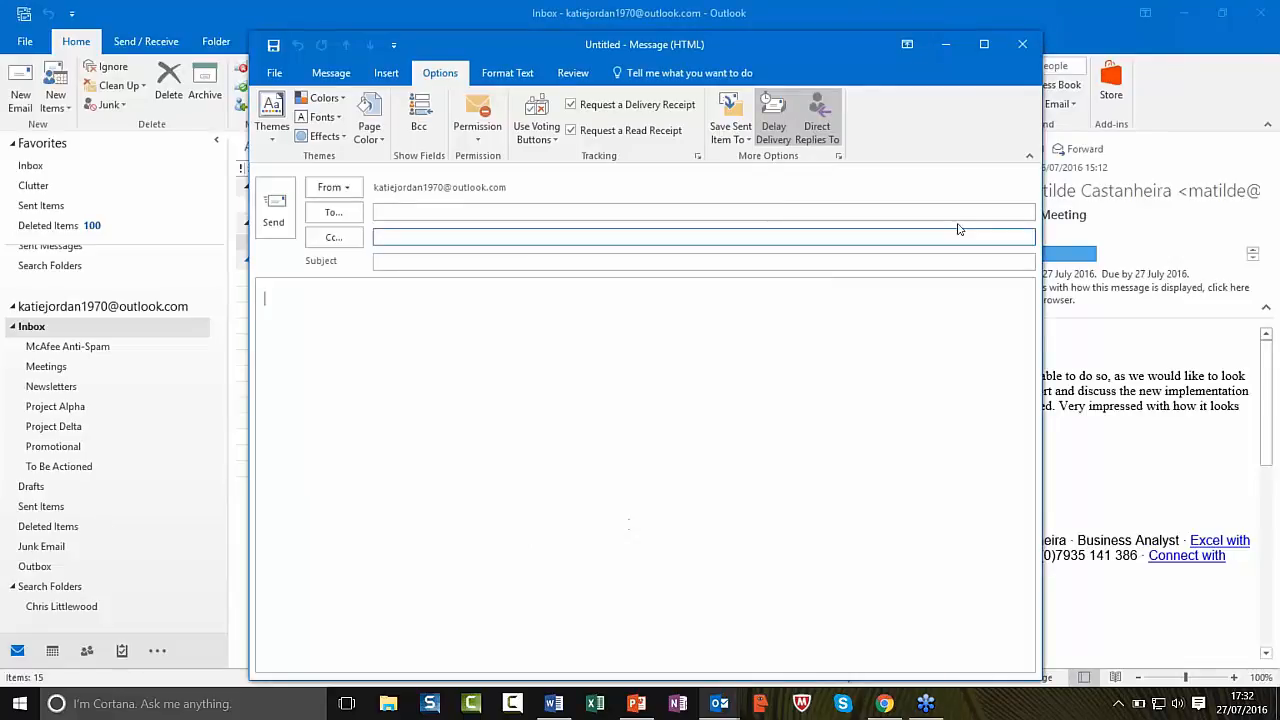
click(1022, 44)
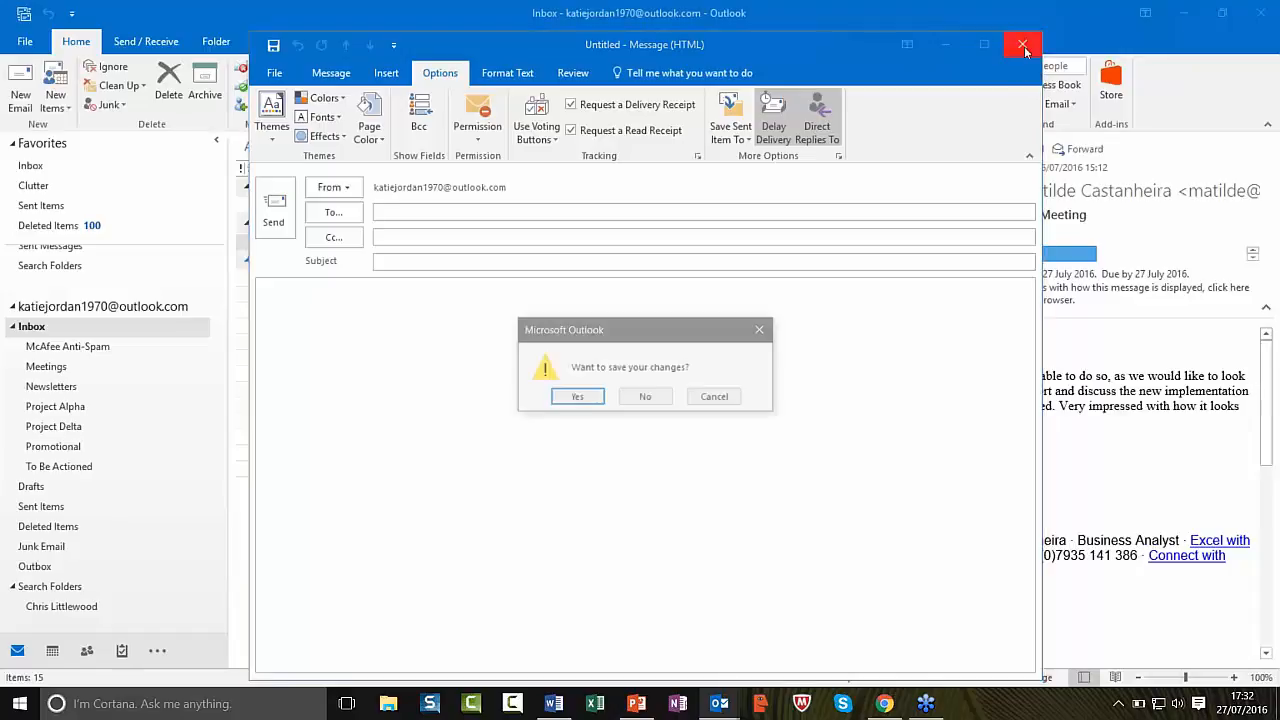
click(646, 397)
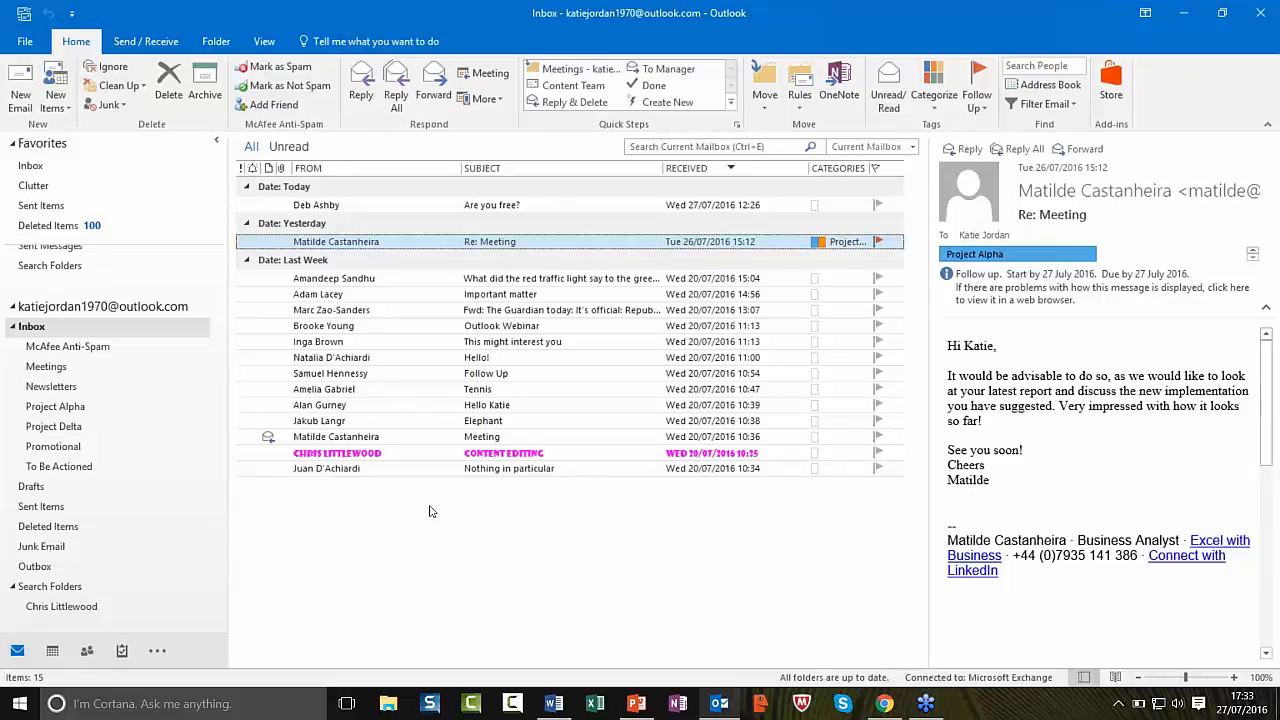
Step: Review the account's Automatic Replies settings with sending enabled, and return to the Inbox without applying them
click(25, 41)
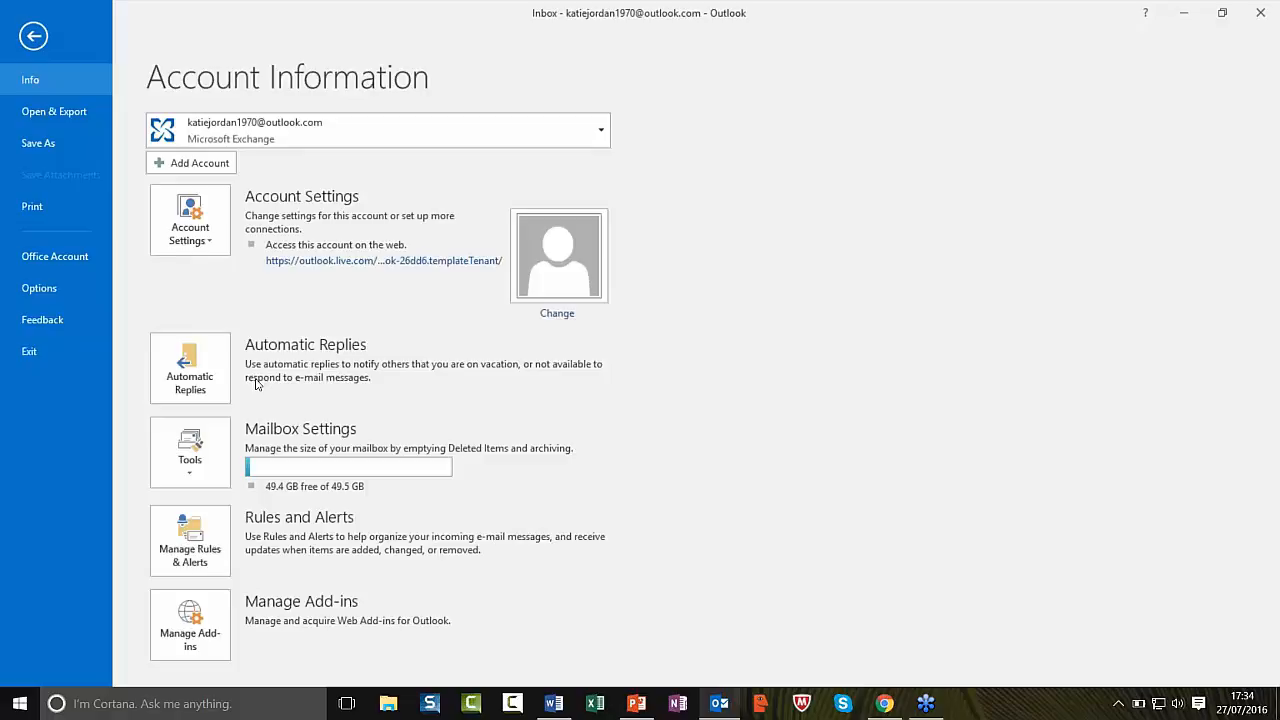
click(175, 392)
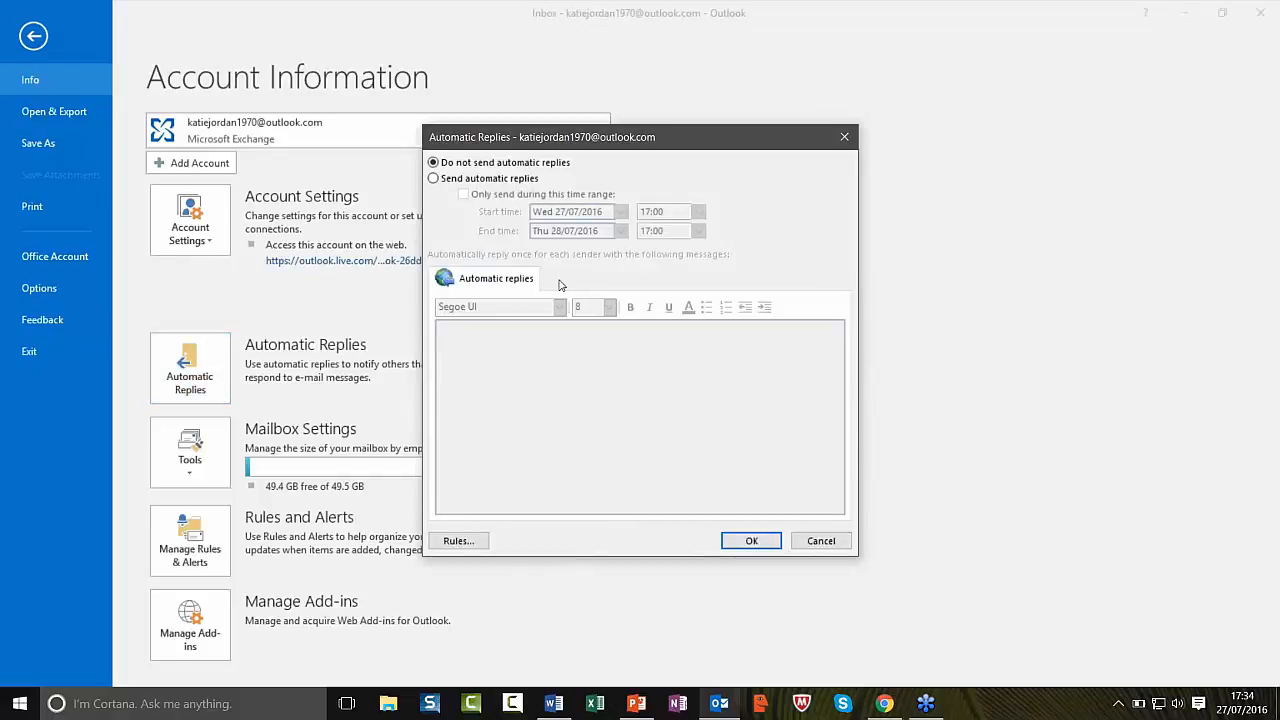
click(433, 178)
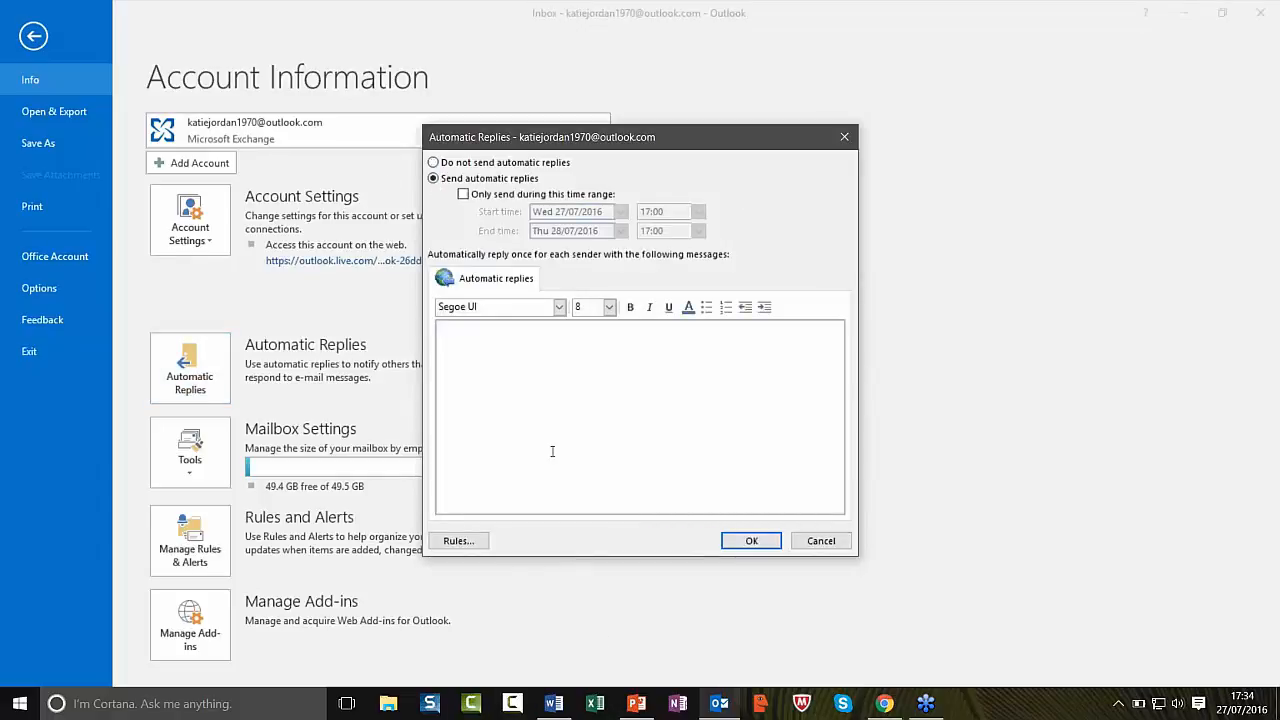
drag(731, 137, 619, 71)
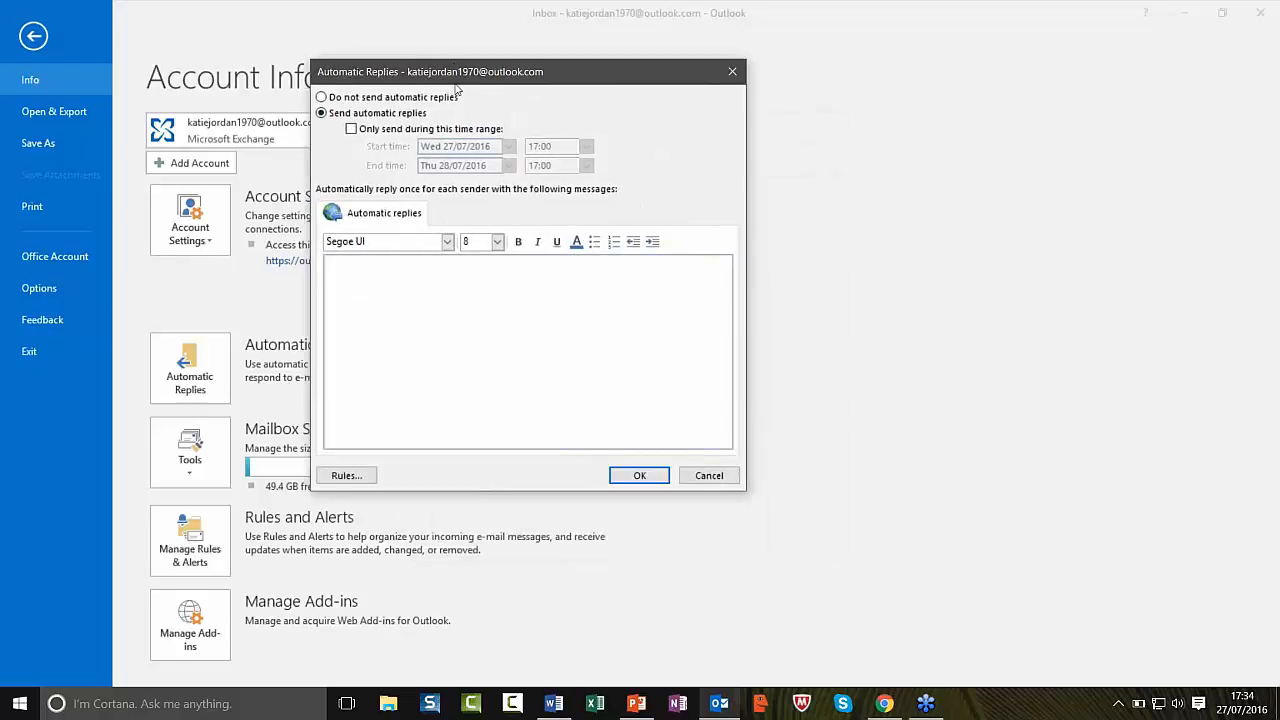
drag(558, 75, 561, 87)
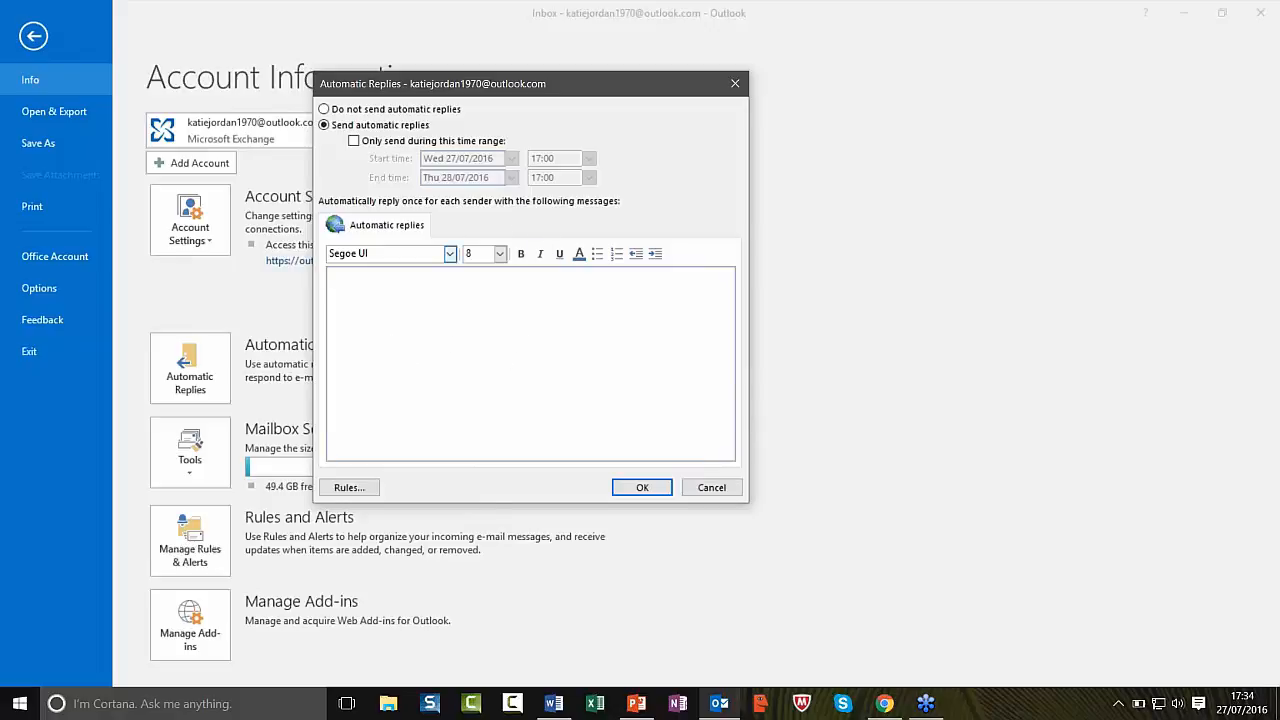
click(712, 488)
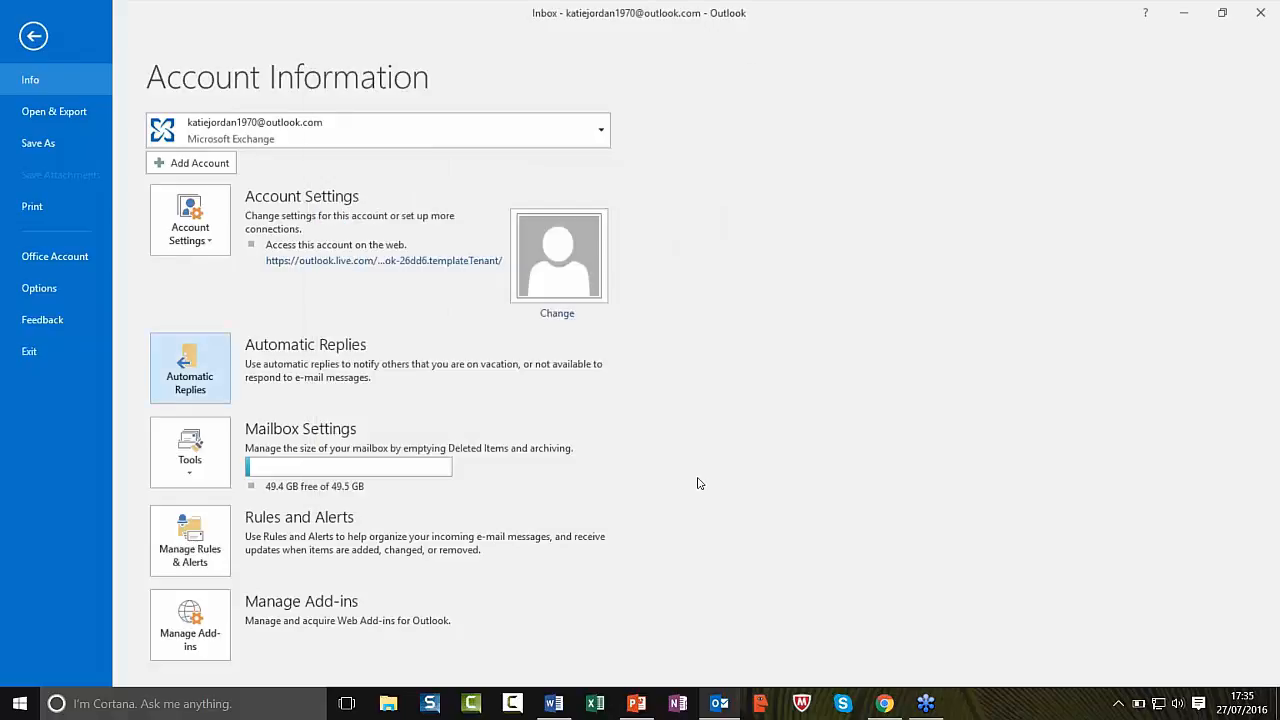
click(33, 36)
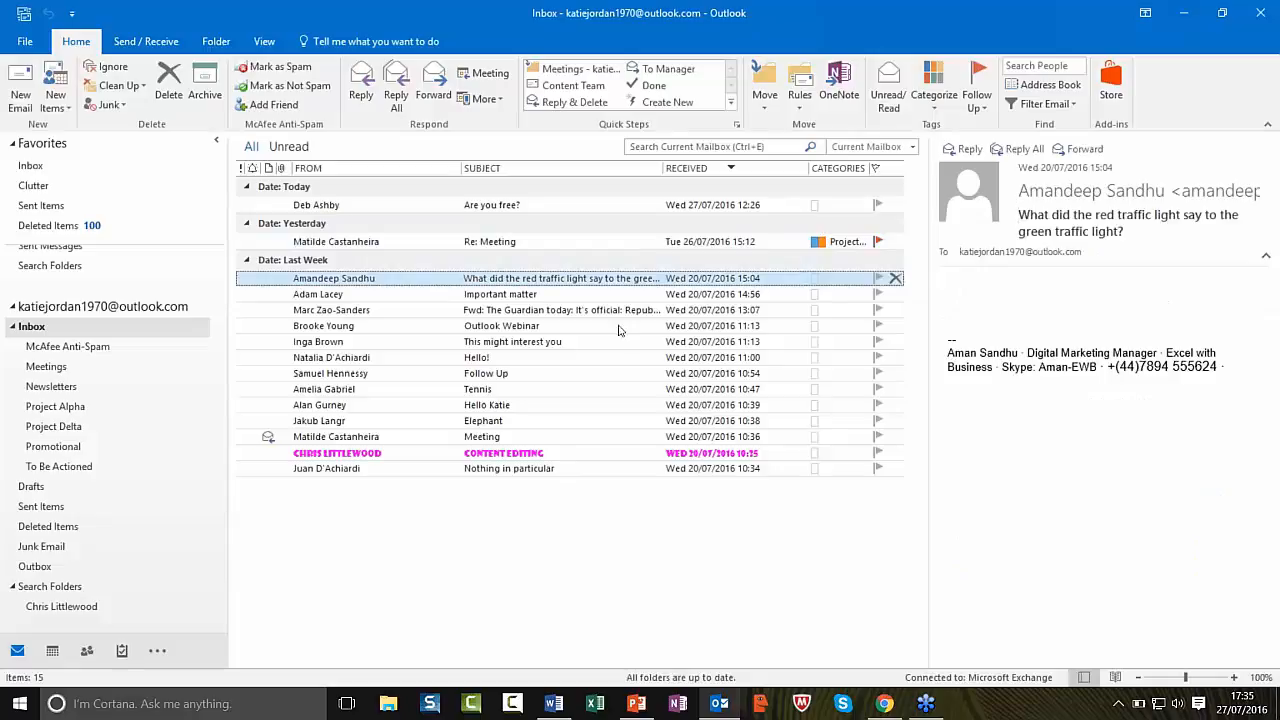
Step: Assign the Project Alpha and Project Delta categories to the Inbox email about the red traffic light
click(950, 104)
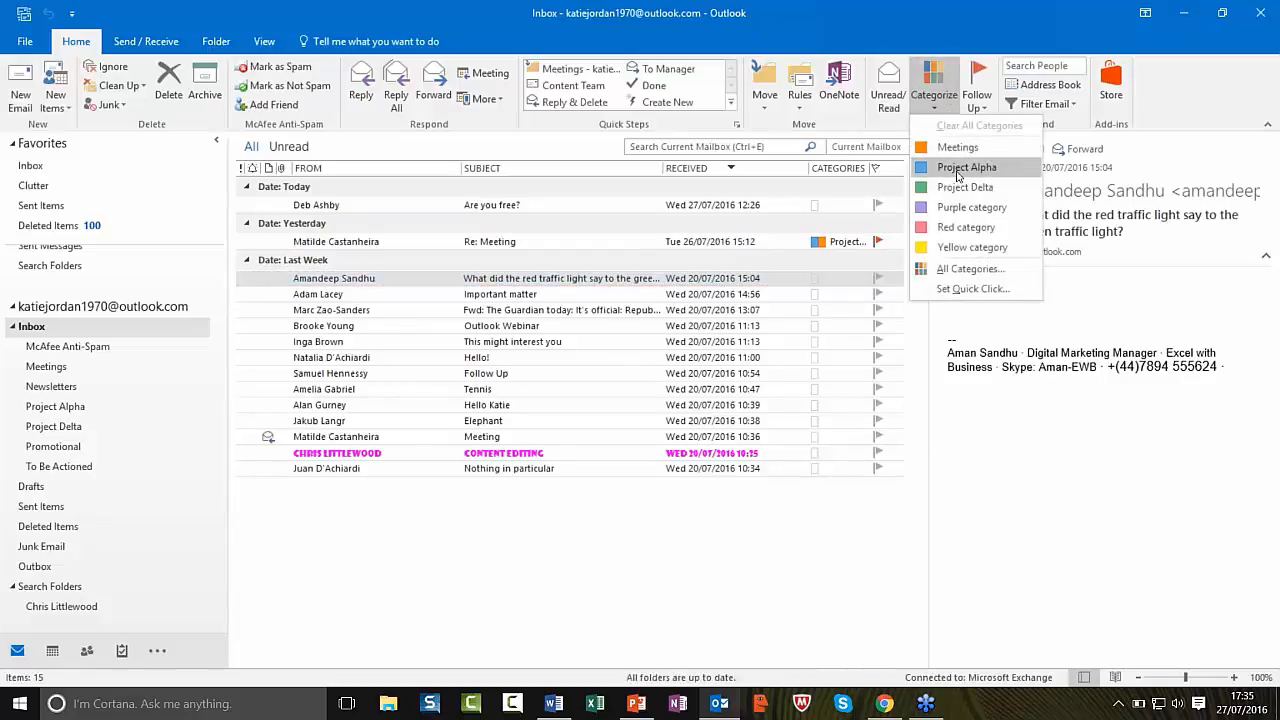
click(960, 168)
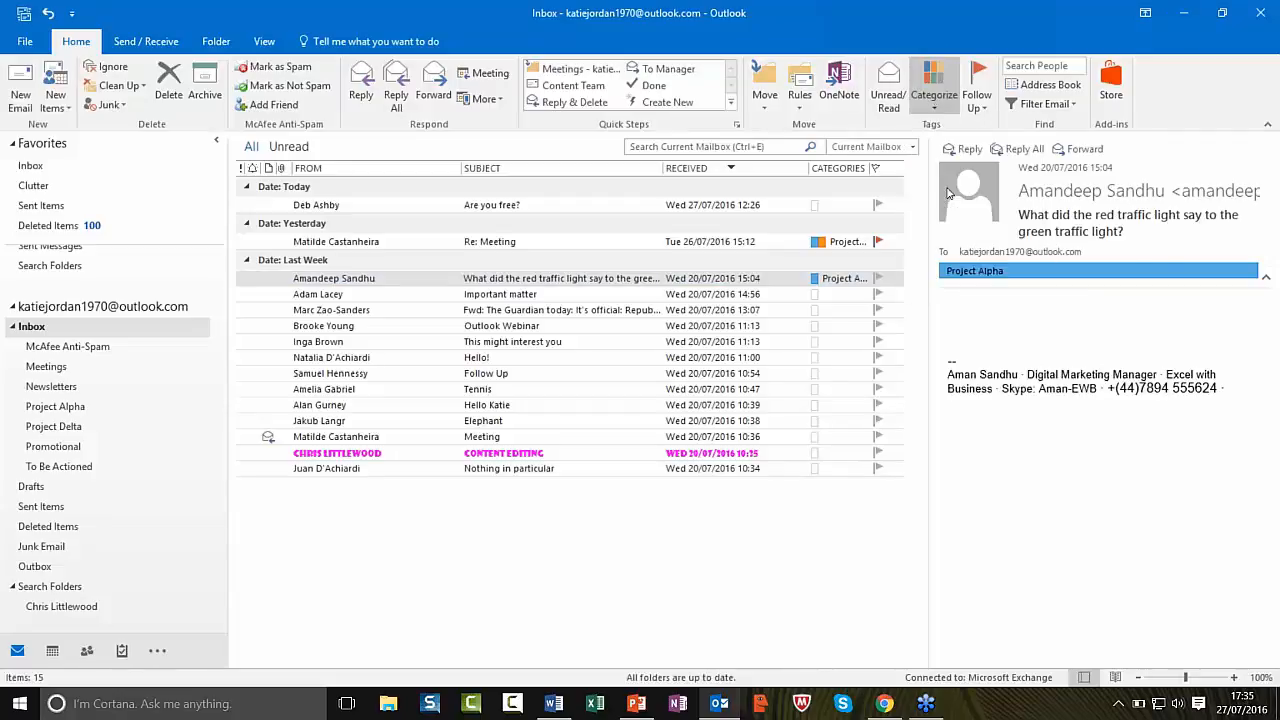
click(947, 193)
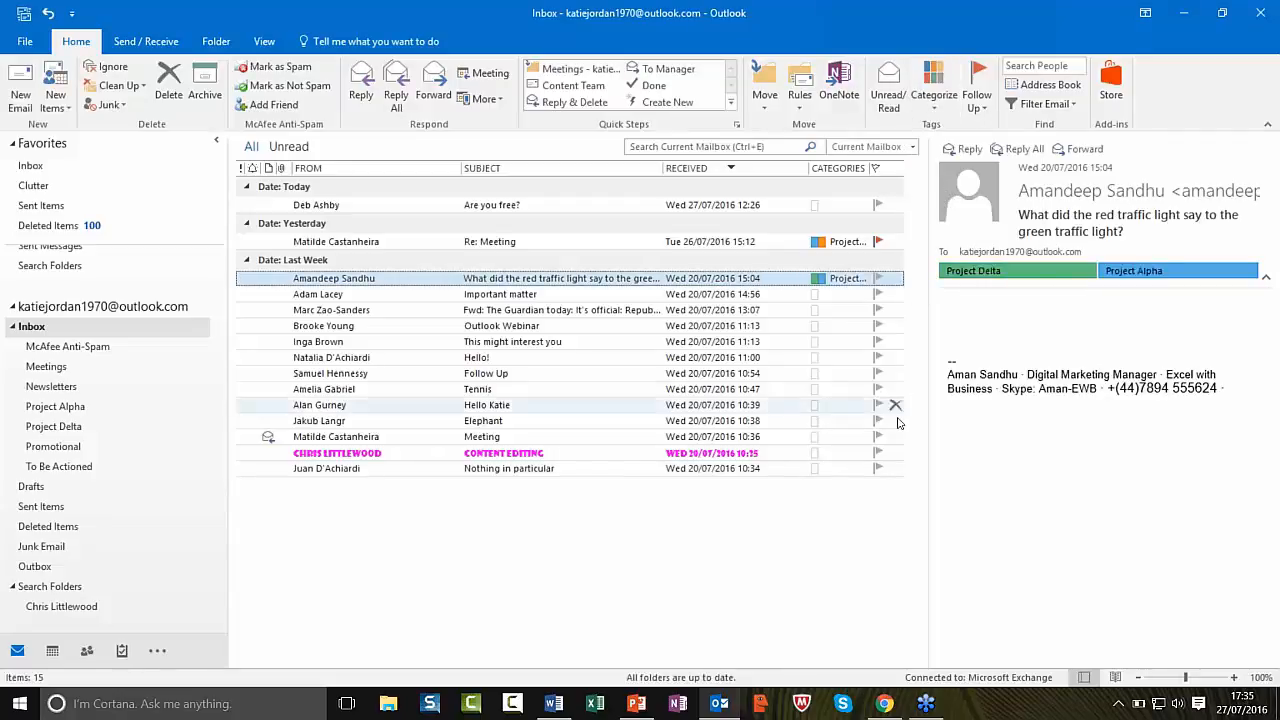